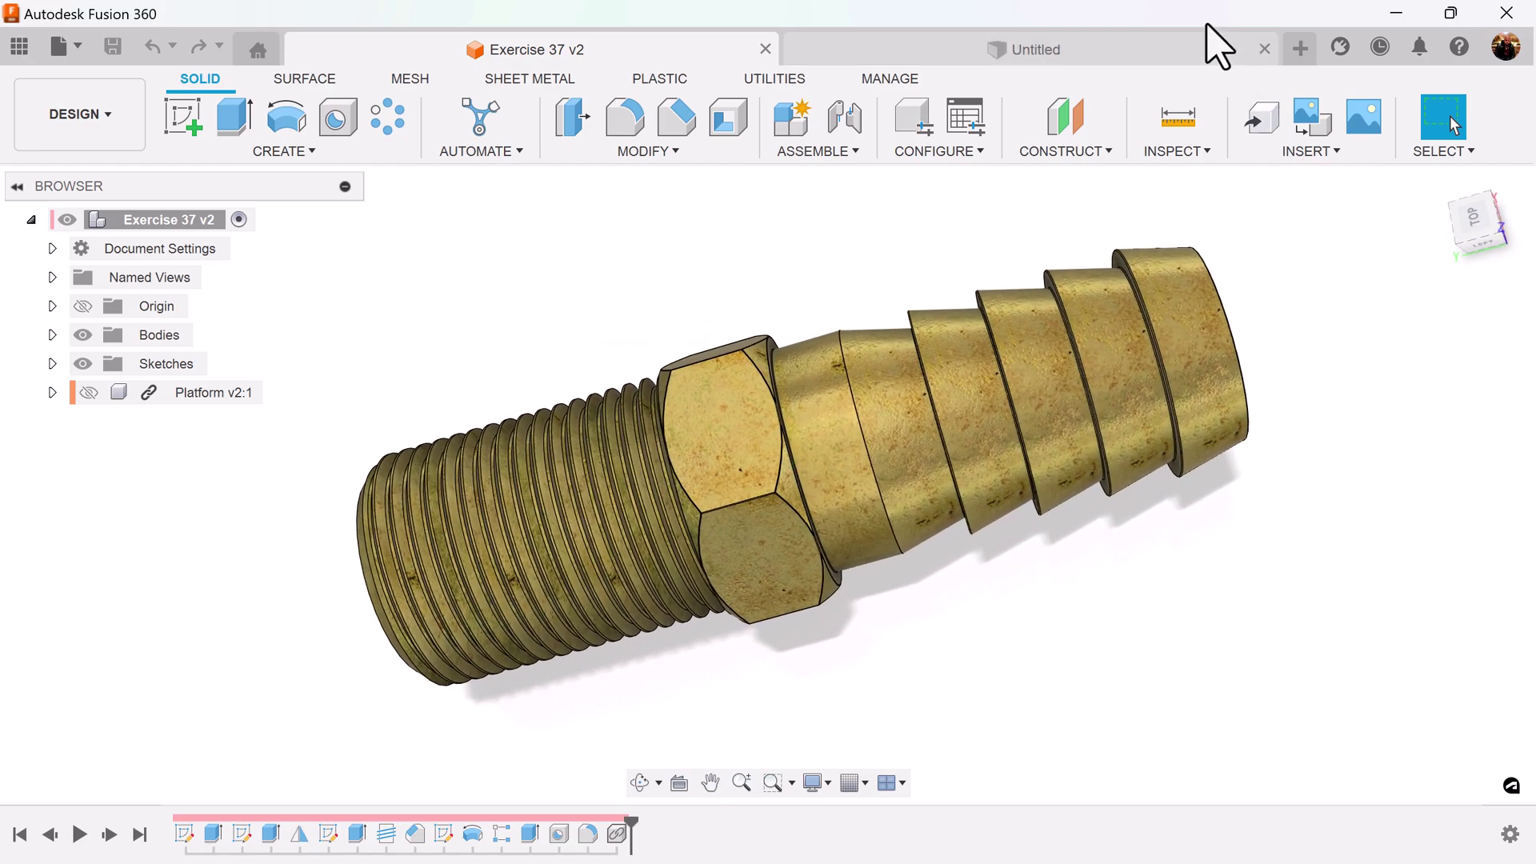
- In the untitled design, add a new component named 'Hose fitting' and view it from the front
{"action": "left_click", "coordinate": [1210, 36]}
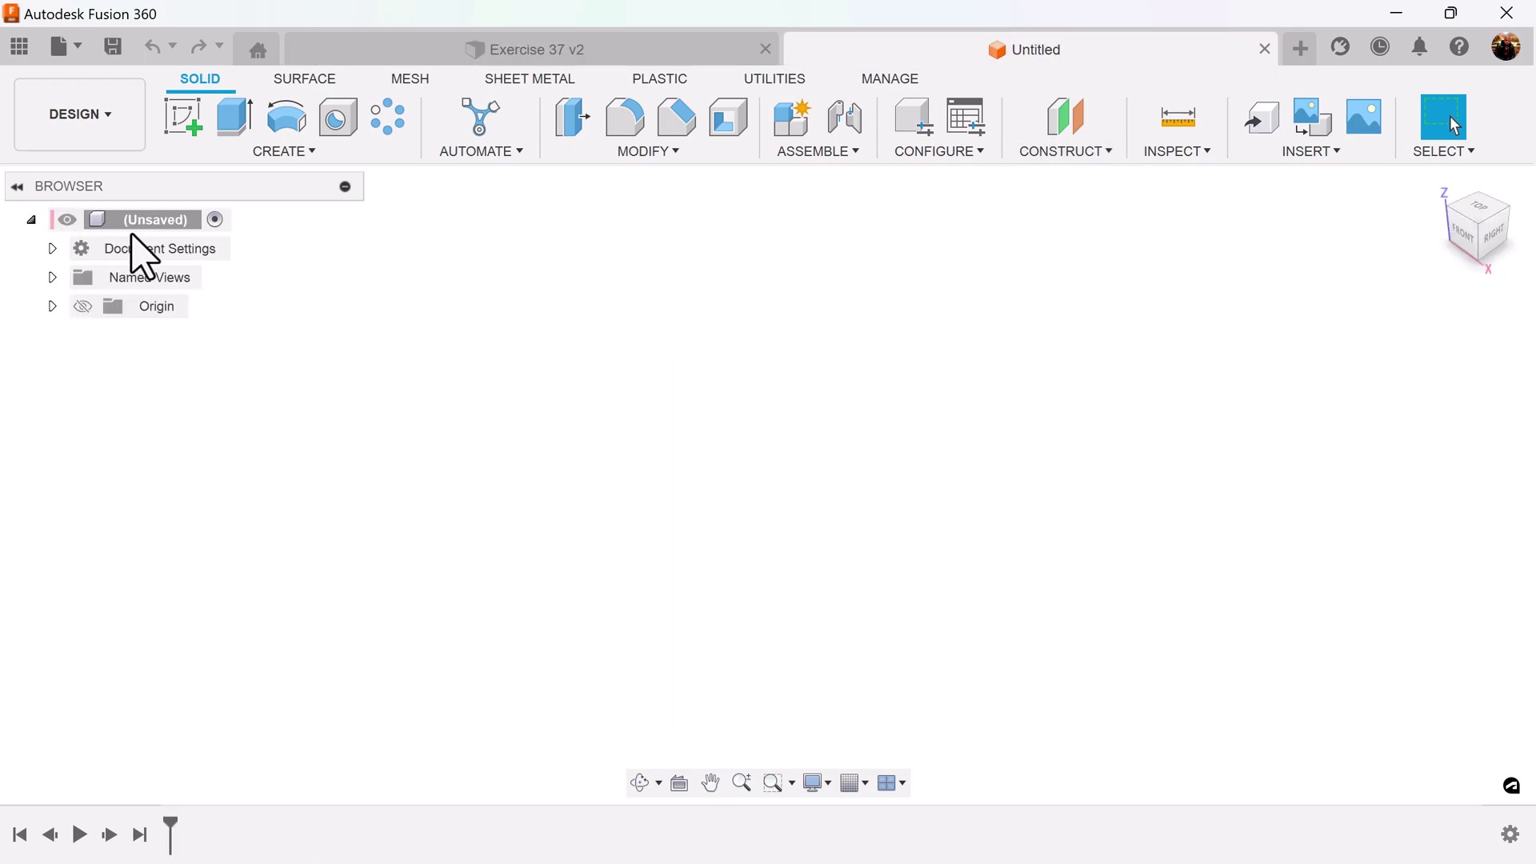
{"action": "right_click", "coordinate": [164, 221]}
{"action": "left_click", "coordinate": [217, 240]}
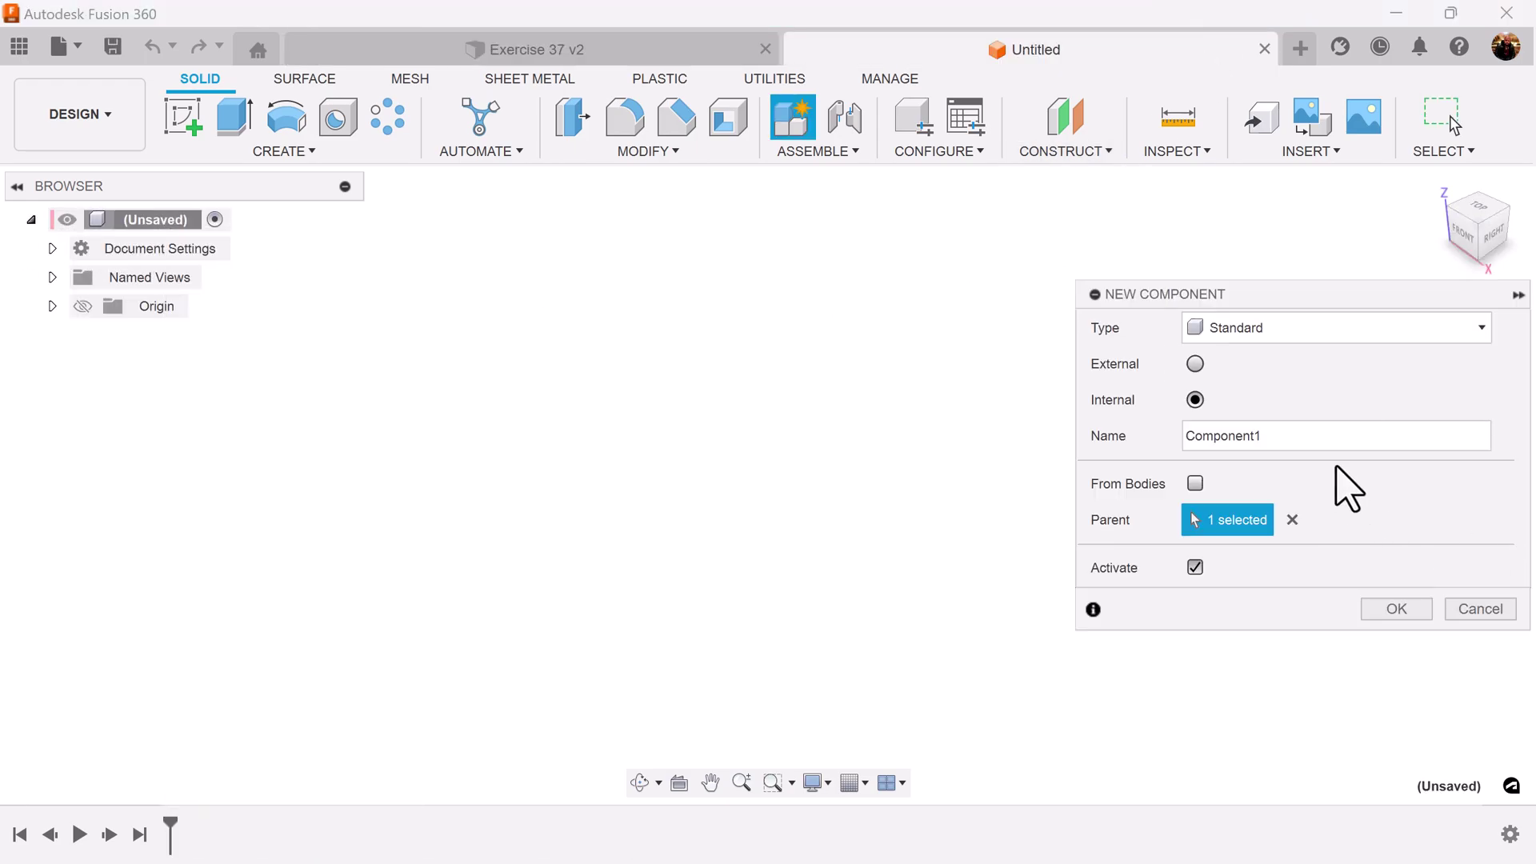
{"action": "double_click", "coordinate": [1190, 435]}
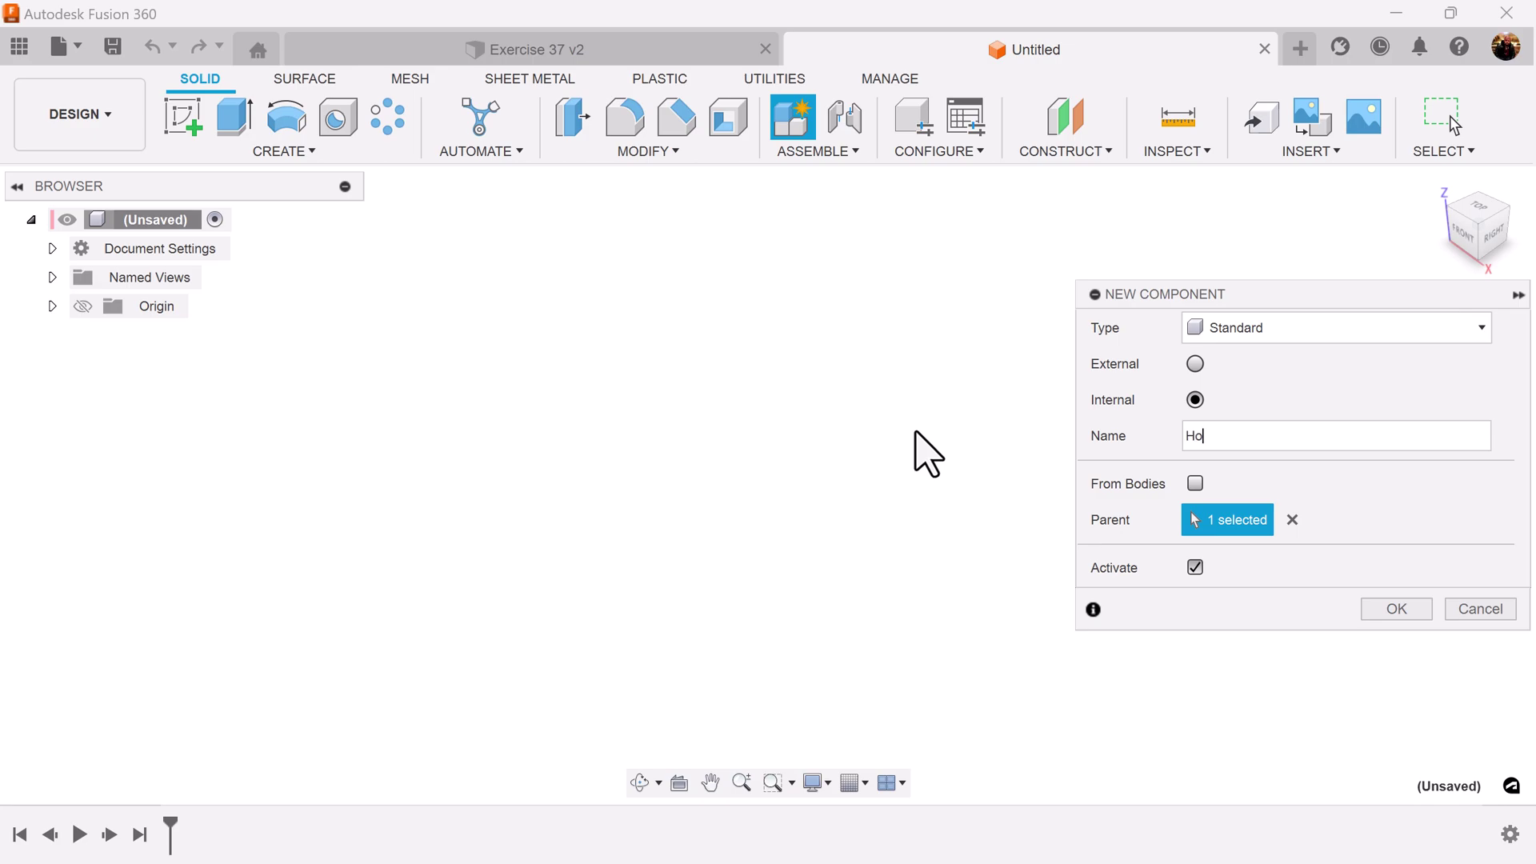
{"action": "type", "text": "Hose fitting"}
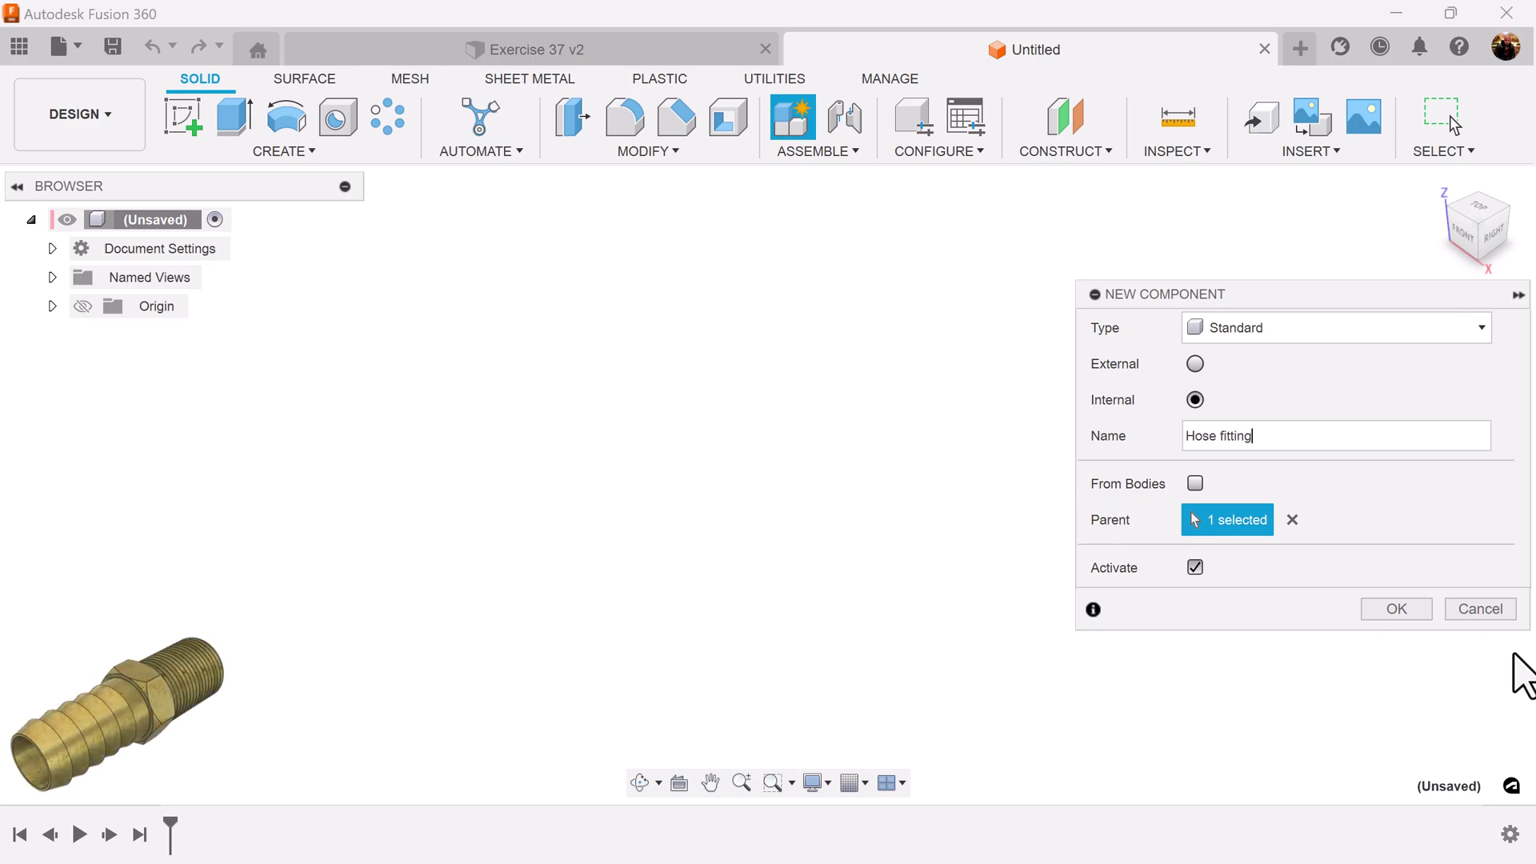
{"action": "left_click", "coordinate": [1395, 609]}
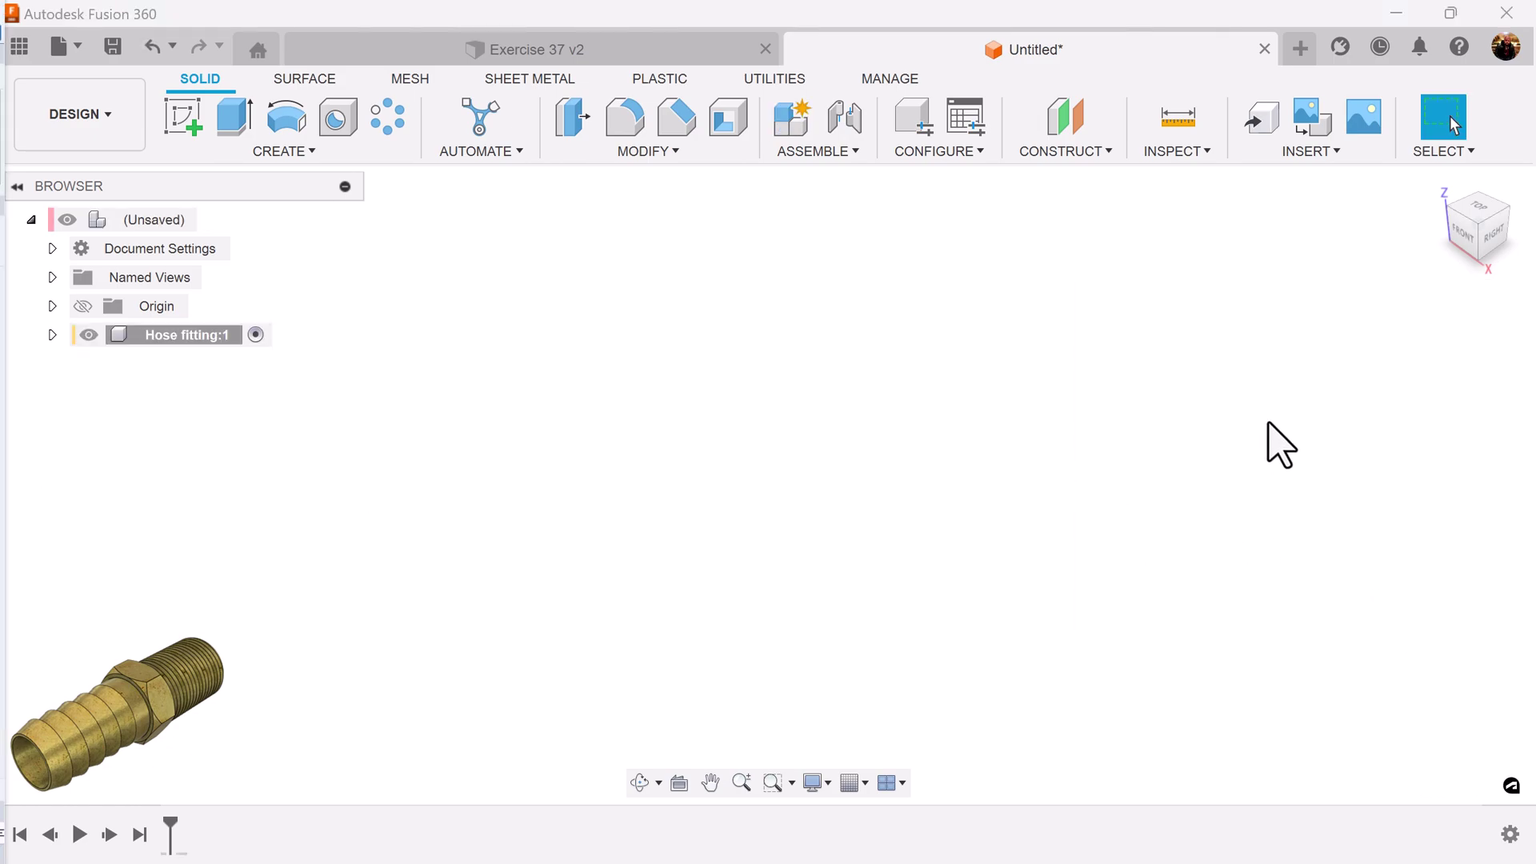
{"action": "left_click", "coordinate": [1159, 355]}
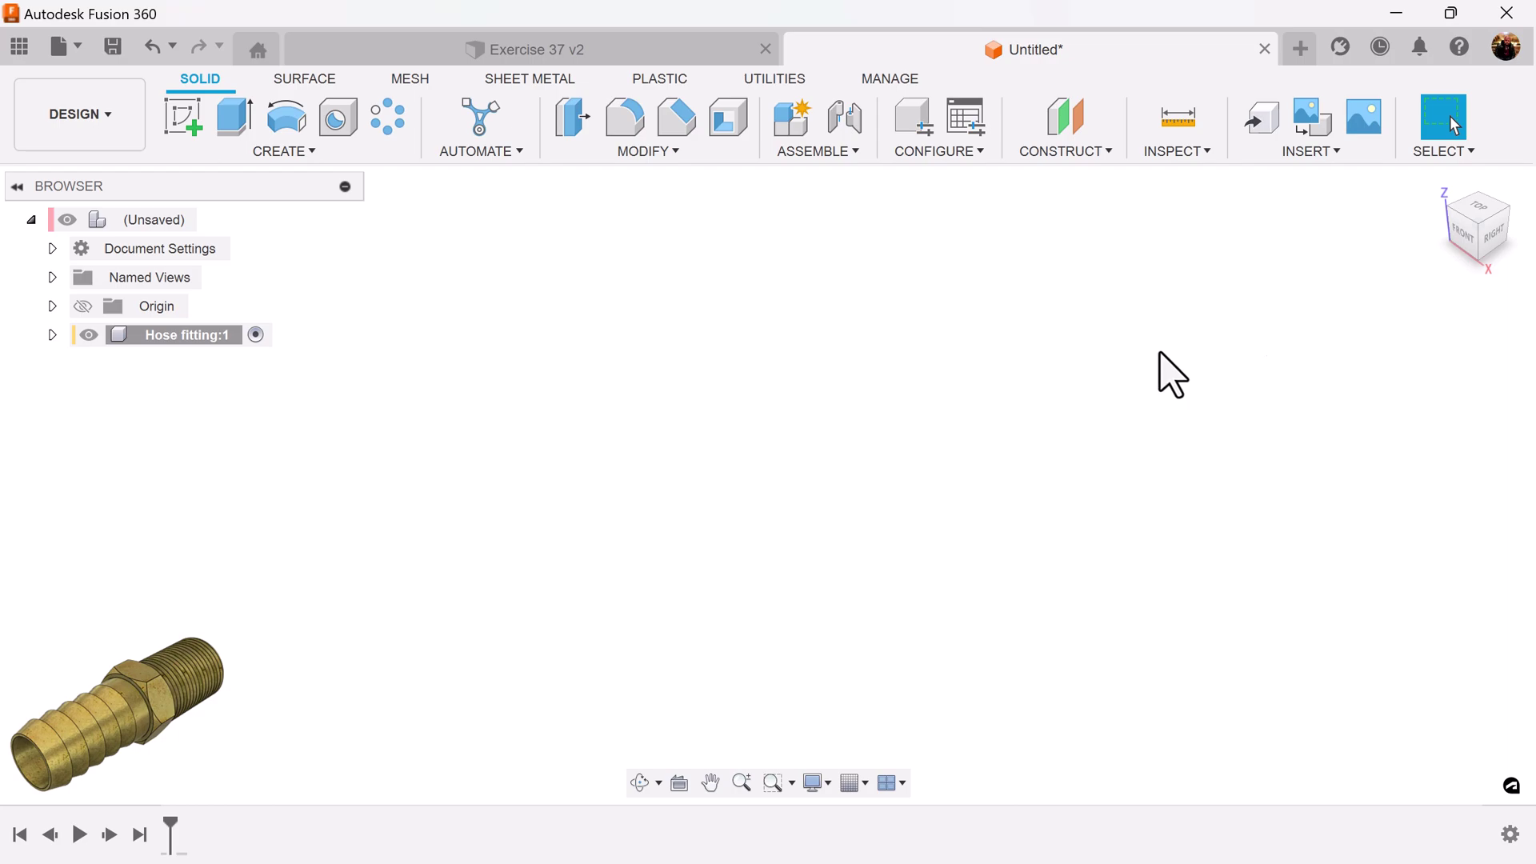
{"action": "left_click", "coordinate": [1470, 231]}
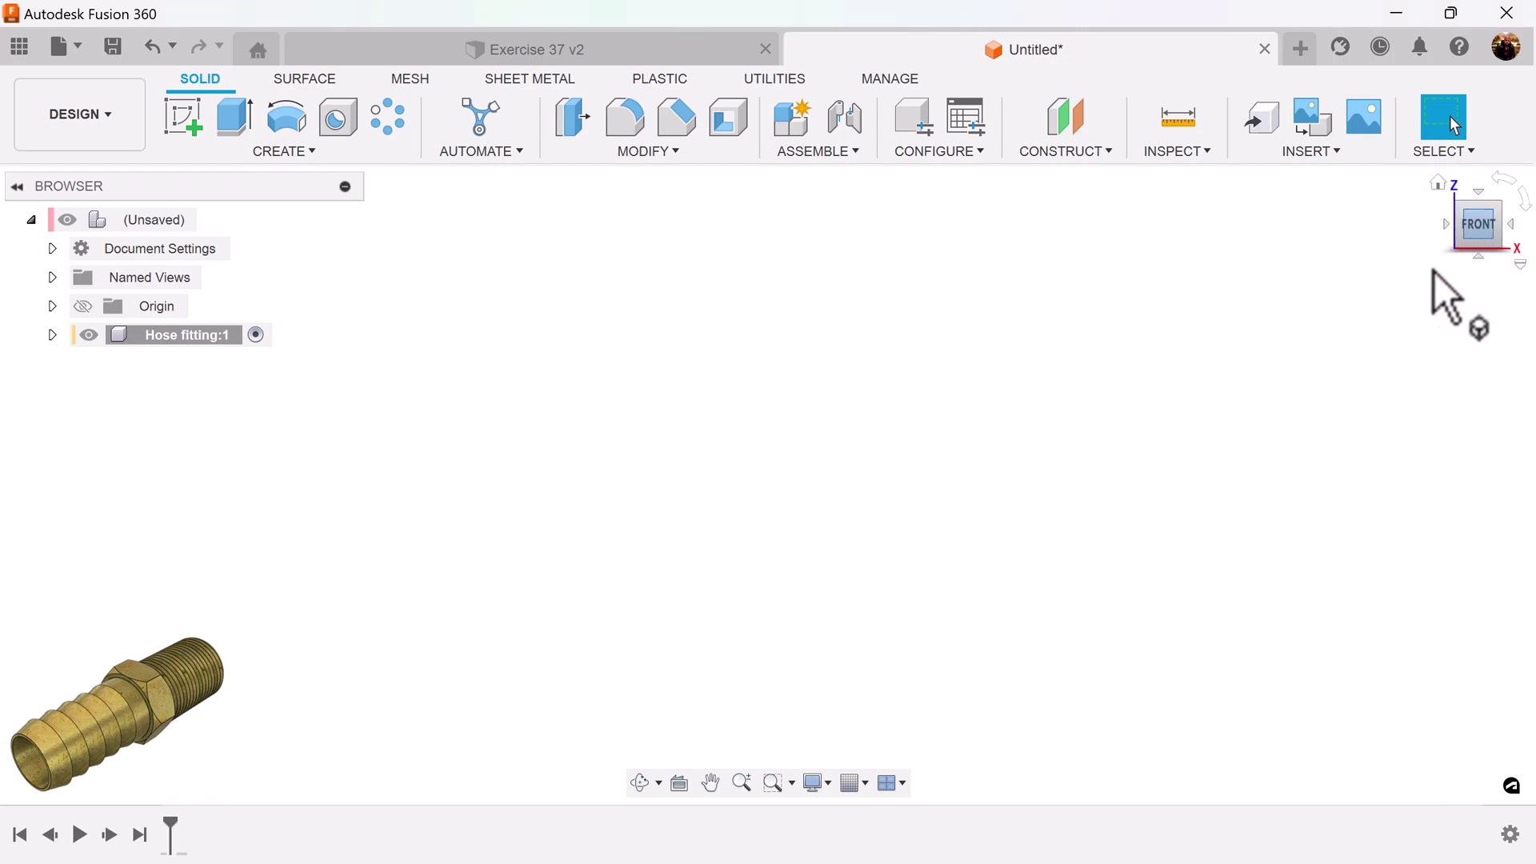
- On the front plane, sketch a circumscribed hexagon centred on the origin
{"action": "left_click", "coordinate": [186, 120]}
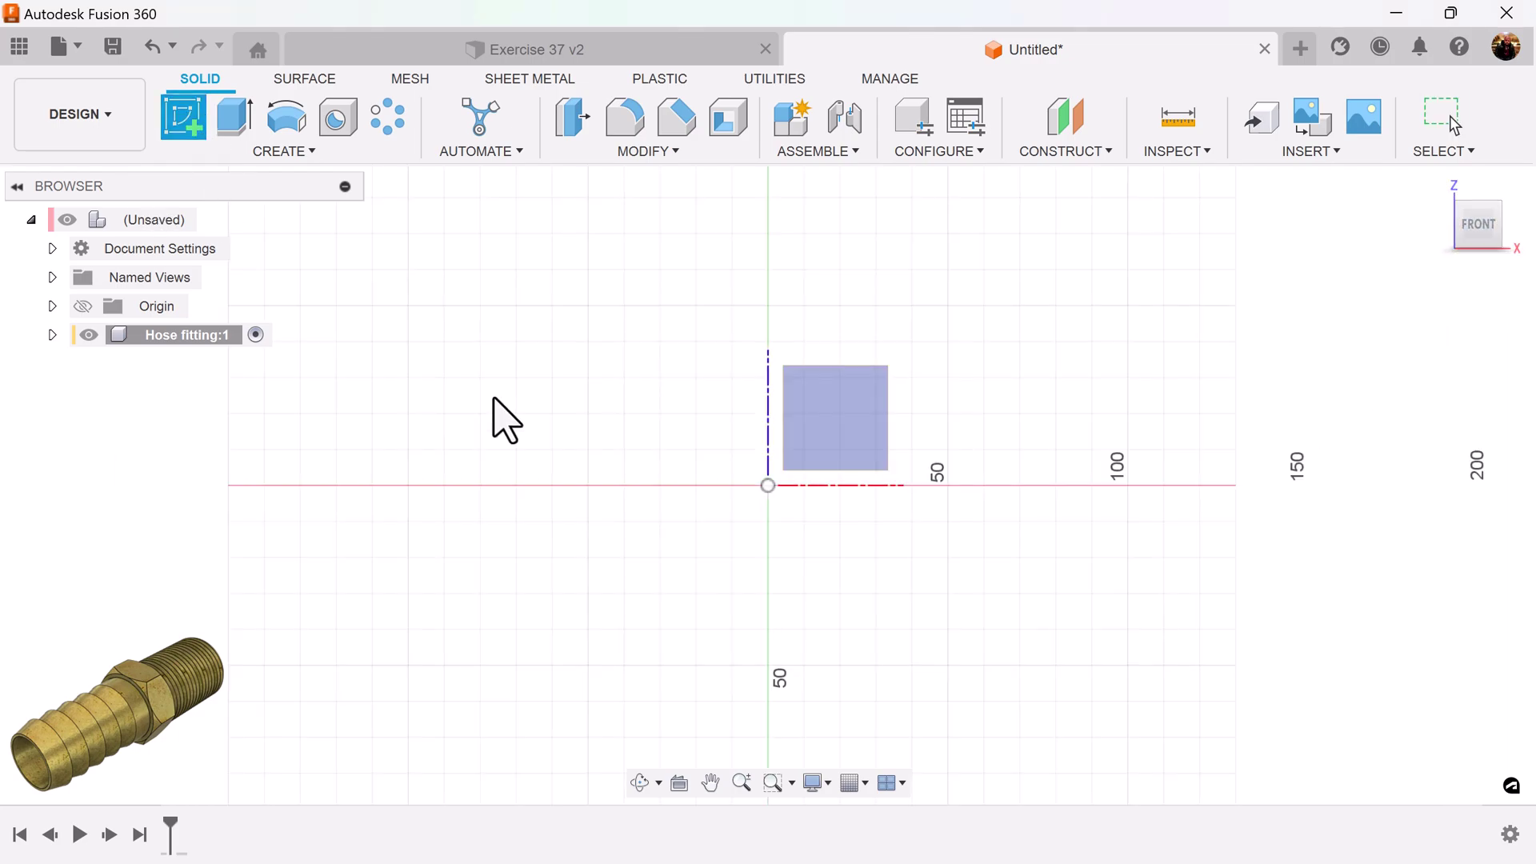
{"action": "left_click", "coordinate": [846, 440]}
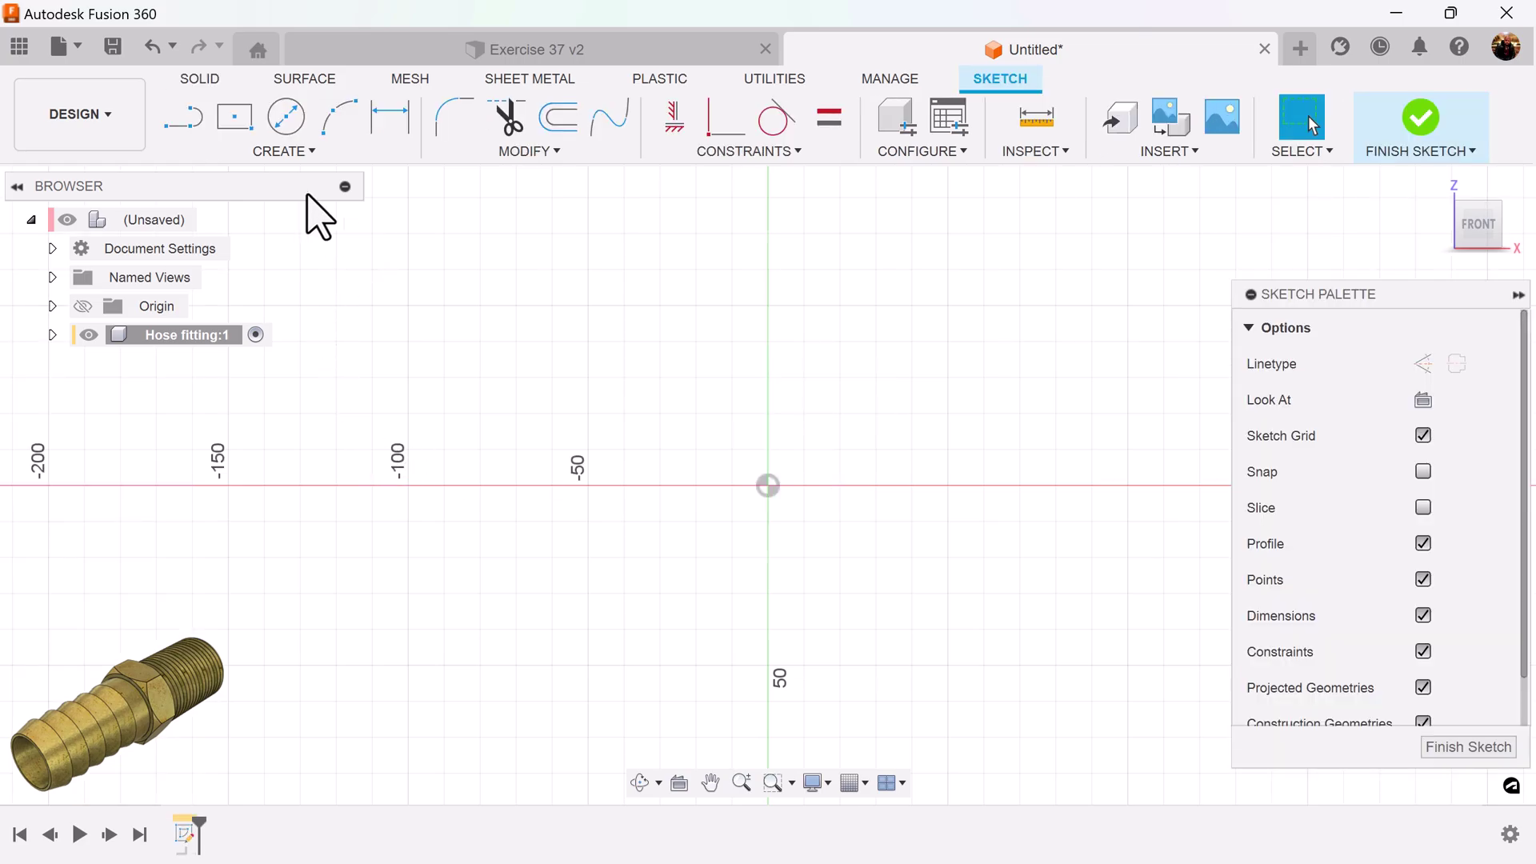
{"action": "left_click", "coordinate": [304, 152]}
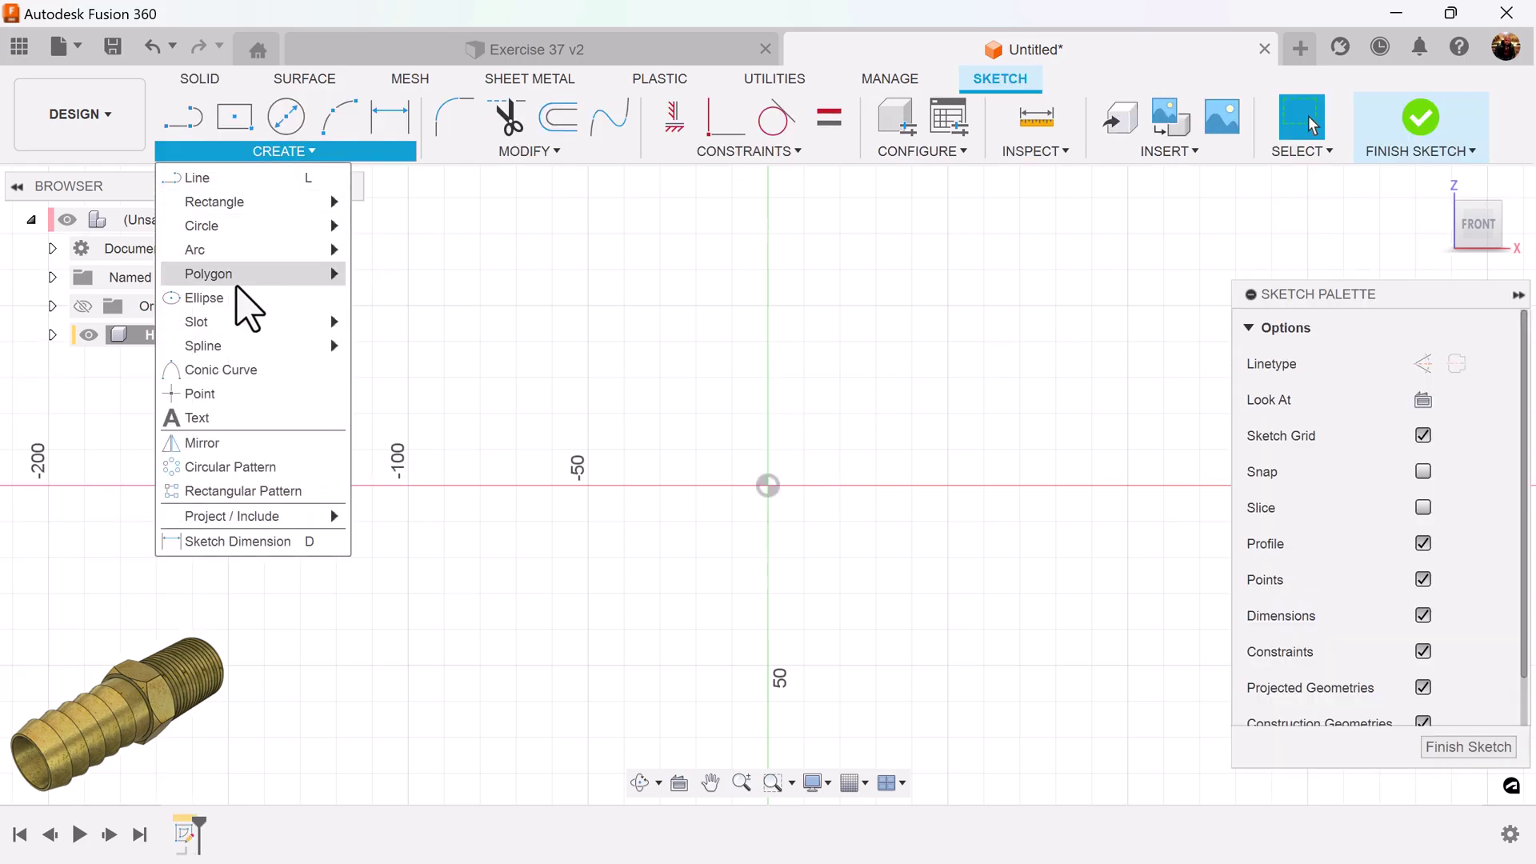
{"action": "left_click", "coordinate": [412, 271]}
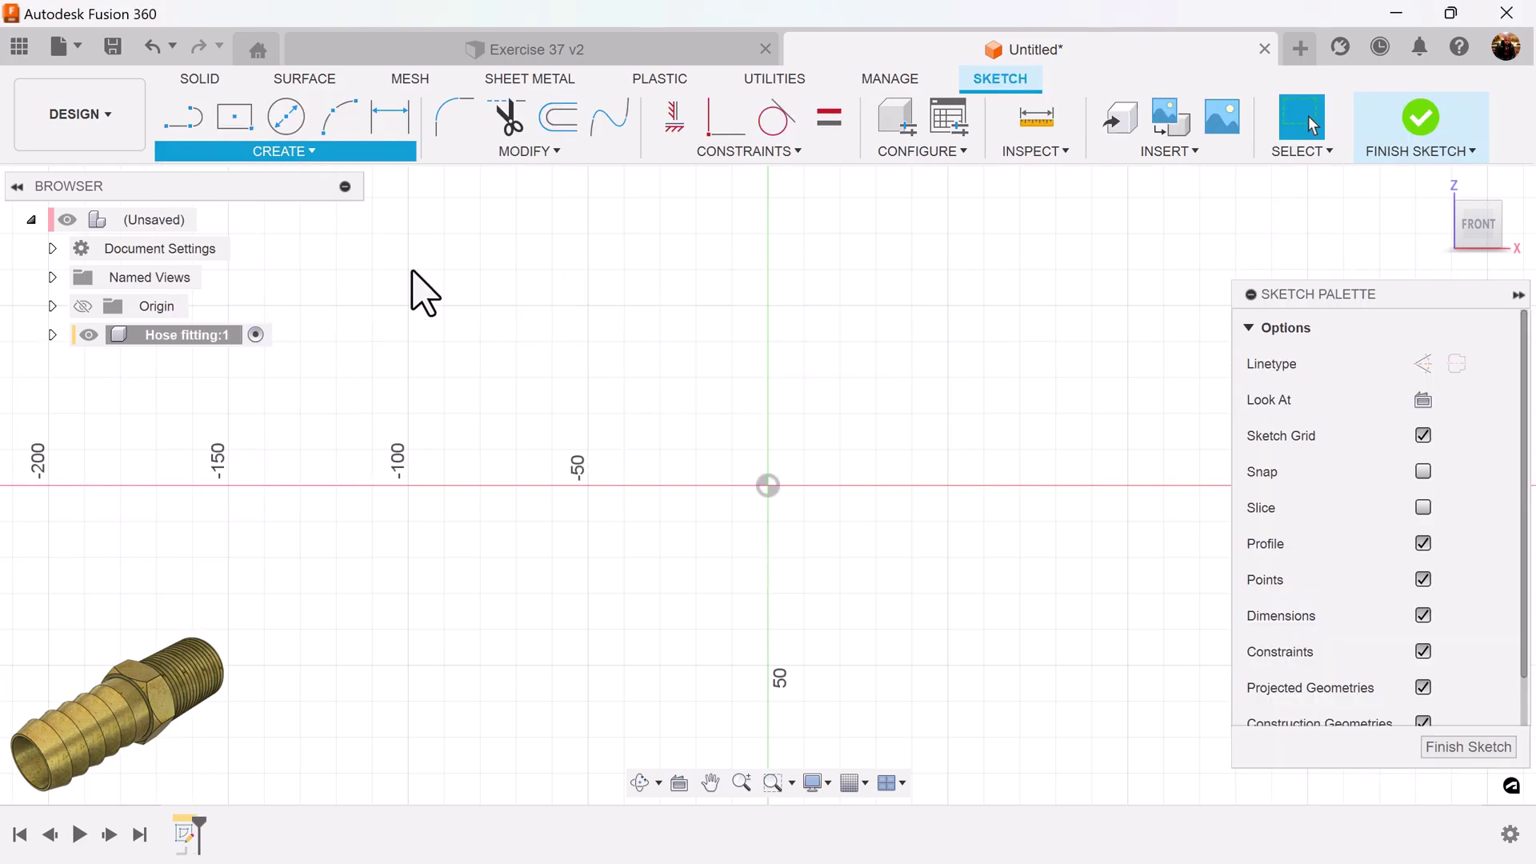
{"action": "left_click", "coordinate": [768, 484]}
{"action": "left_click", "coordinate": [887, 574]}
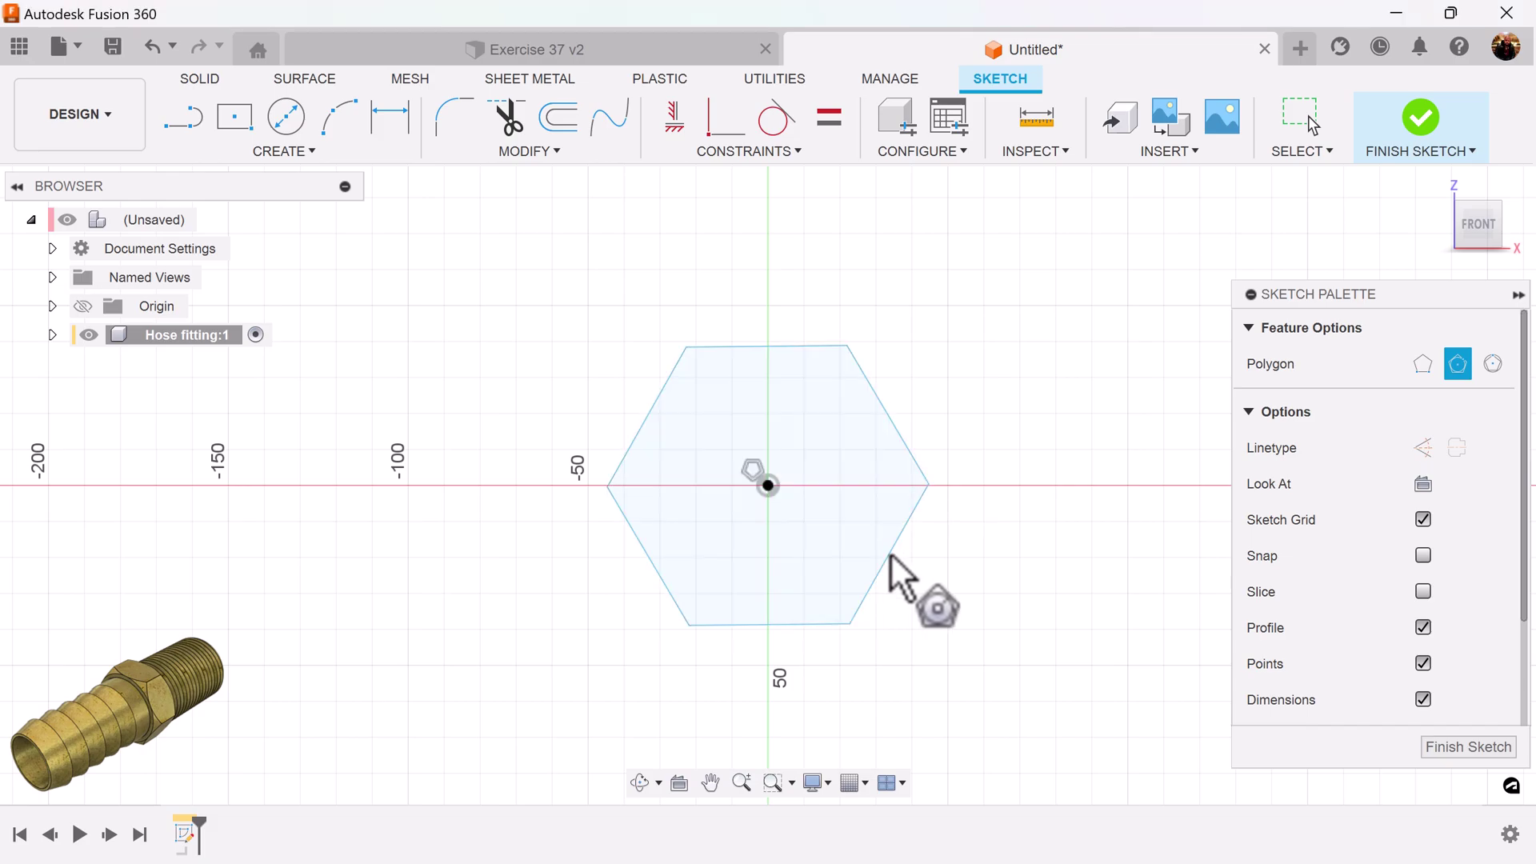
- Make the hexagon's top edge horizontal and dimension it 28 mm across flats
{"action": "left_click", "coordinate": [682, 121]}
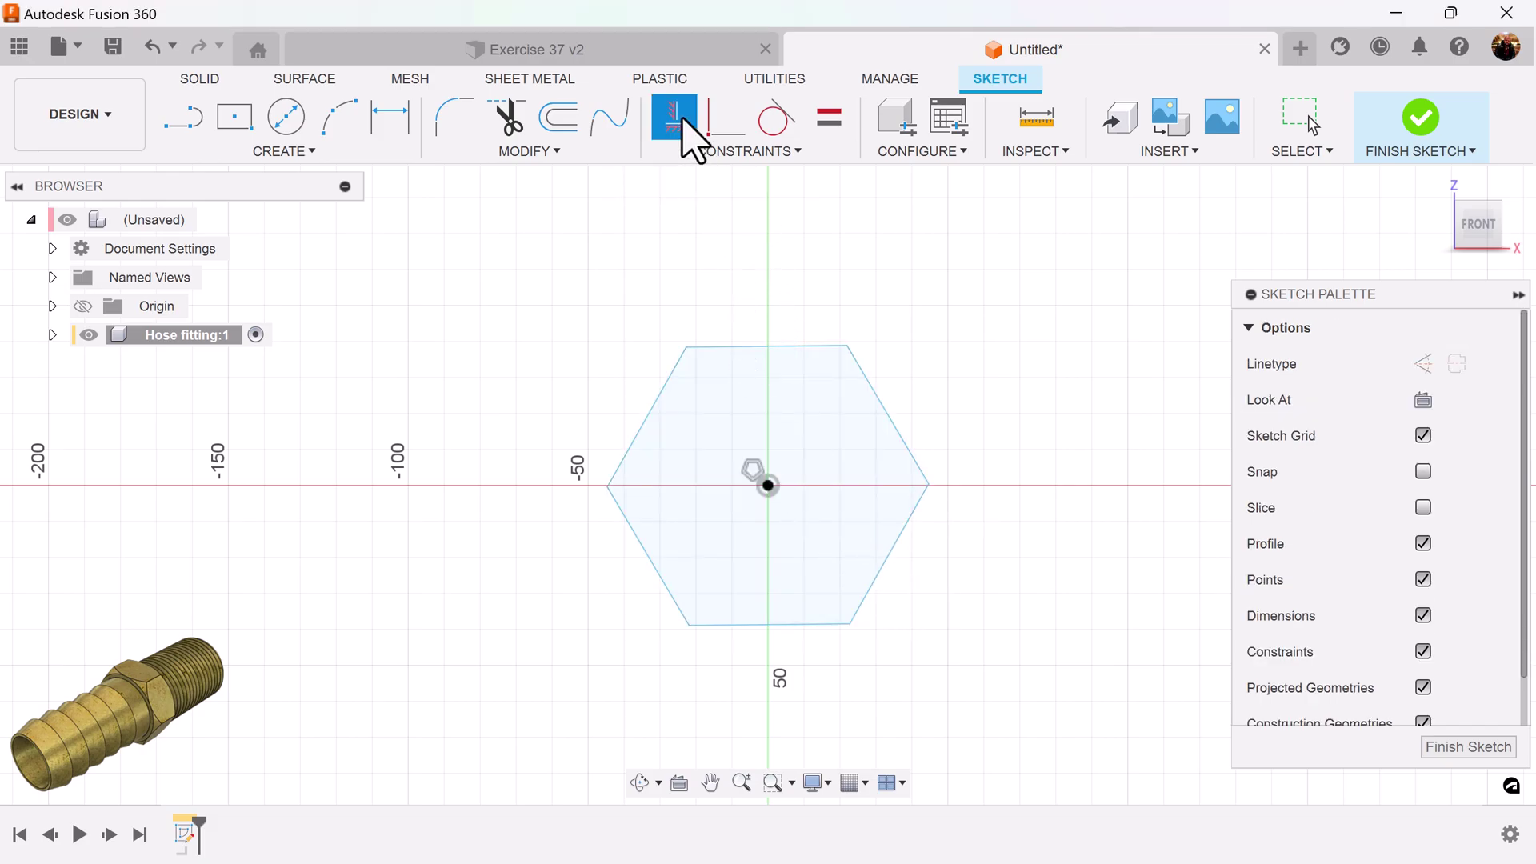
{"action": "left_click", "coordinate": [765, 347]}
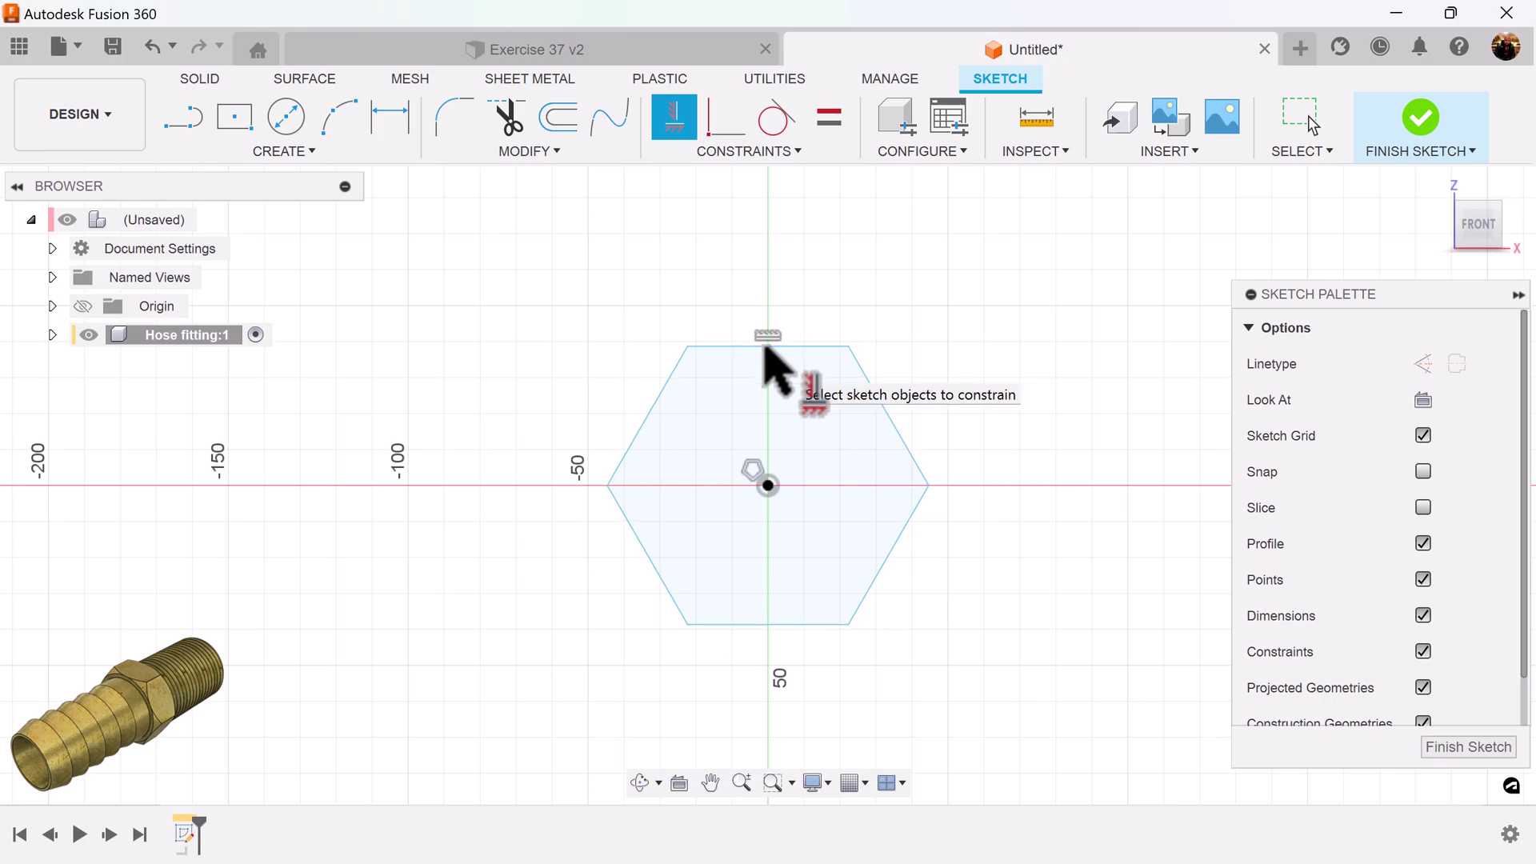
{"action": "left_click", "coordinate": [390, 118]}
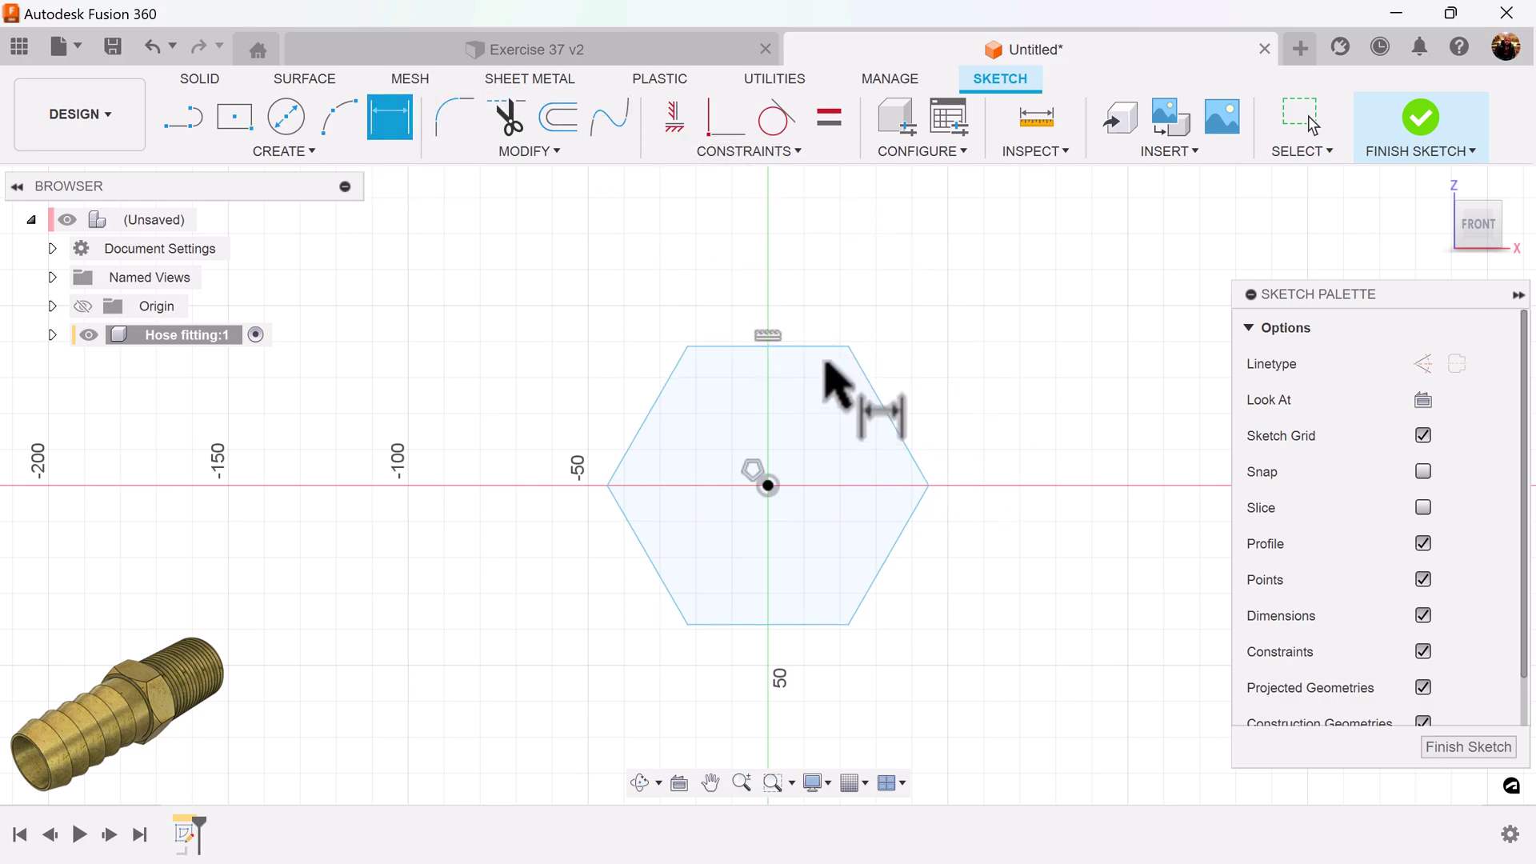
{"action": "left_click", "coordinate": [820, 347]}
{"action": "left_click", "coordinate": [810, 623]}
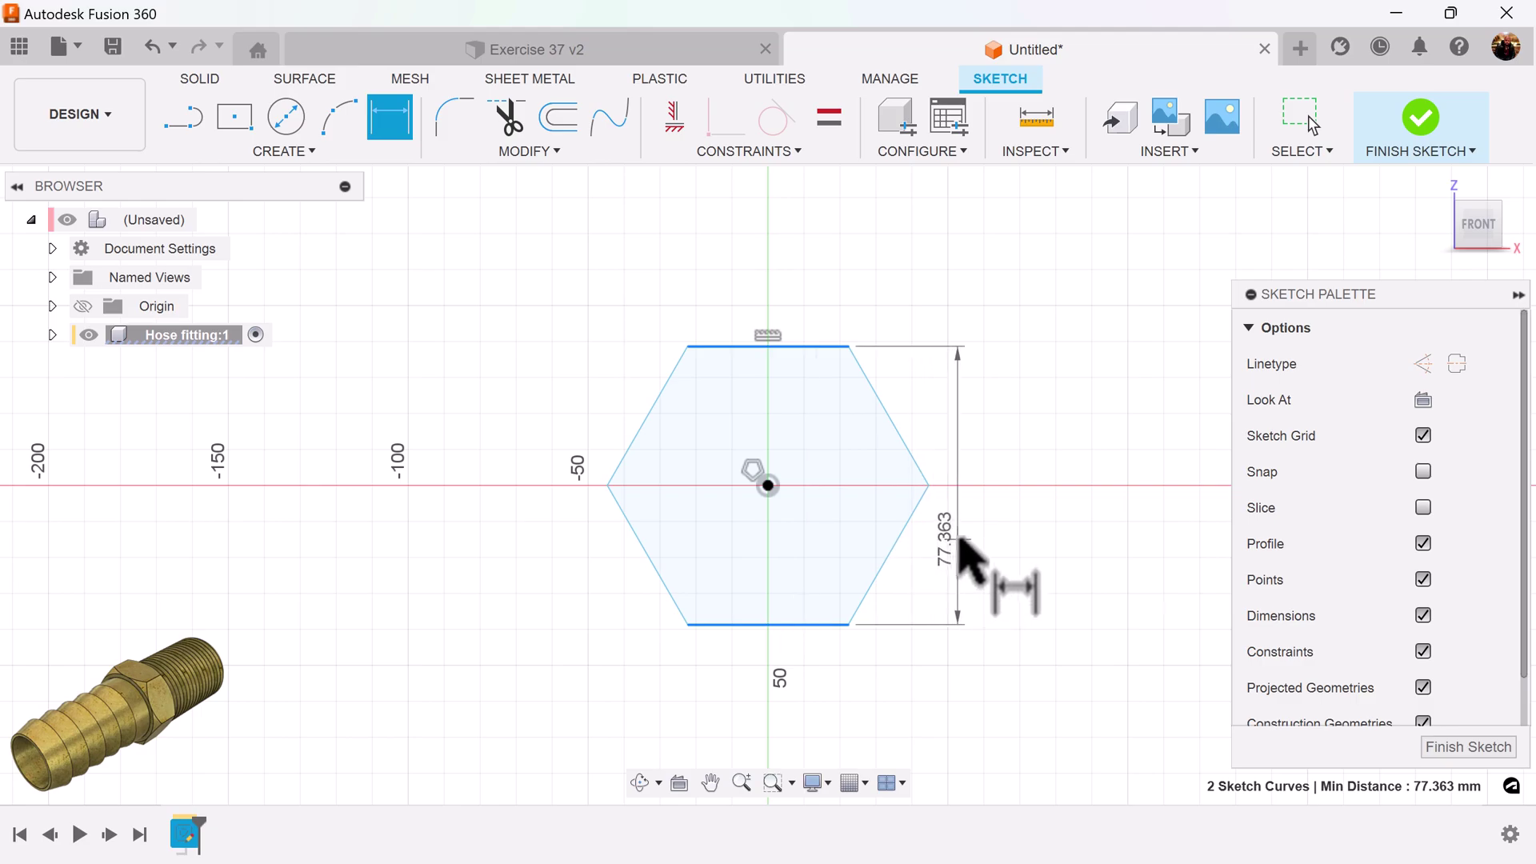
{"action": "left_click", "coordinate": [983, 527]}
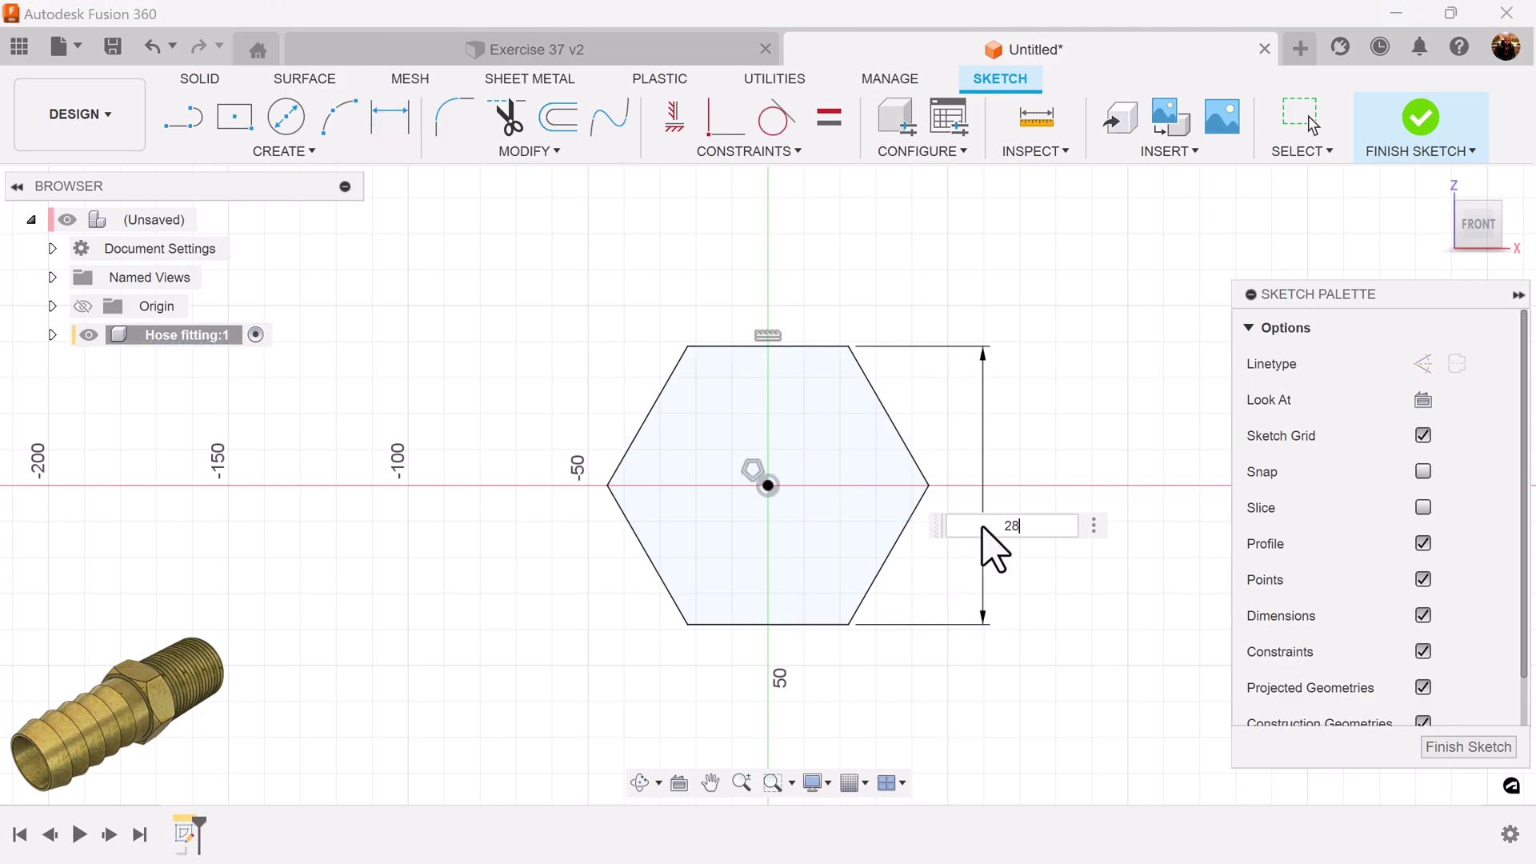
{"action": "key", "text": "Return"}
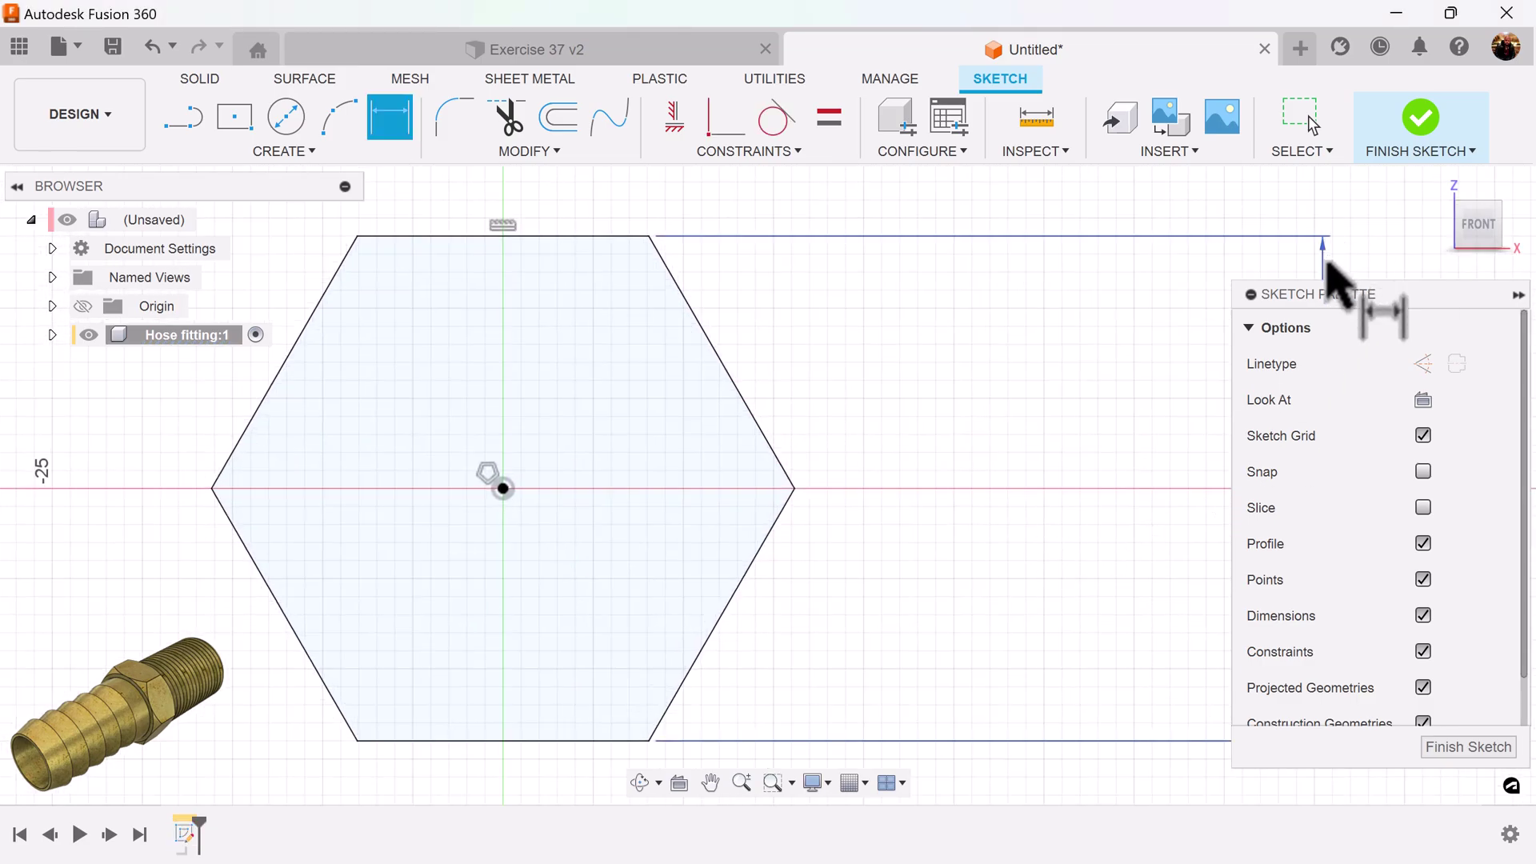
{"action": "key", "text": "Escape"}
{"action": "left_click_drag", "start_coordinate": [1323, 264], "coordinate": [860, 336]}
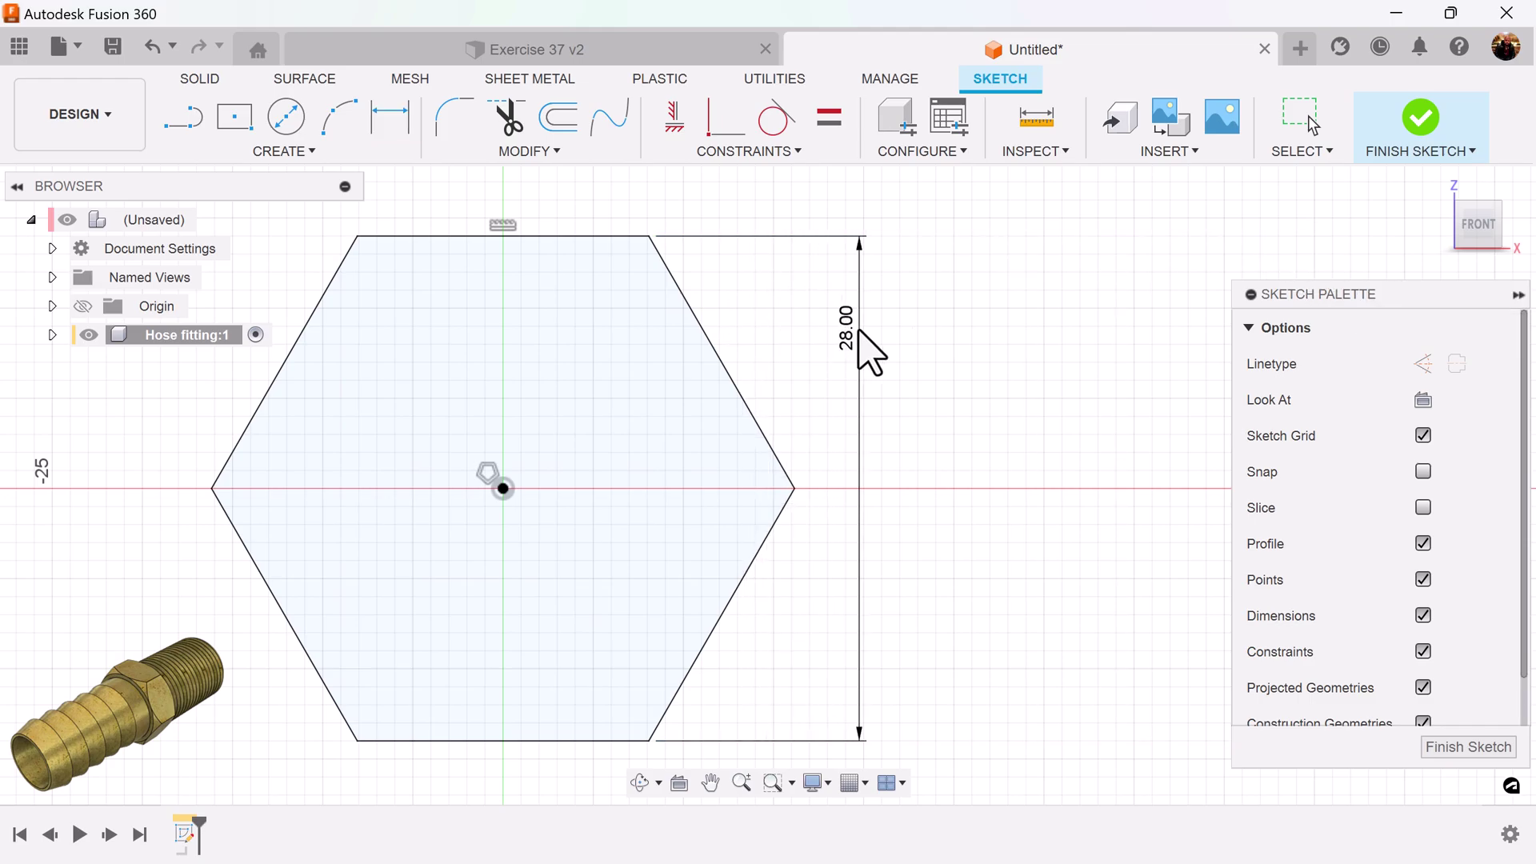
- Extrude the hexagon symmetrically, 12 mm whole length, into the solid nut body
{"action": "left_click", "coordinate": [1460, 751]}
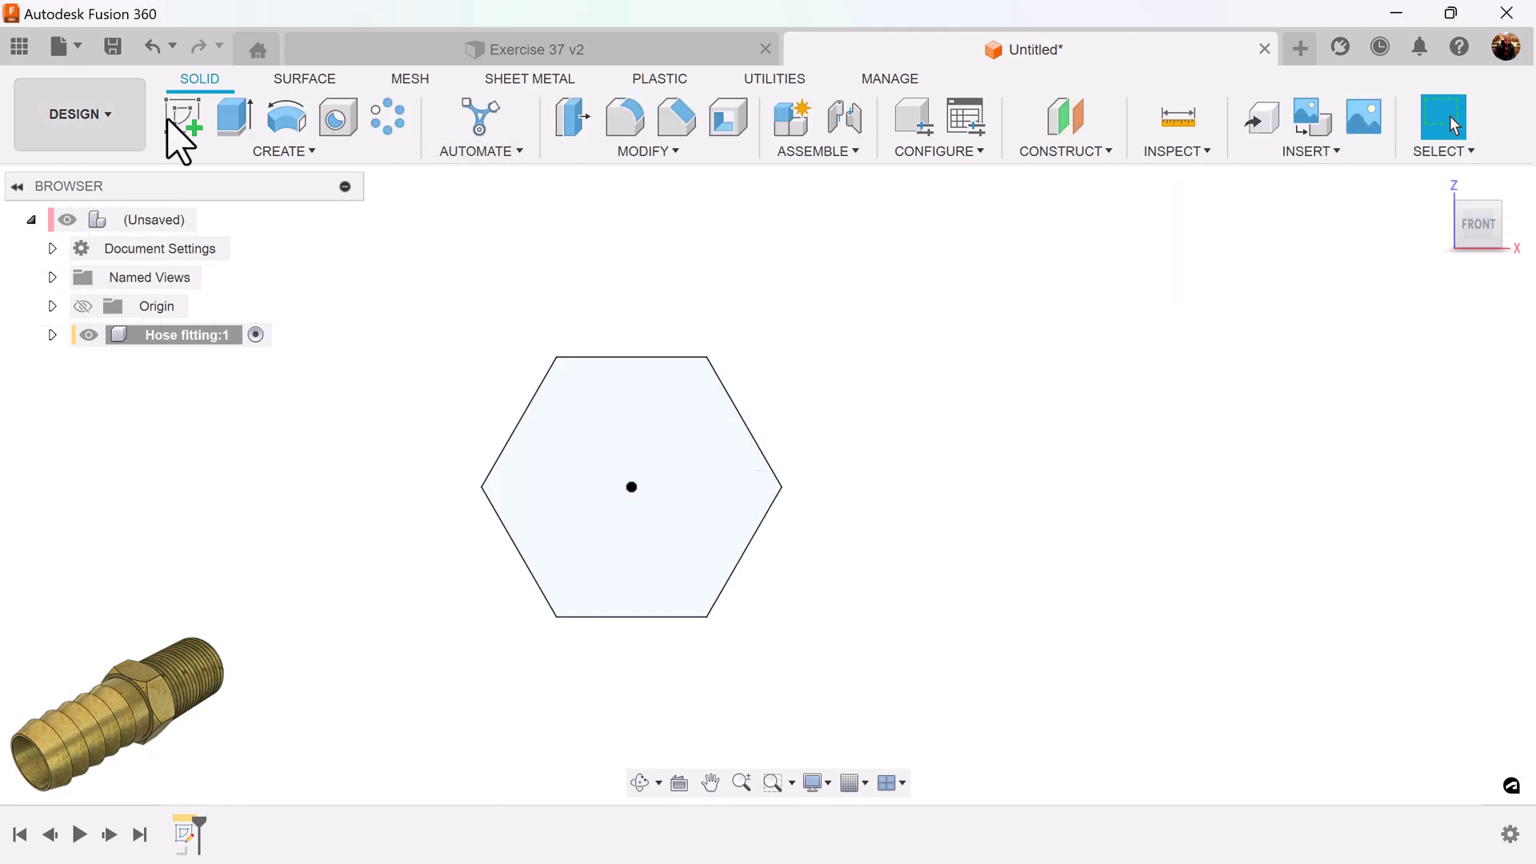
{"action": "left_click", "coordinate": [240, 119]}
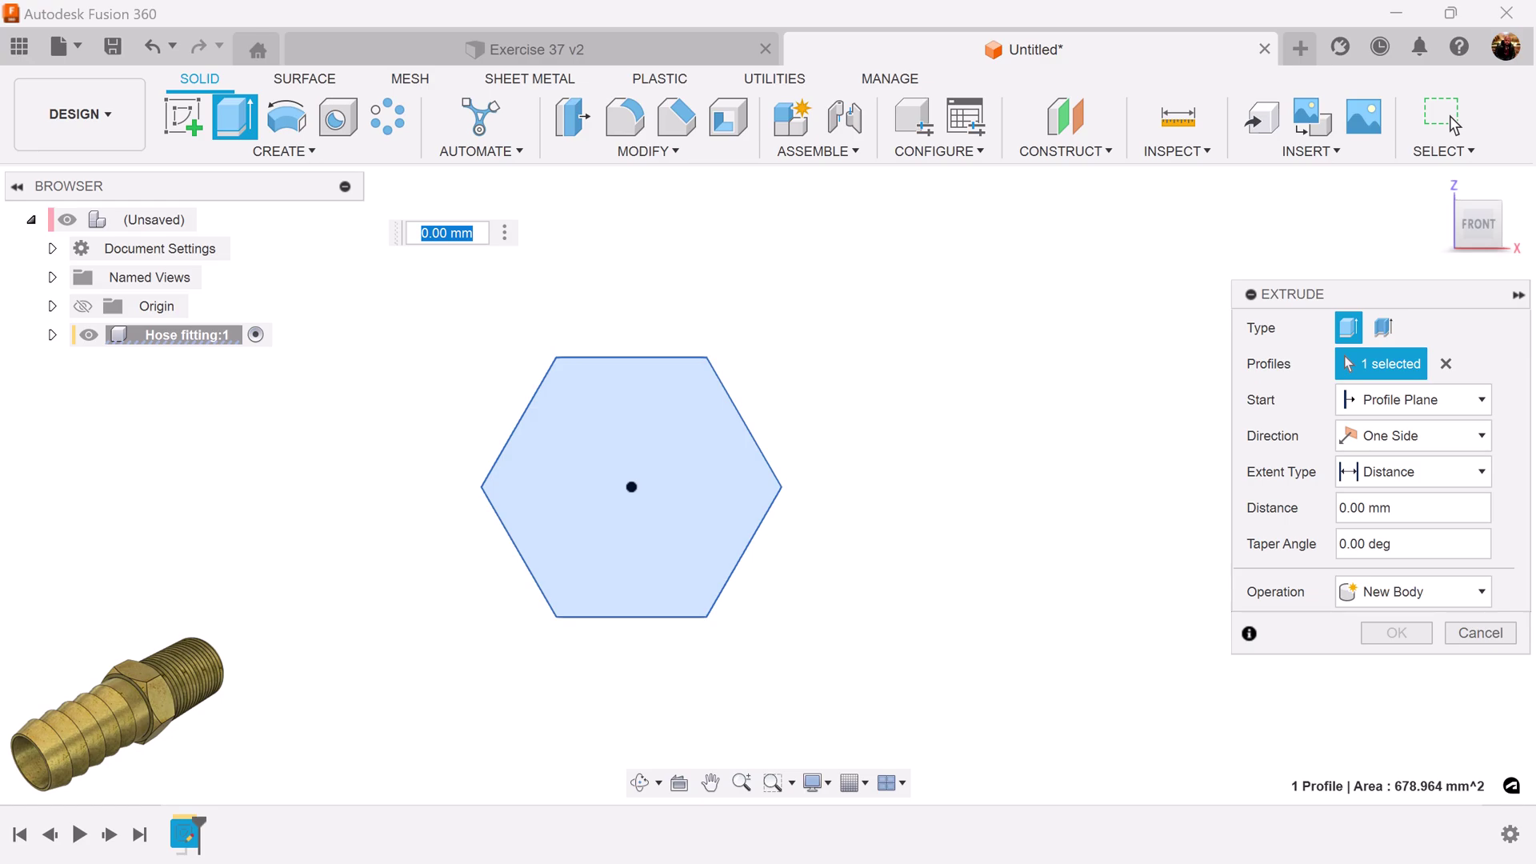
{"action": "left_click", "coordinate": [1463, 436]}
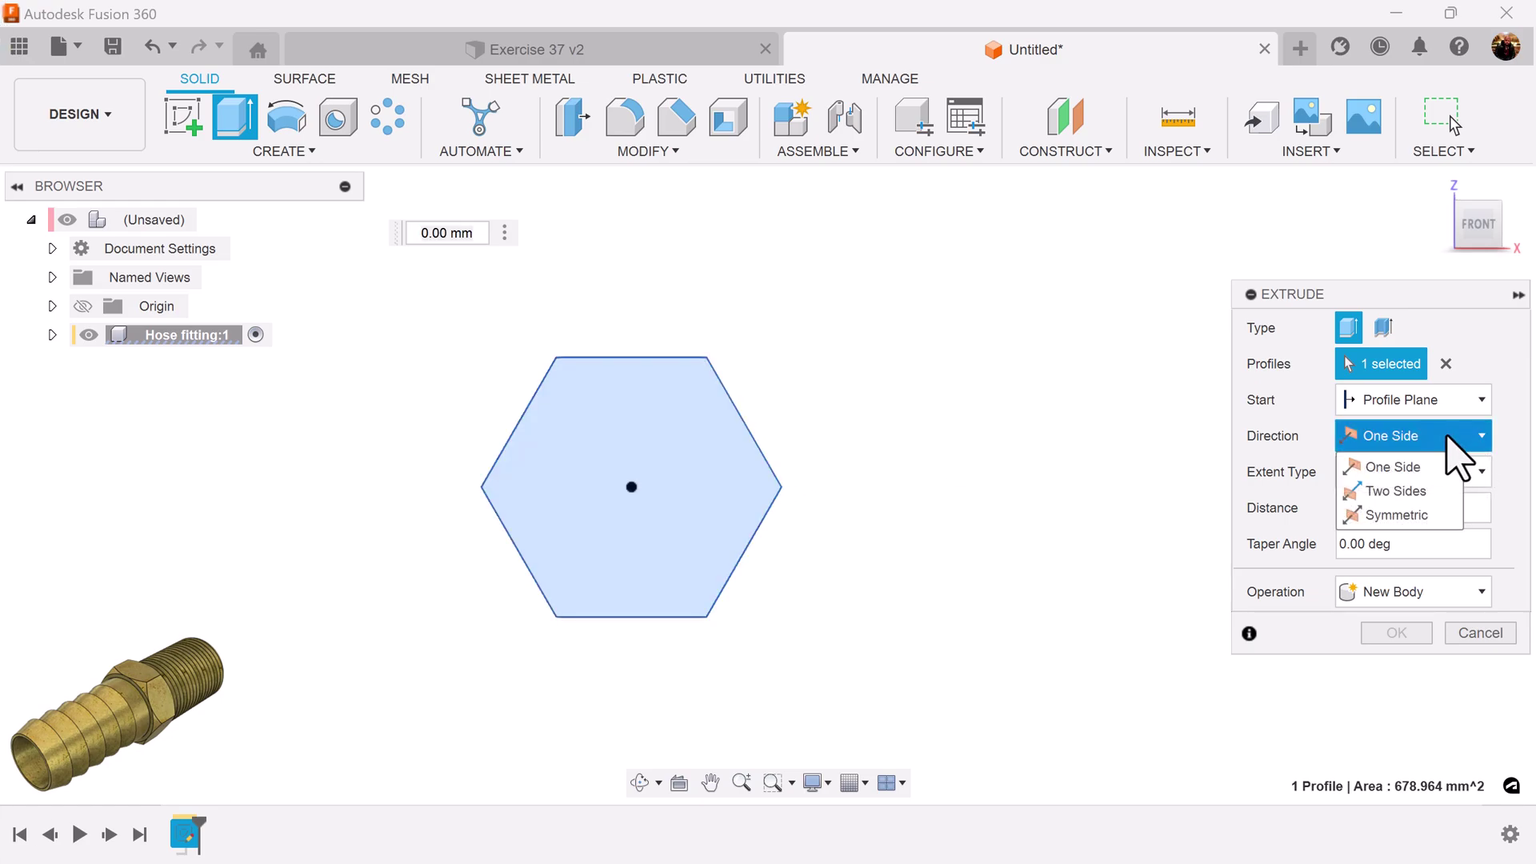
{"action": "left_click", "coordinate": [1400, 515]}
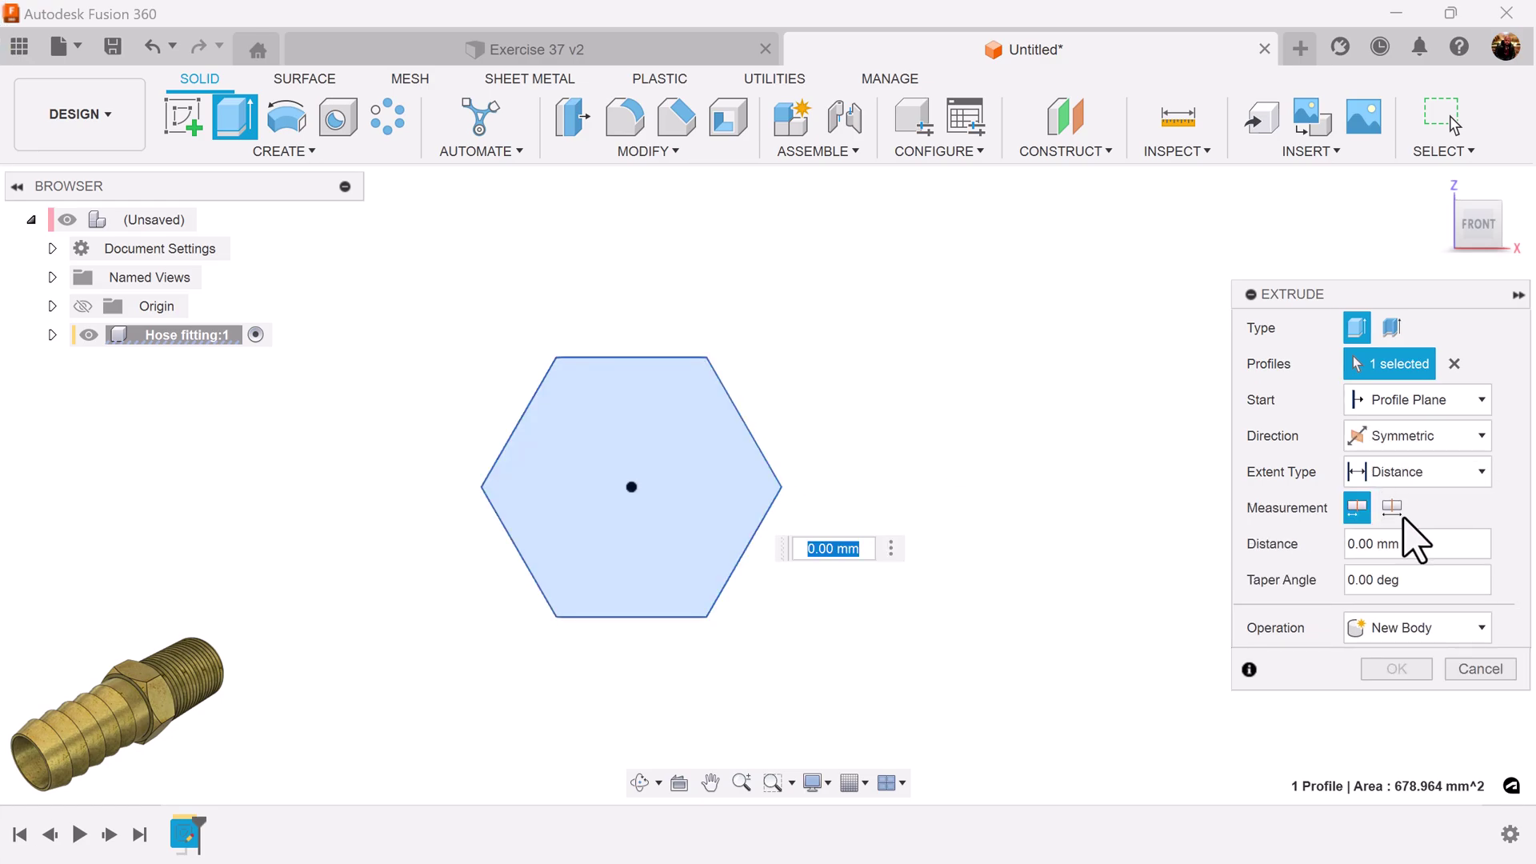
{"action": "left_click", "coordinate": [1392, 510]}
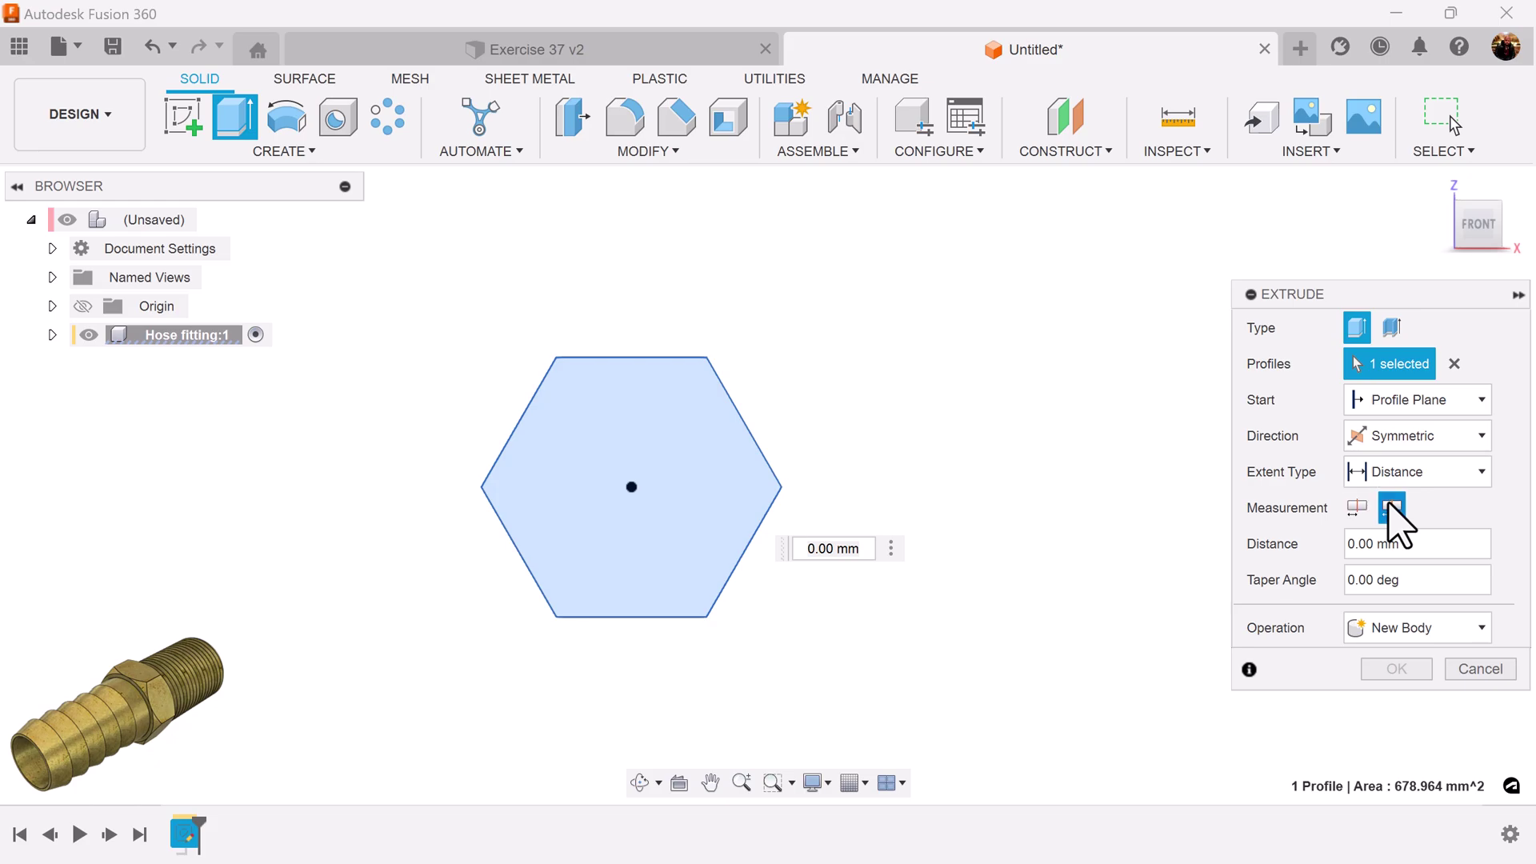
{"action": "left_click", "coordinate": [830, 548]}
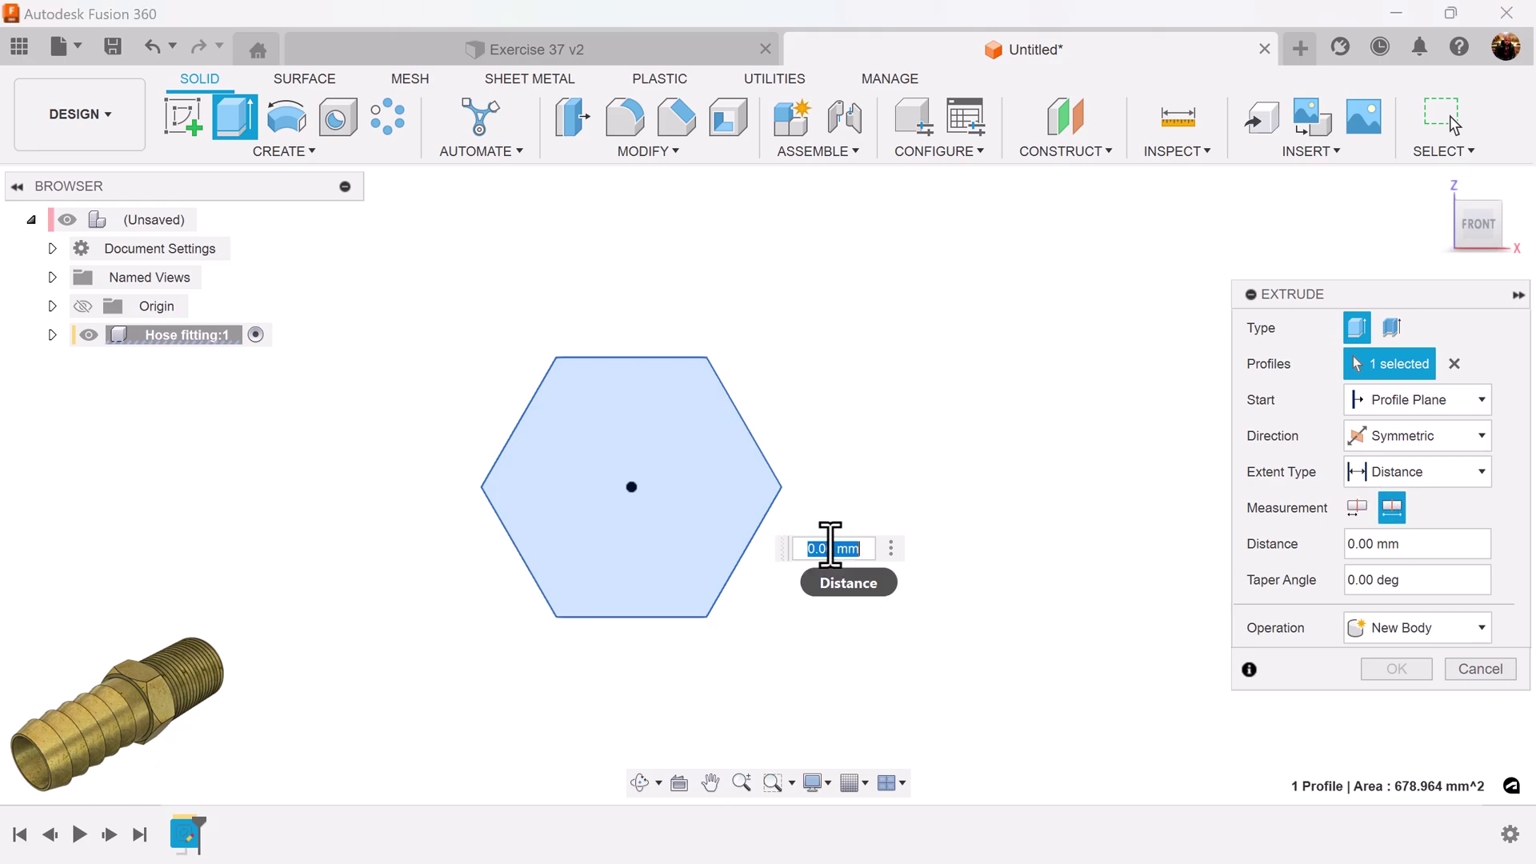
{"action": "type", "text": "12"}
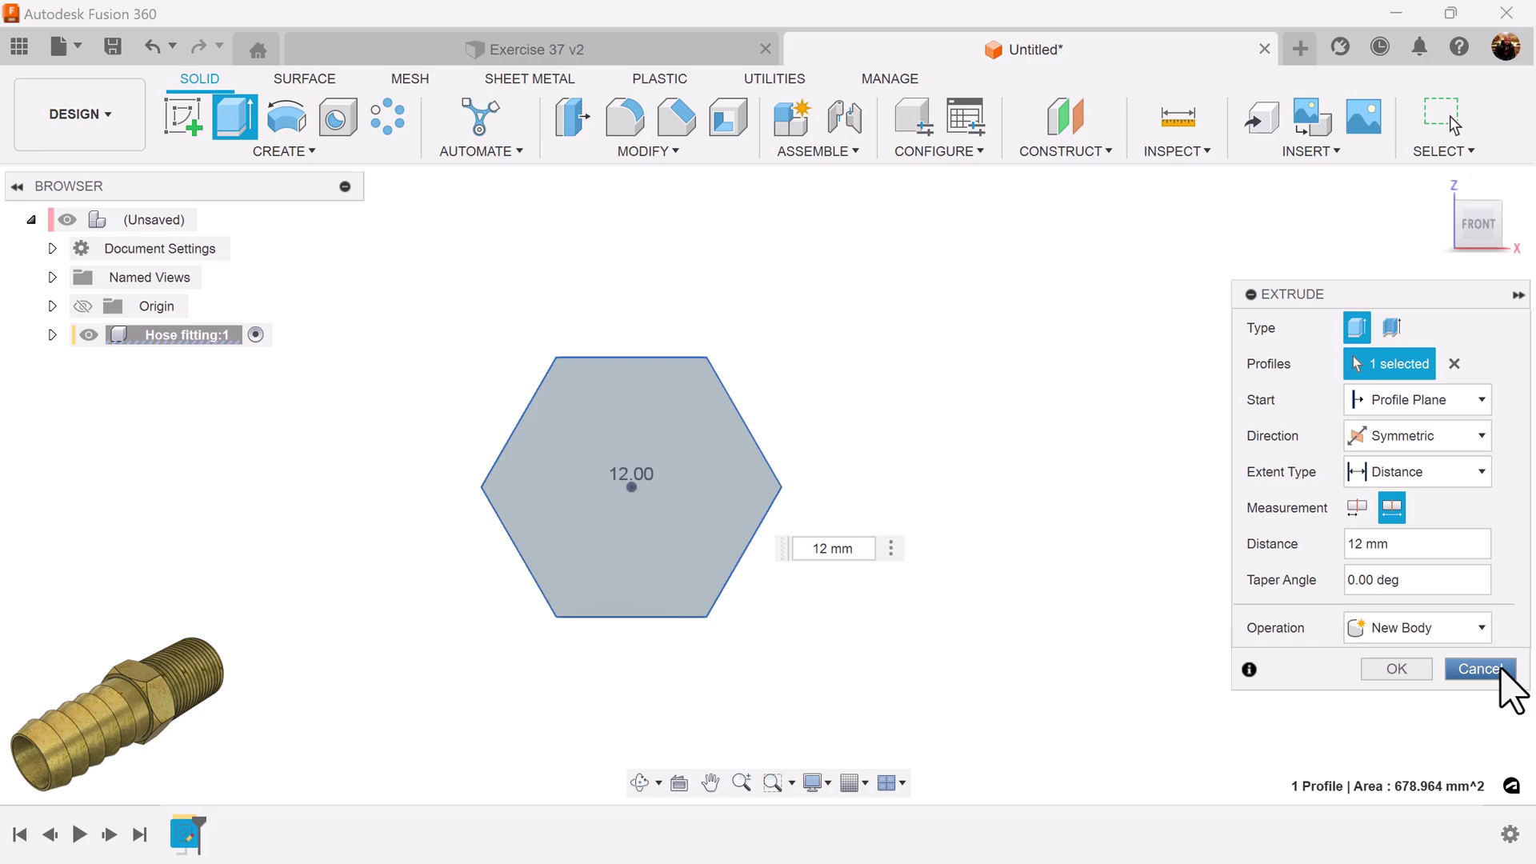
{"action": "left_click", "coordinate": [1379, 666]}
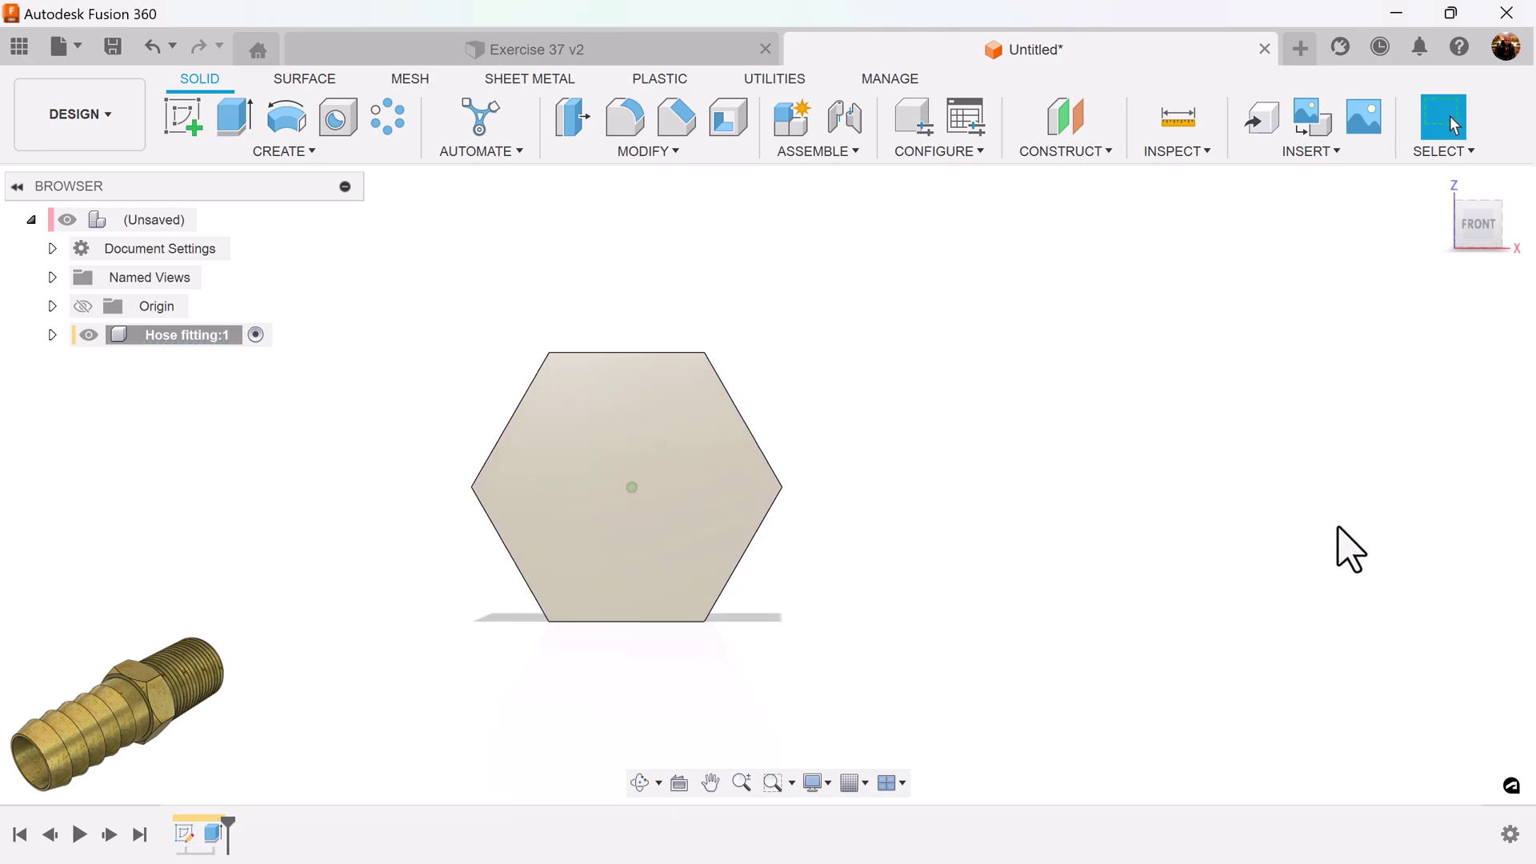
{"action": "middle_click_drag", "start_coordinate": [1347, 549], "coordinate": [624, 416], "text": "shift"}
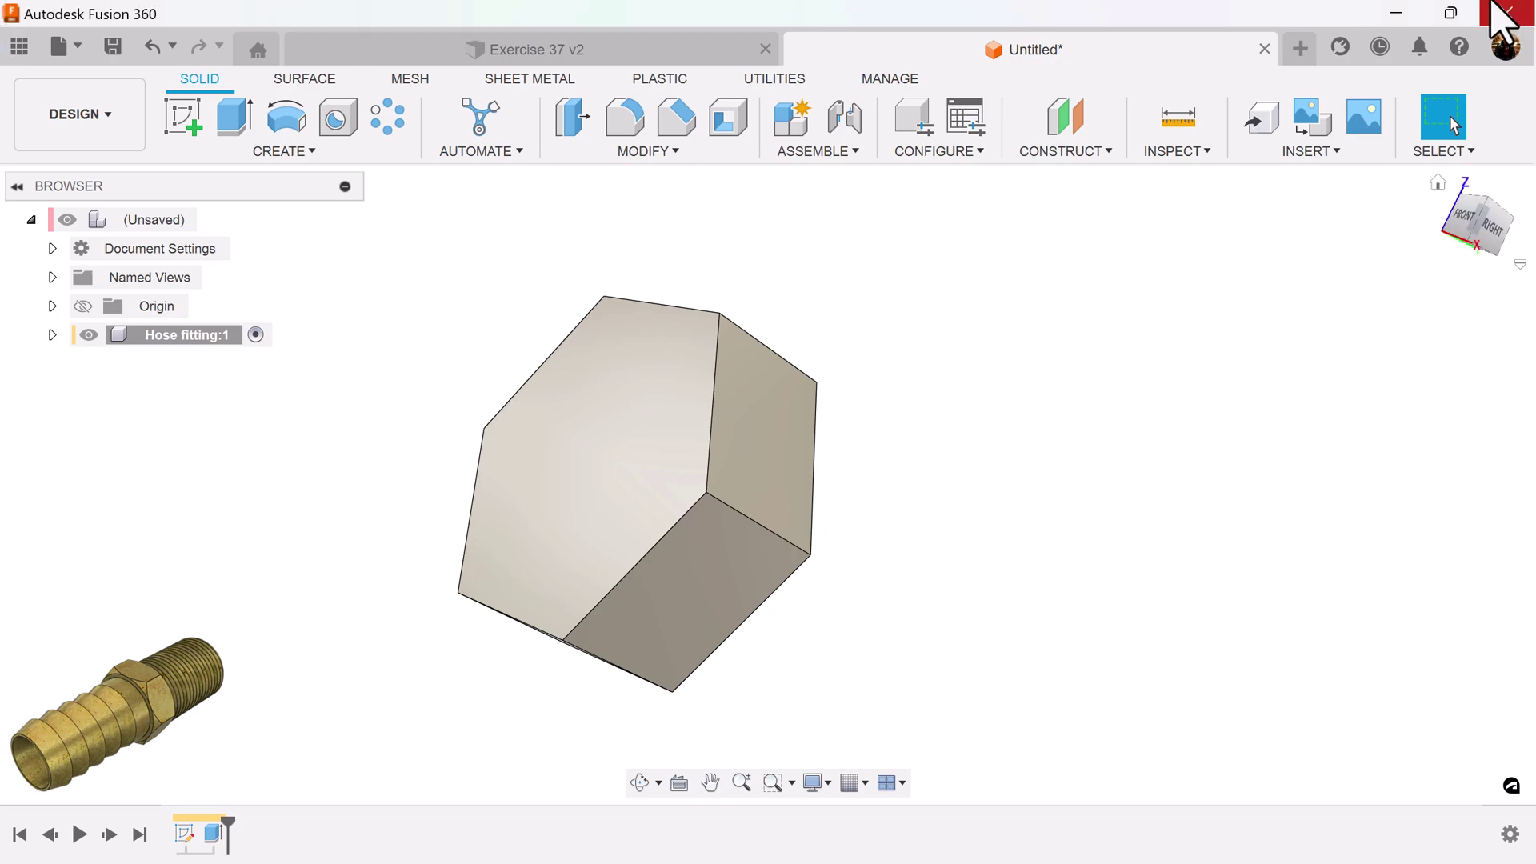
{"action": "left_click", "coordinate": [1437, 182]}
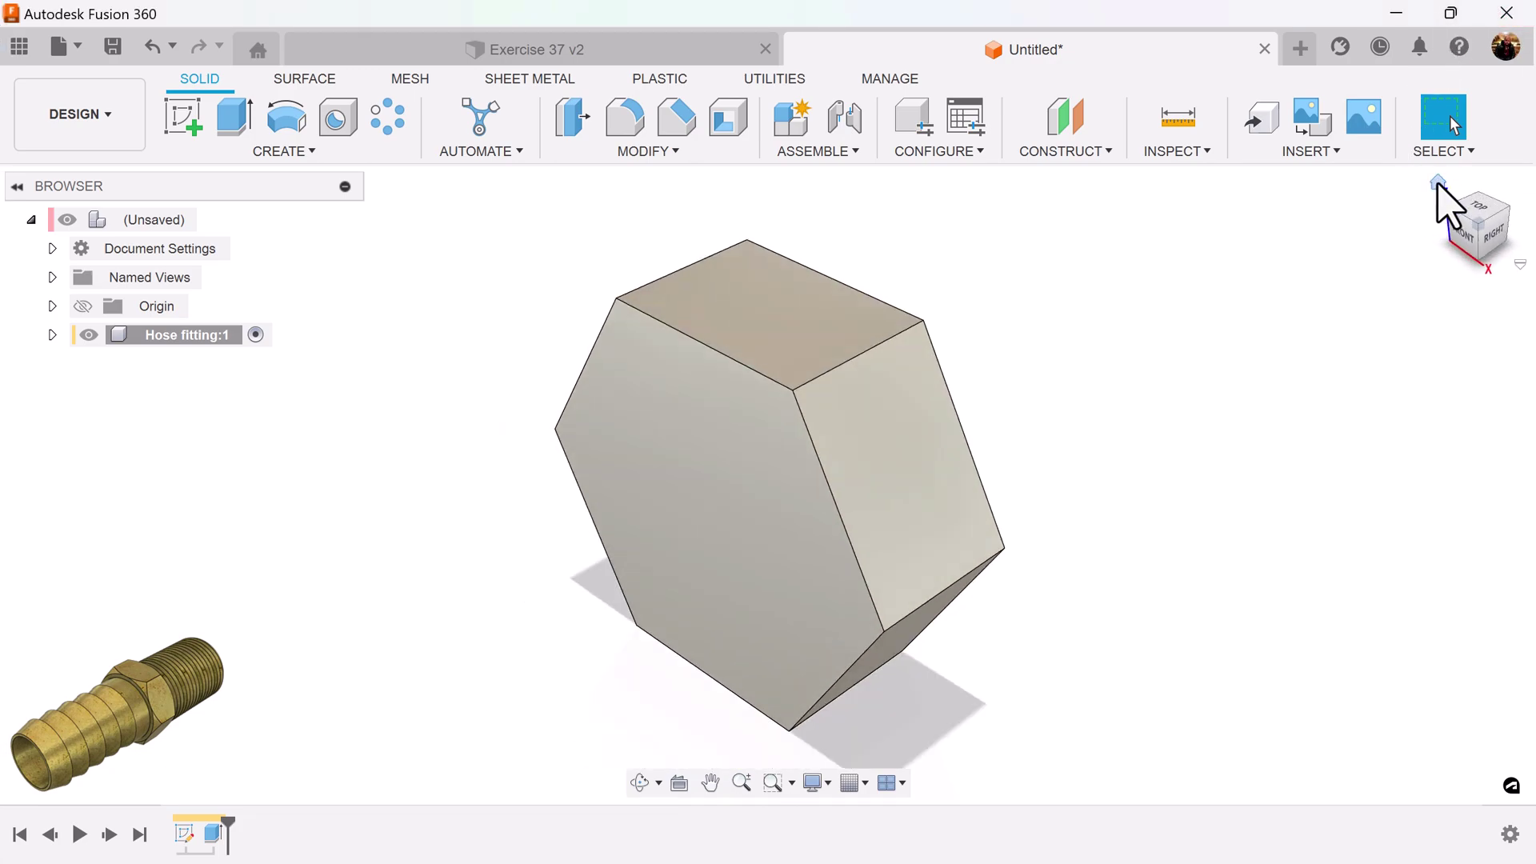
- Sketch a 28 mm diameter circle centred on the hex nut's front face
{"action": "left_click", "coordinate": [1462, 235]}
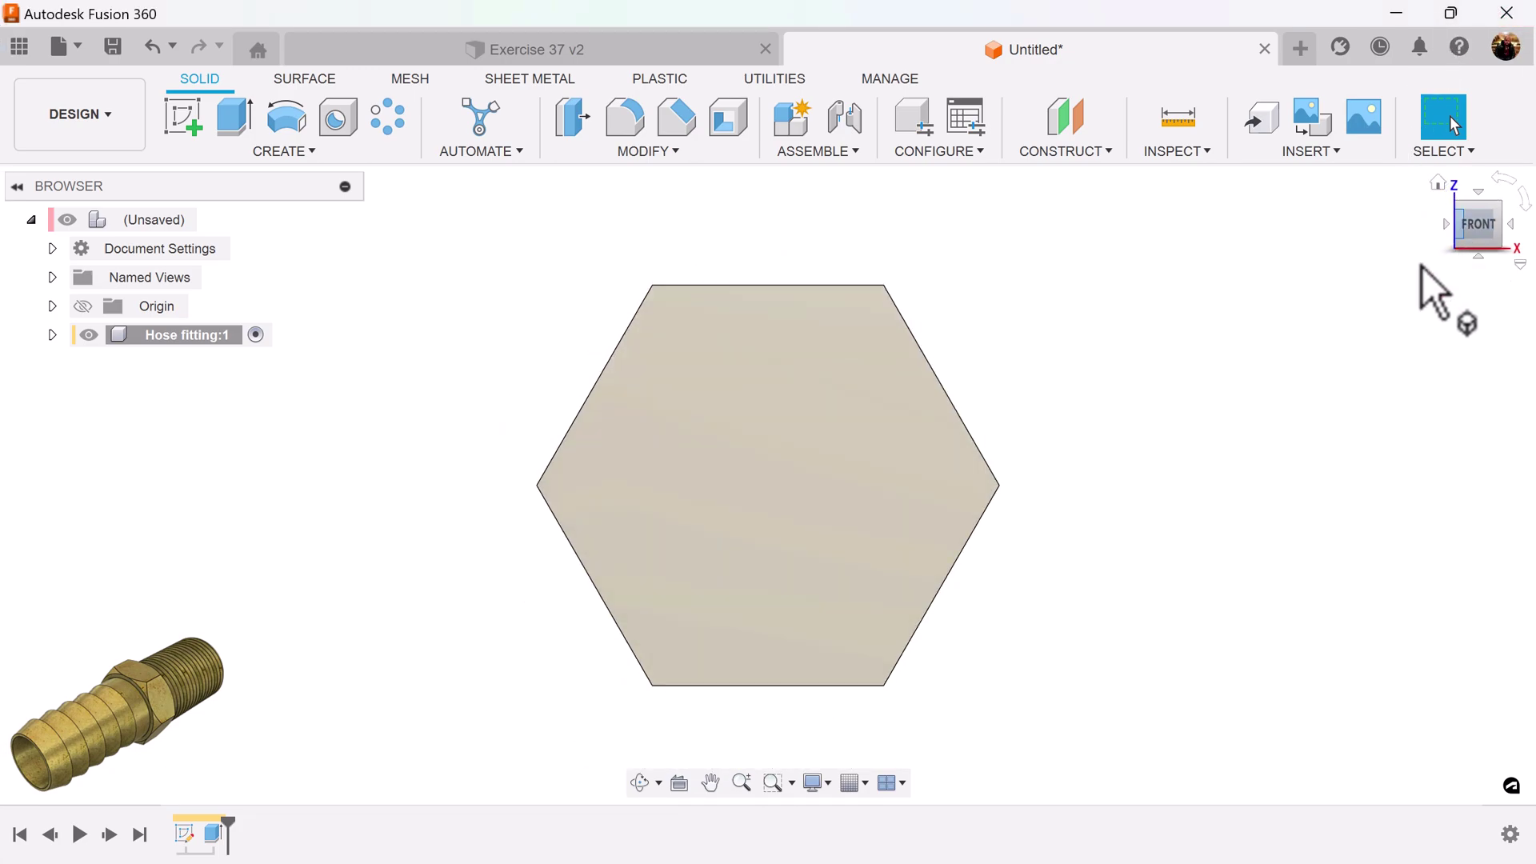
{"action": "left_click", "coordinate": [198, 132]}
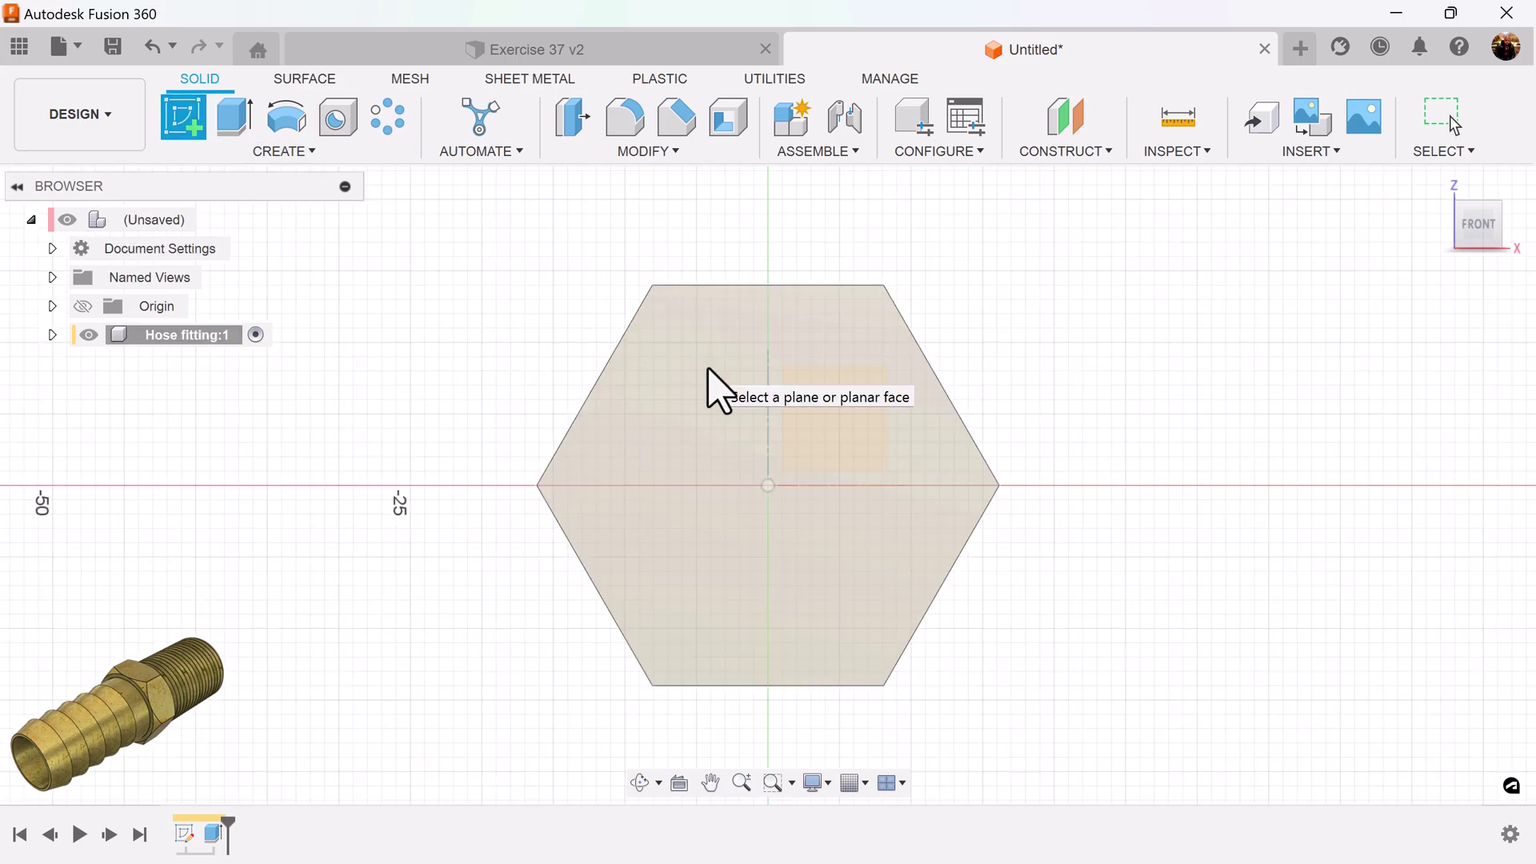
{"action": "left_click", "coordinate": [708, 380]}
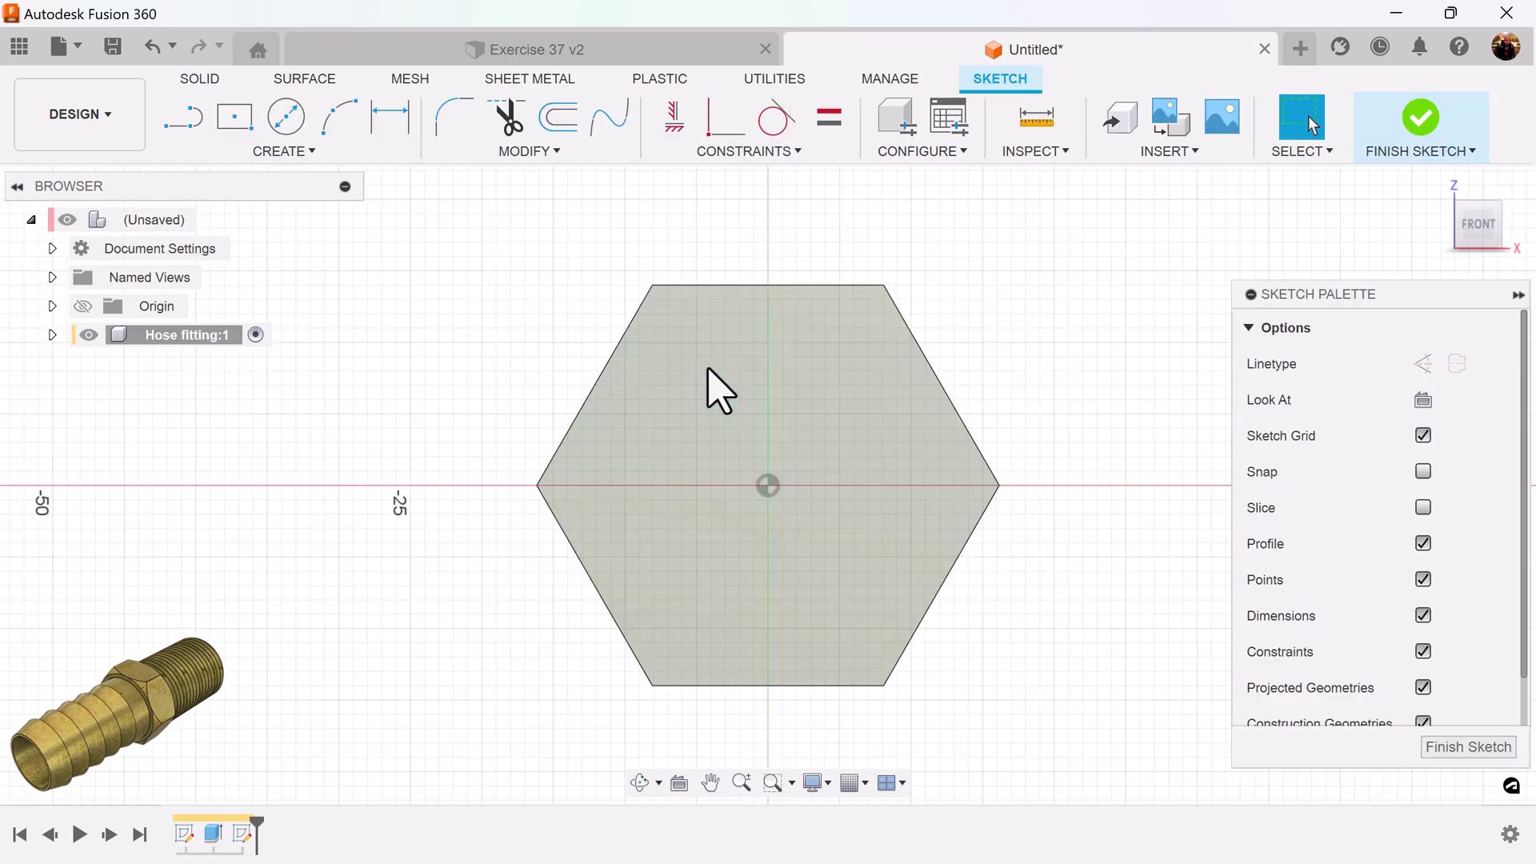
{"action": "left_click", "coordinate": [294, 134]}
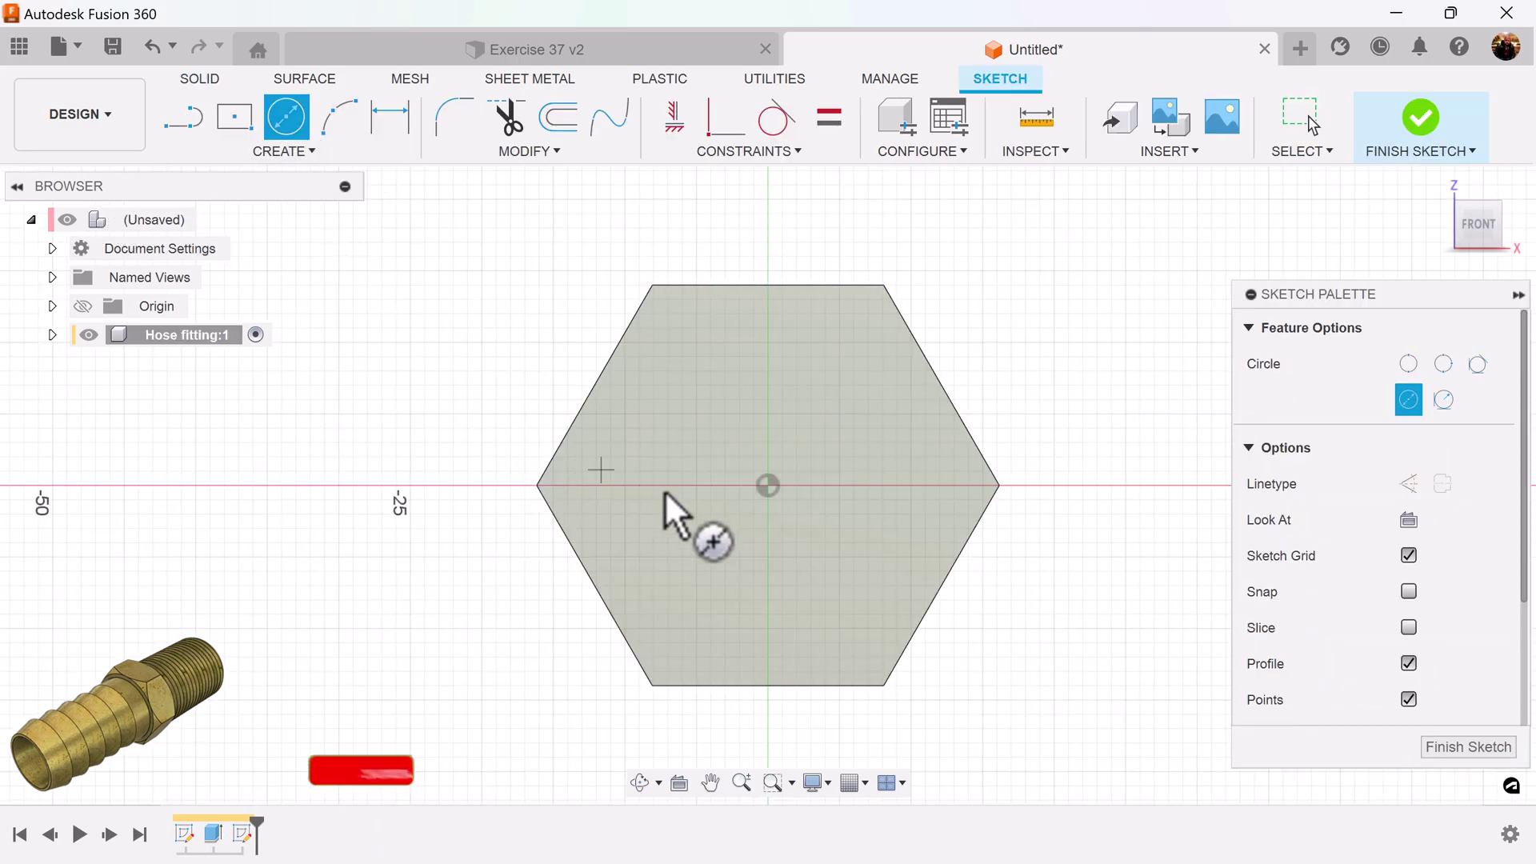
{"action": "left_click", "coordinate": [767, 485]}
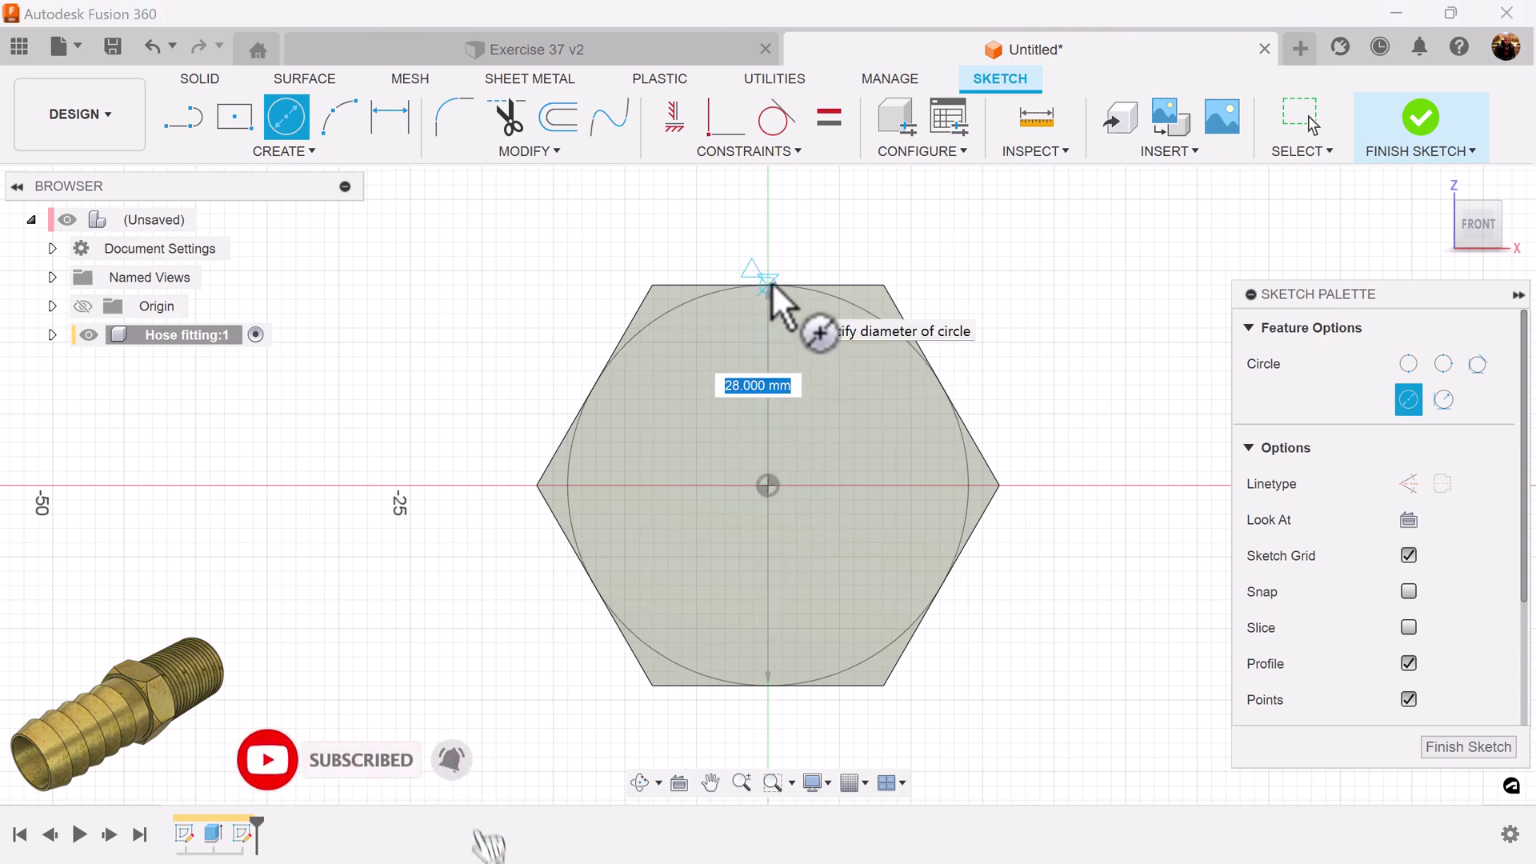
{"action": "left_click", "coordinate": [770, 285]}
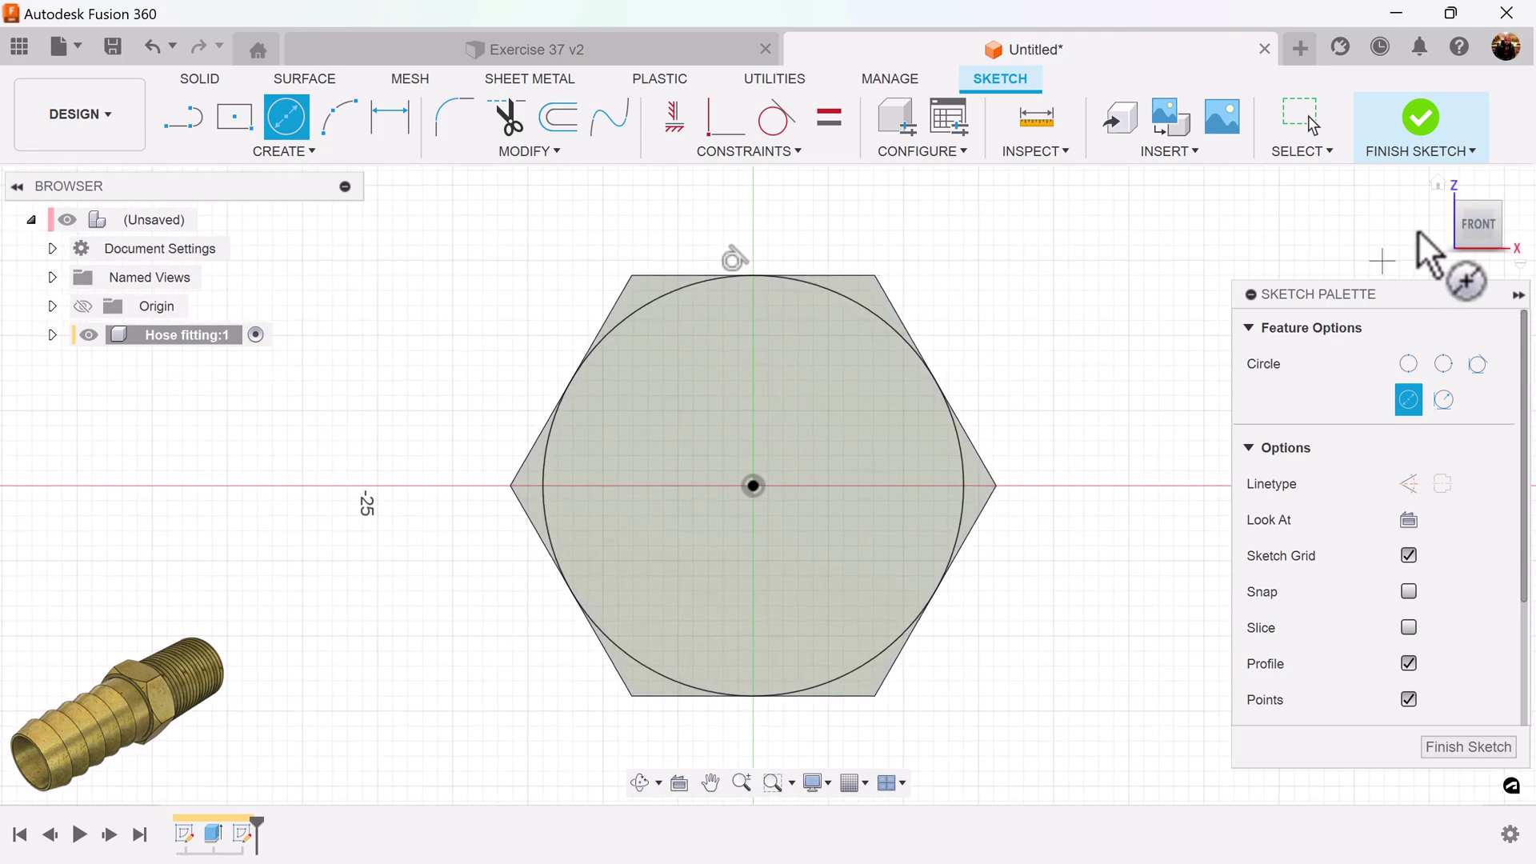
{"action": "left_click", "coordinate": [1443, 128]}
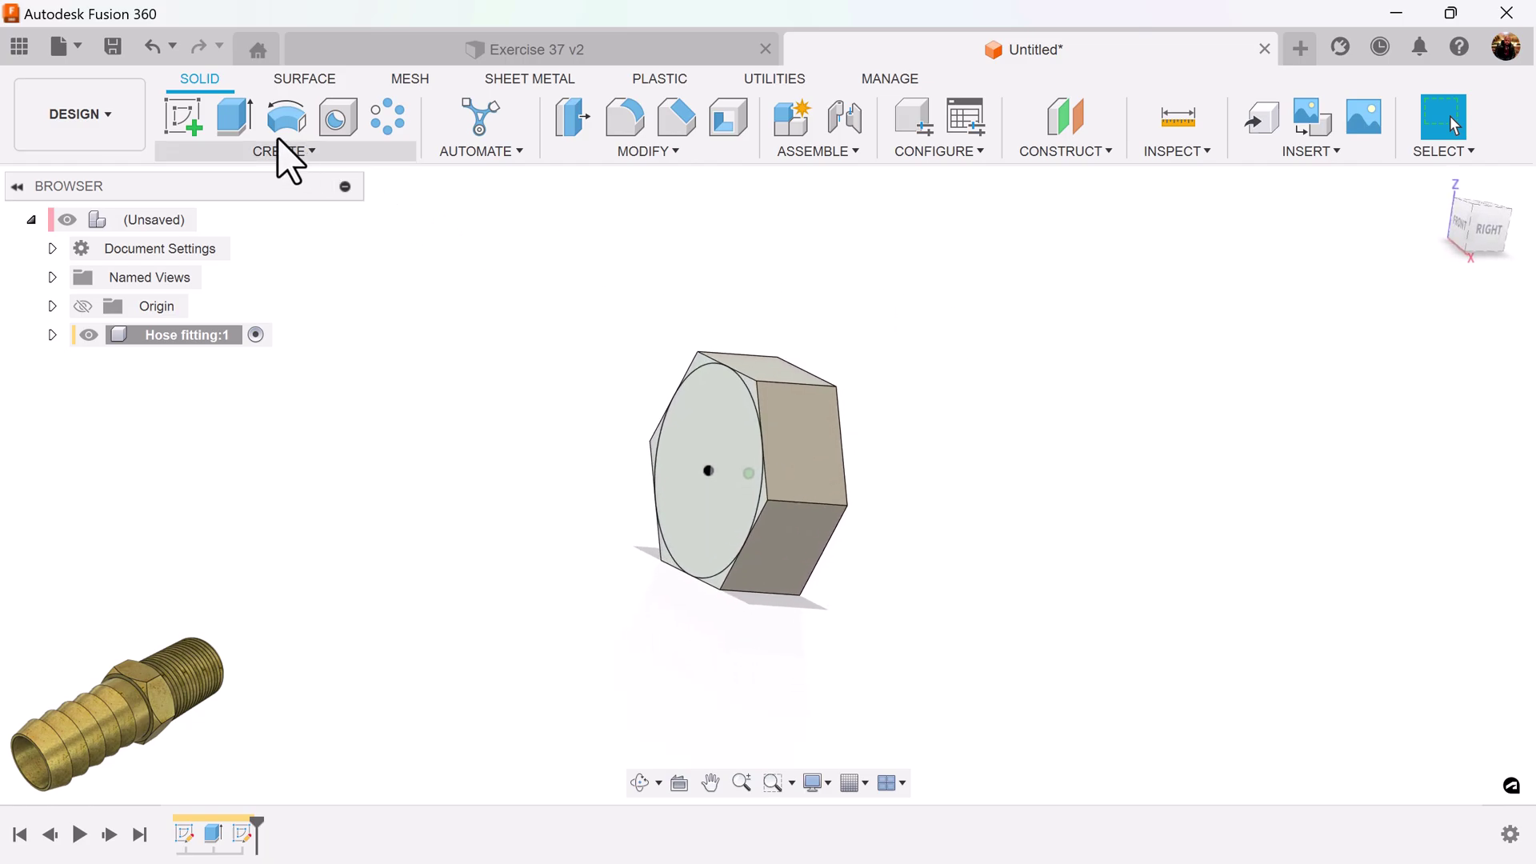
- Extrude the 28 mm circle as an Intersect with extent All and a 45° taper to chamfer the nut
{"action": "left_click", "coordinate": [244, 132]}
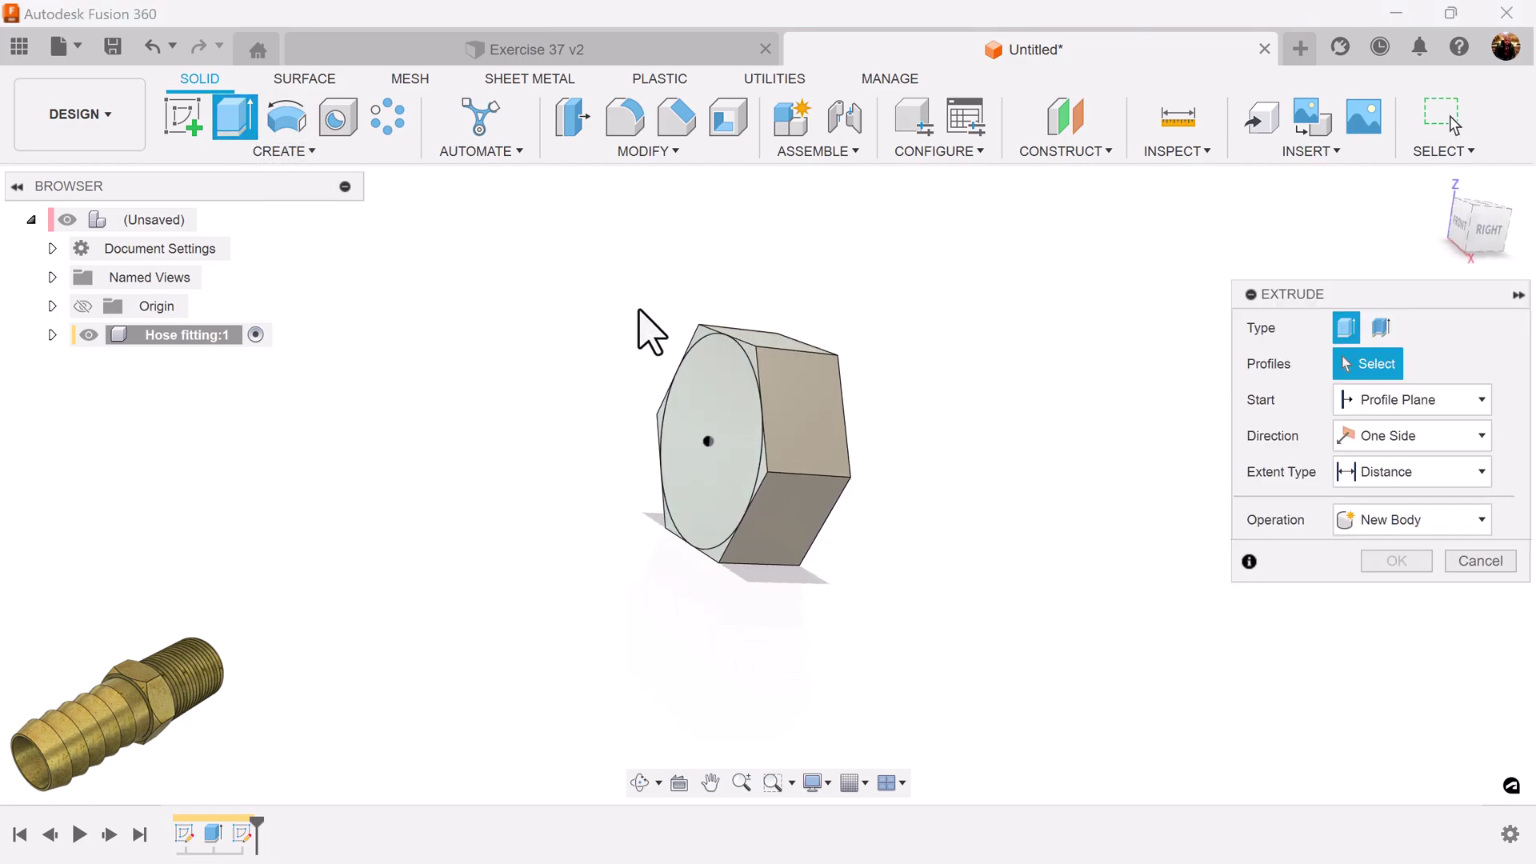
{"action": "left_click", "coordinate": [729, 400]}
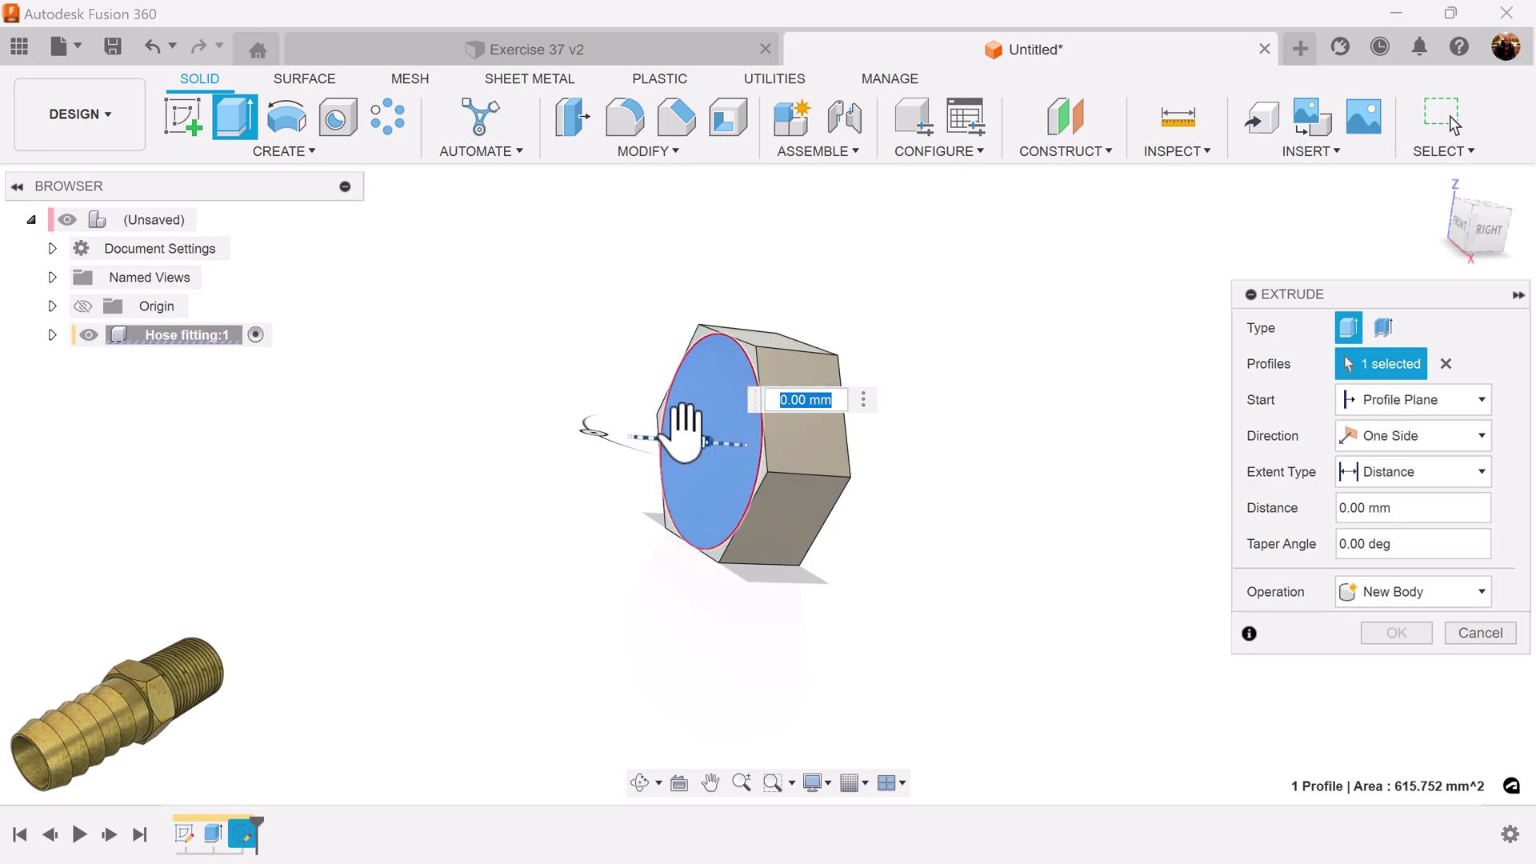
{"action": "left_click_drag", "start_coordinate": [685, 432], "coordinate": [848, 512]}
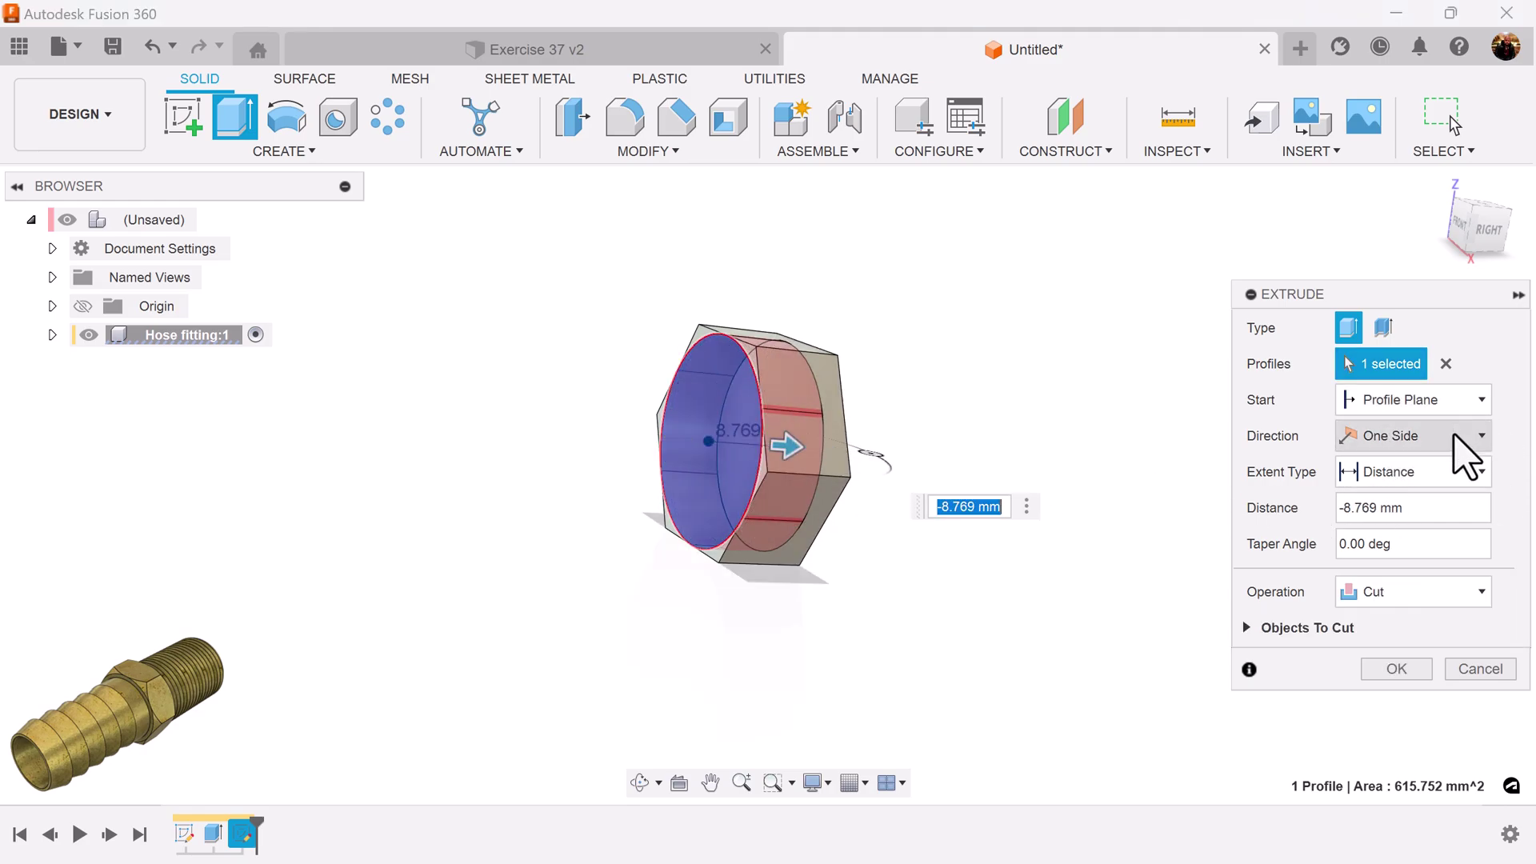
{"action": "left_click", "coordinate": [1470, 471]}
{"action": "left_click", "coordinate": [1405, 550]}
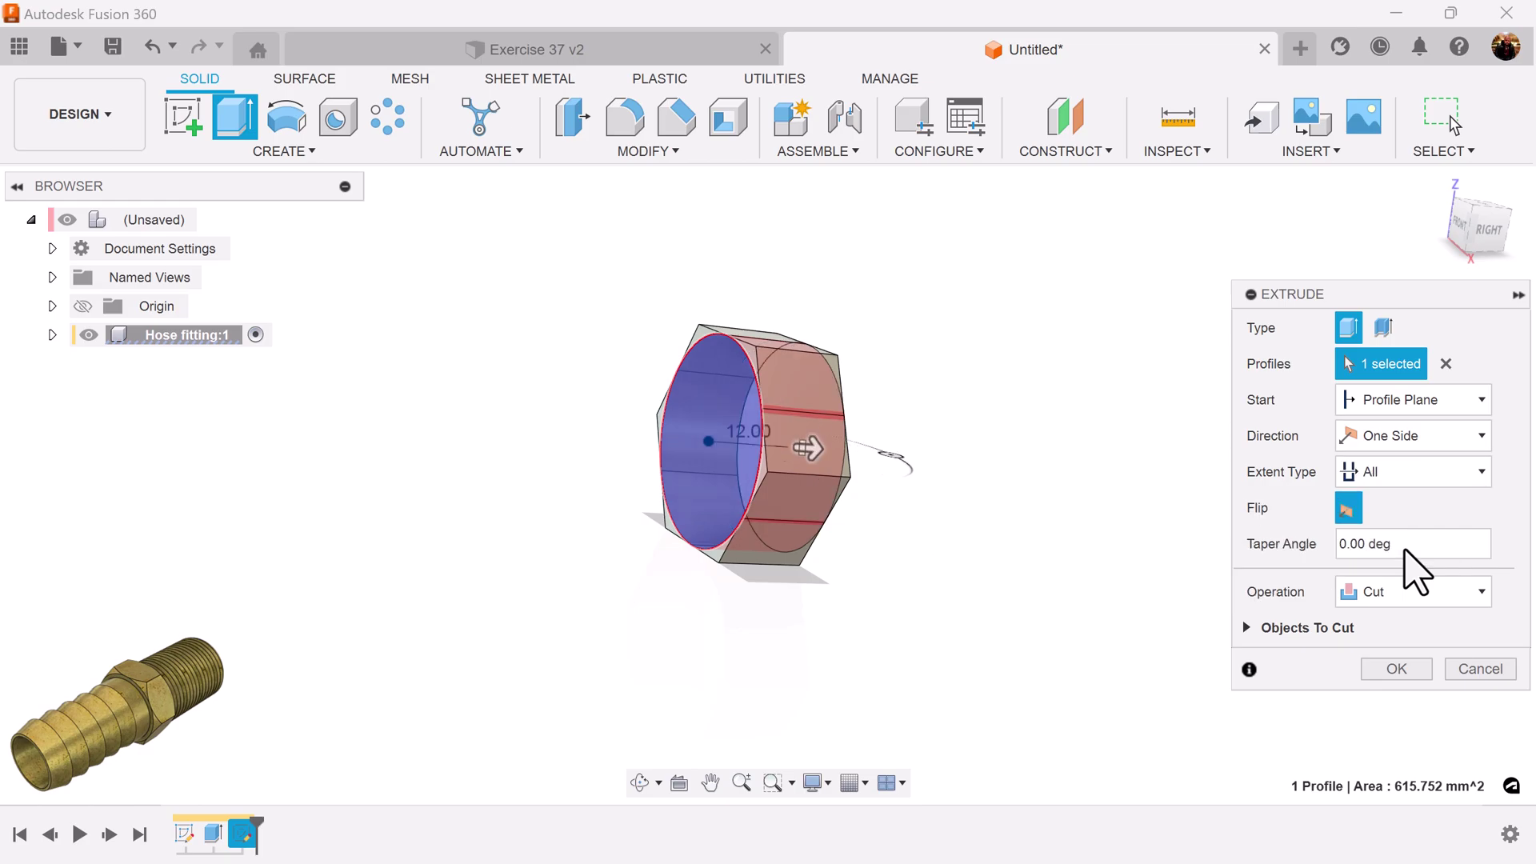
{"action": "left_click_drag", "start_coordinate": [1424, 541], "coordinate": [1216, 559]}
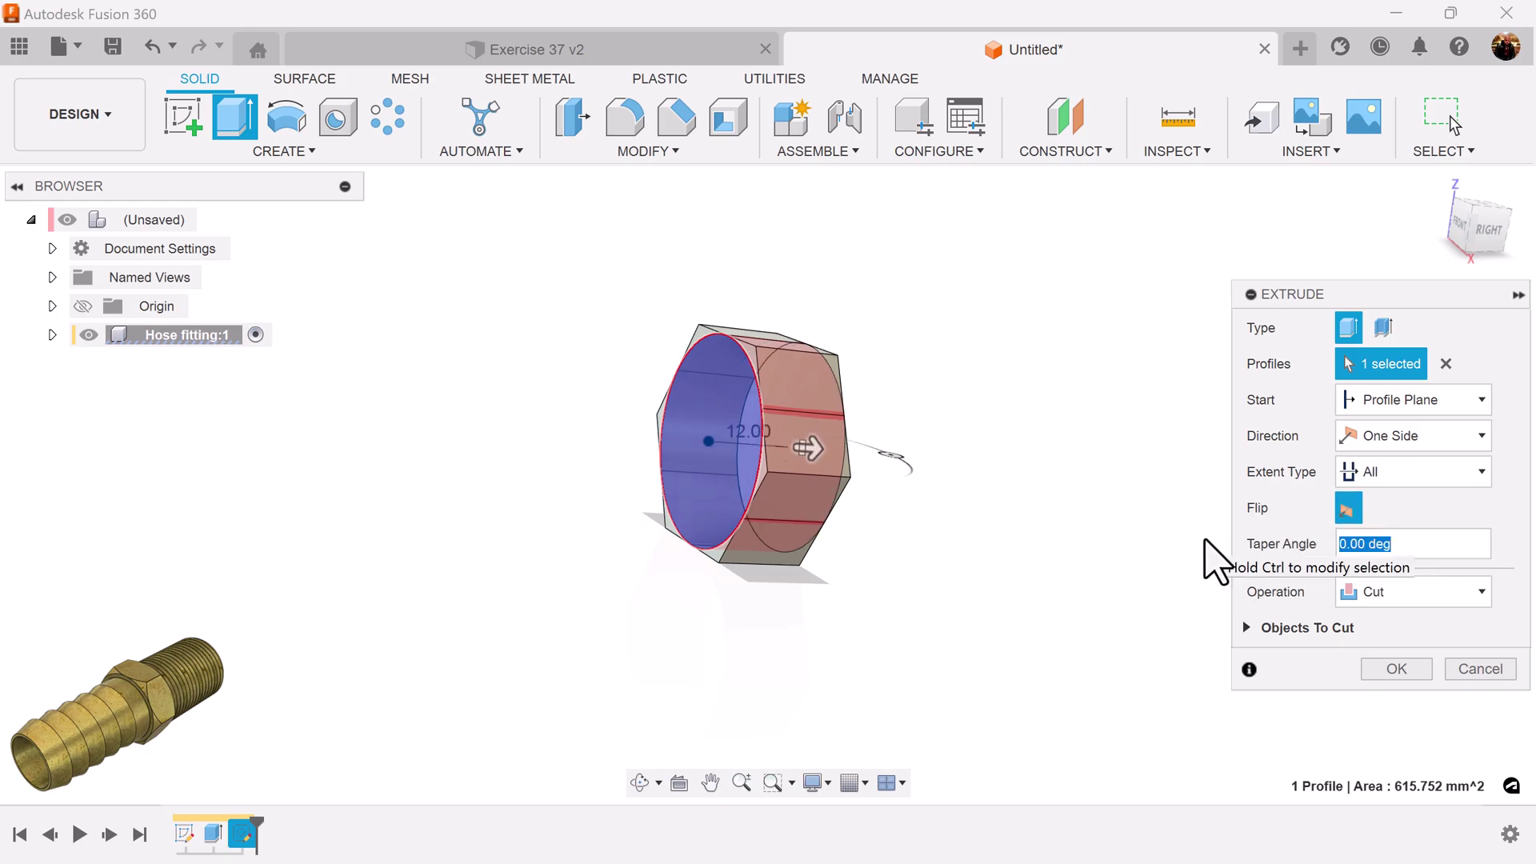
{"action": "type", "text": "45"}
{"action": "left_click", "coordinate": [1401, 600]}
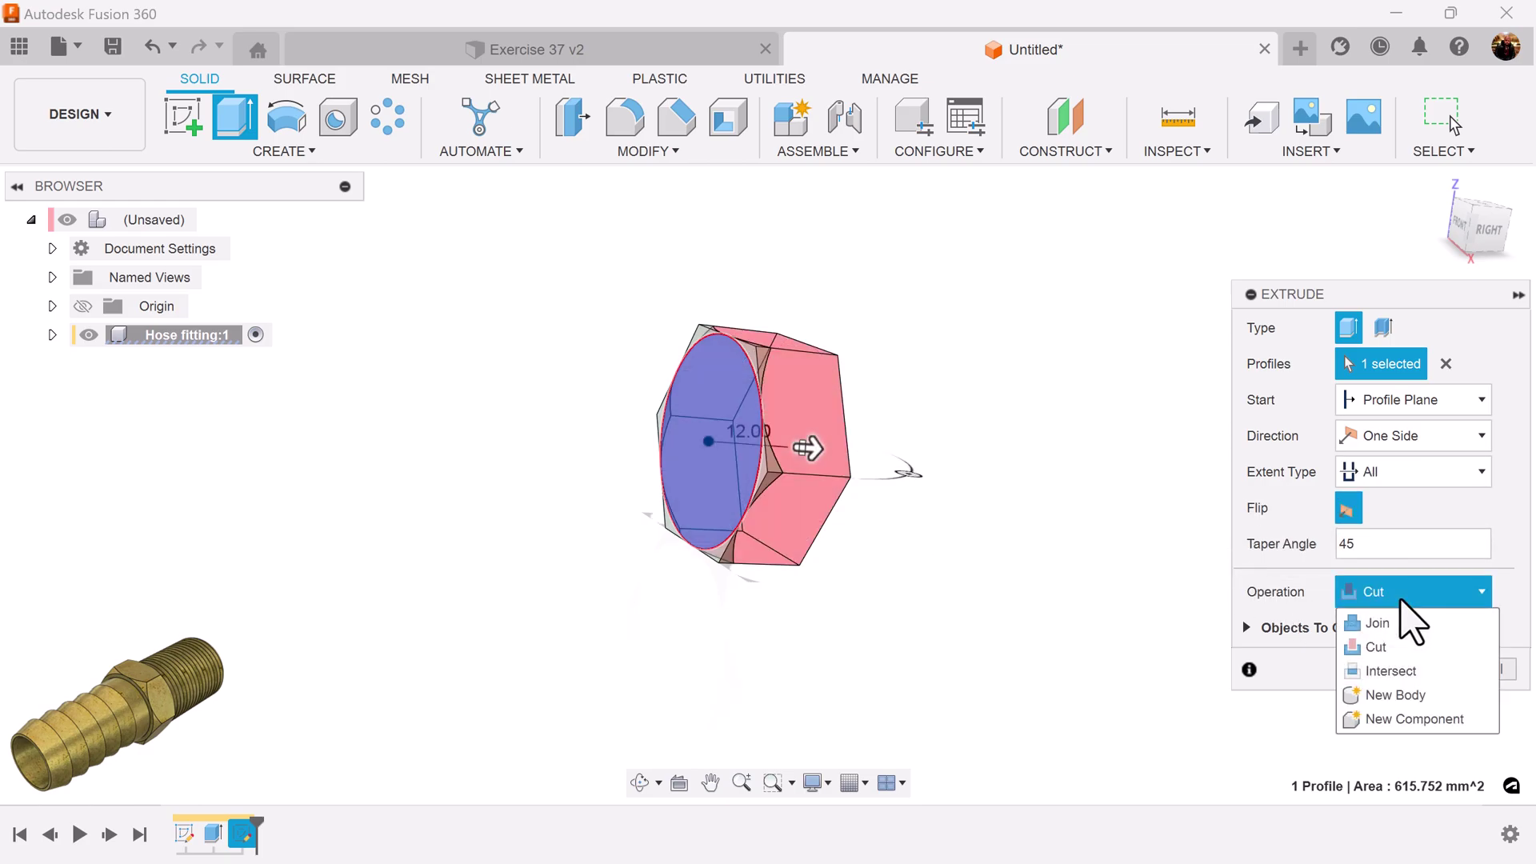
{"action": "left_click", "coordinate": [1399, 670]}
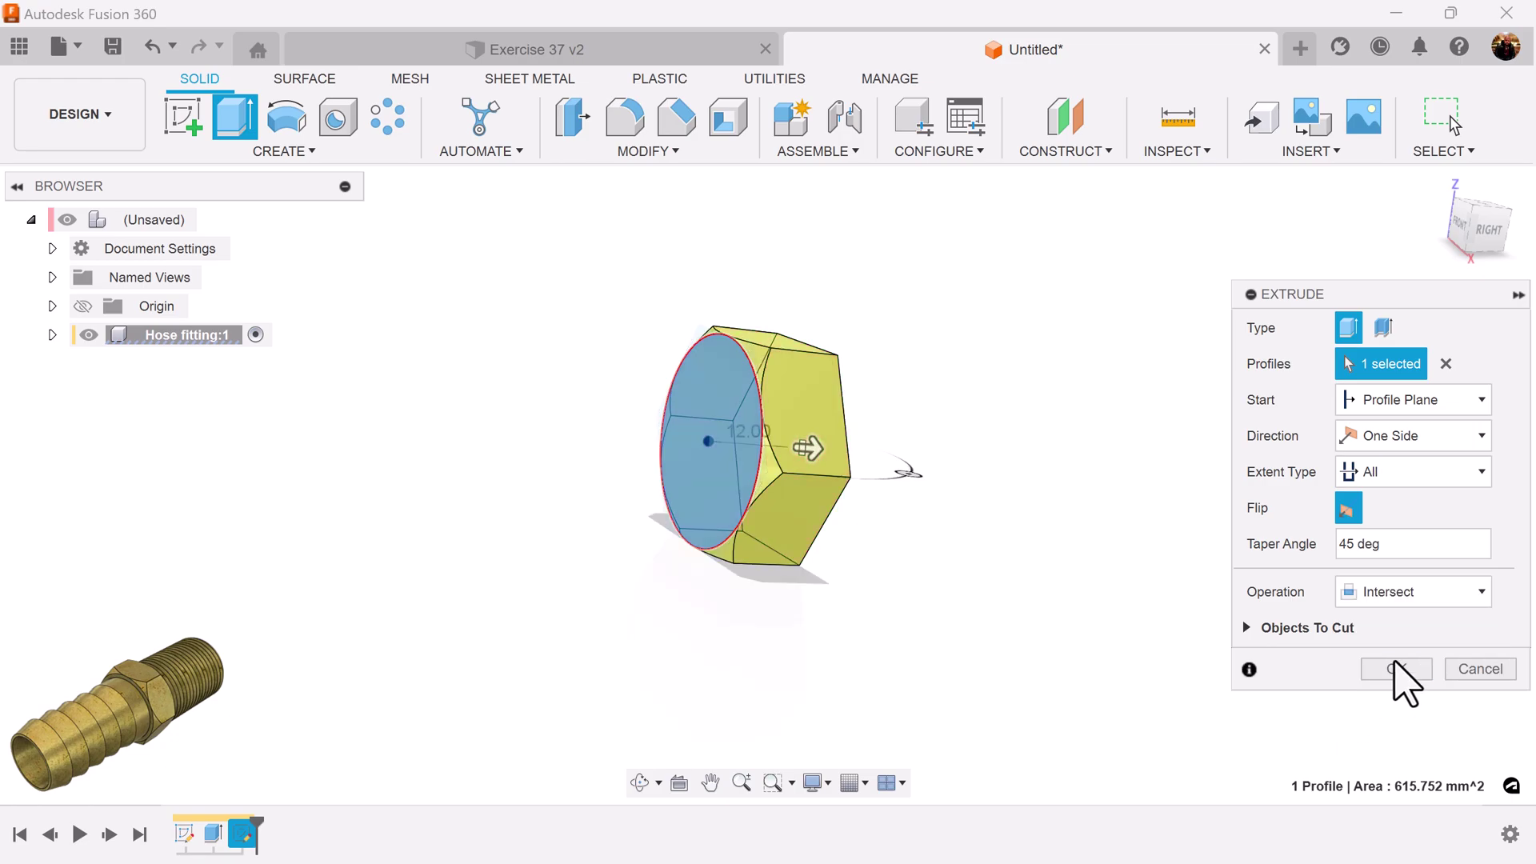
{"action": "left_click", "coordinate": [1396, 668]}
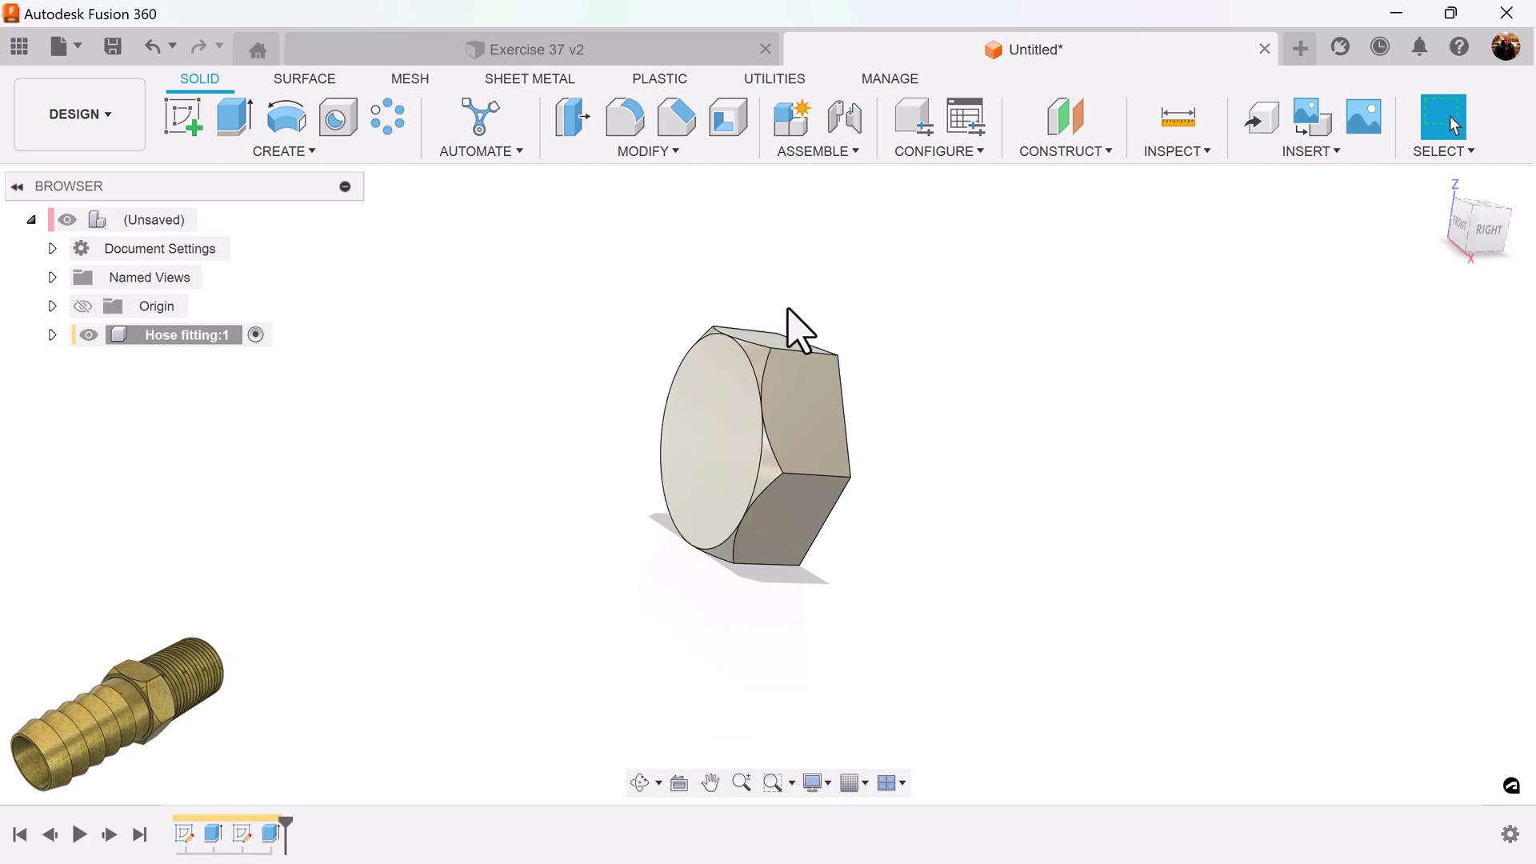
{"action": "left_click", "coordinate": [308, 153]}
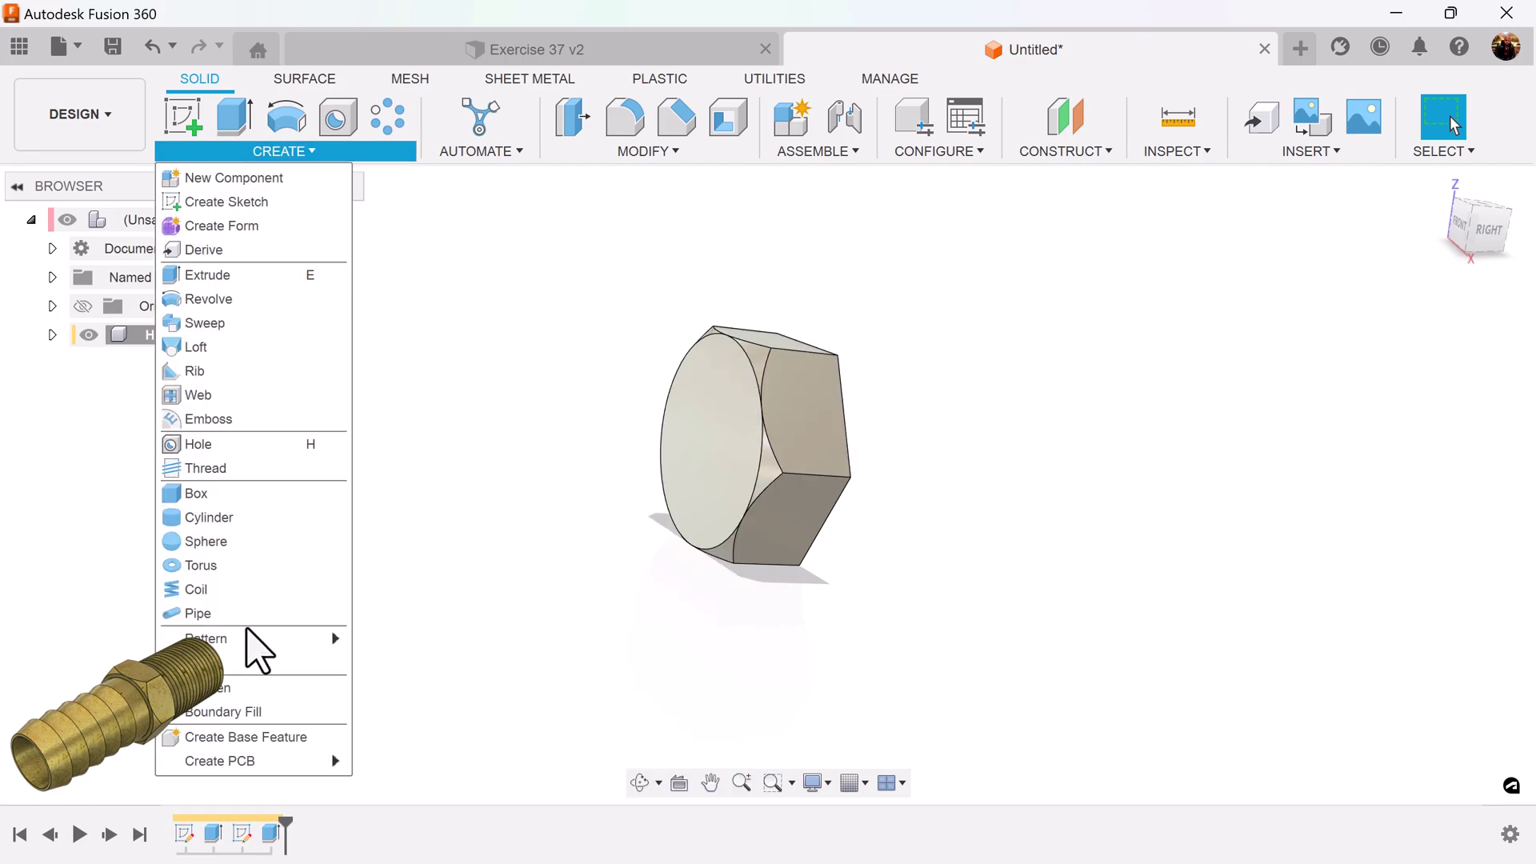
- Mirror the Extrude2 chamfer feature across the XZ plane onto the nut's other end
{"action": "left_click", "coordinate": [246, 663]}
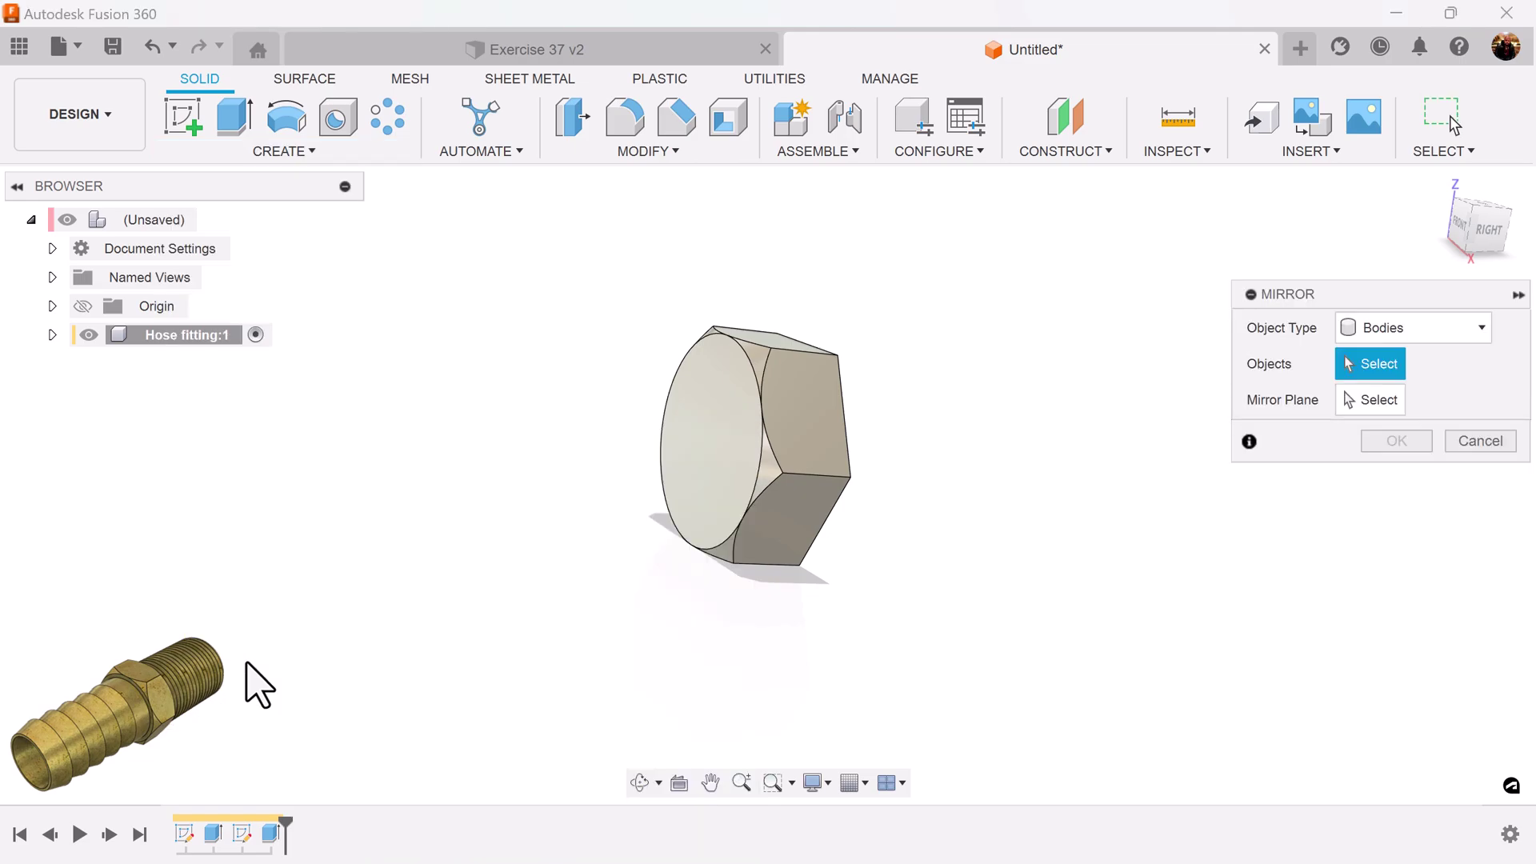
{"action": "left_click", "coordinate": [1379, 330]}
{"action": "left_click", "coordinate": [1380, 403]}
{"action": "left_click", "coordinate": [274, 834]}
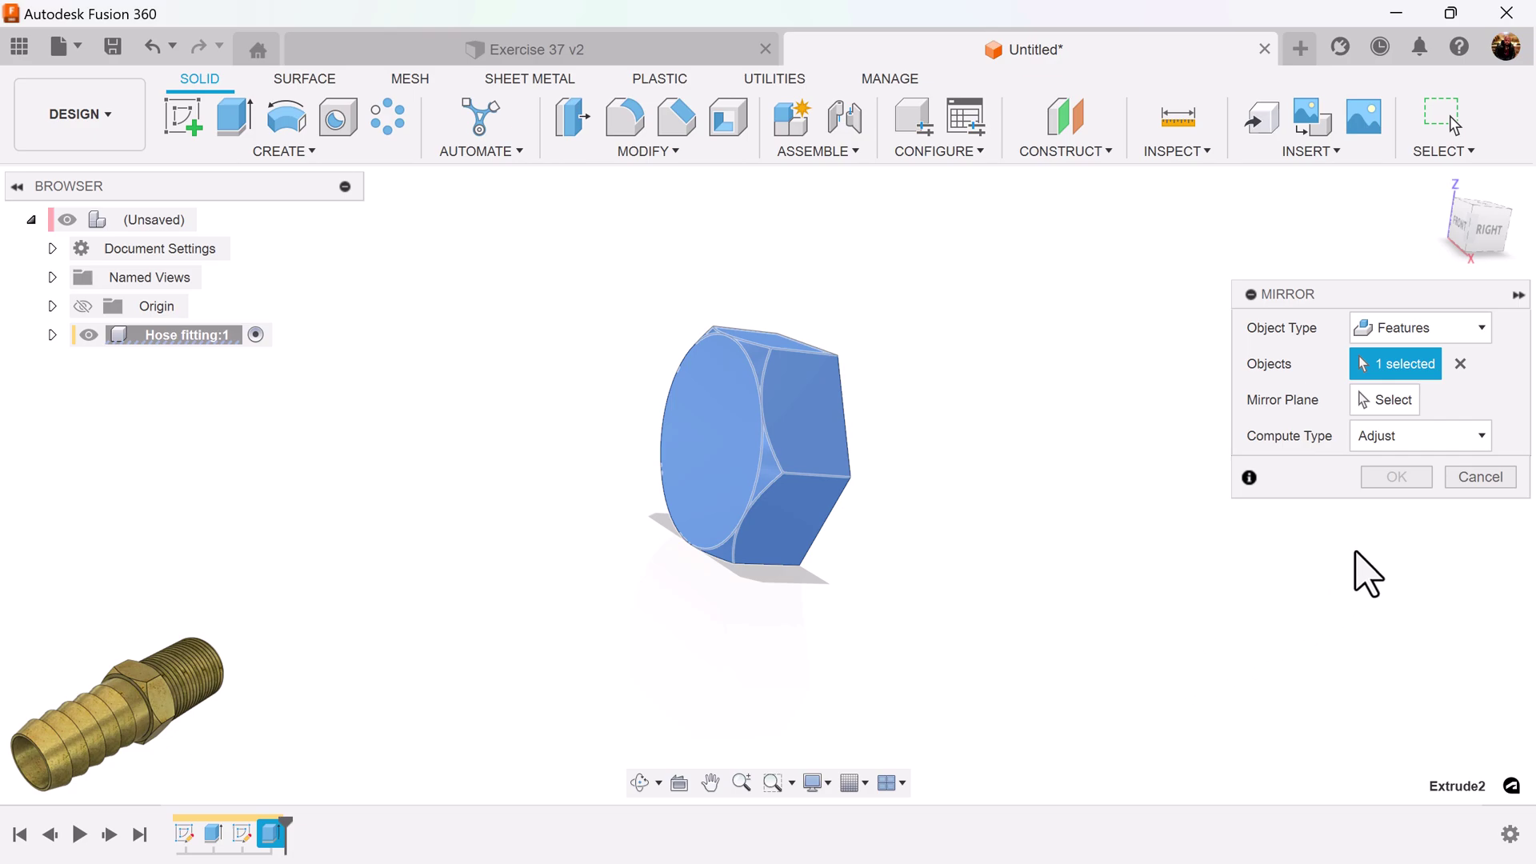
{"action": "left_click", "coordinate": [1390, 404]}
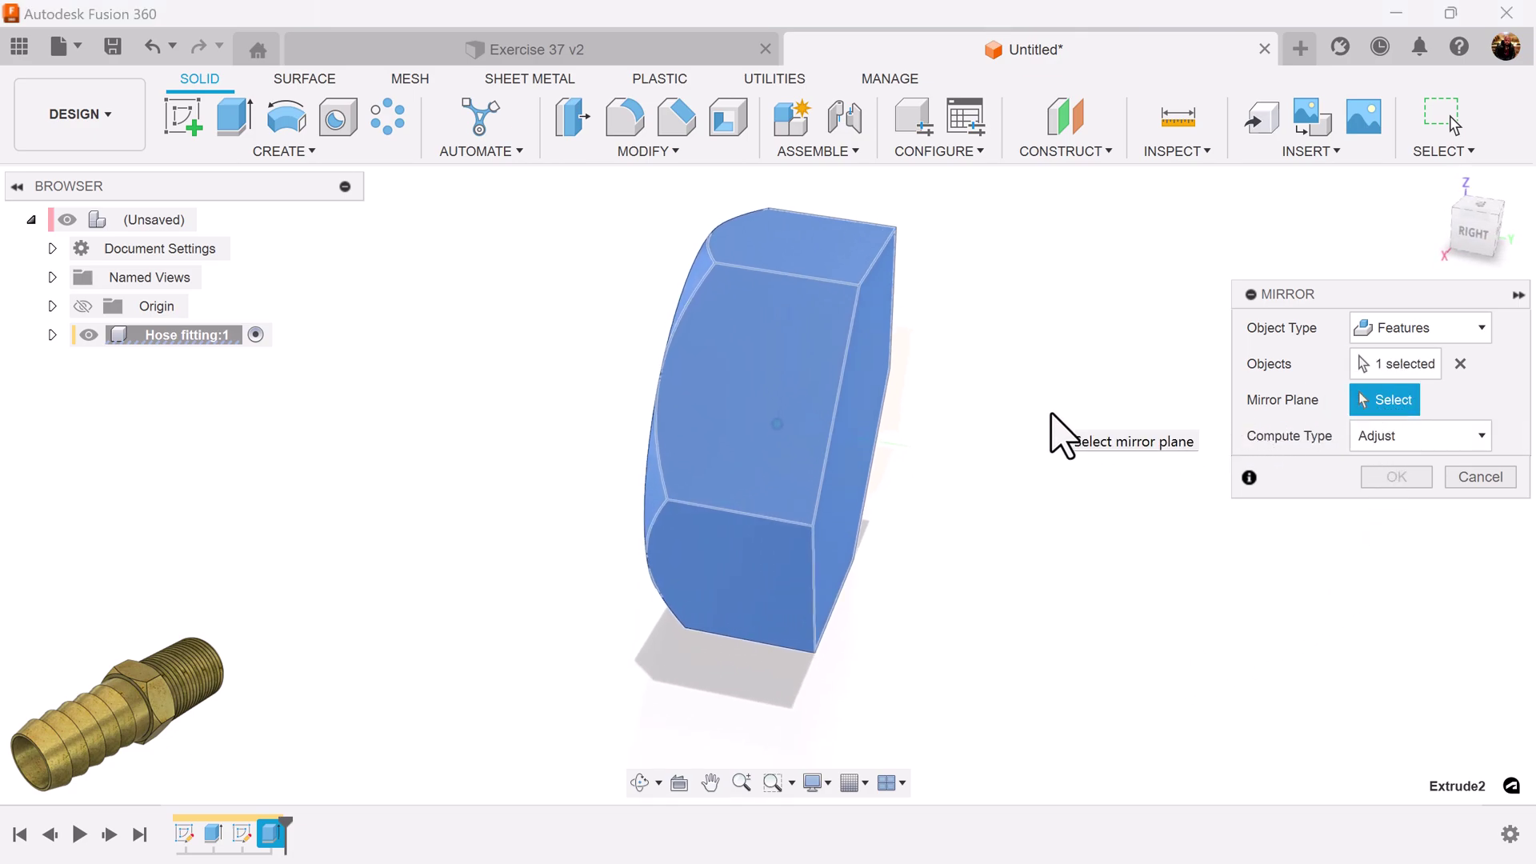
{"action": "left_click", "coordinate": [765, 397]}
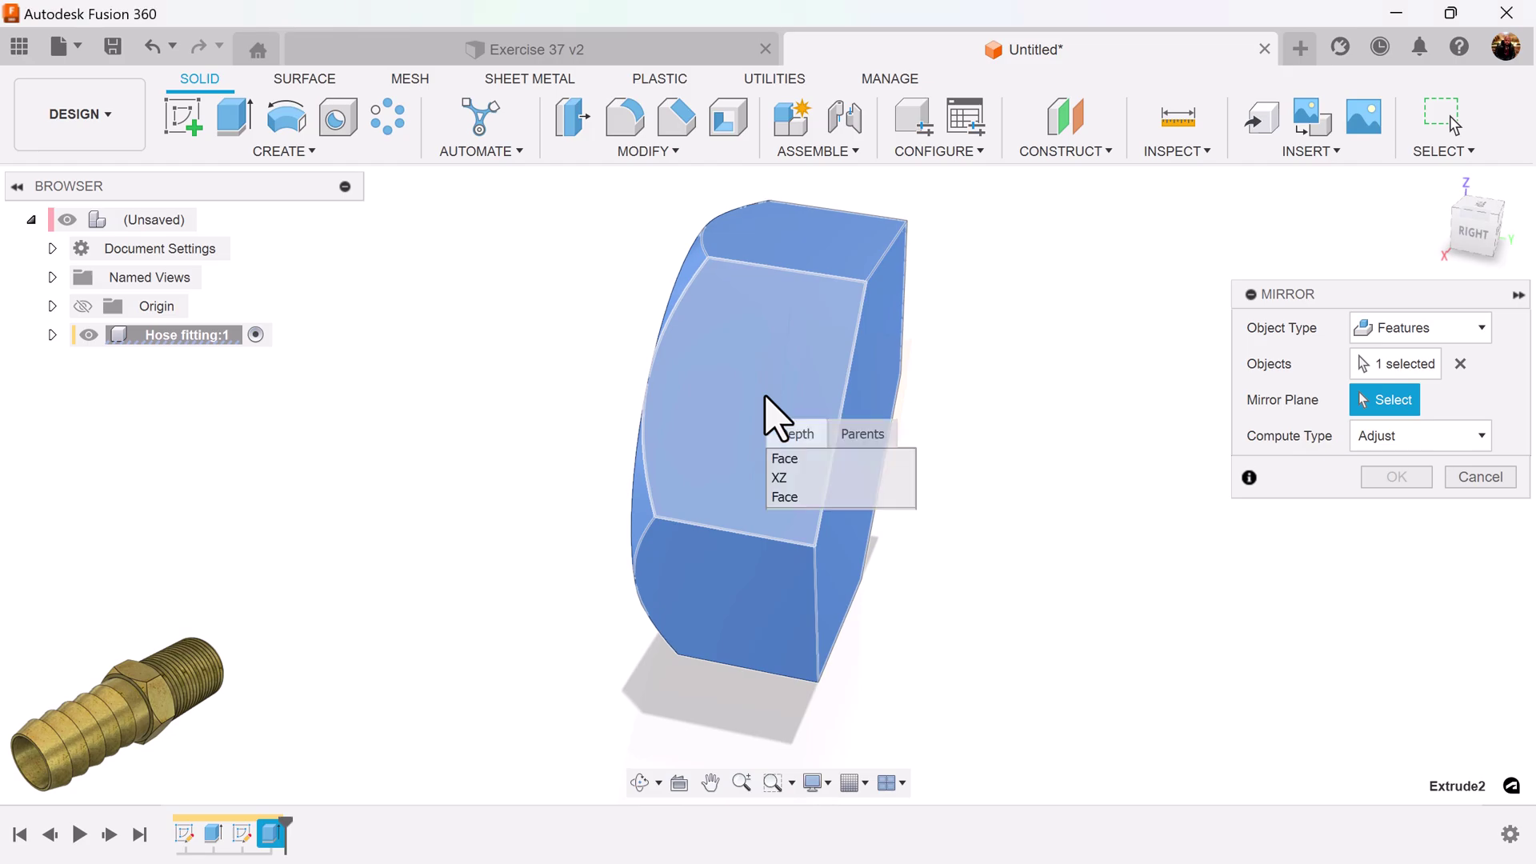
{"action": "left_click", "coordinate": [791, 478]}
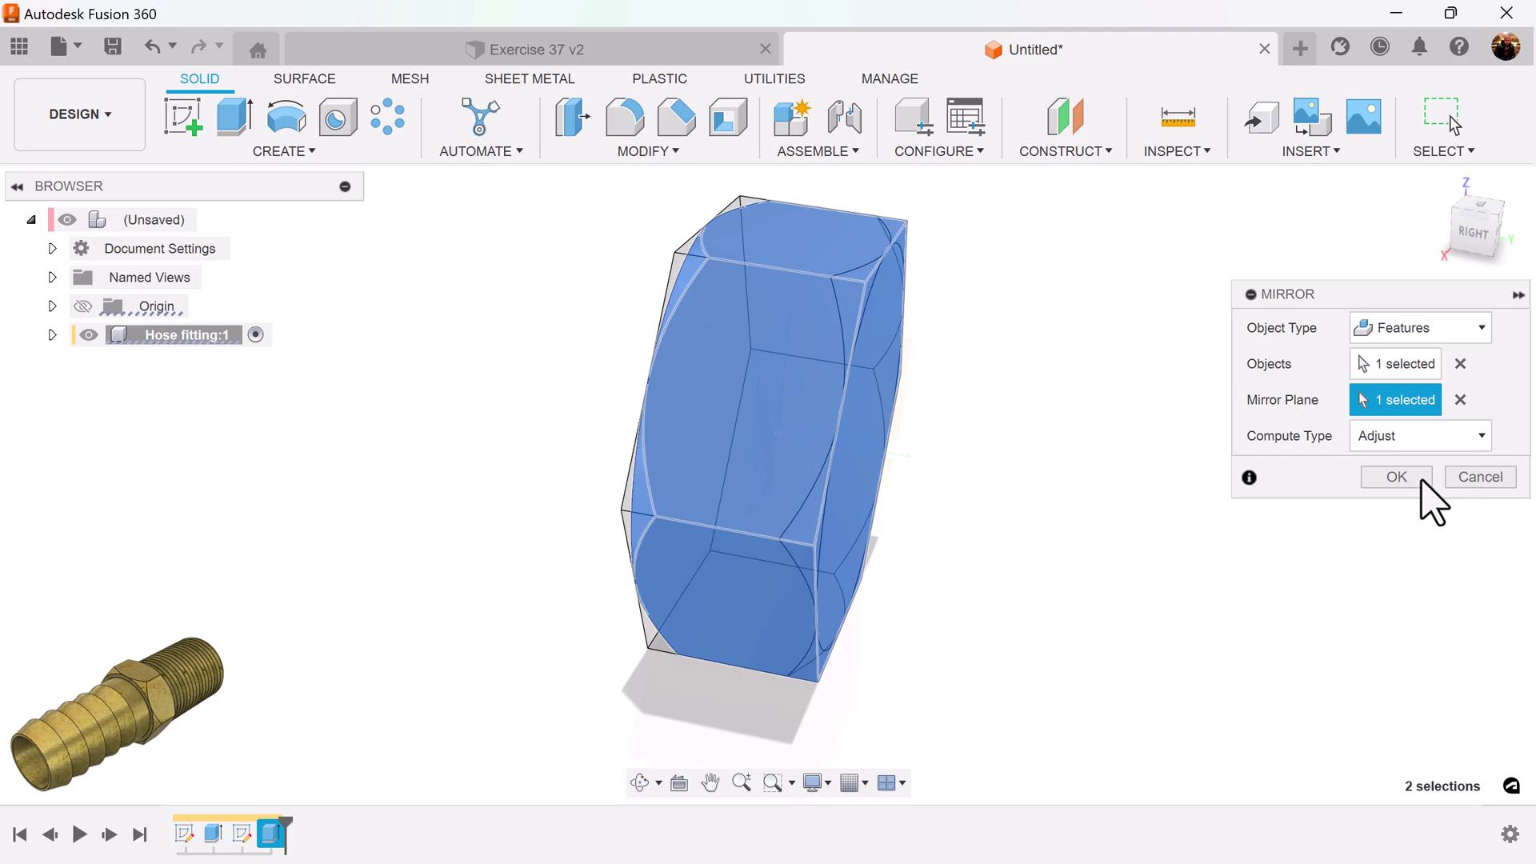
{"action": "left_click", "coordinate": [1397, 477]}
{"action": "middle_click_drag", "start_coordinate": [747, 542], "coordinate": [1512, 257], "text": "shift"}
- From the back view, sketch a centred 27 mm diameter circle on the nut's back face
{"action": "left_click", "coordinate": [1509, 258]}
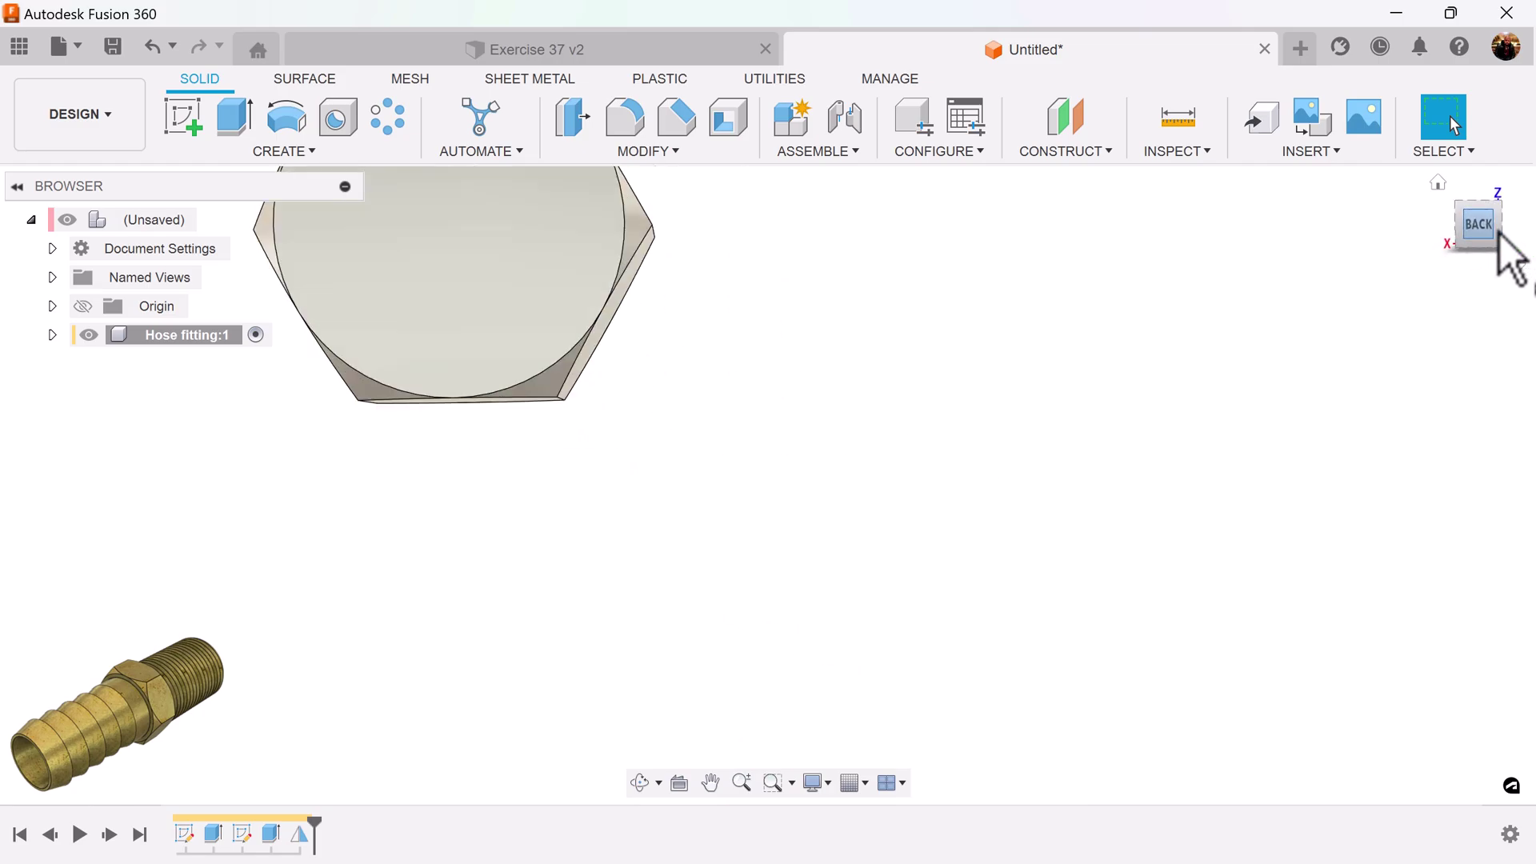
{"action": "middle_click_drag", "start_coordinate": [1031, 399], "coordinate": [1168, 544]}
{"action": "left_click", "coordinate": [186, 121]}
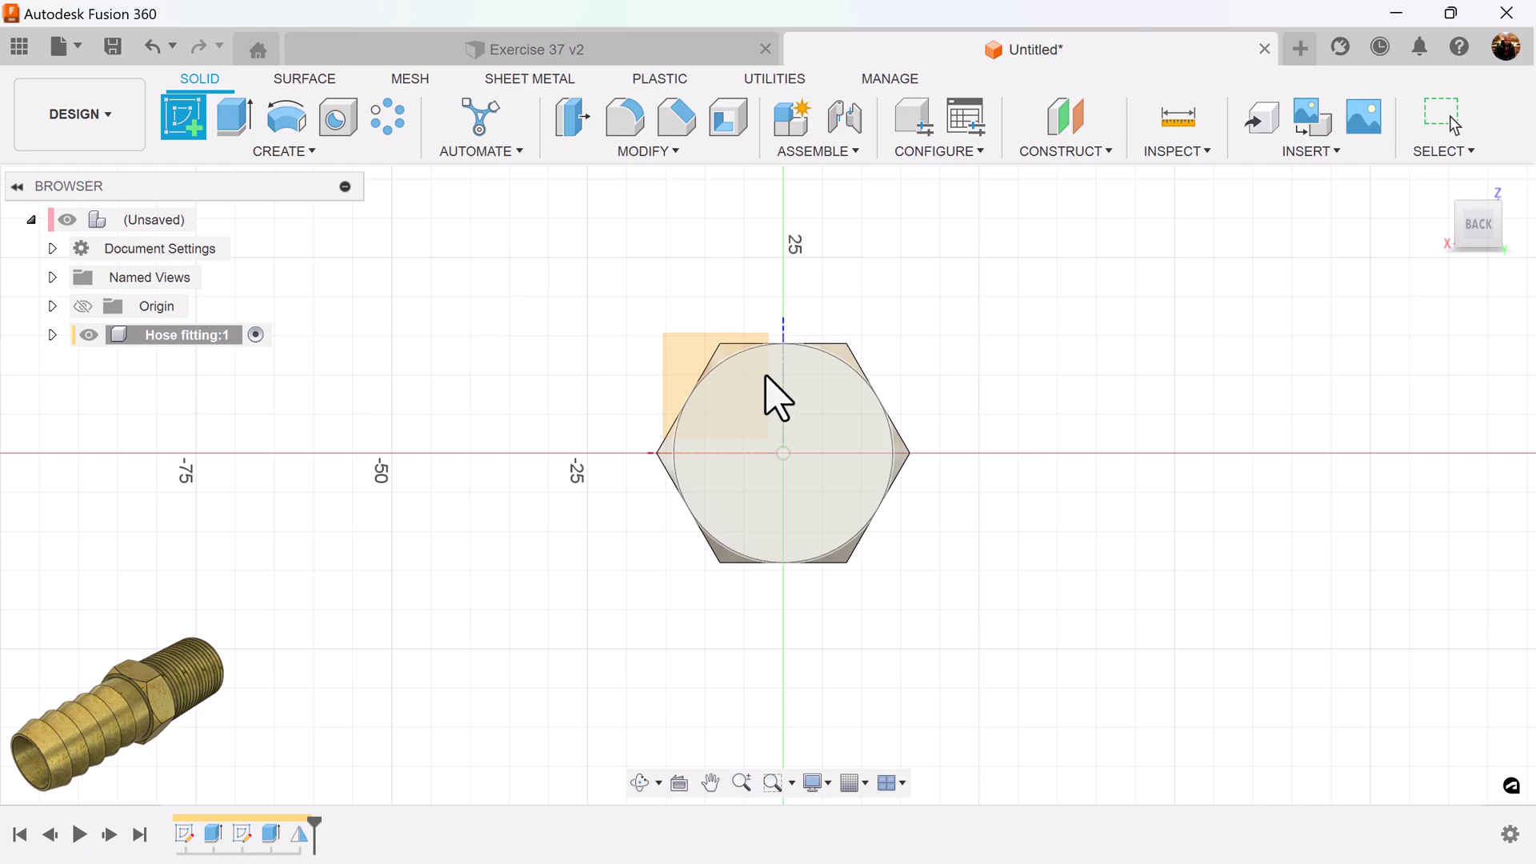
{"action": "left_click", "coordinate": [849, 456]}
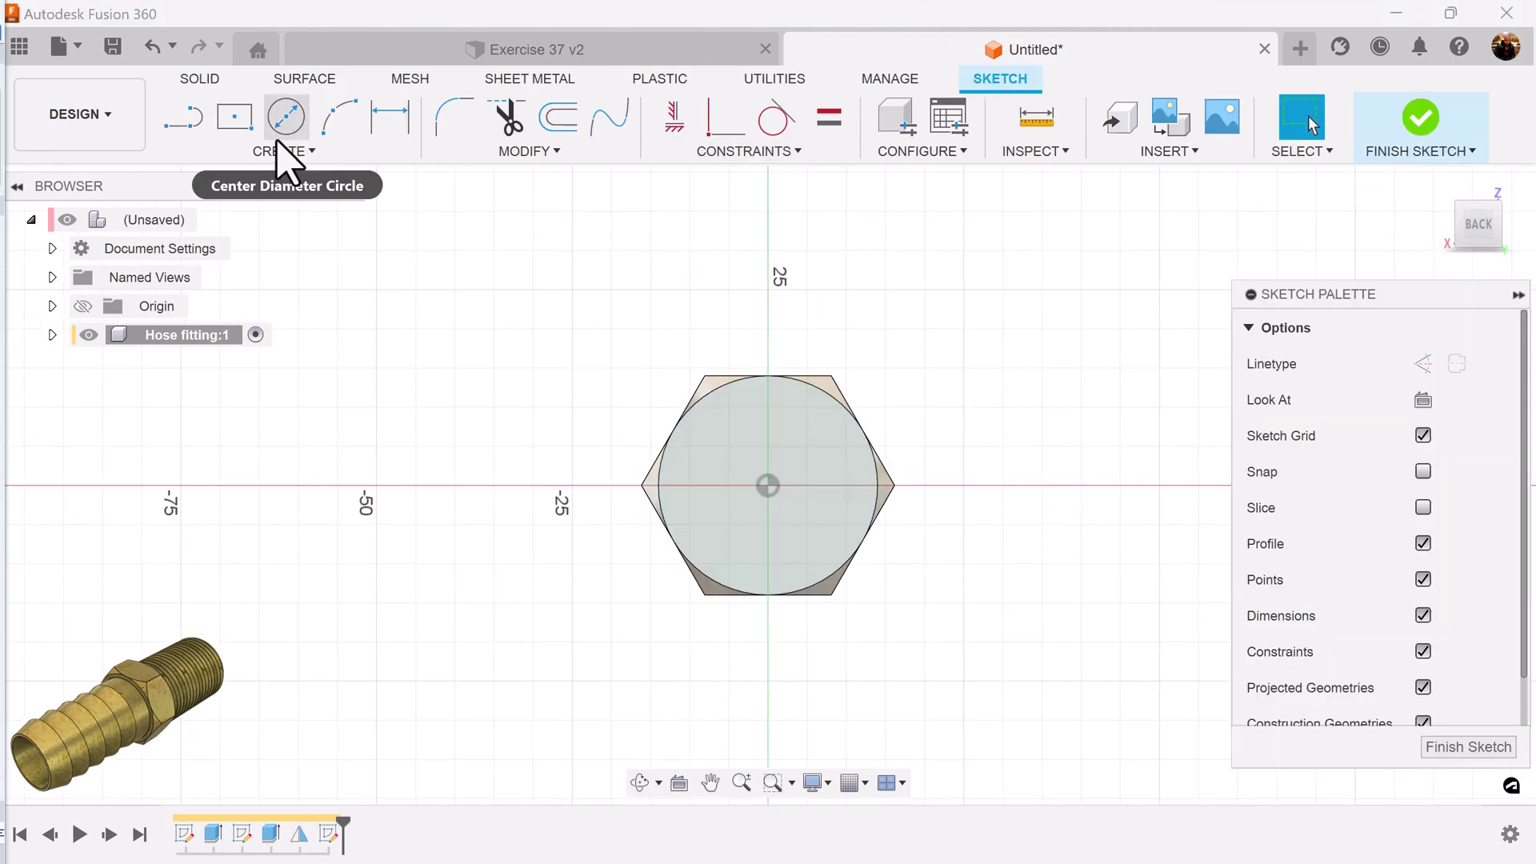
{"action": "left_click", "coordinate": [287, 117]}
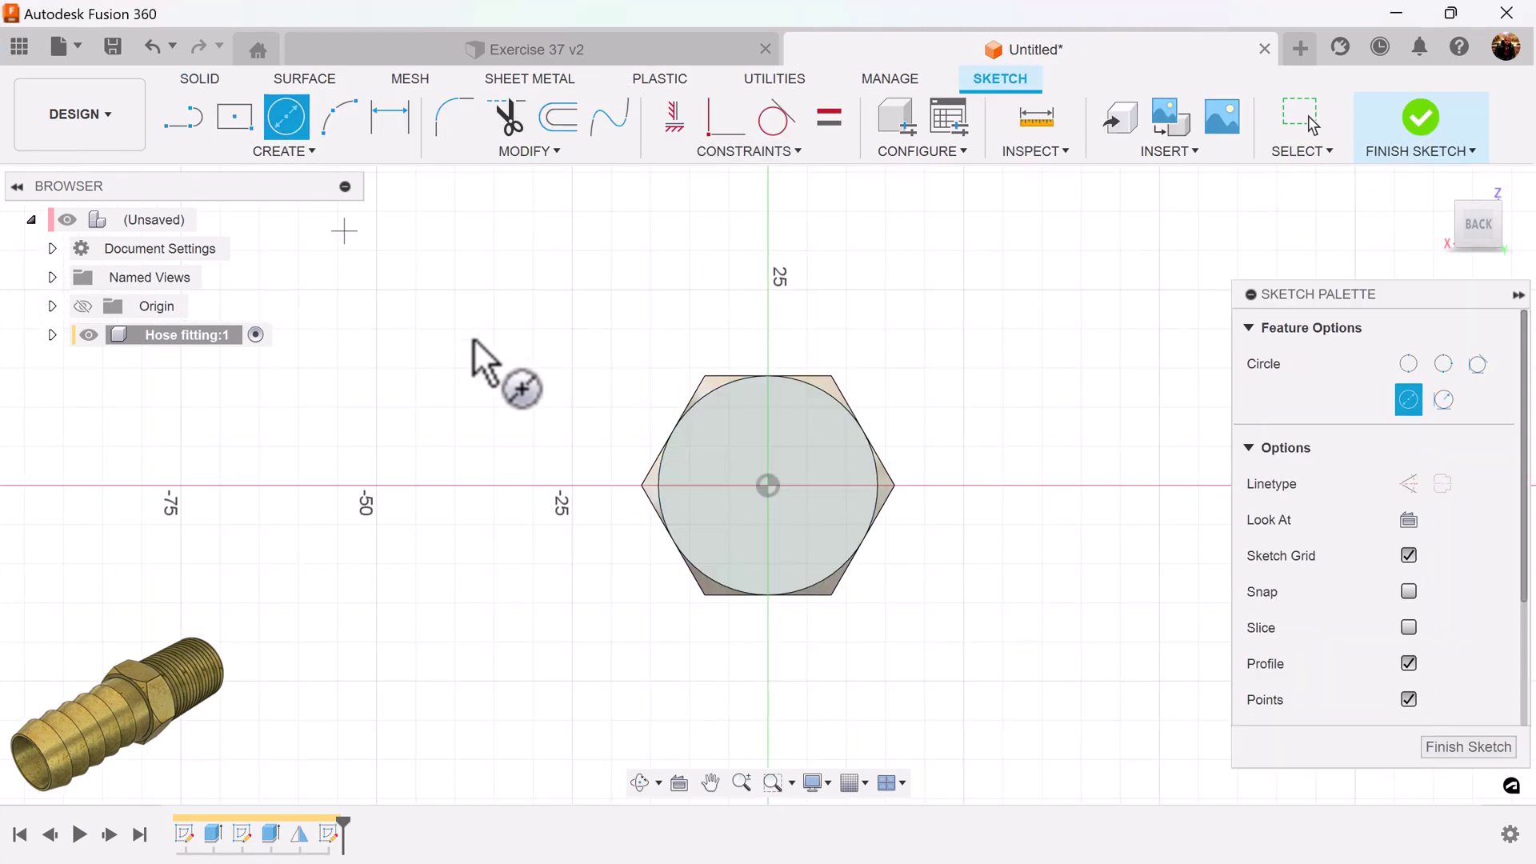
{"action": "left_click", "coordinate": [769, 486]}
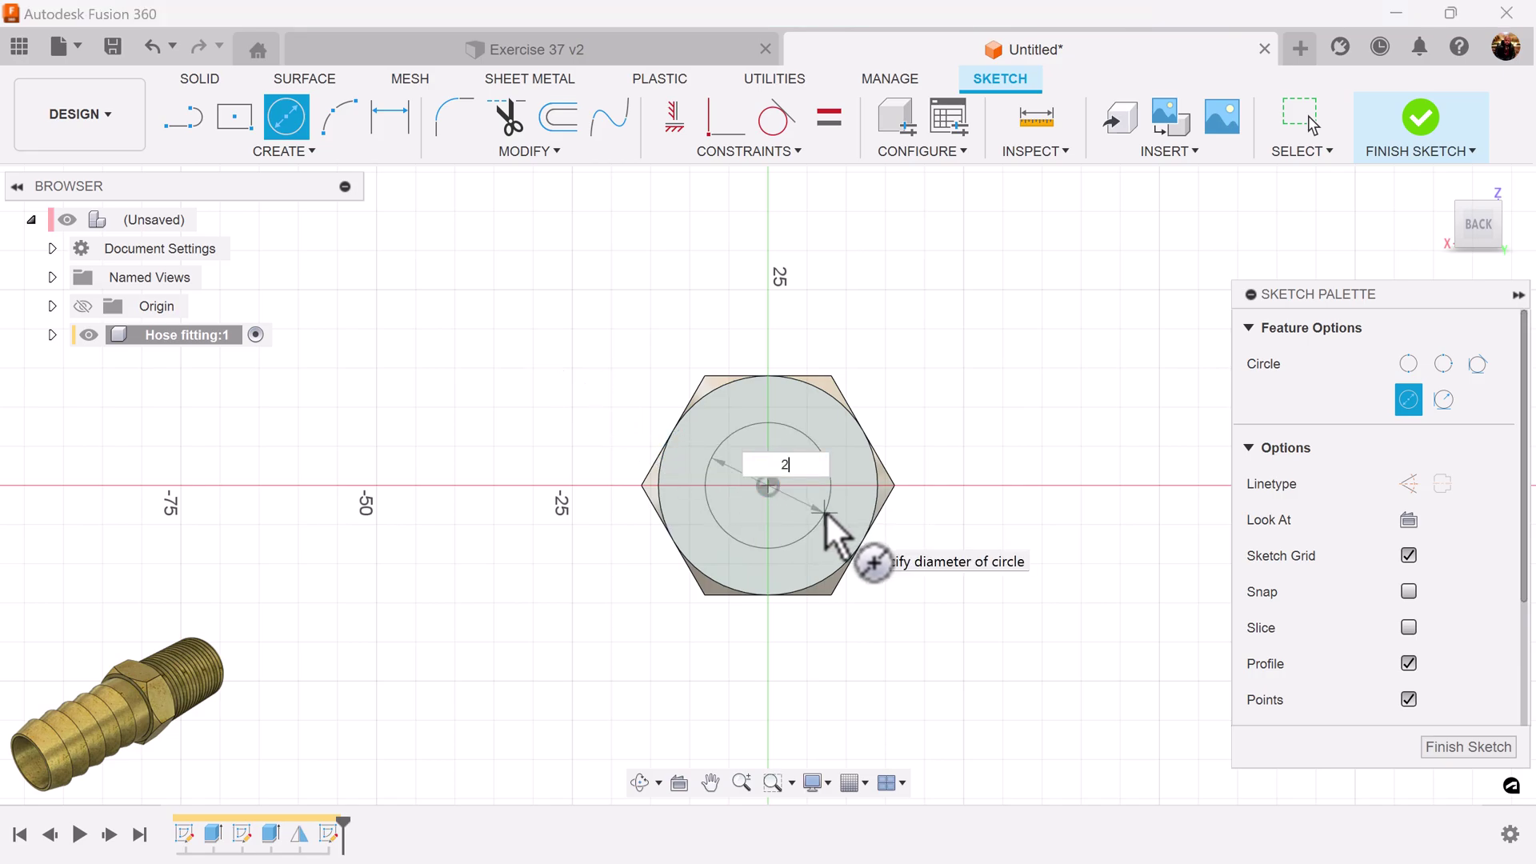
{"action": "key", "text": "Return"}
{"action": "scroll", "coordinate": [836, 538], "scroll_direction": "up", "scroll_amount": 3}
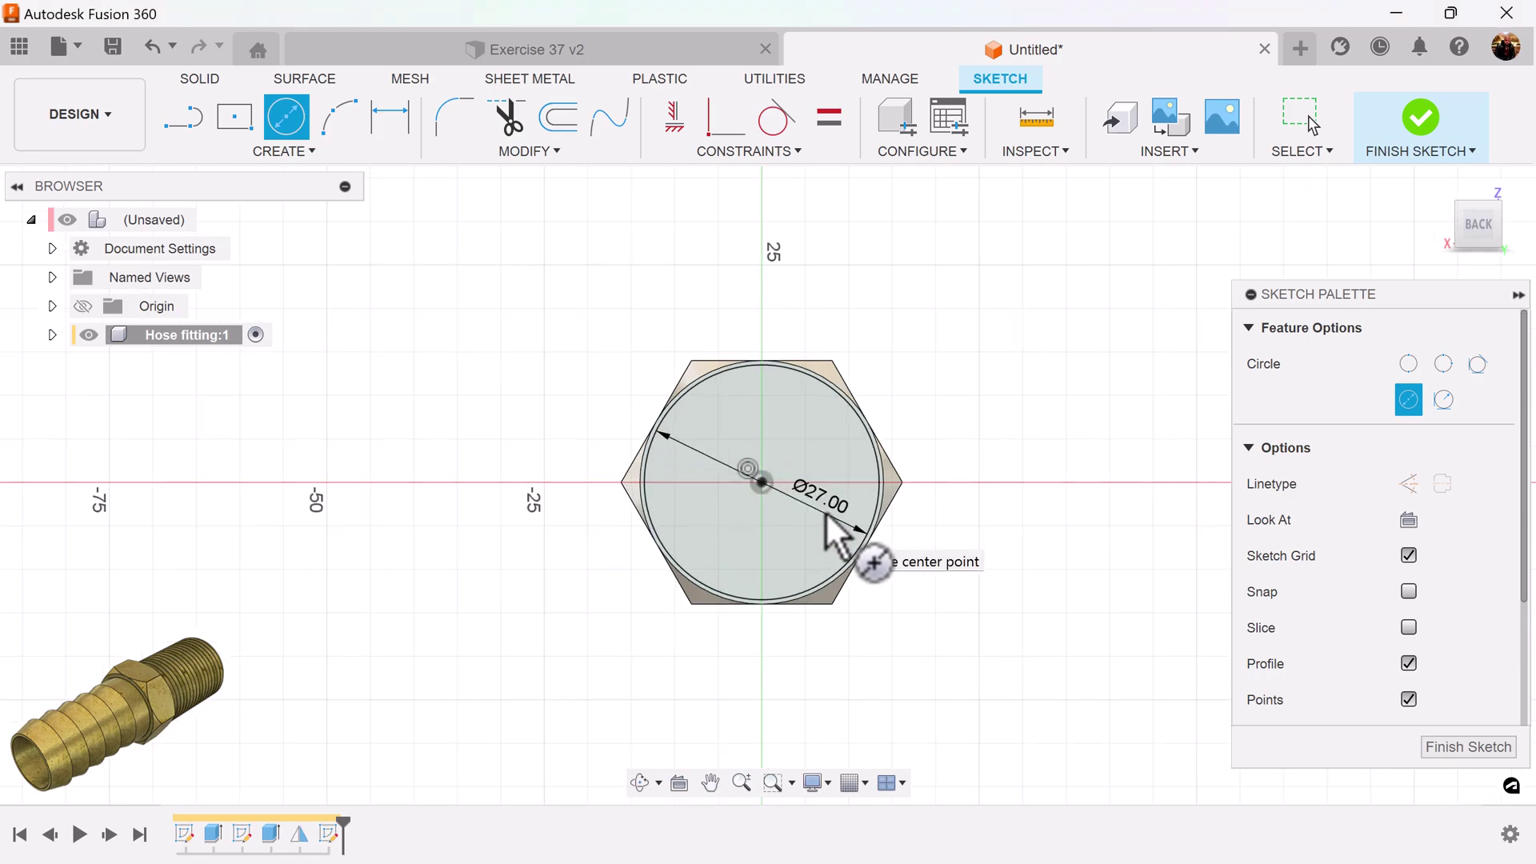
{"action": "scroll", "coordinate": [836, 537], "scroll_direction": "up", "scroll_amount": 2}
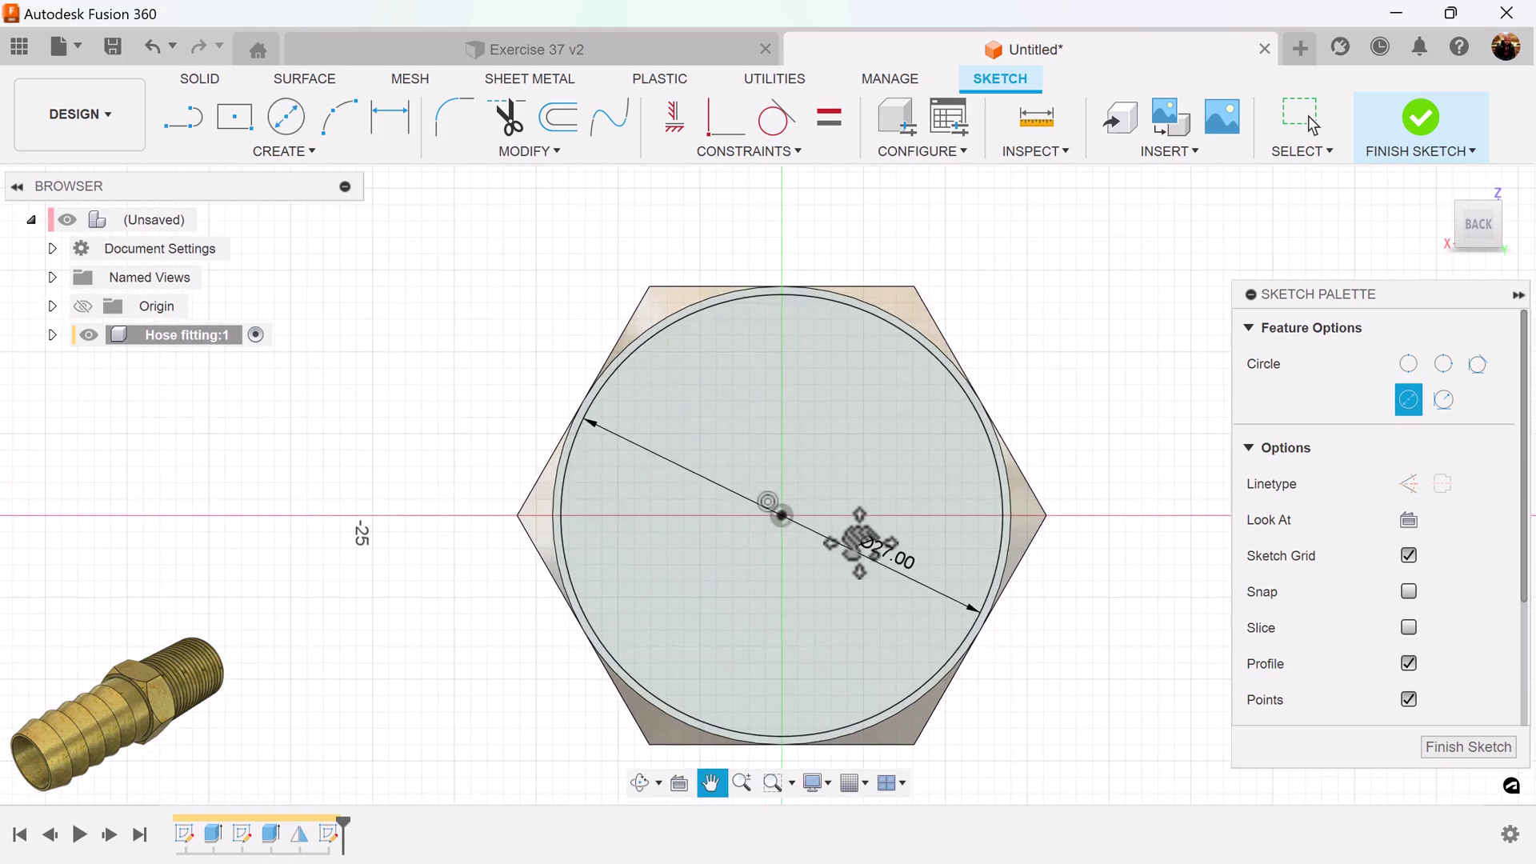
{"action": "middle_click_drag", "start_coordinate": [836, 524], "coordinate": [816, 476]}
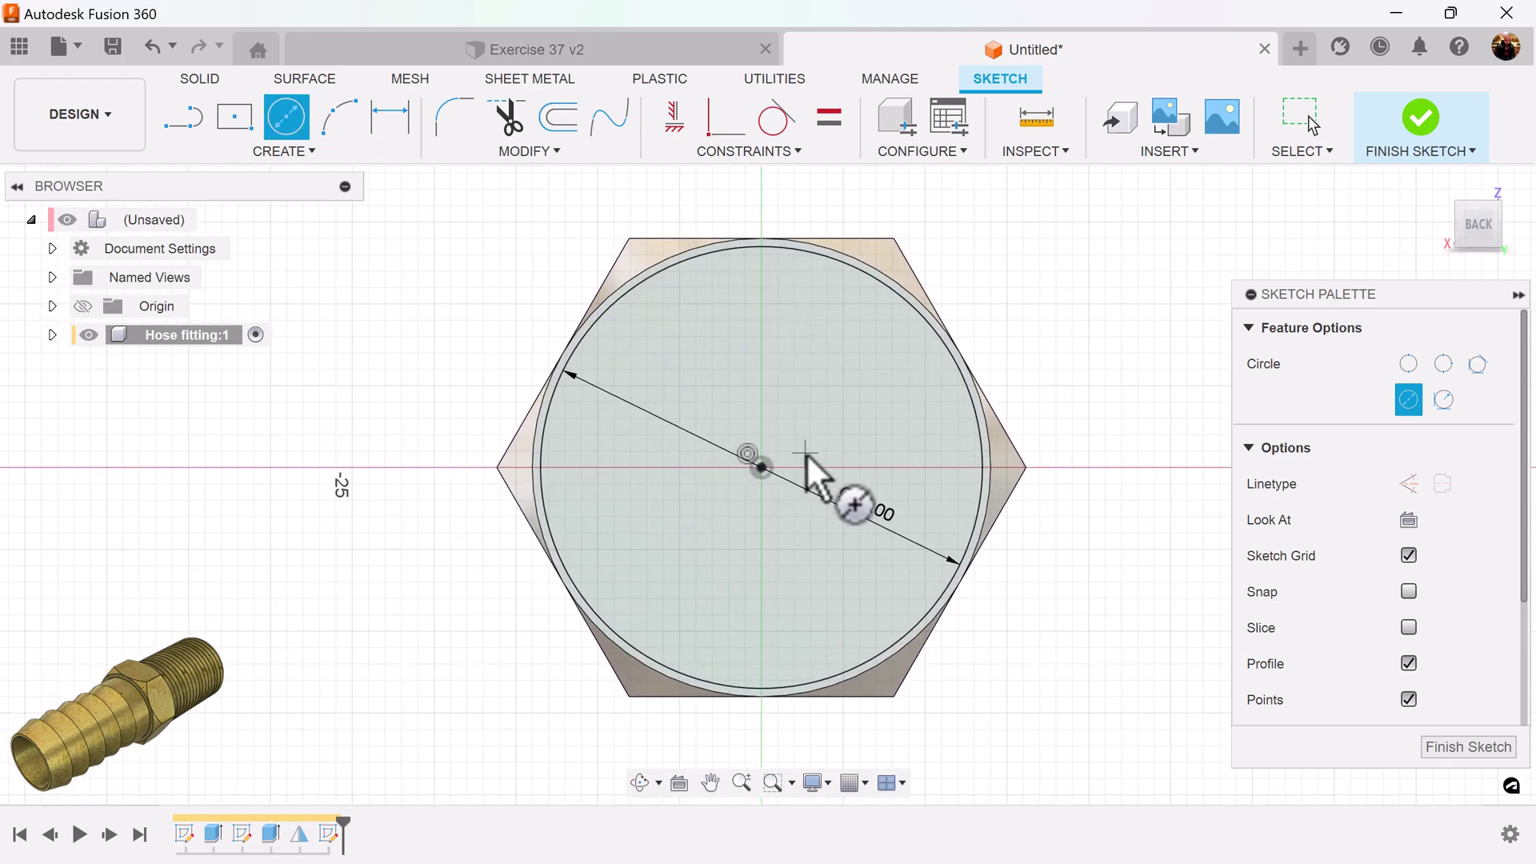
{"action": "left_click", "coordinate": [1467, 747]}
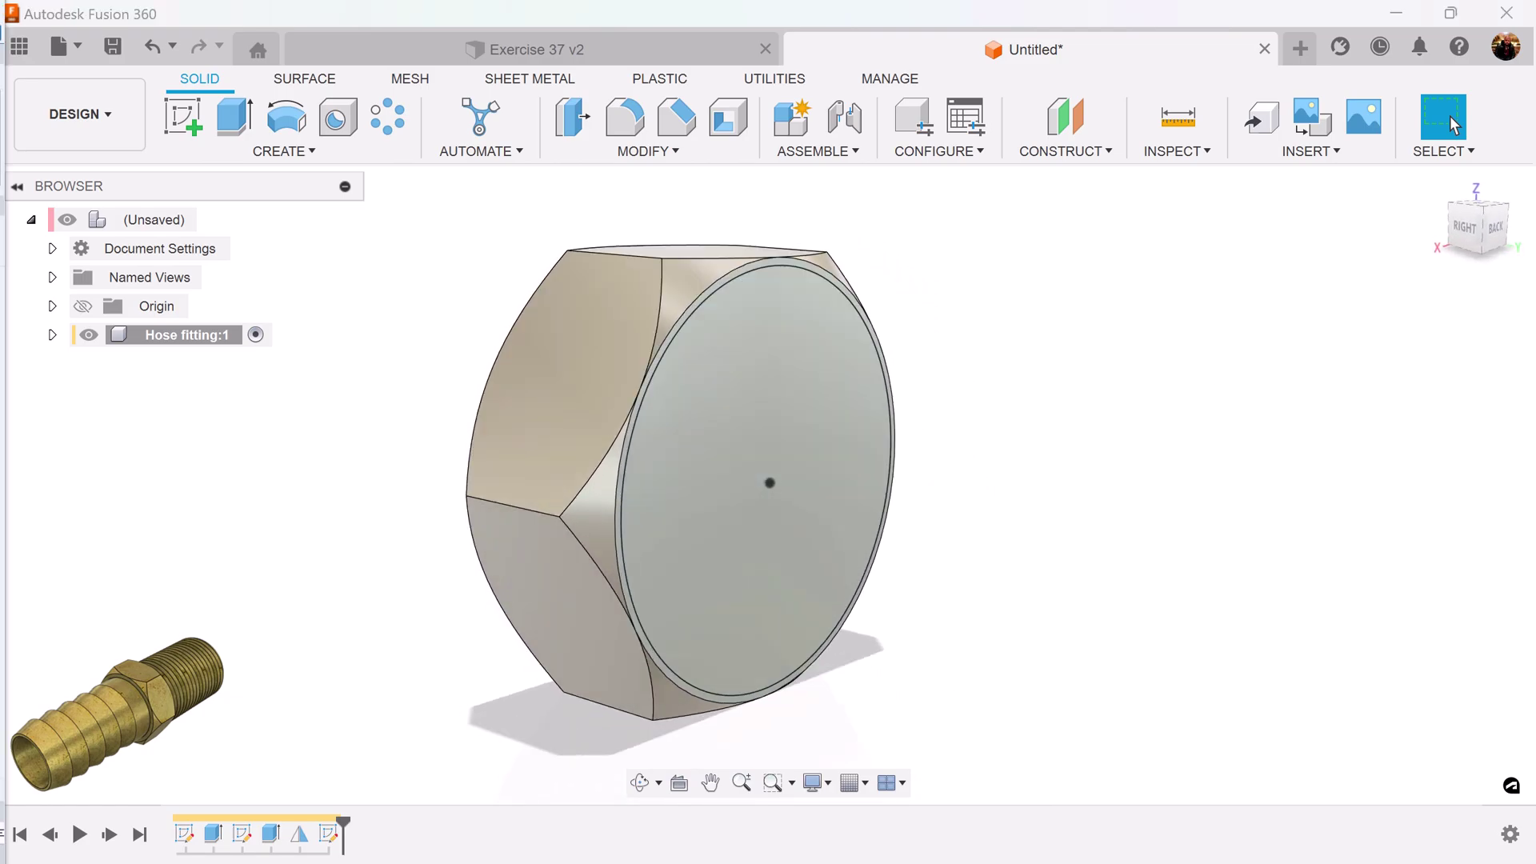
- Extrude the 27 mm circle 35 mm as a Join to form the shank
{"action": "left_click", "coordinate": [233, 118]}
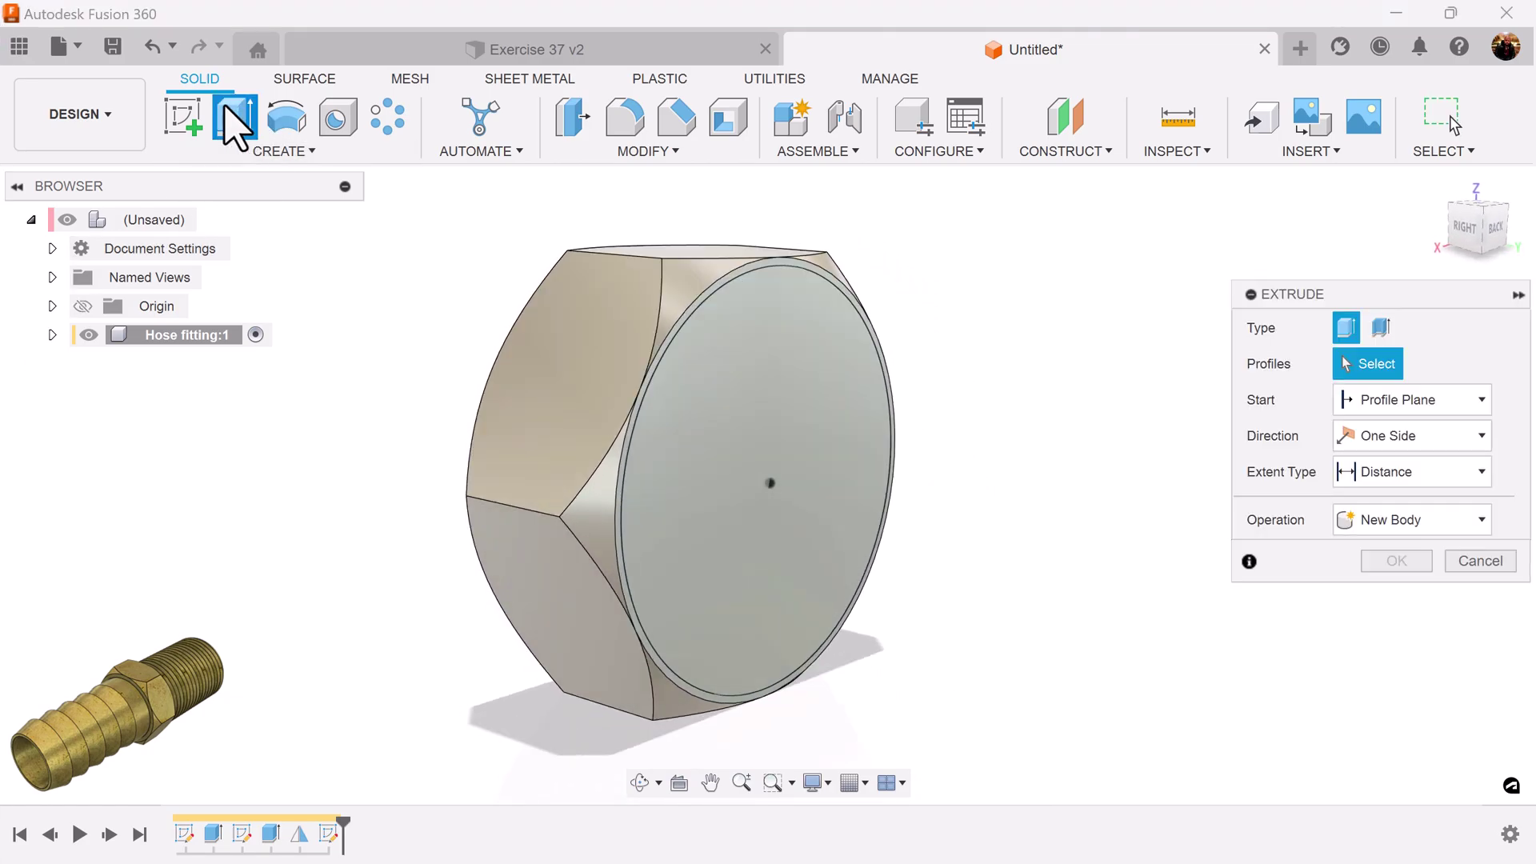
{"action": "left_click", "coordinate": [833, 405]}
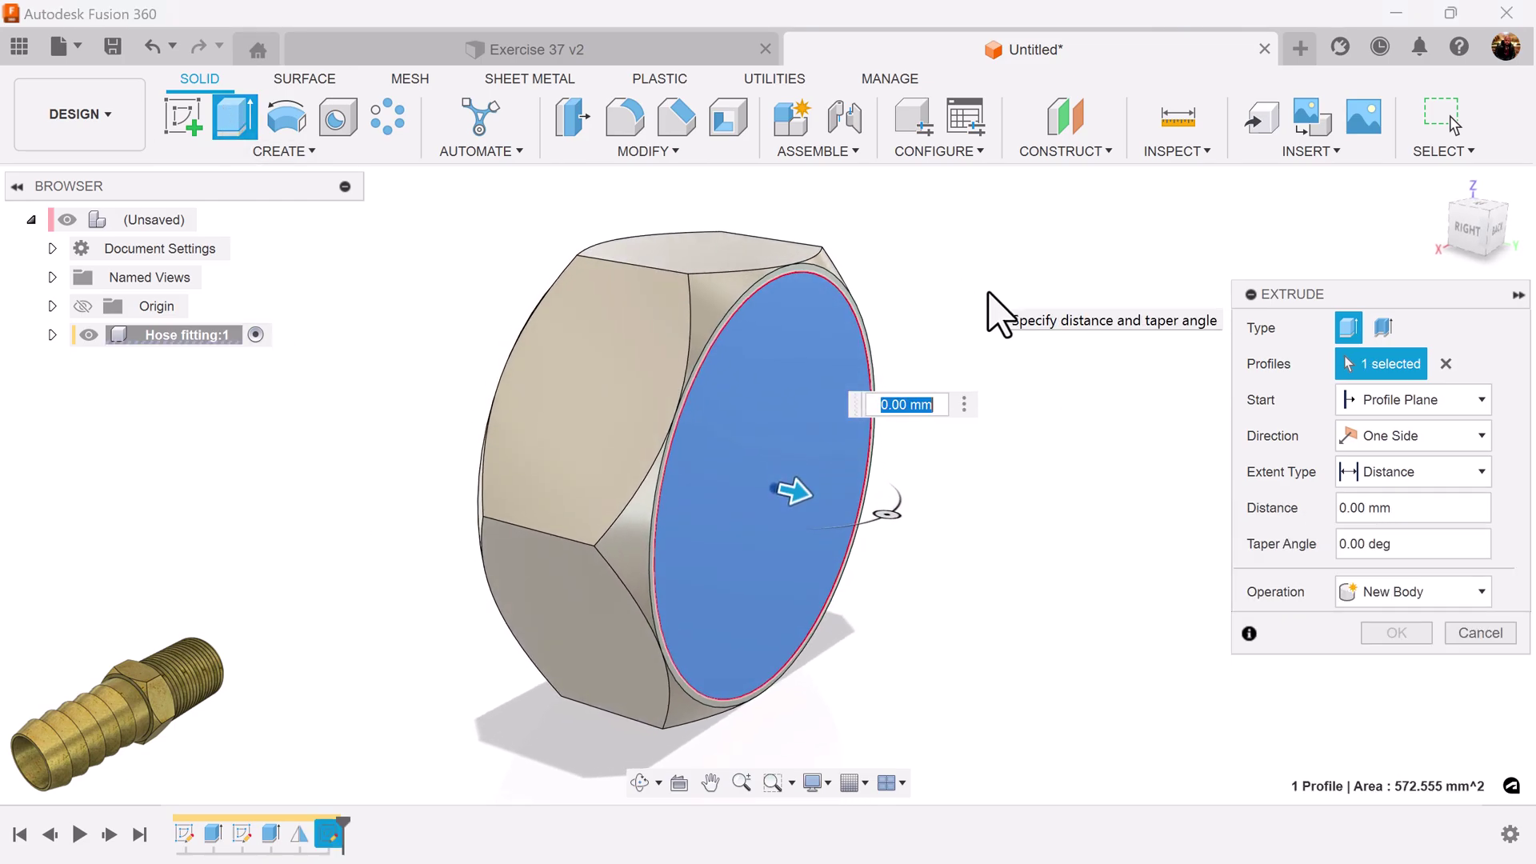
{"action": "key", "text": "Return"}
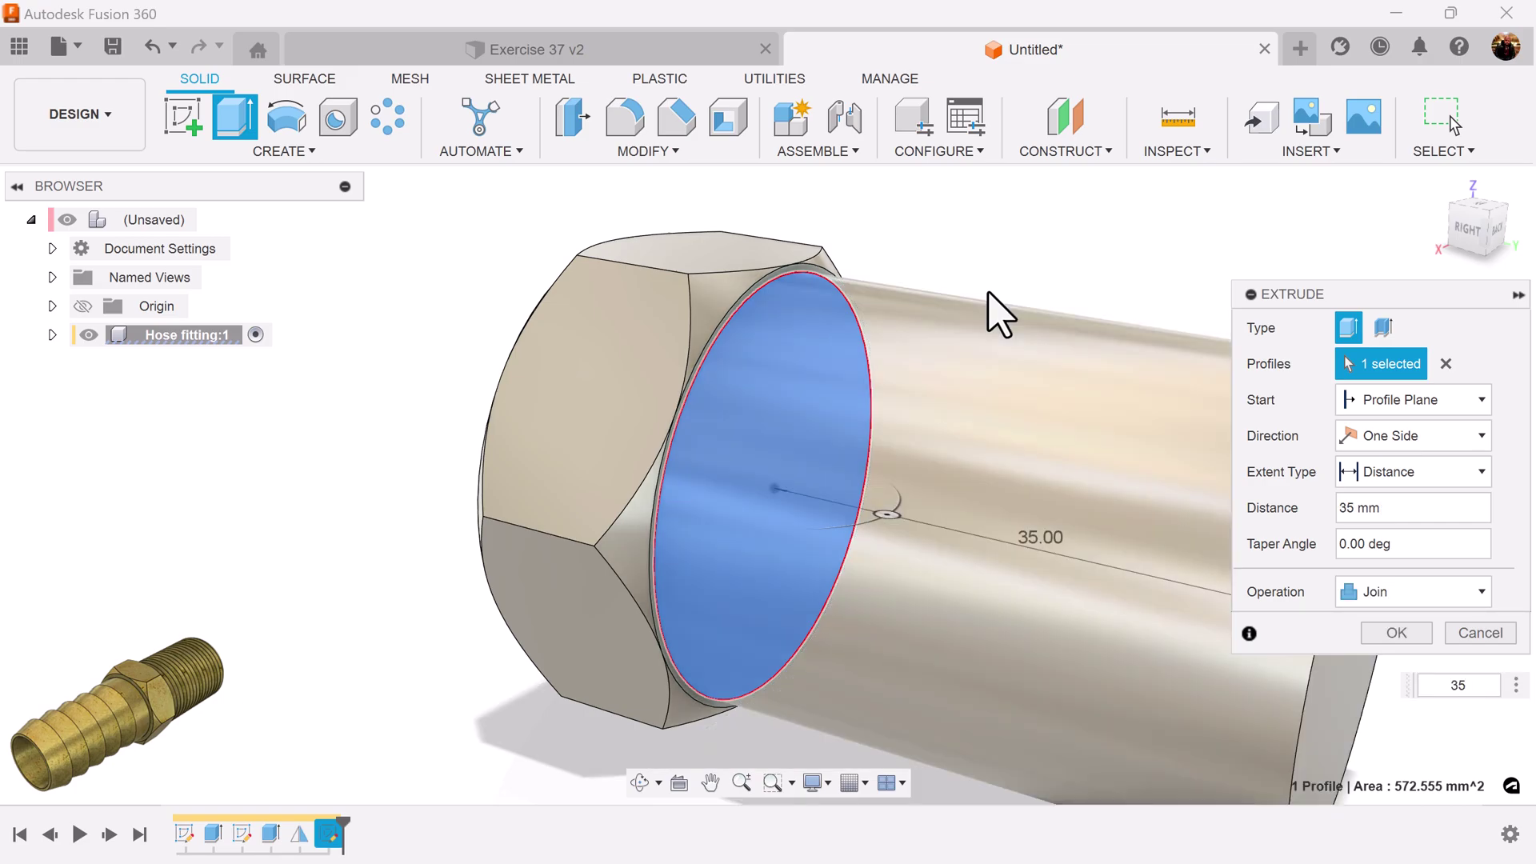
{"action": "left_click", "coordinate": [1396, 633]}
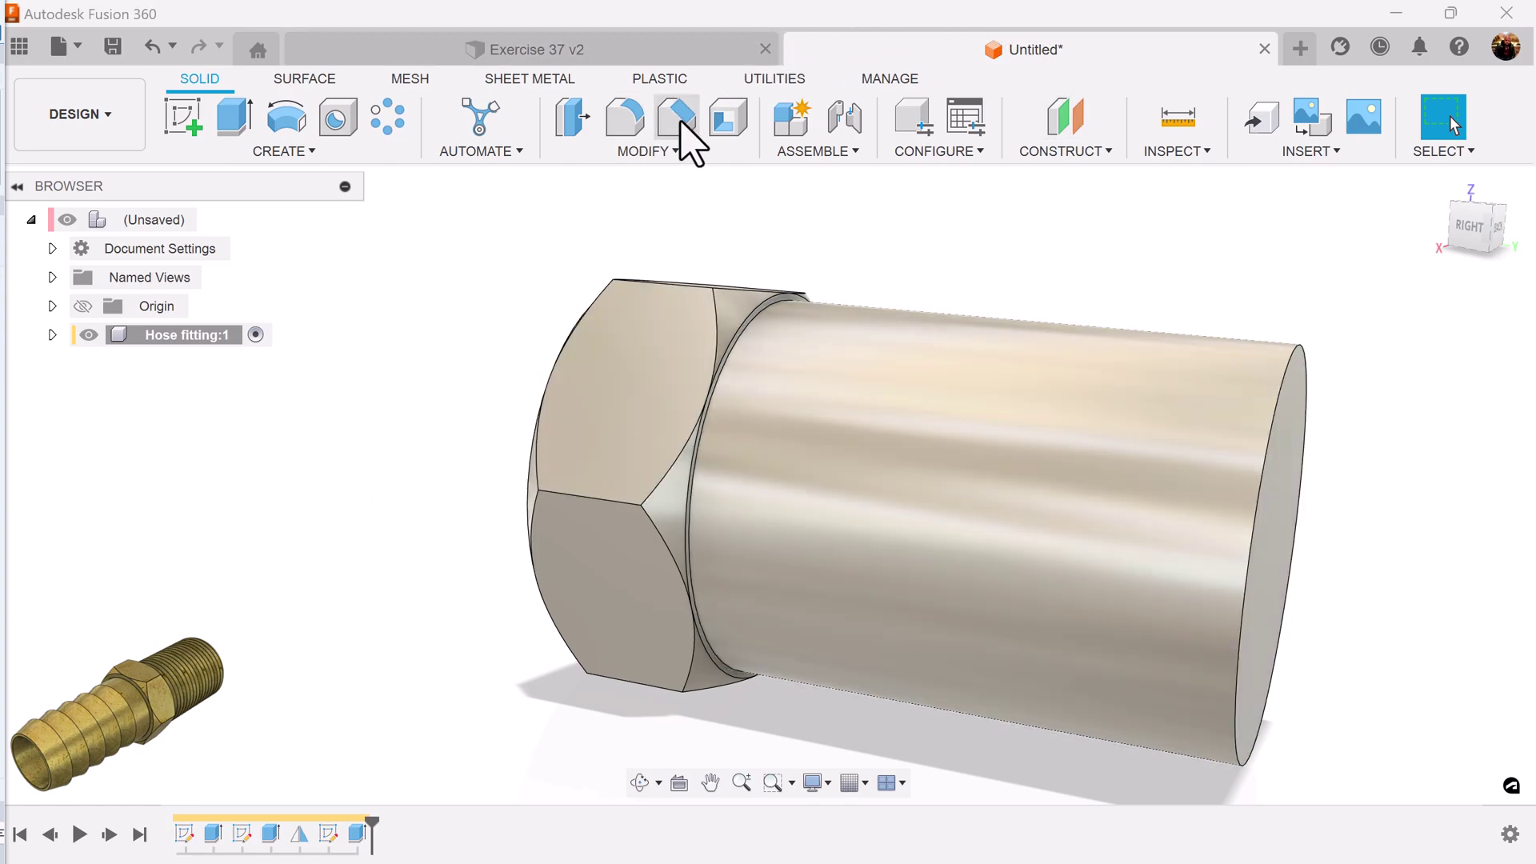
- Chamfer the shank's outer end edge by 2 mm
{"action": "left_click", "coordinate": [681, 122]}
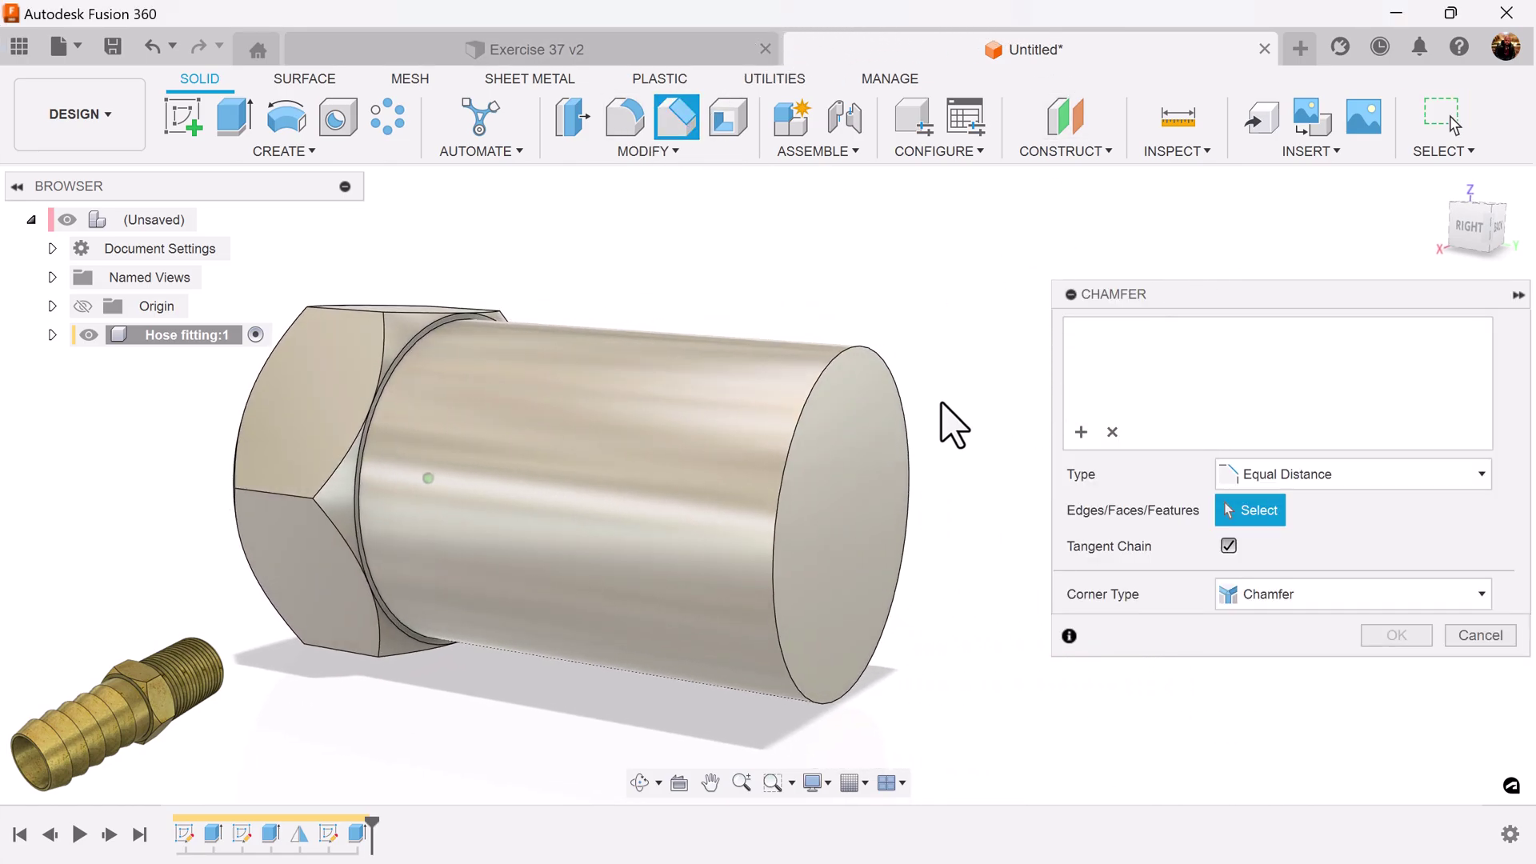
{"action": "left_click", "coordinate": [847, 353]}
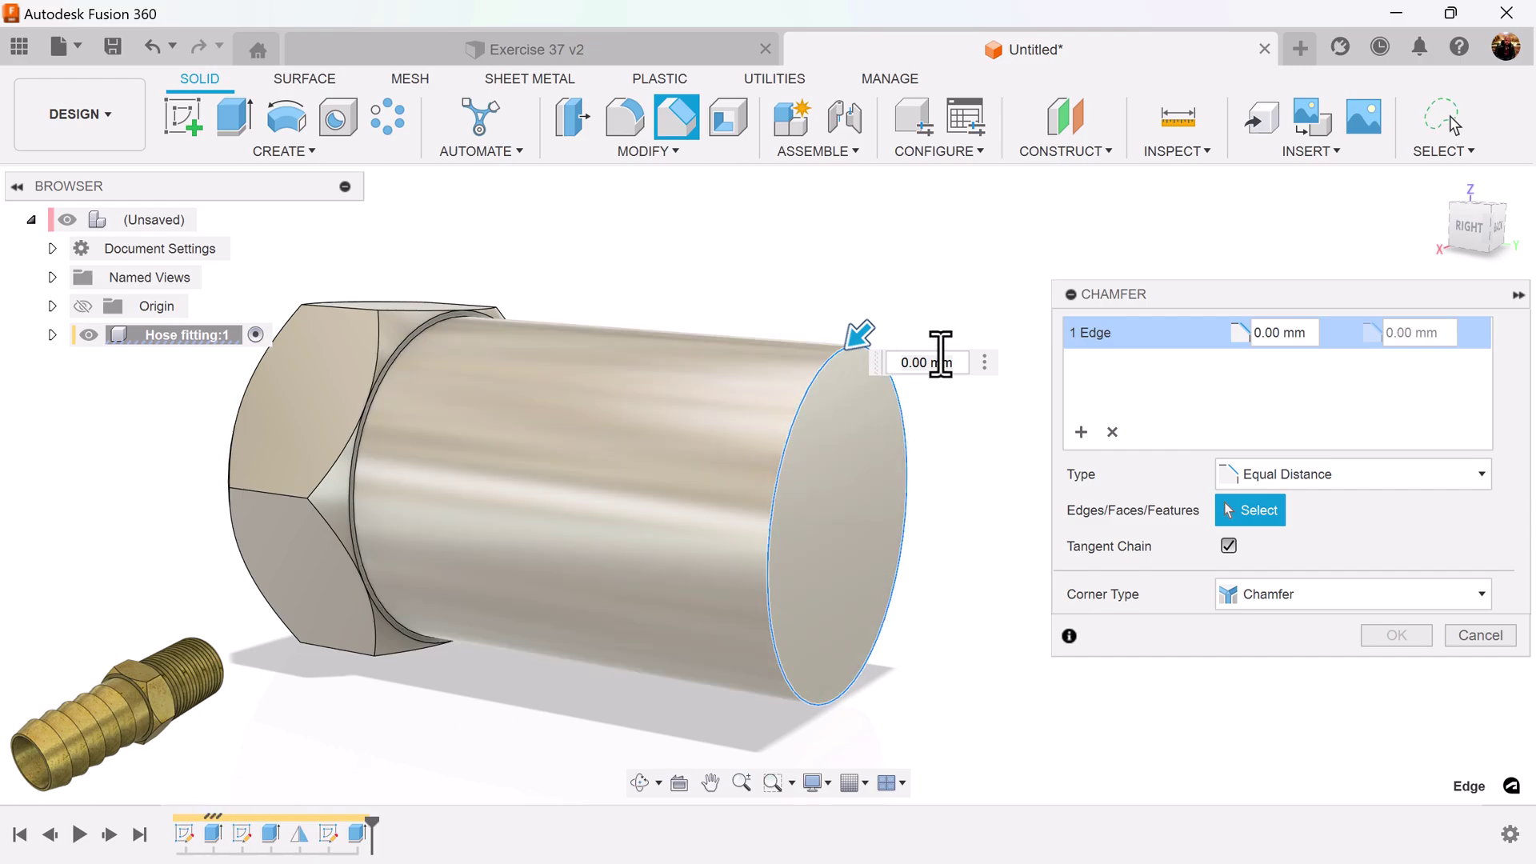
{"action": "type", "text": "2"}
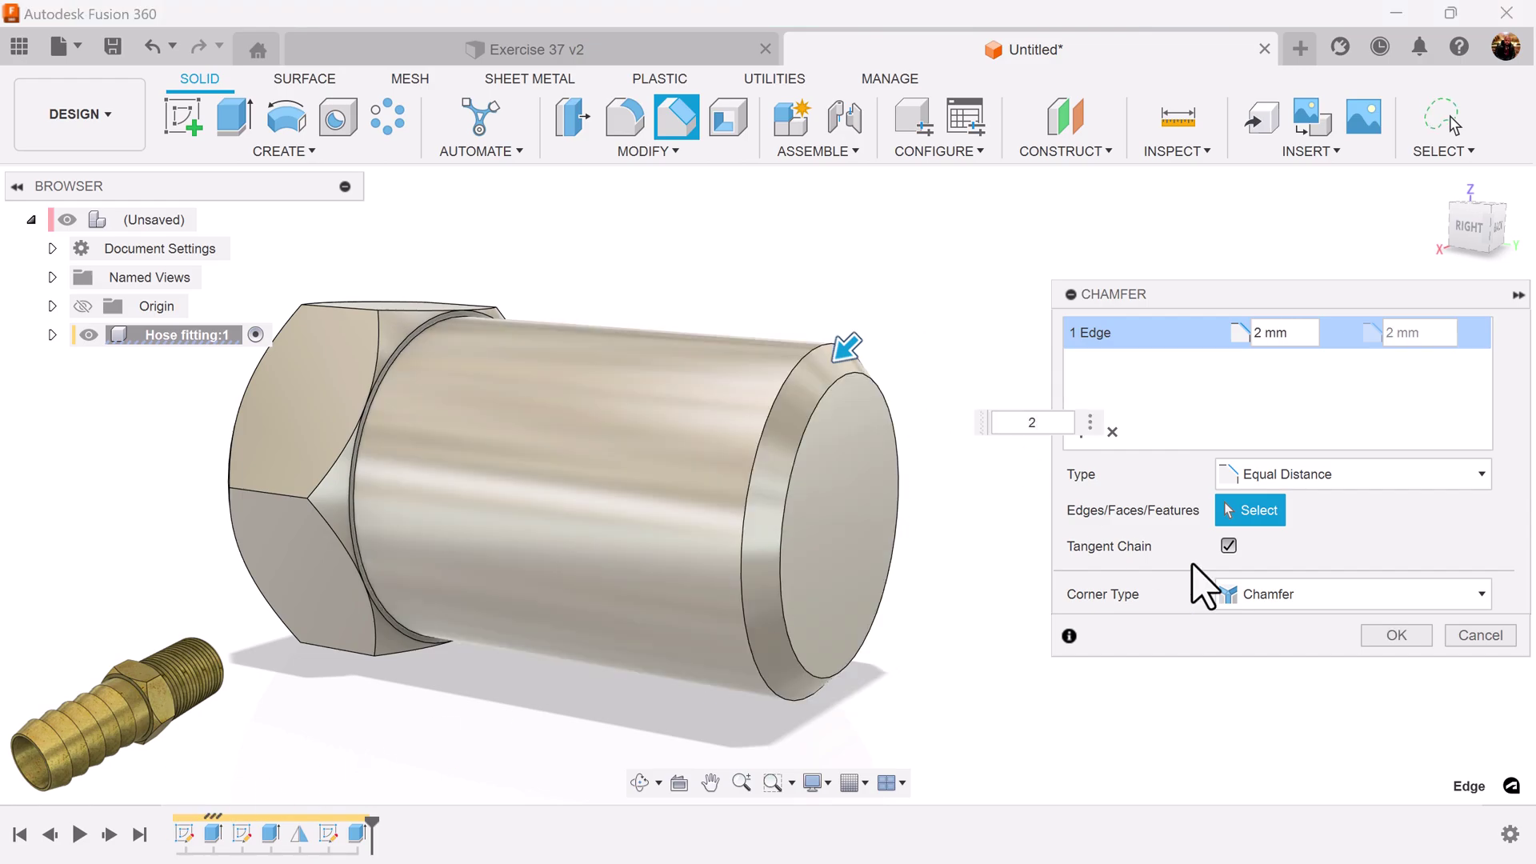
{"action": "left_click", "coordinate": [1396, 635]}
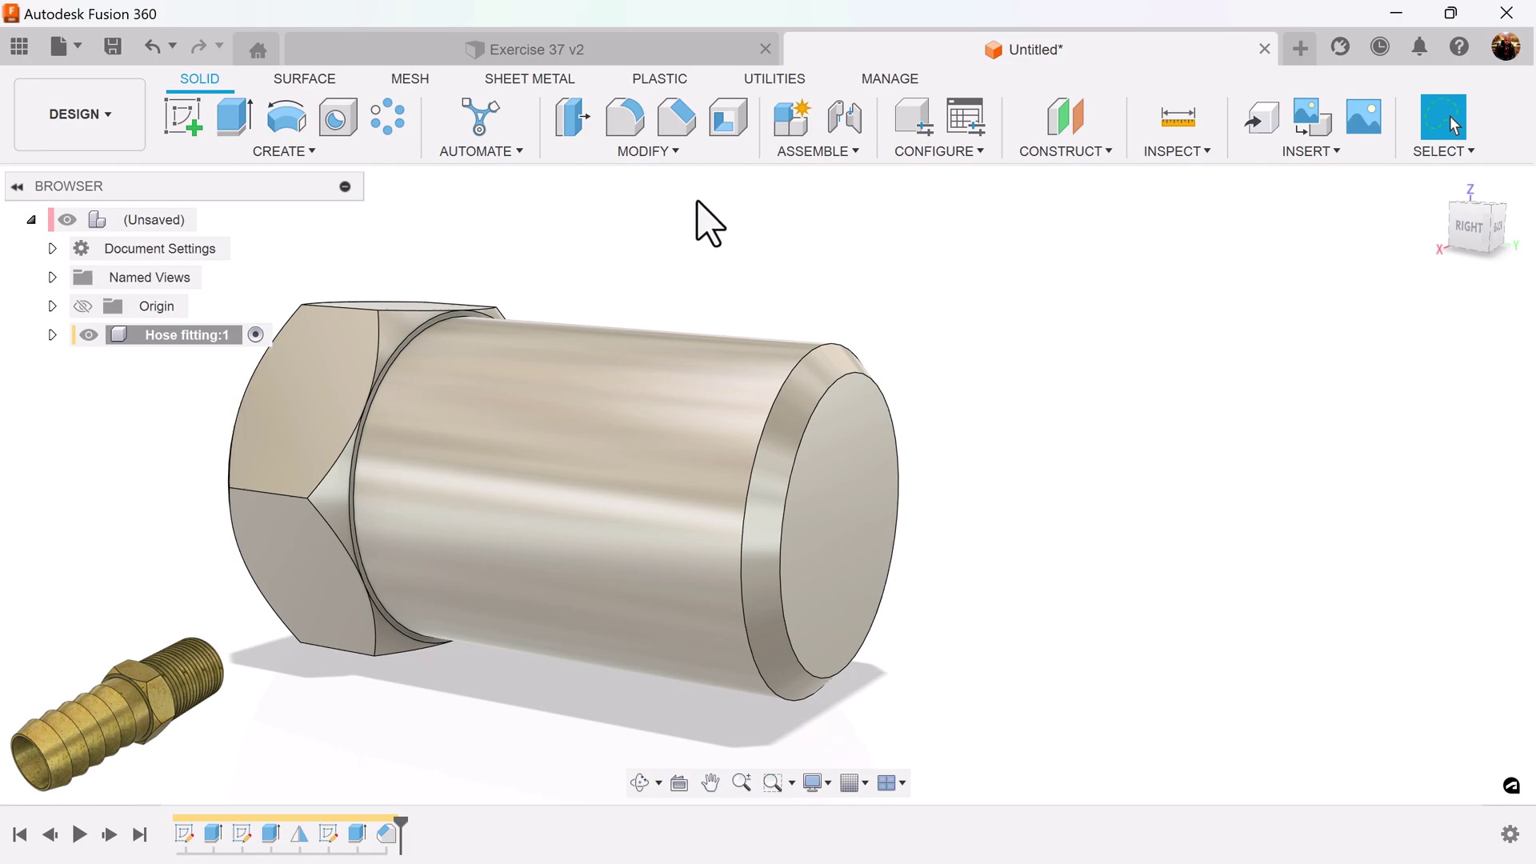
- Add a modeled M27x2 ISO metric thread along the full length of the shank face
{"action": "left_click", "coordinate": [274, 154]}
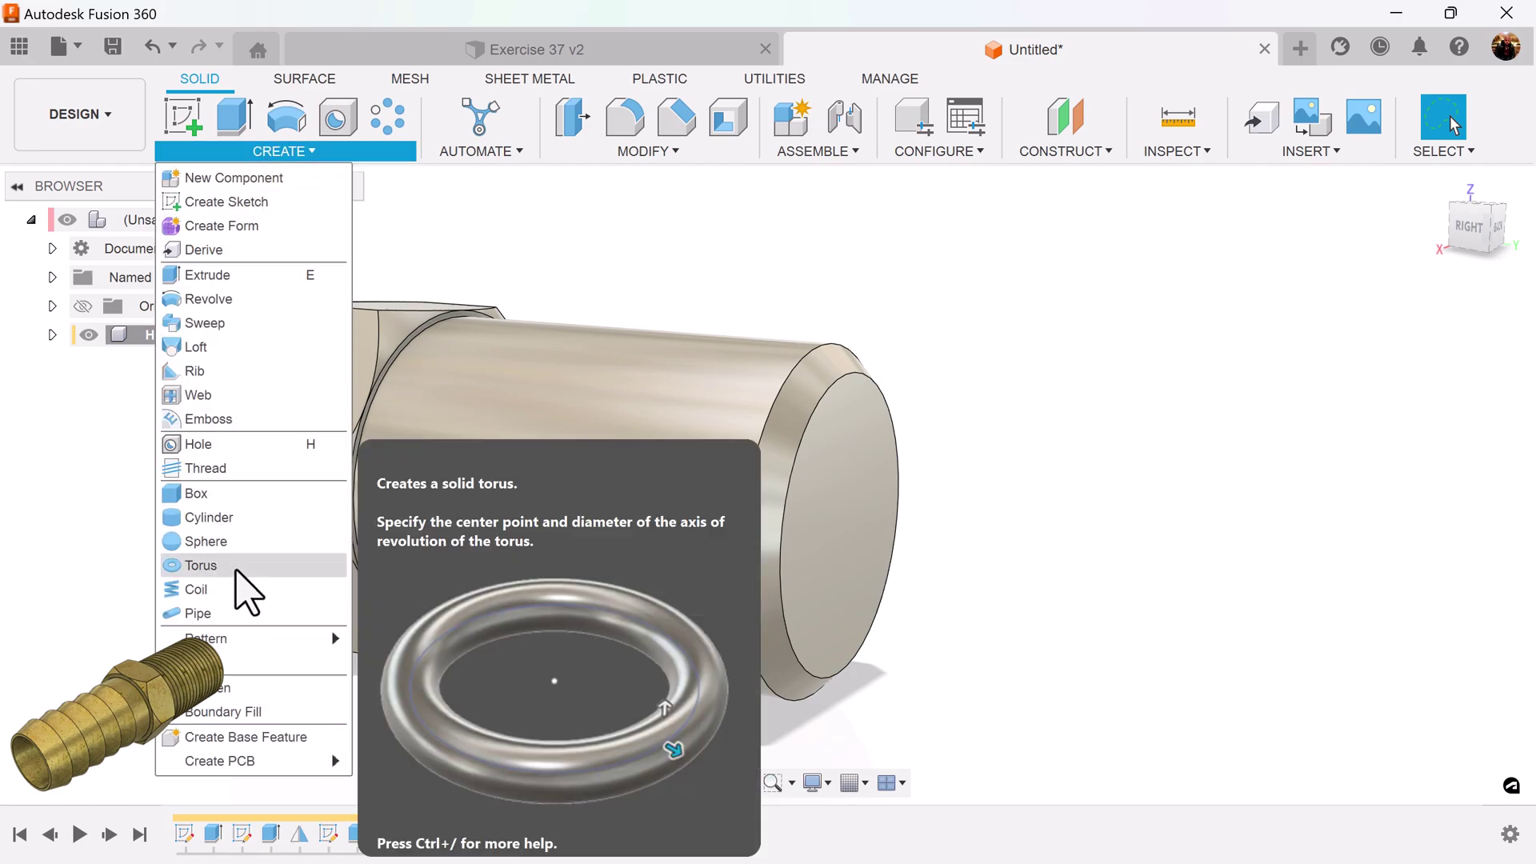
{"action": "left_click", "coordinate": [257, 471]}
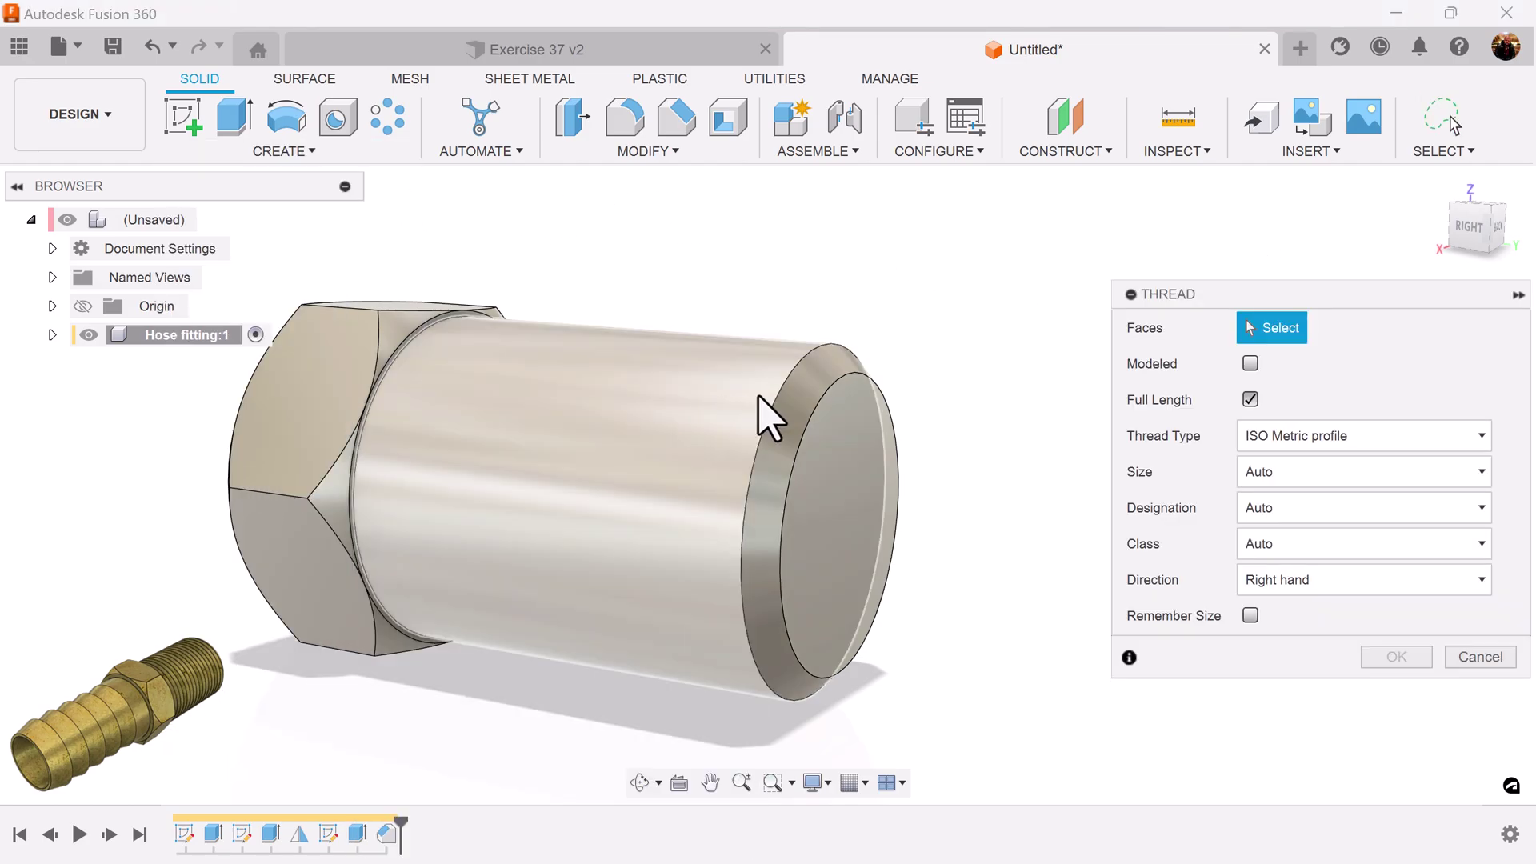
{"action": "left_click", "coordinate": [761, 411]}
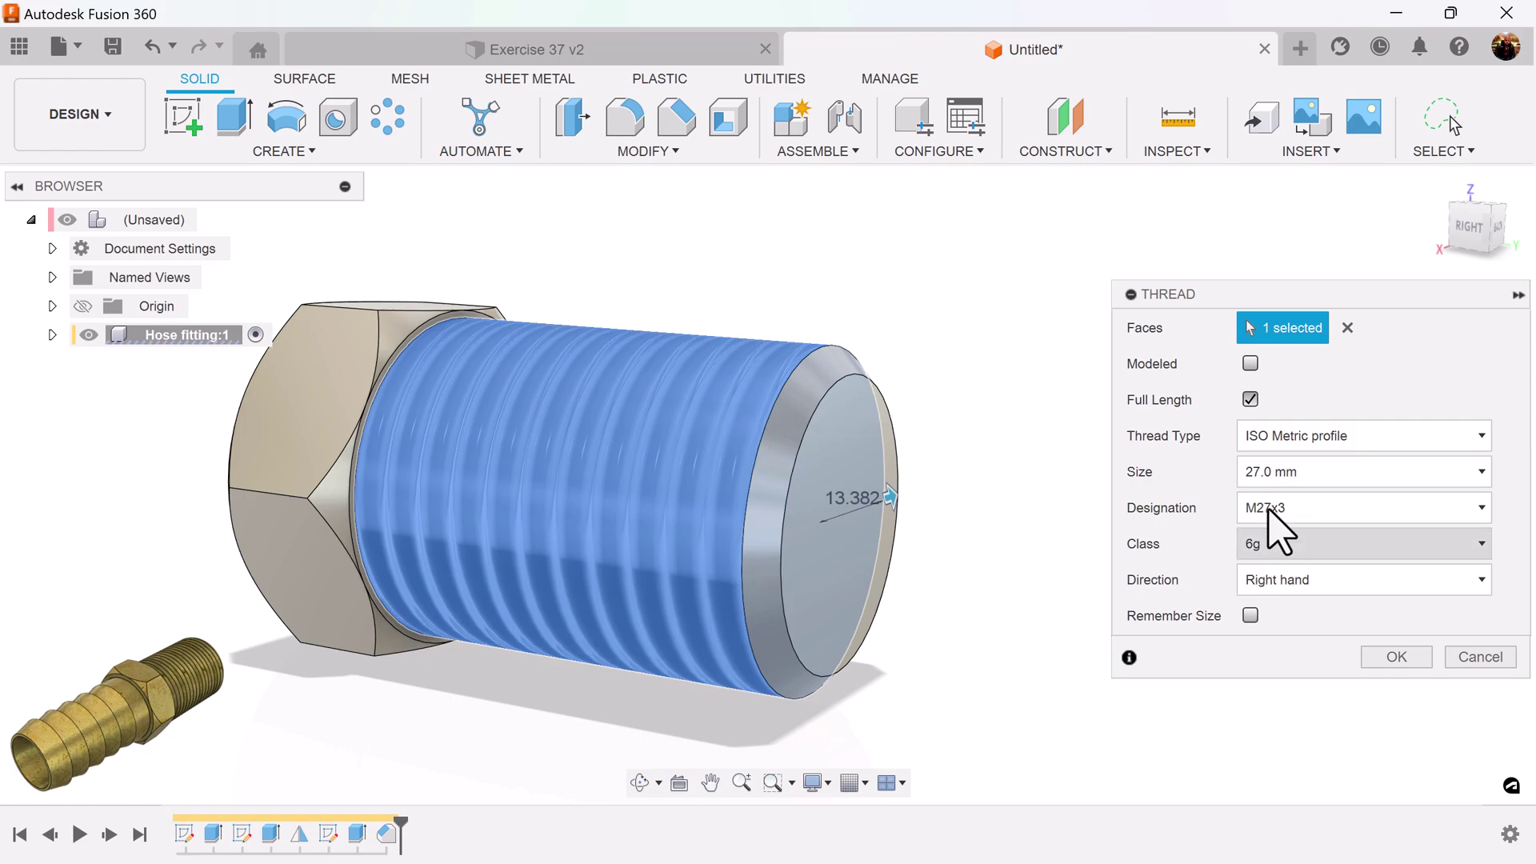
{"action": "left_click", "coordinate": [1250, 364]}
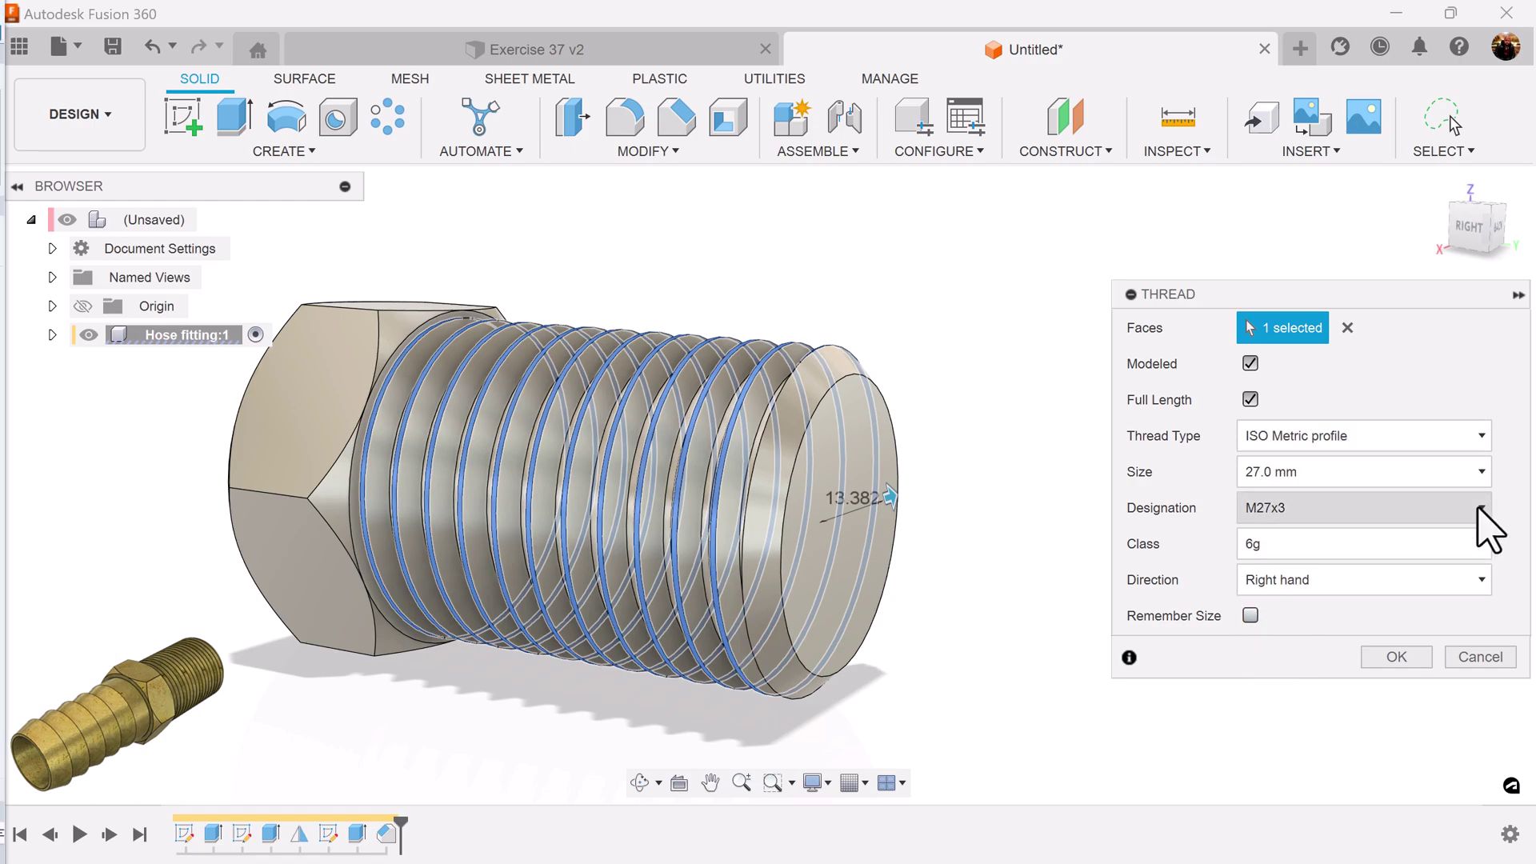
{"action": "left_click", "coordinate": [1418, 505]}
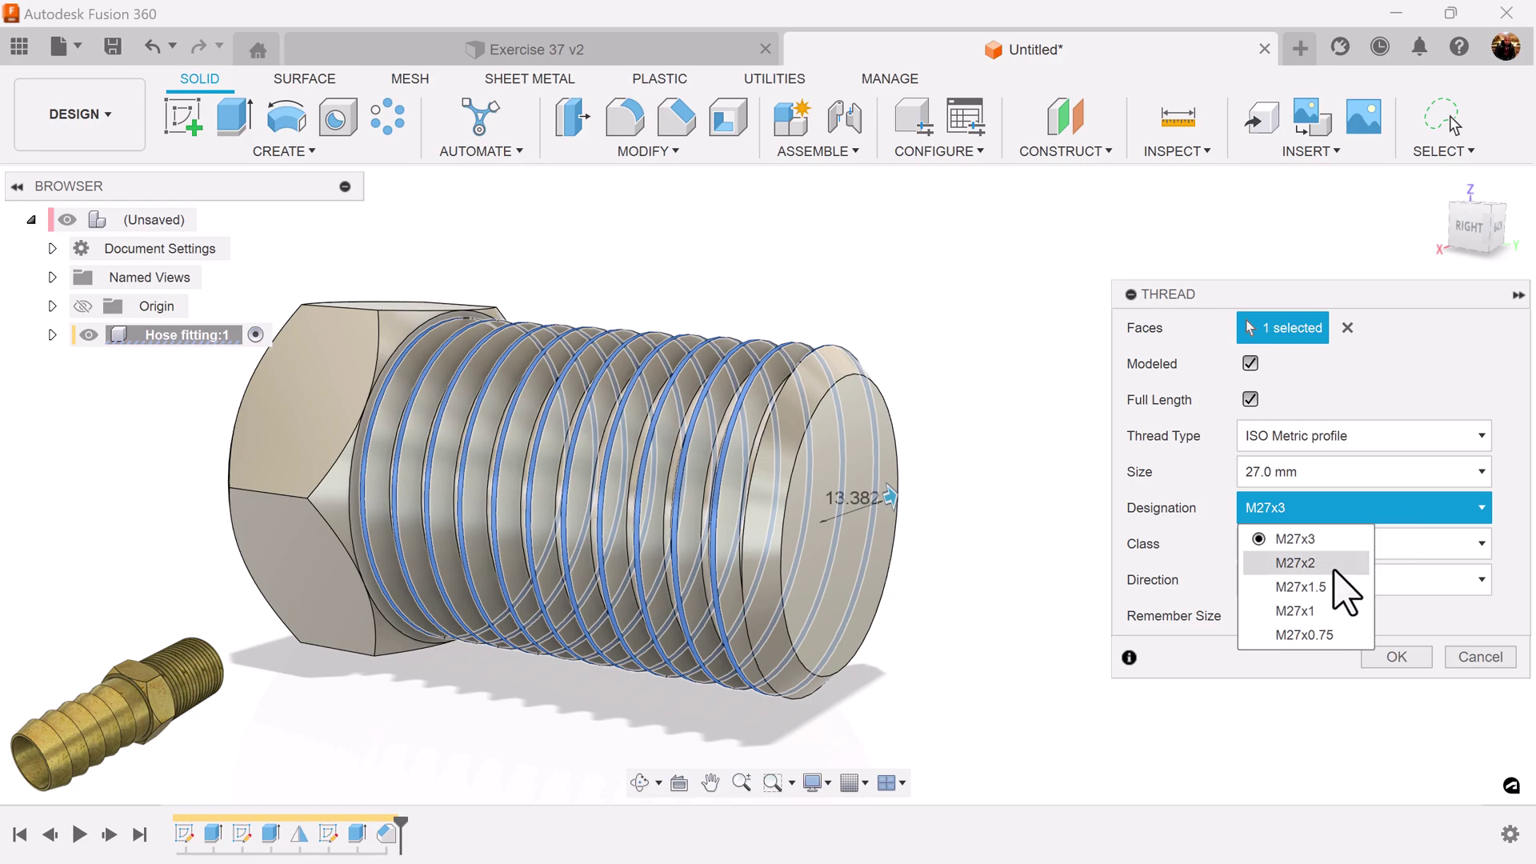
{"action": "left_click", "coordinate": [1337, 563]}
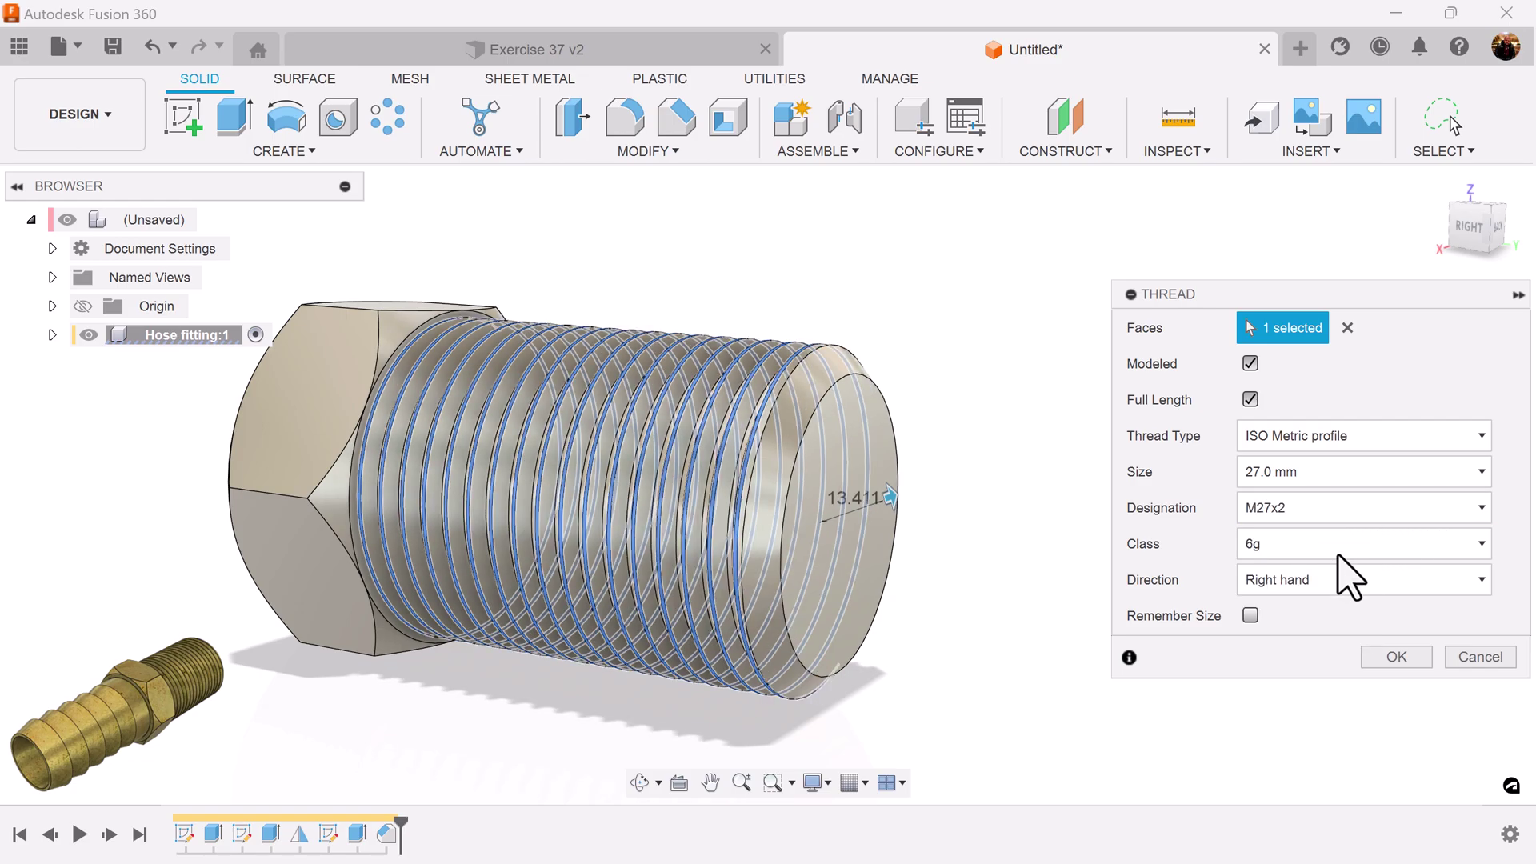
{"action": "left_click", "coordinate": [1396, 658]}
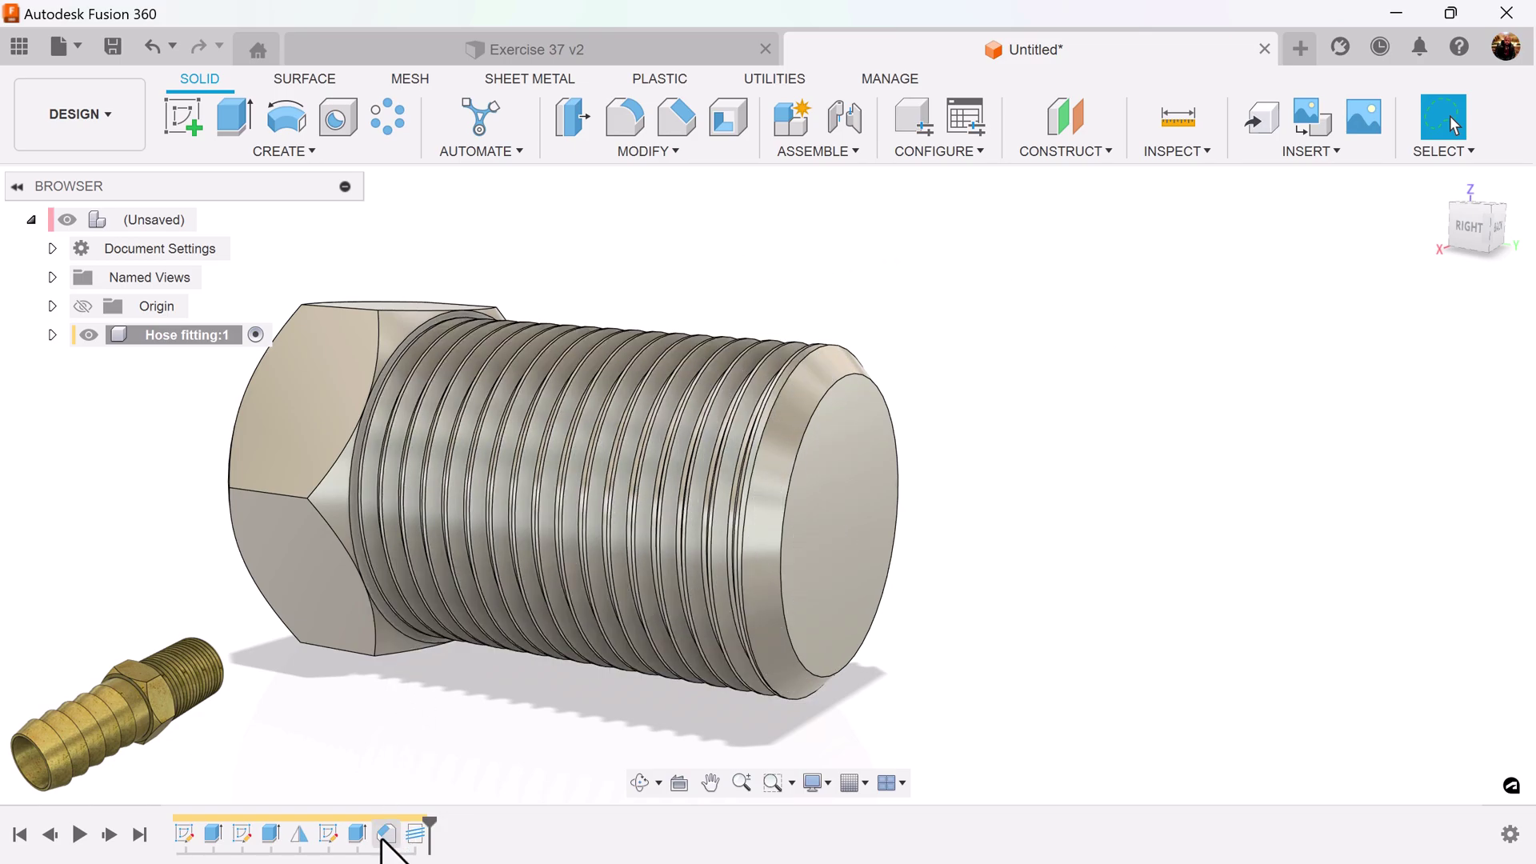
- Reorder Chamfer1 in the timeline so it sits after the Thread feature
{"action": "left_click", "coordinate": [387, 833]}
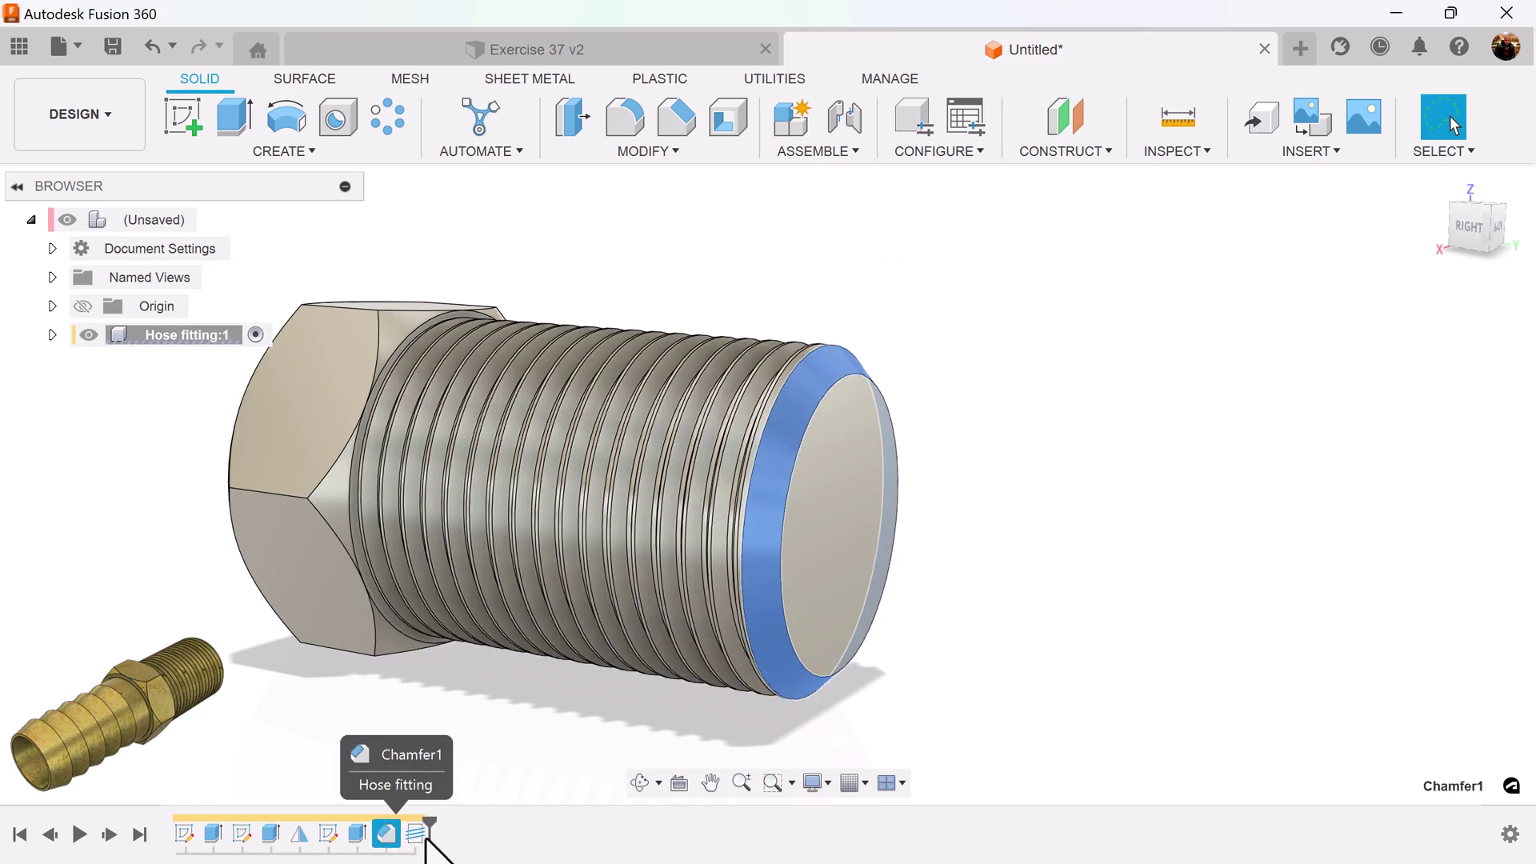
{"action": "key", "text": "Escape"}
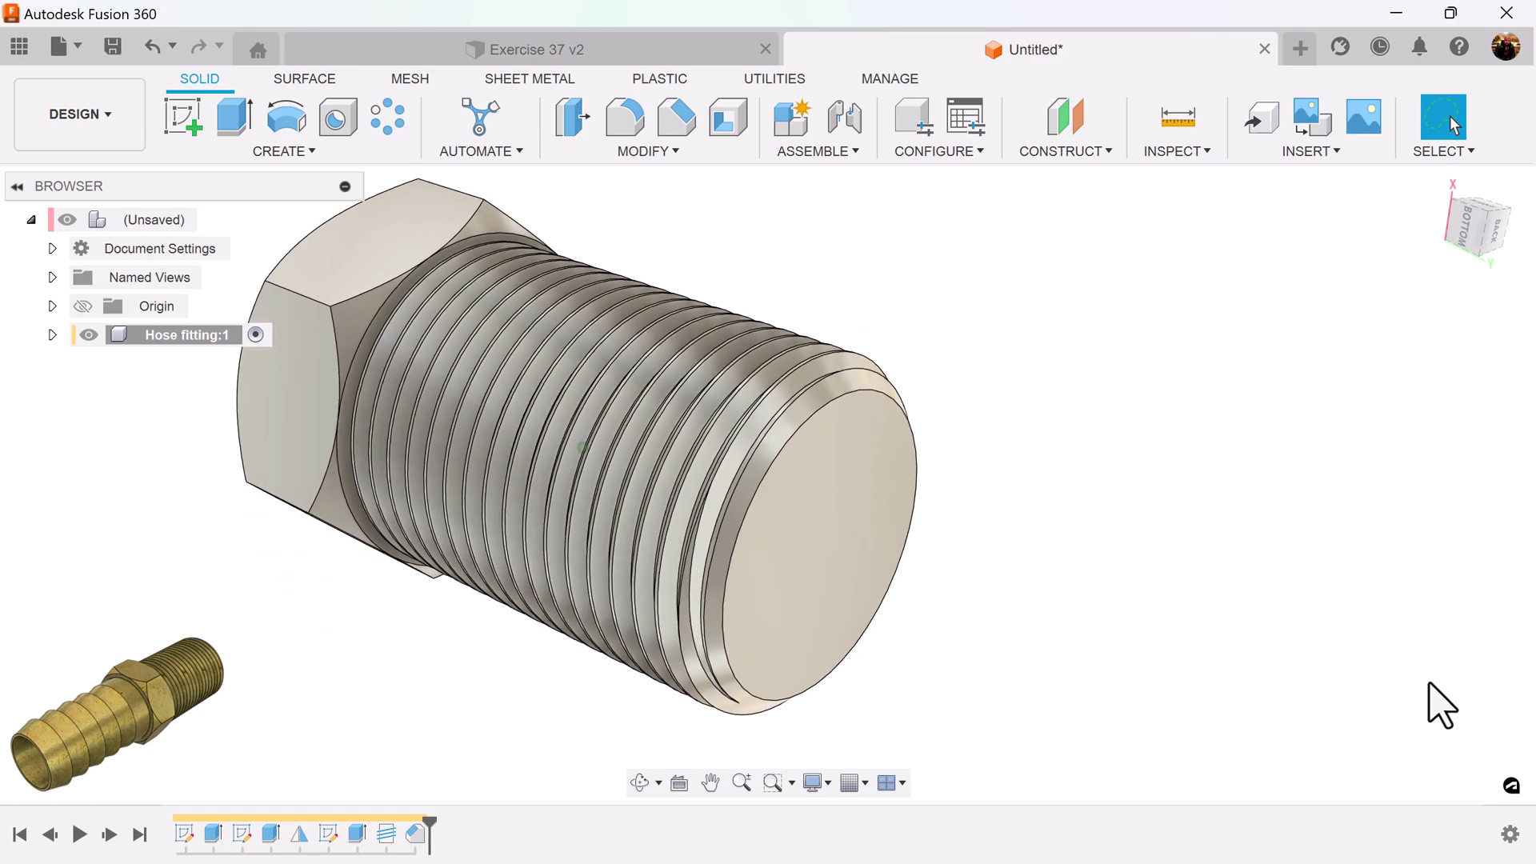
{"action": "left_click_drag", "start_coordinate": [415, 834], "coordinate": [372, 834]}
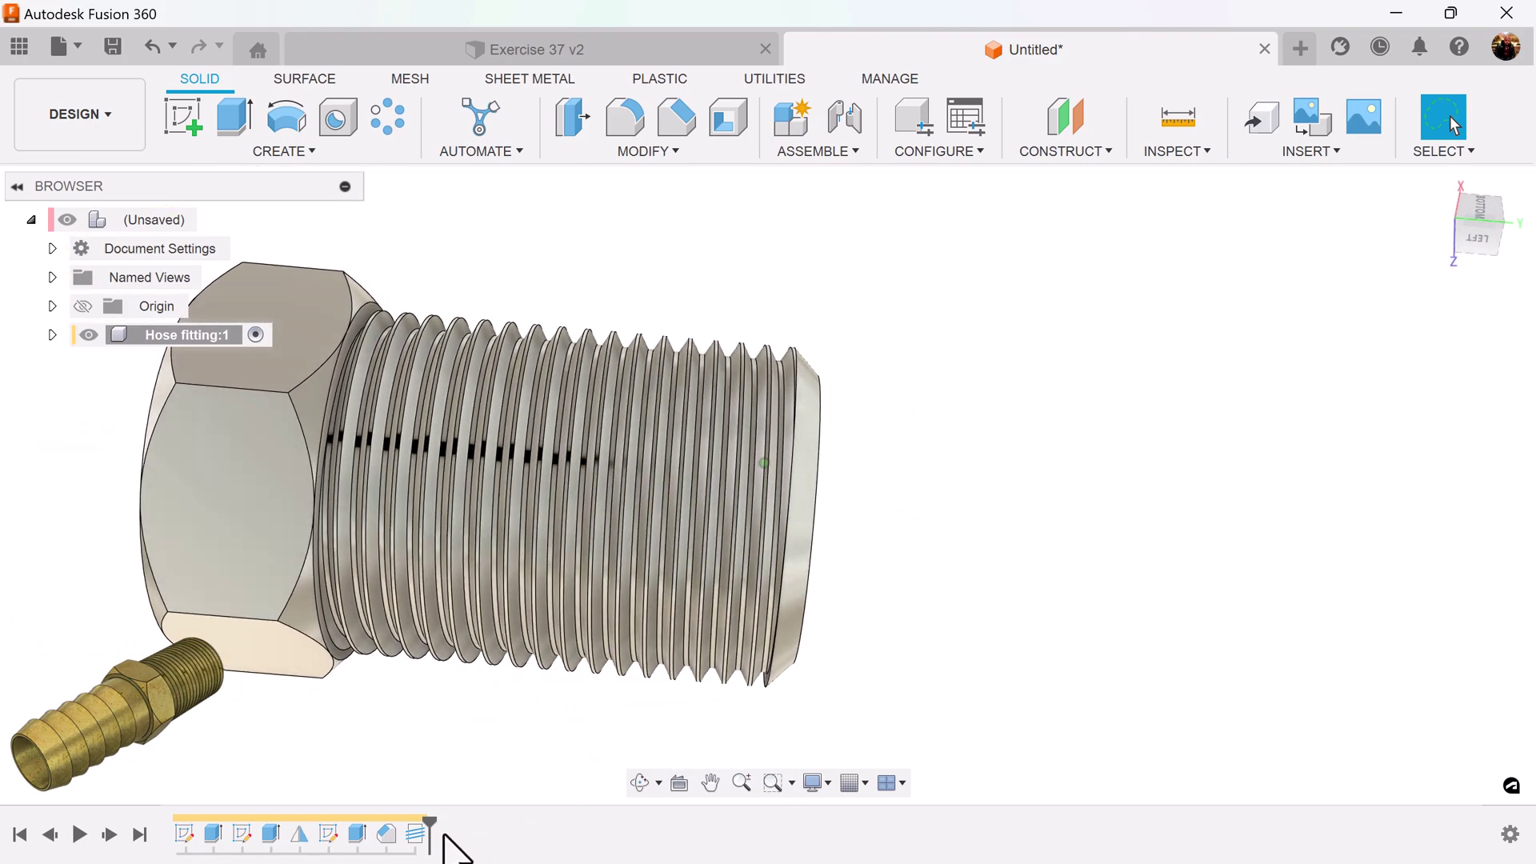
{"action": "left_click", "coordinate": [386, 834]}
{"action": "left_click_drag", "start_coordinate": [432, 840], "coordinate": [436, 838]}
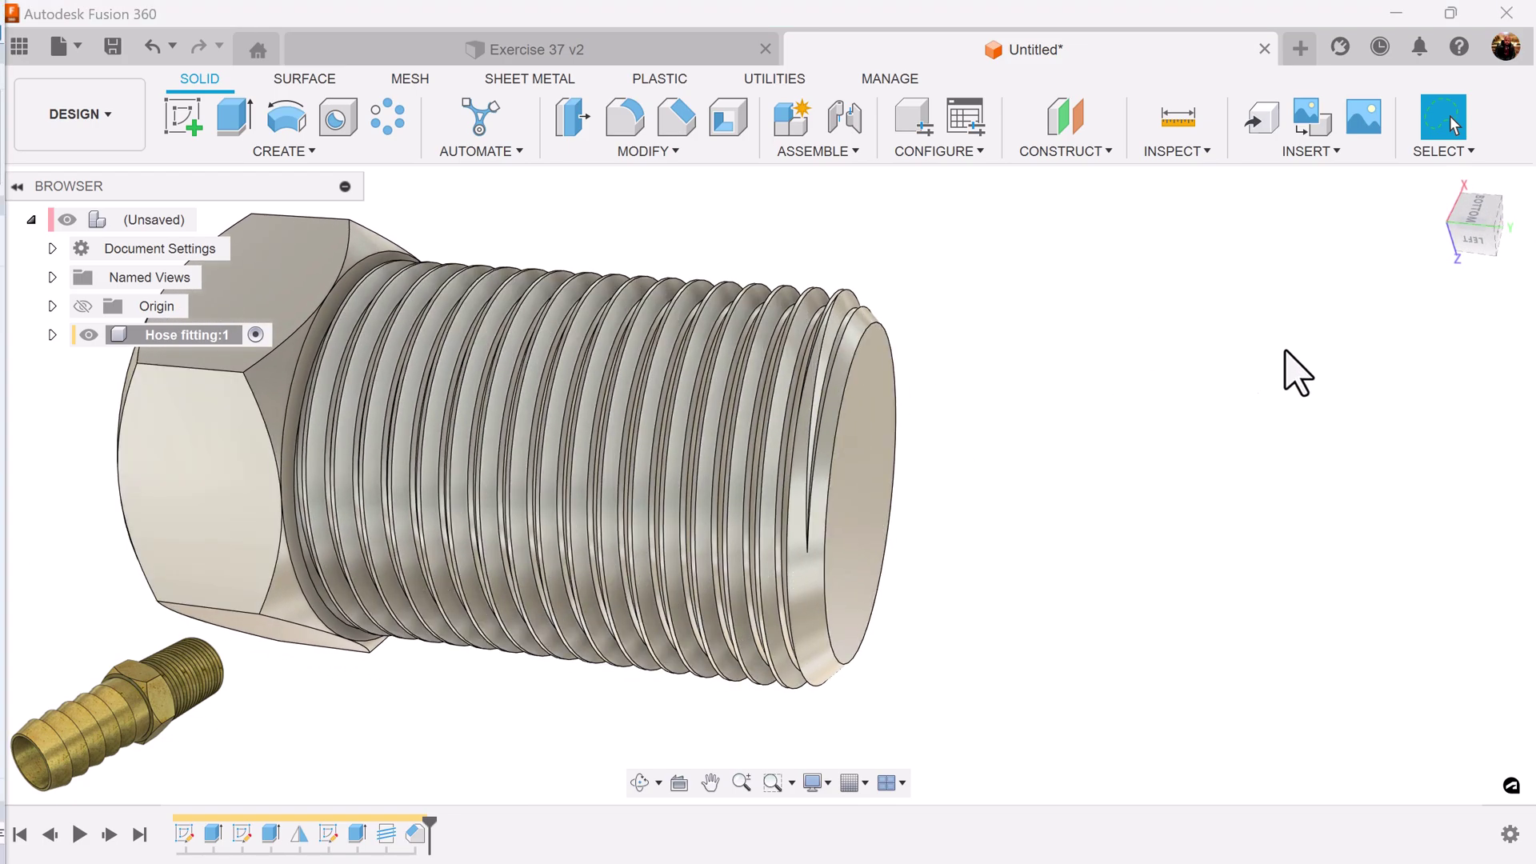
- Switch to the Right view and start a new sketch on the YZ plane
{"action": "left_click", "coordinate": [1437, 183]}
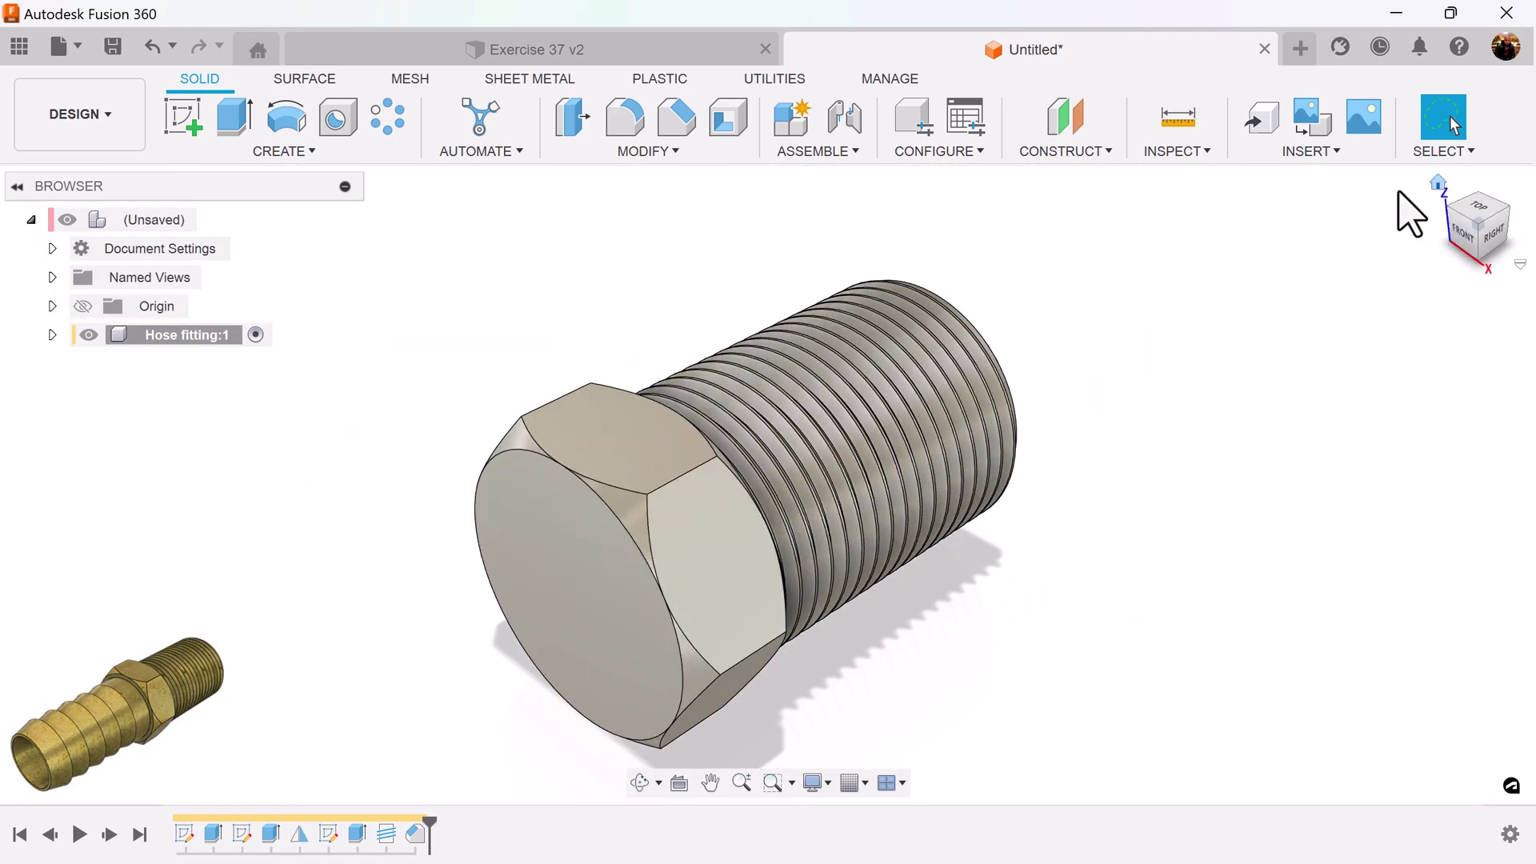
{"action": "left_click", "coordinate": [1493, 237]}
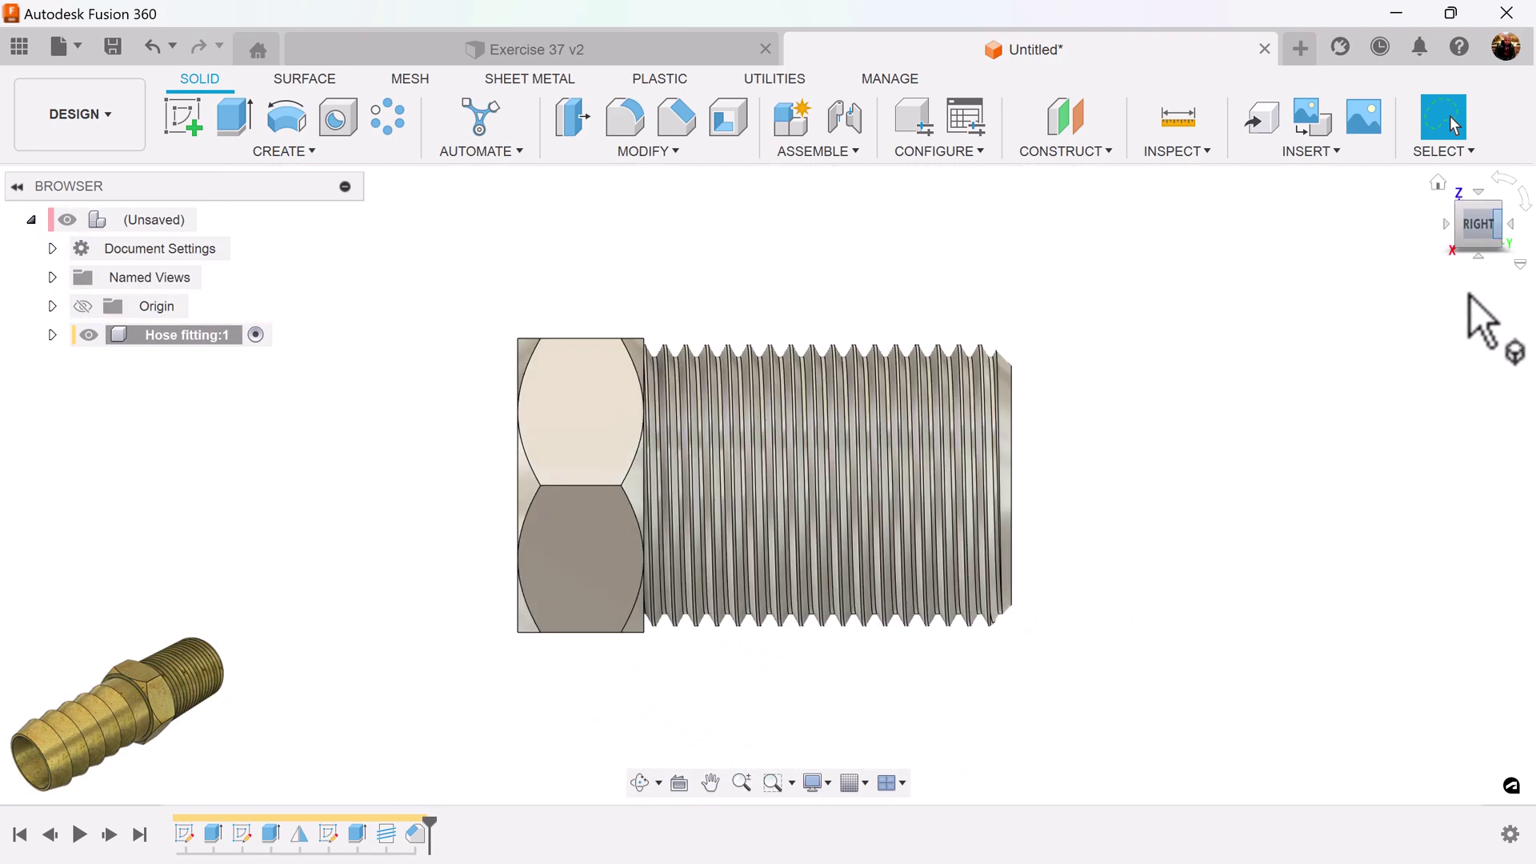
{"action": "left_click", "coordinate": [191, 124]}
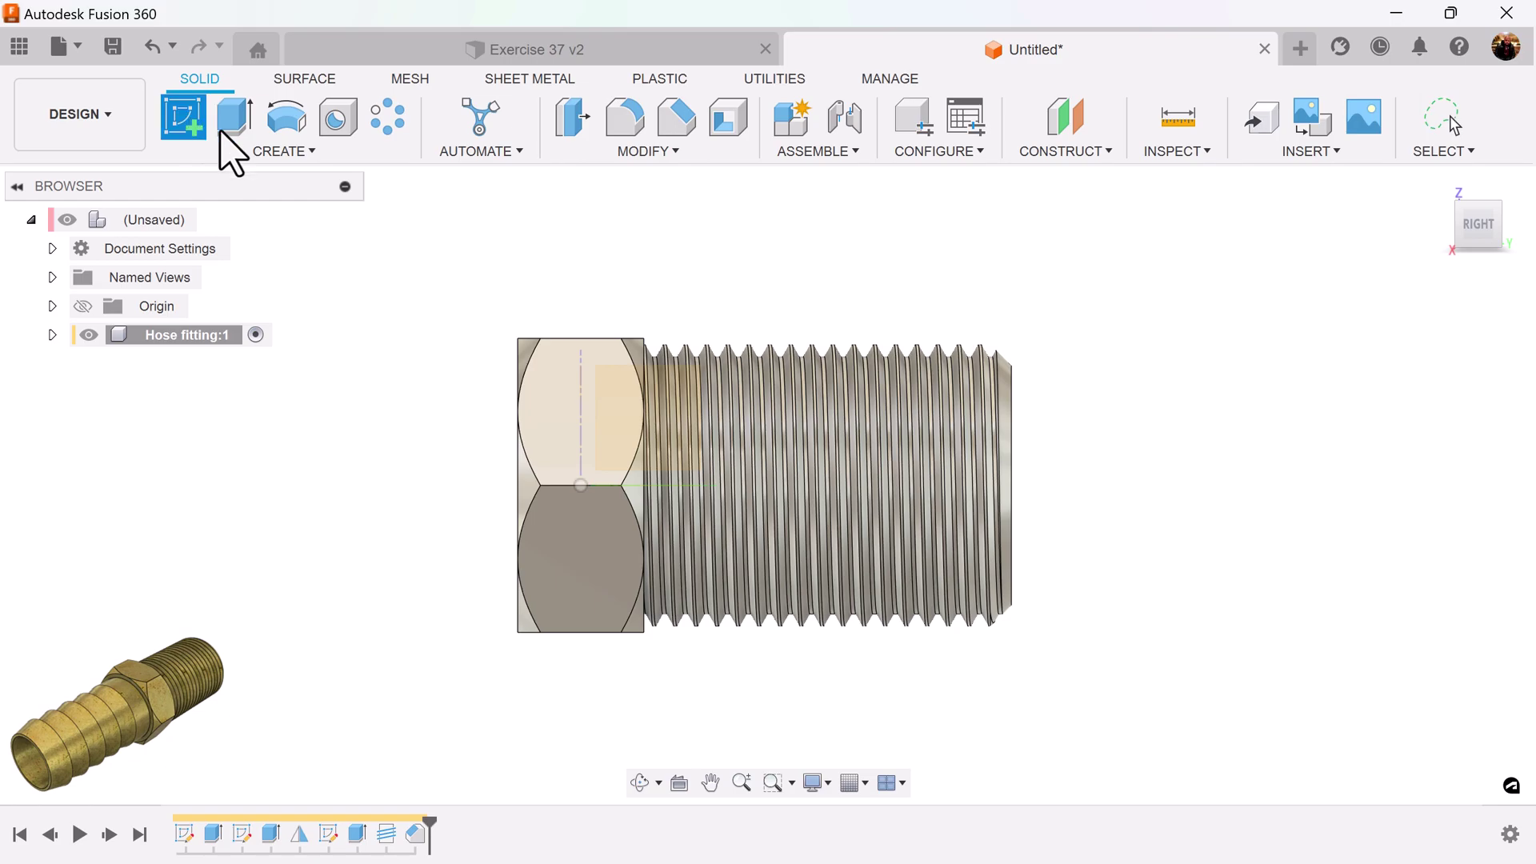
{"action": "left_click", "coordinate": [625, 419]}
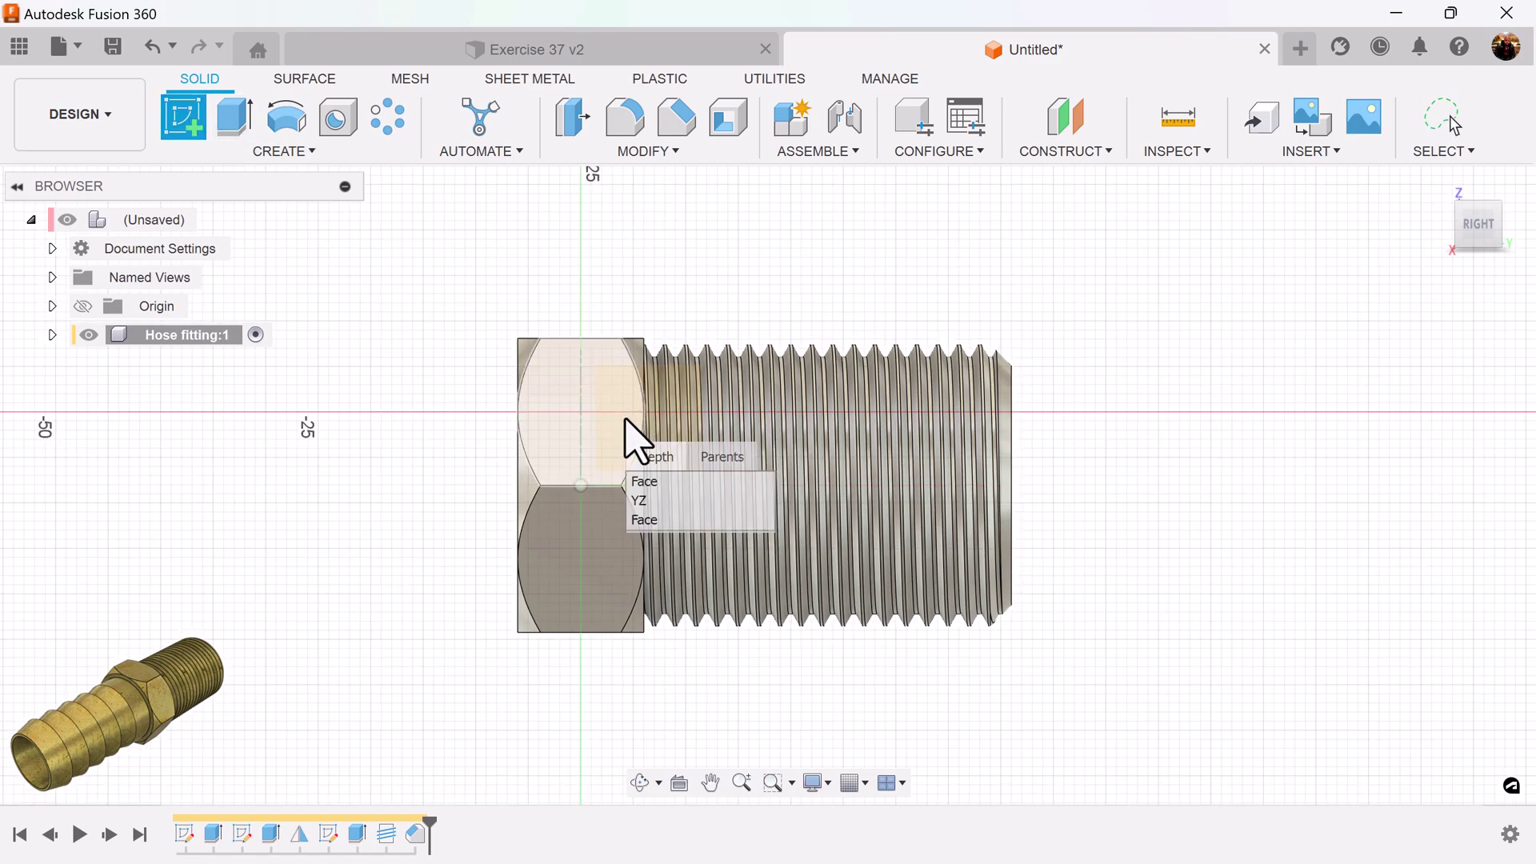
{"action": "left_click", "coordinate": [649, 504]}
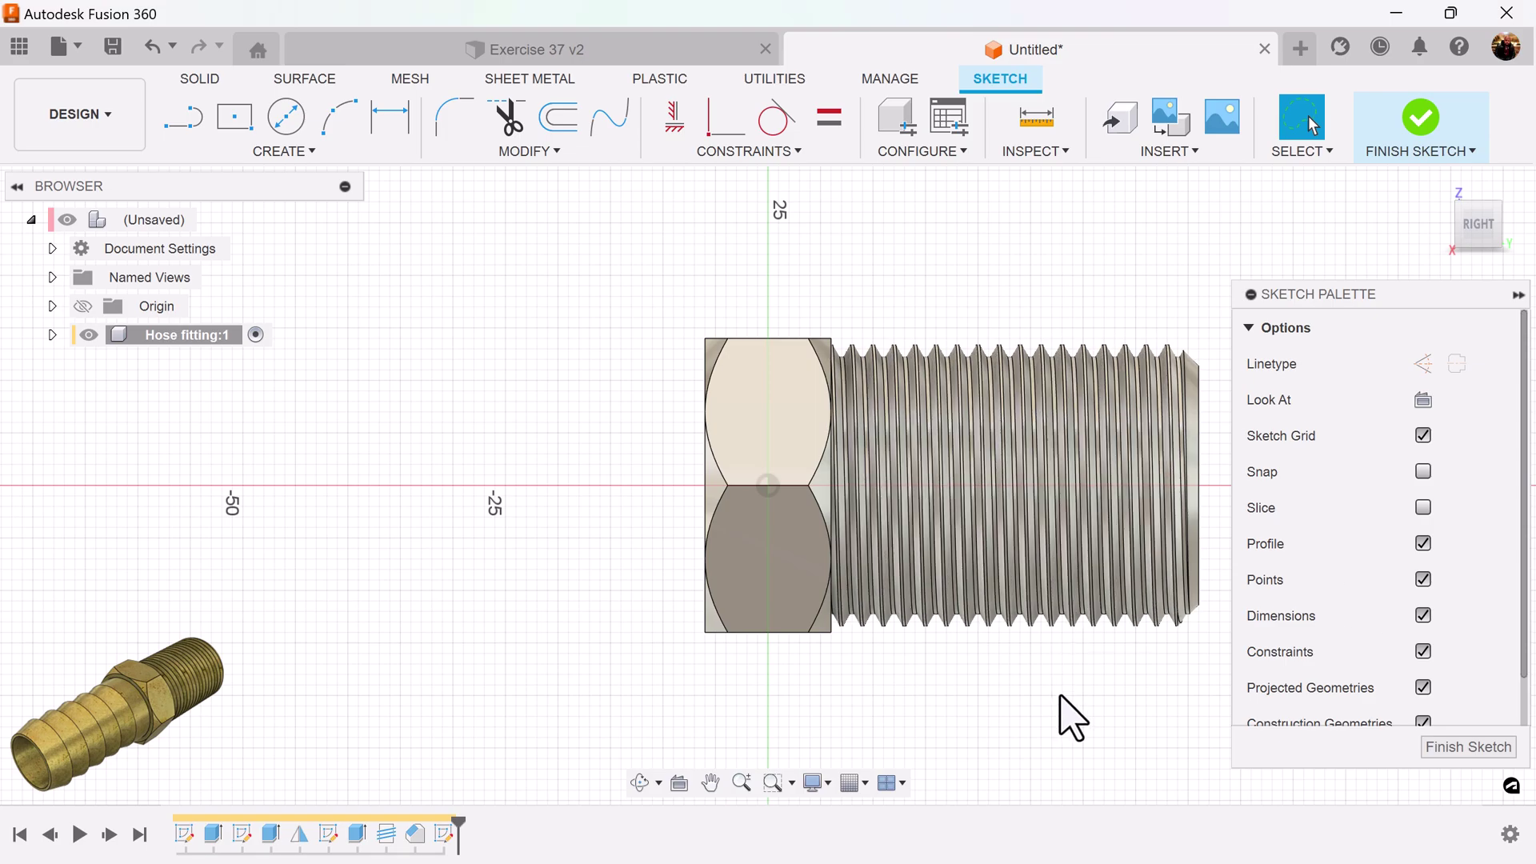
{"action": "mouse_move", "coordinate": [1072, 717]}
{"action": "middle_mouse_down"}
{"action": "mouse_move", "coordinate": [949, 692]}
{"action": "mouse_move", "coordinate": [971, 644]}
{"action": "mouse_move", "coordinate": [1021, 662]}
{"action": "middle_mouse_up"}
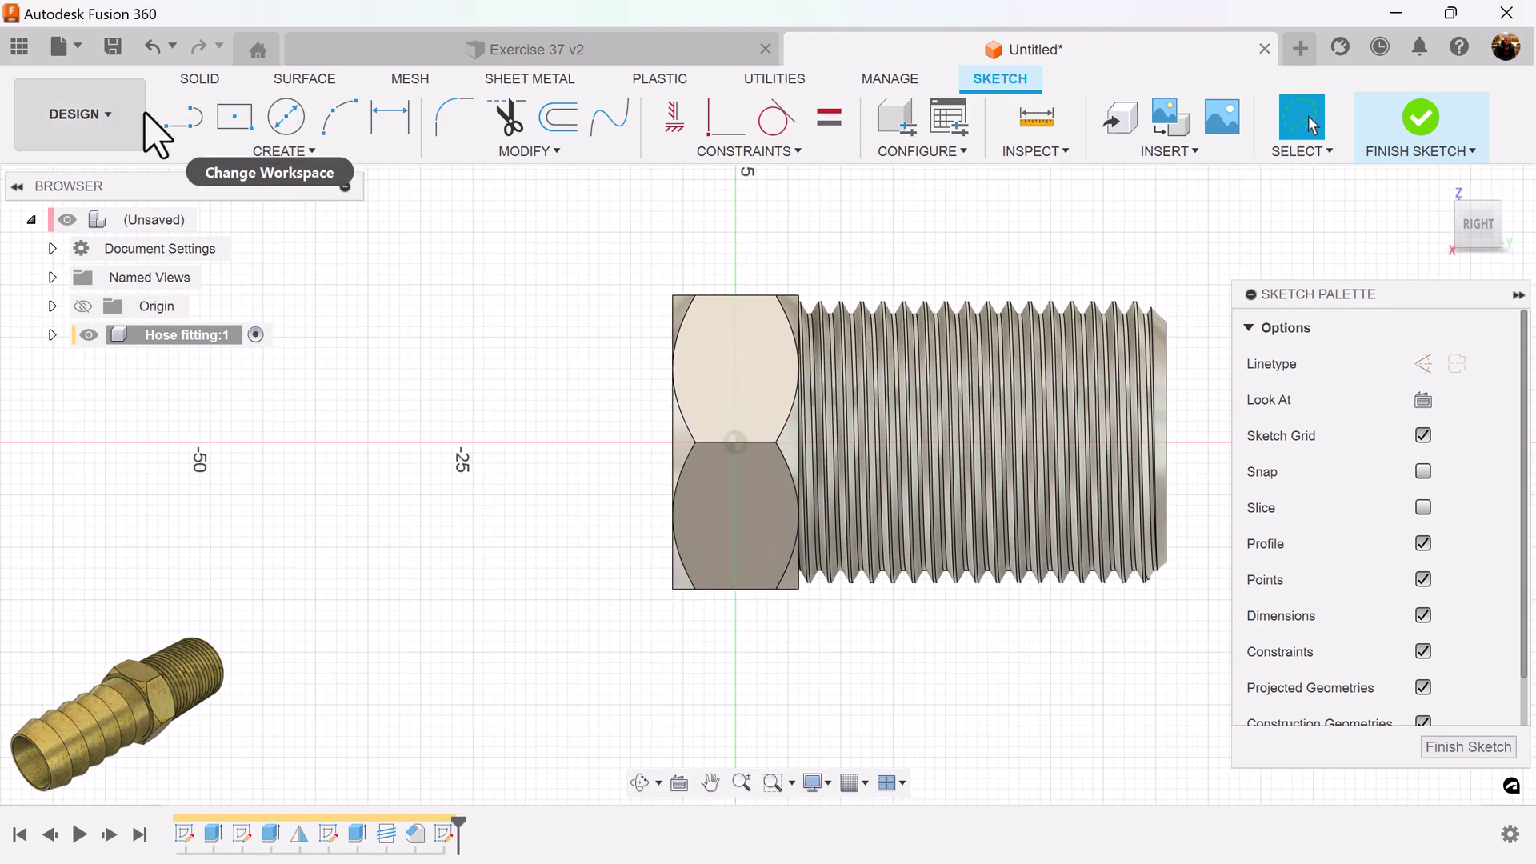
- Draw a 45 mm centerline along the axis starting at the hex nut's face
{"action": "left_click", "coordinate": [185, 129]}
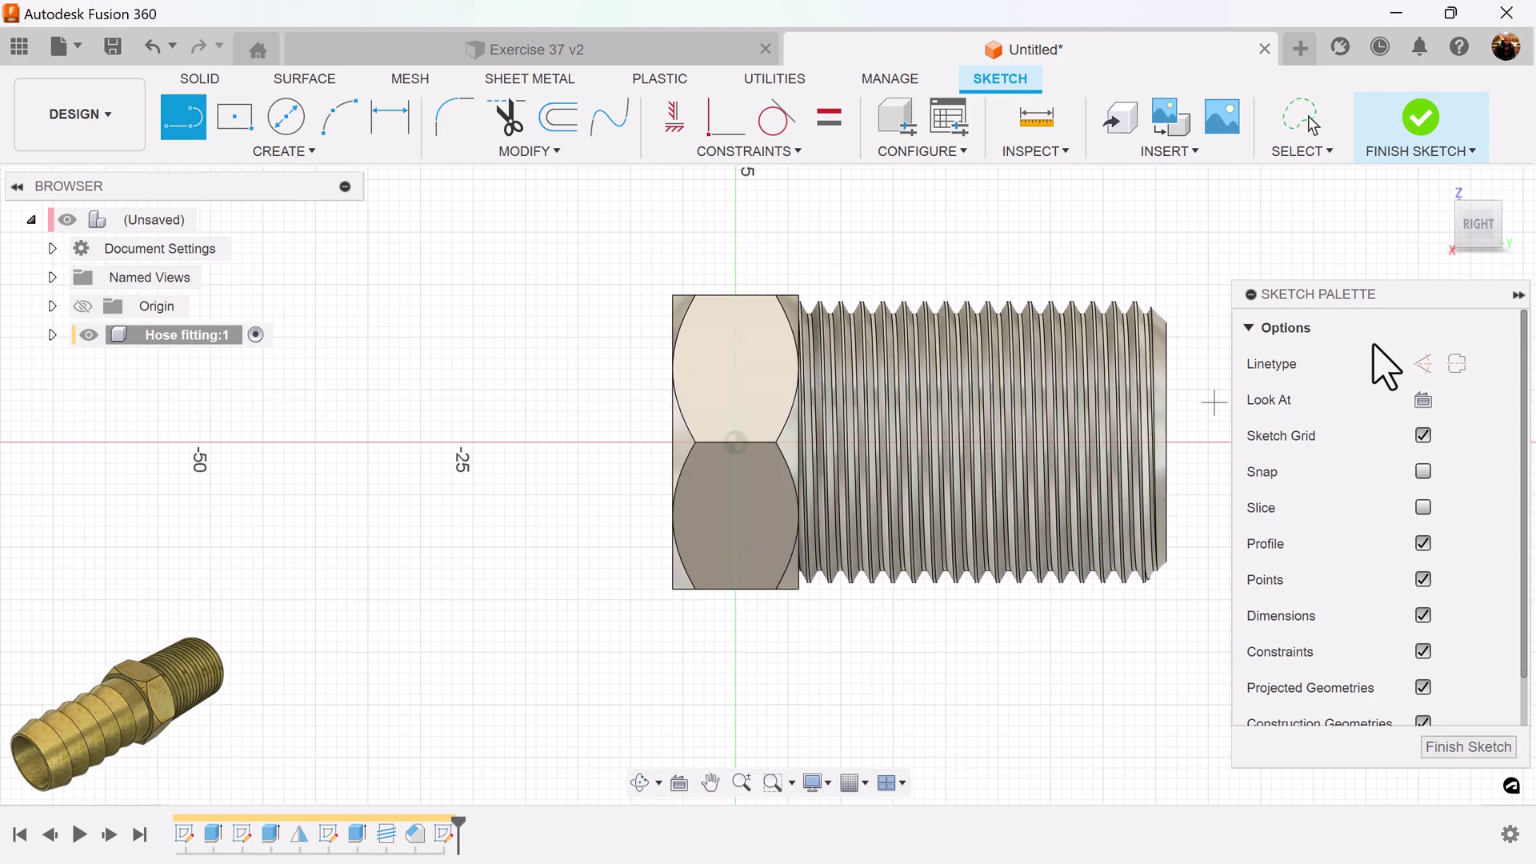
{"action": "left_click", "coordinate": [1457, 366]}
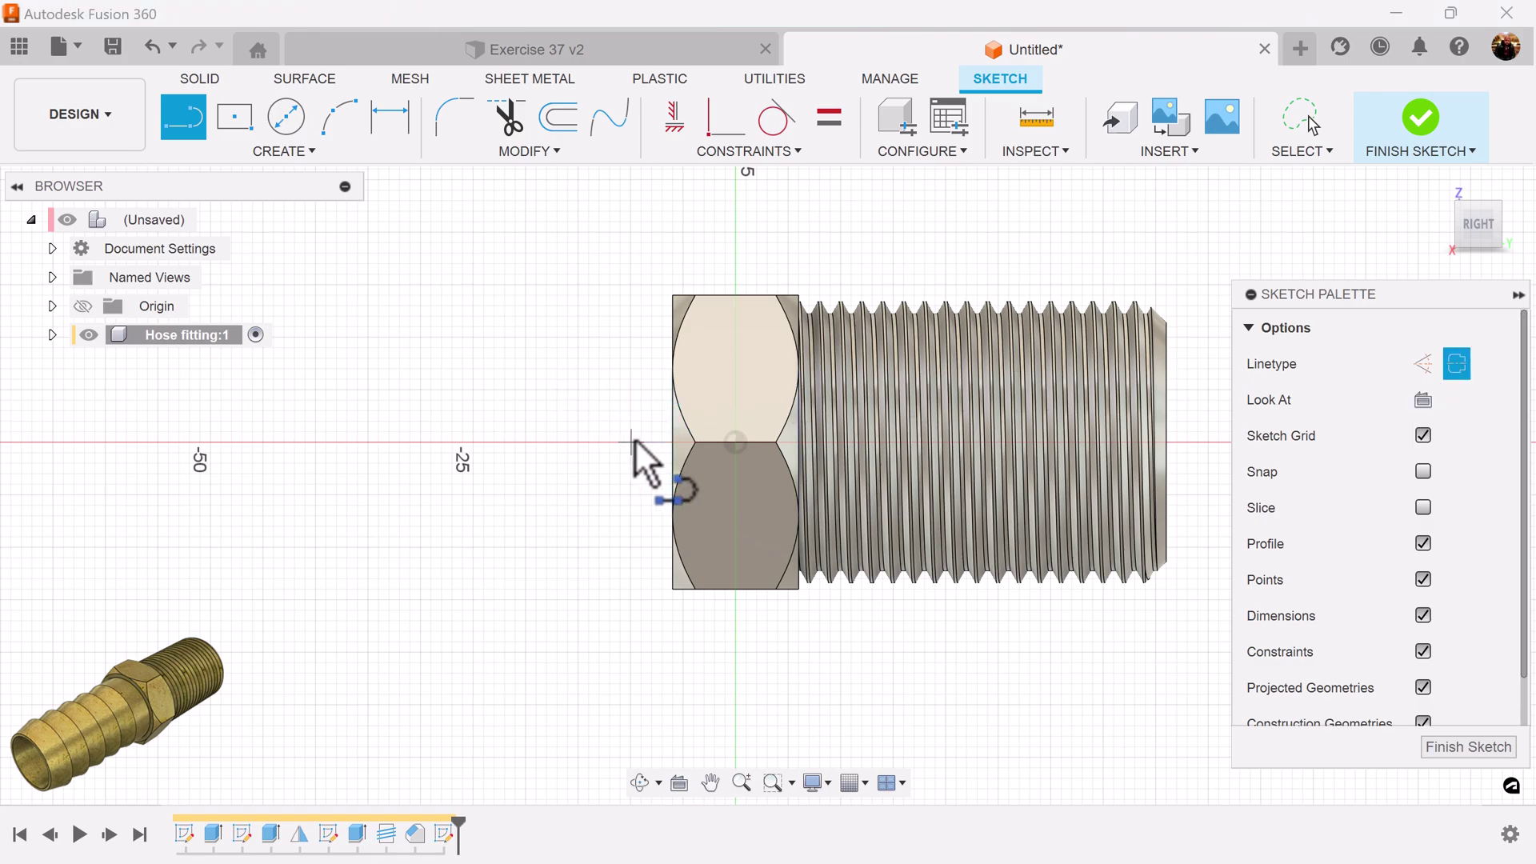
{"action": "left_click", "coordinate": [672, 442]}
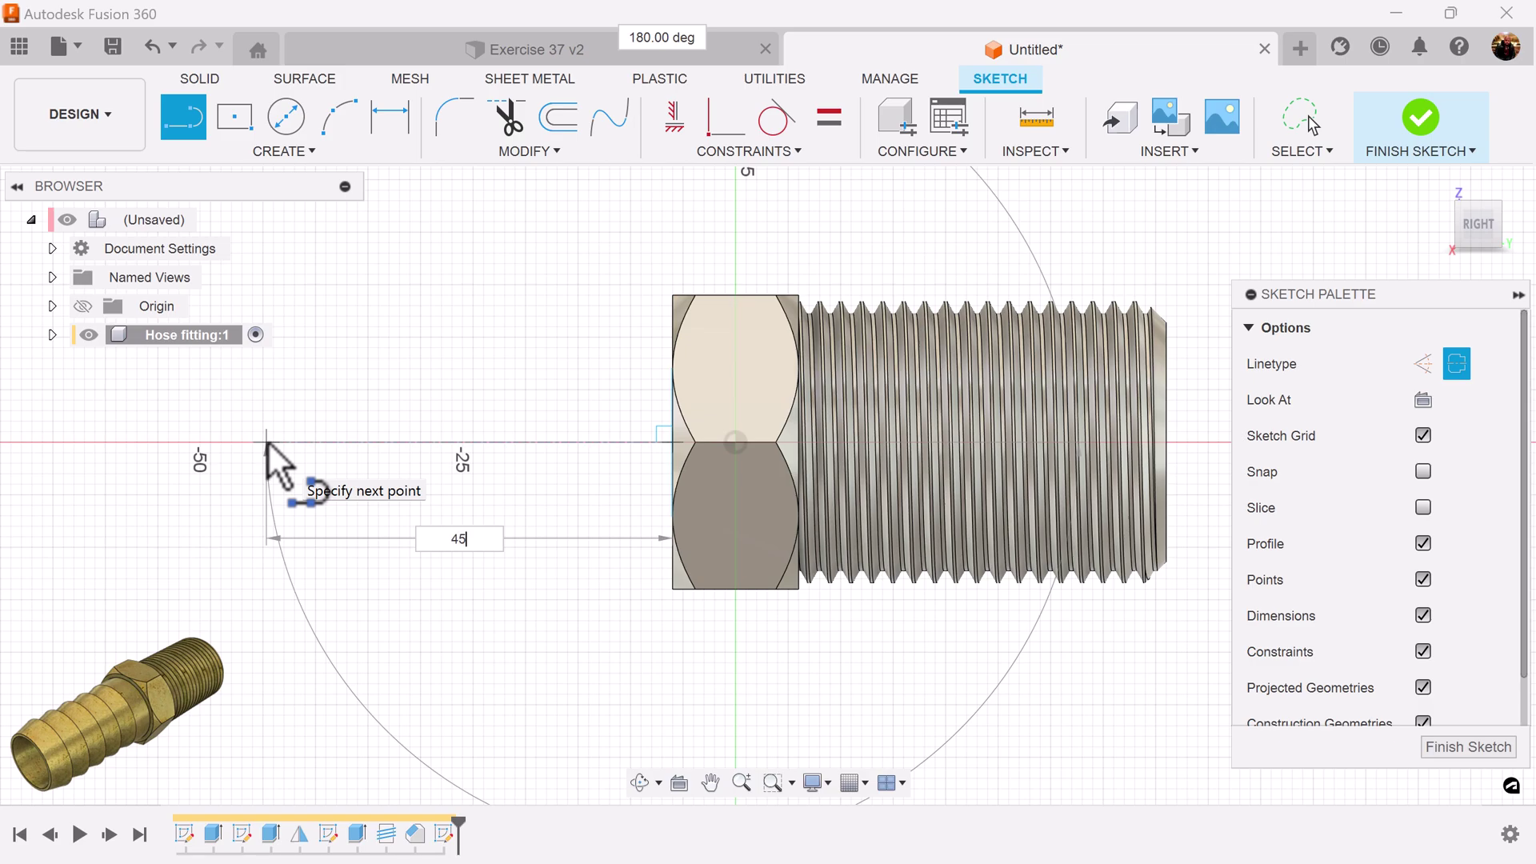
{"action": "type", "text": "45"}
{"action": "key", "text": "Tab"}
{"action": "key", "text": "Return"}
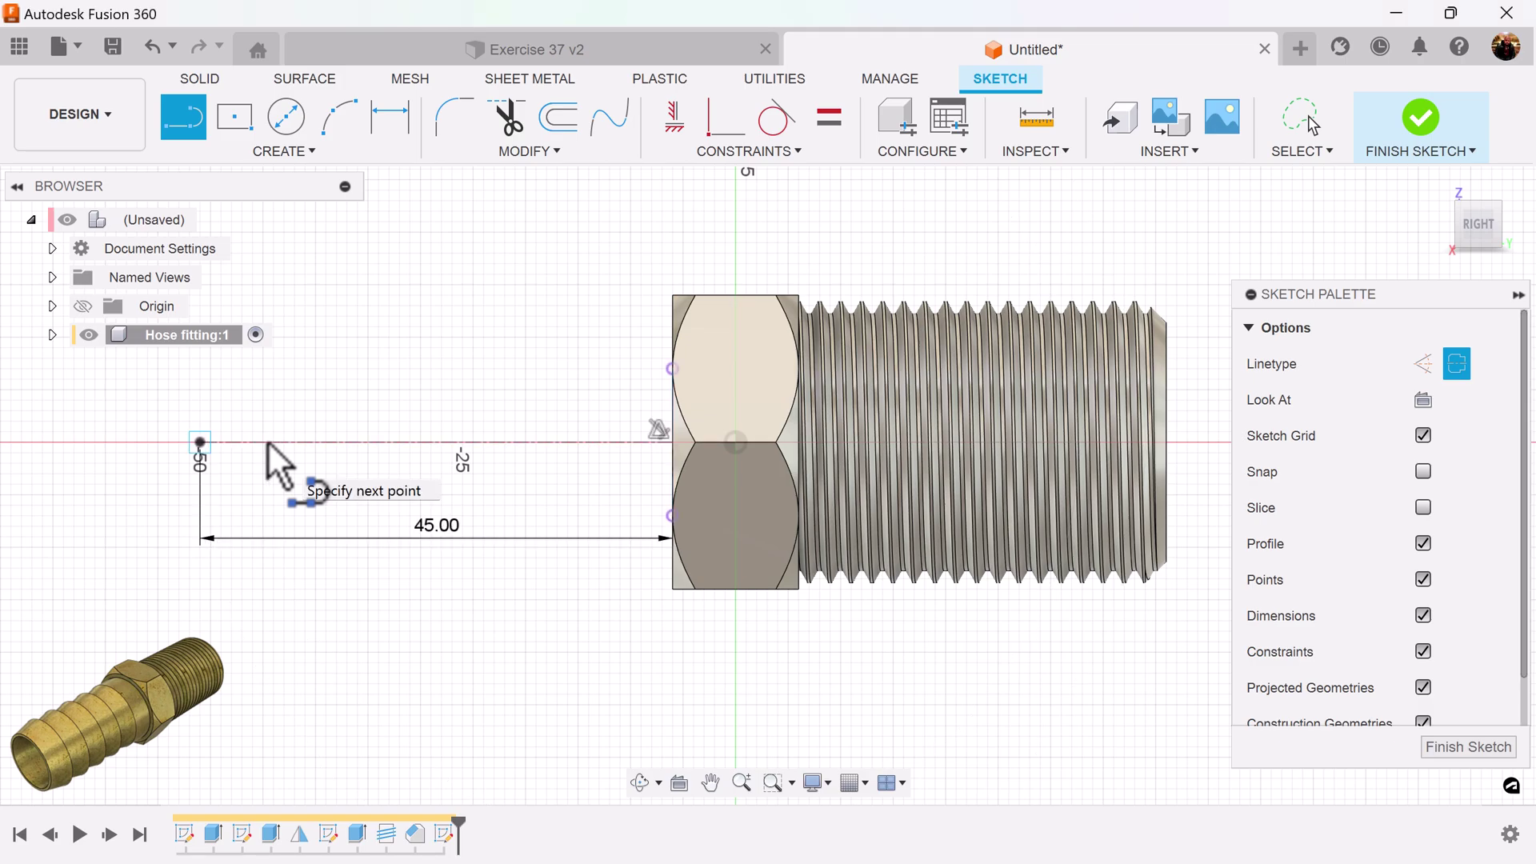
{"action": "middle_click_drag", "start_coordinate": [280, 464], "coordinate": [541, 496]}
{"action": "scroll", "coordinate": [542, 496], "scroll_direction": "down", "scroll_amount": 2}
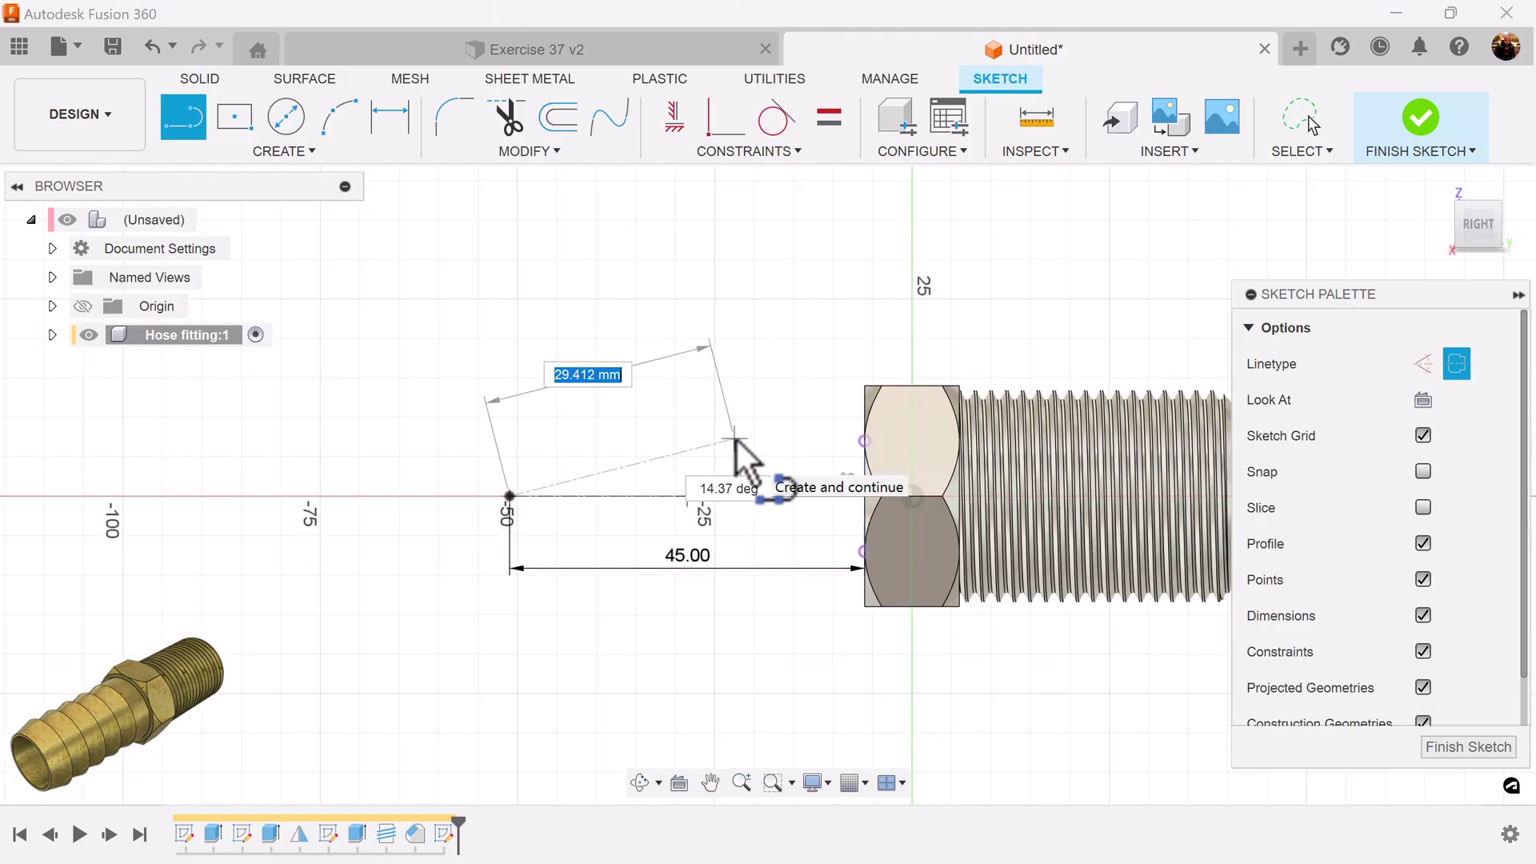
{"action": "key", "text": "Escape"}
{"action": "key", "text": "Escape"}
{"action": "middle_click_drag", "start_coordinate": [762, 456], "coordinate": [691, 462]}
{"action": "scroll", "coordinate": [644, 480], "scroll_direction": "up", "scroll_amount": 1}
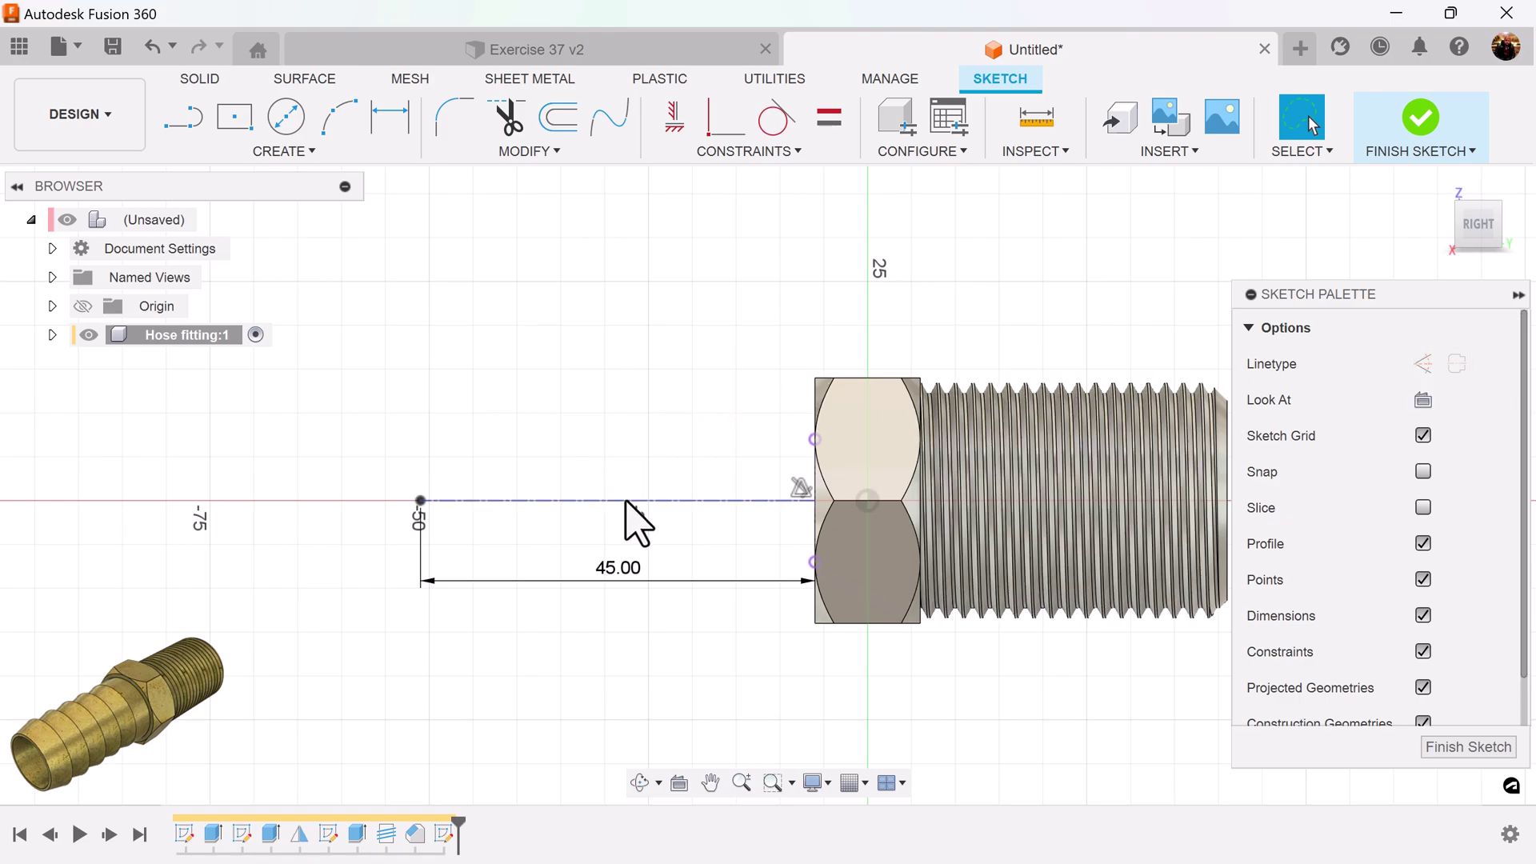
{"action": "left_click", "coordinate": [626, 502]}
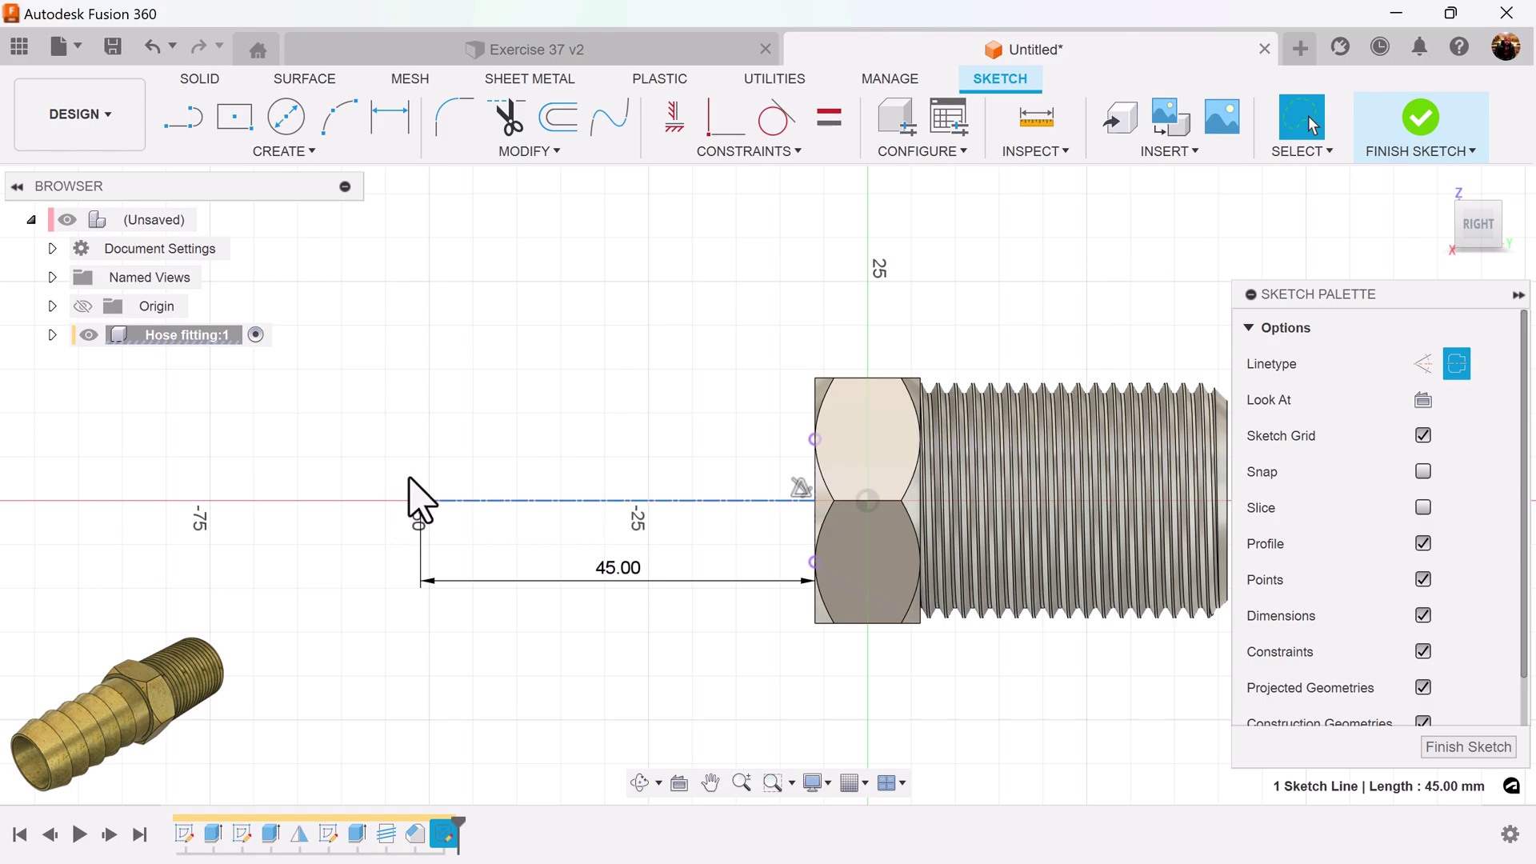
- Draw a 10.50 mm vertical line up from the point at -50
{"action": "key", "text": "Escape"}
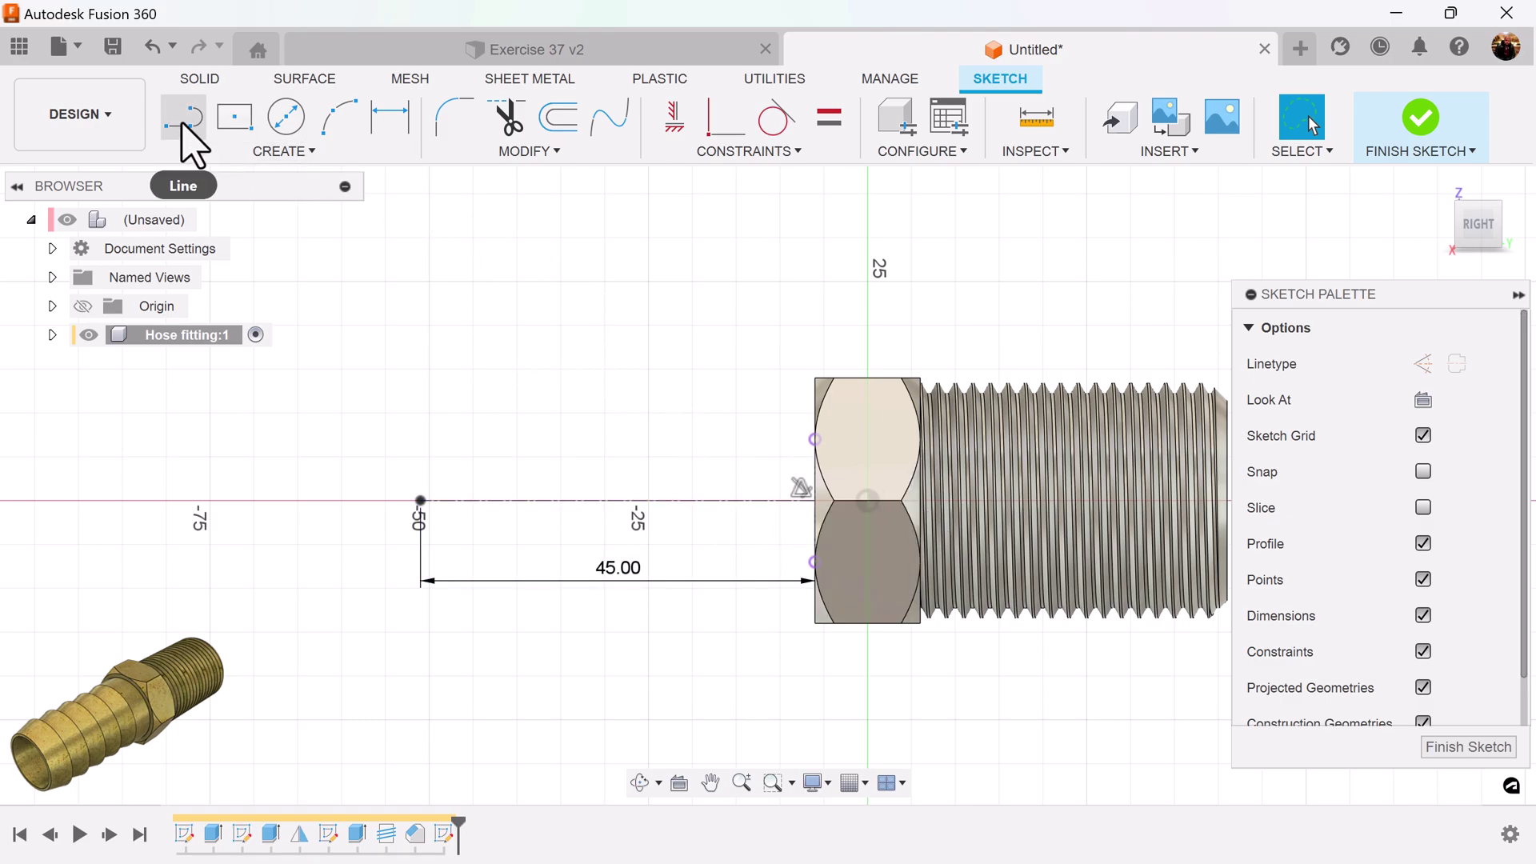
{"action": "left_click", "coordinate": [182, 121]}
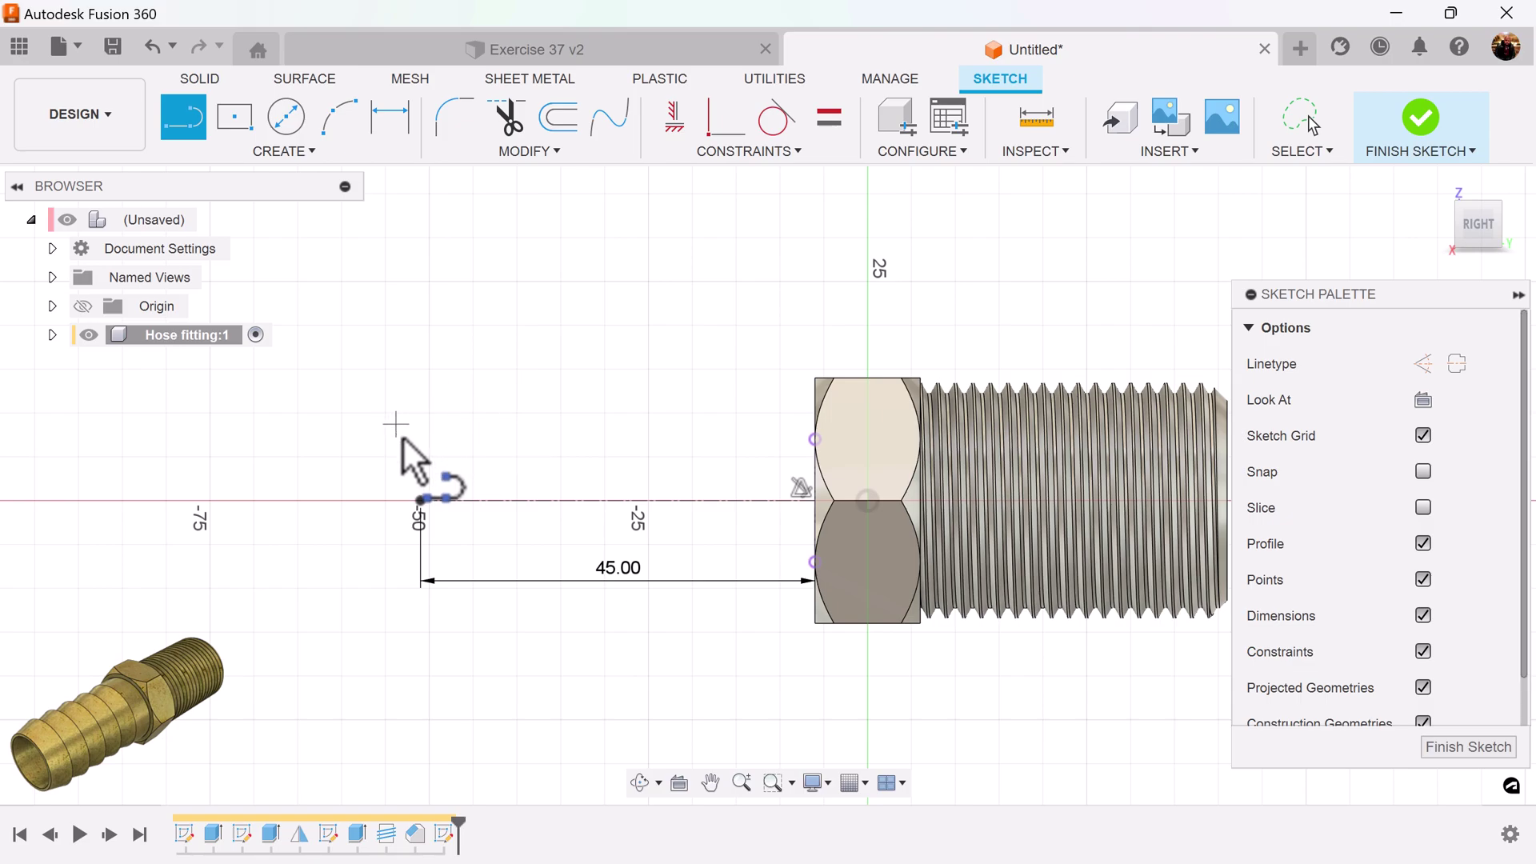
{"action": "left_click", "coordinate": [420, 501]}
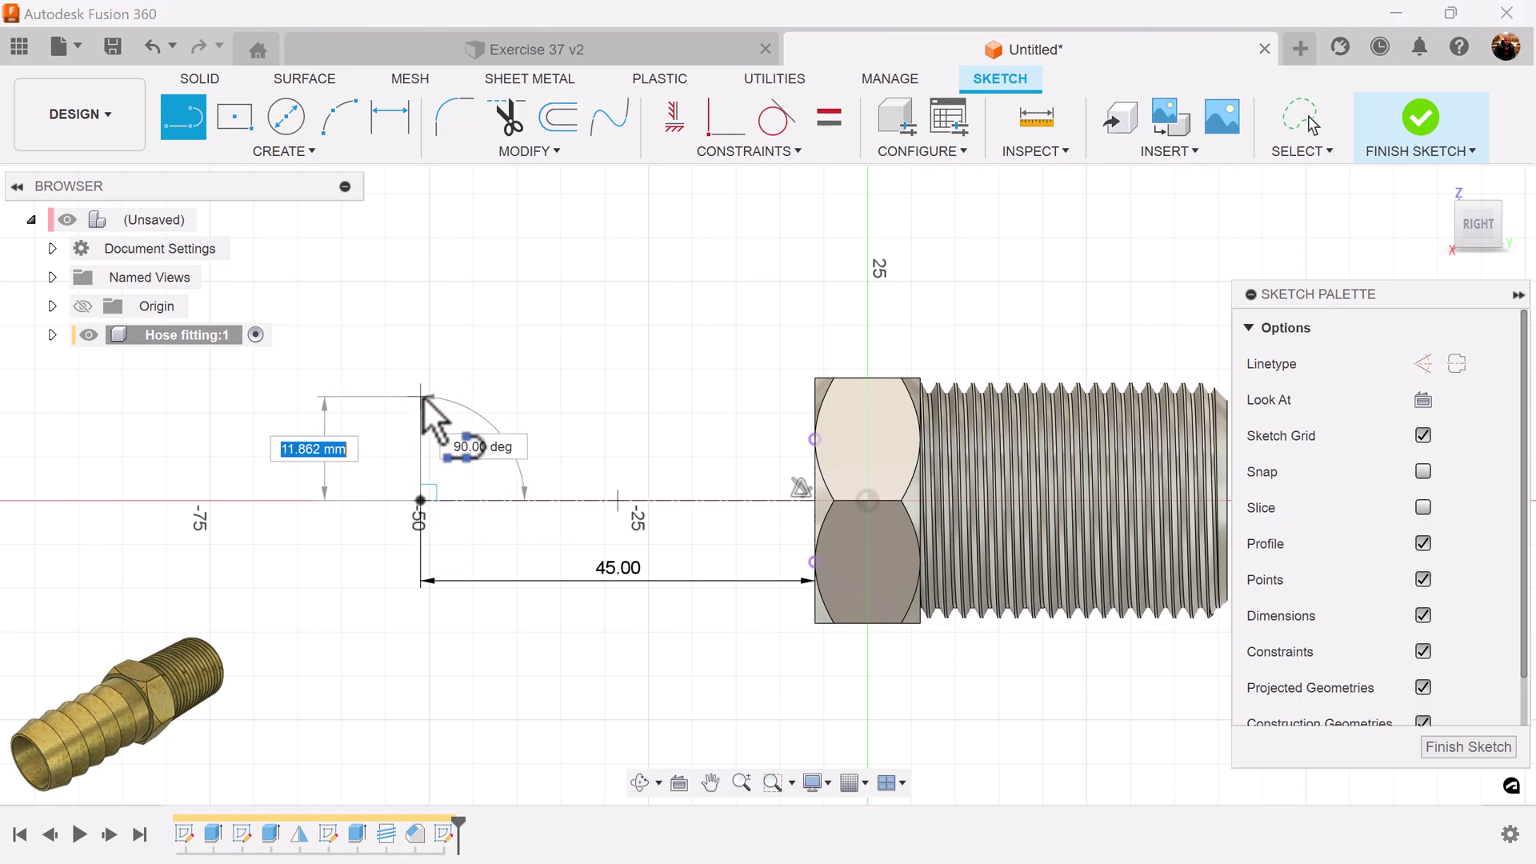
{"action": "type", "text": "10"}
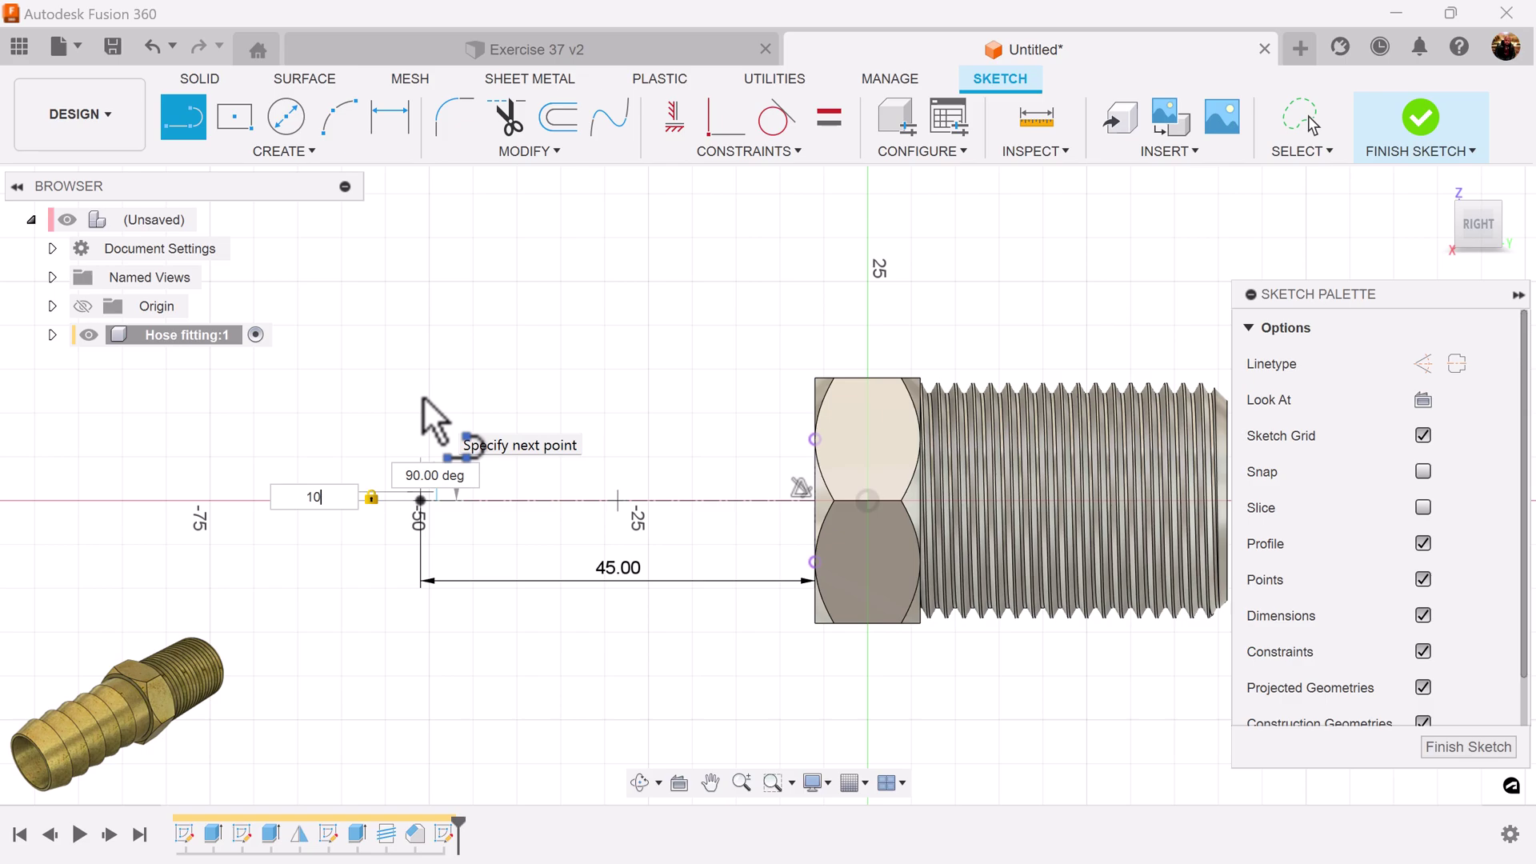
{"action": "type", "text": ".50"}
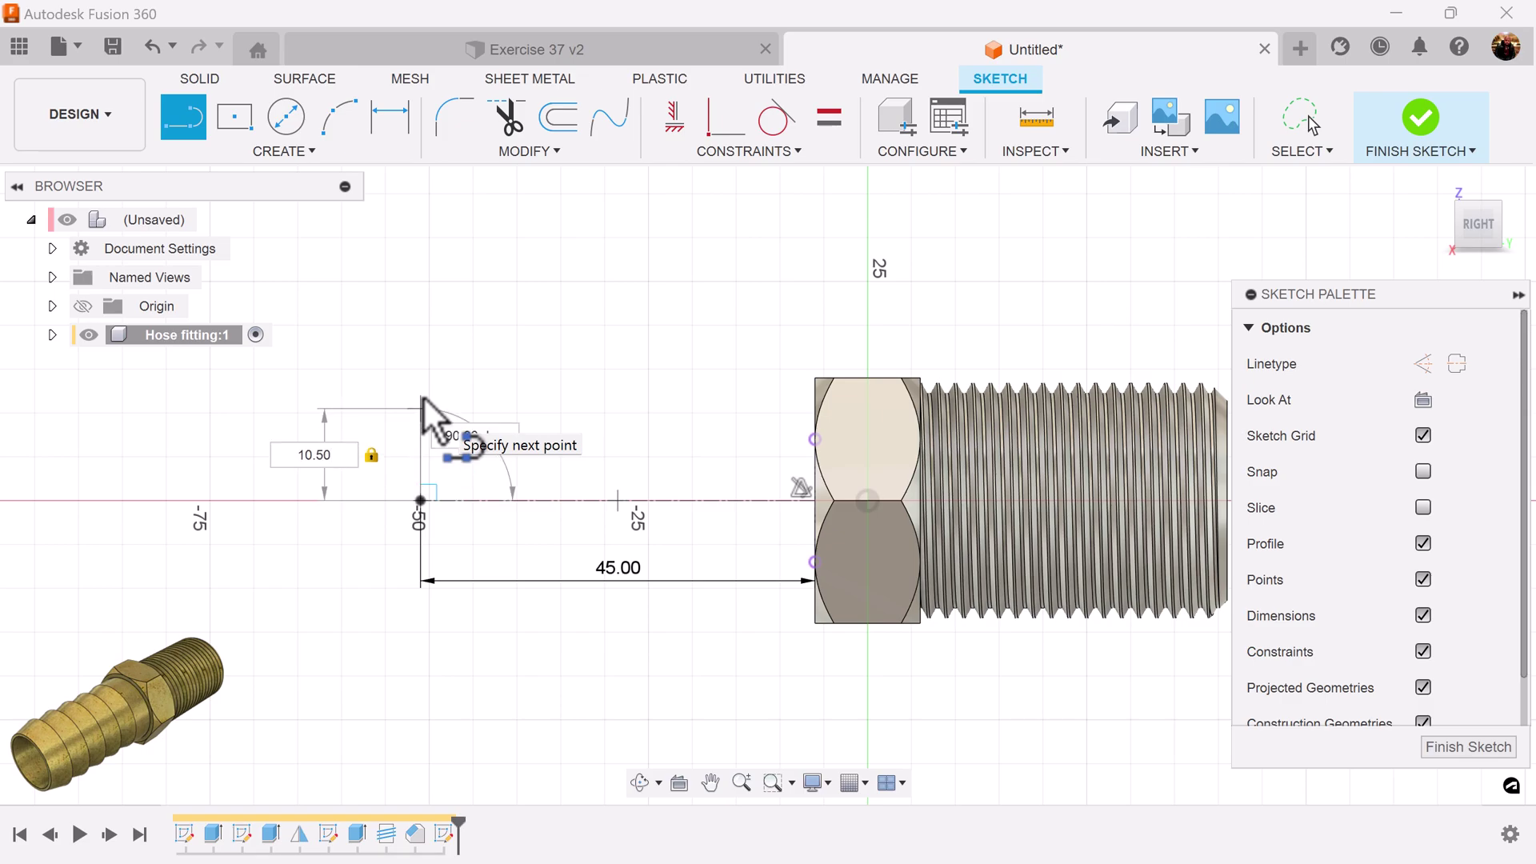
{"action": "key", "text": "Return"}
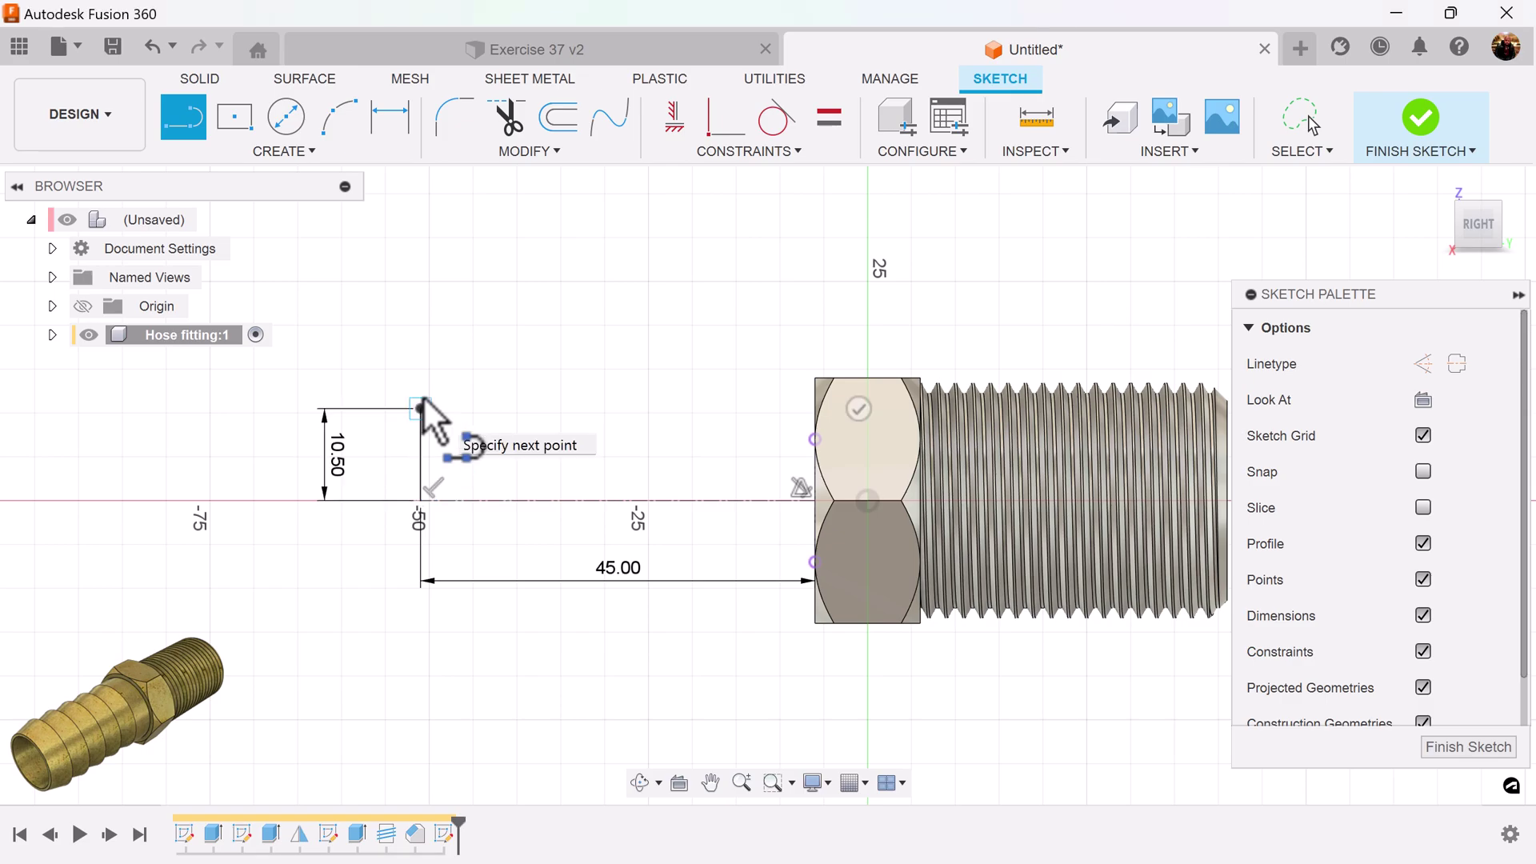
- Switch to Construction linetype and draw a dashed line to the hex nut face
{"action": "left_click", "coordinate": [1423, 363]}
{"action": "scroll", "coordinate": [835, 424], "scroll_direction": "up", "scroll_amount": 3}
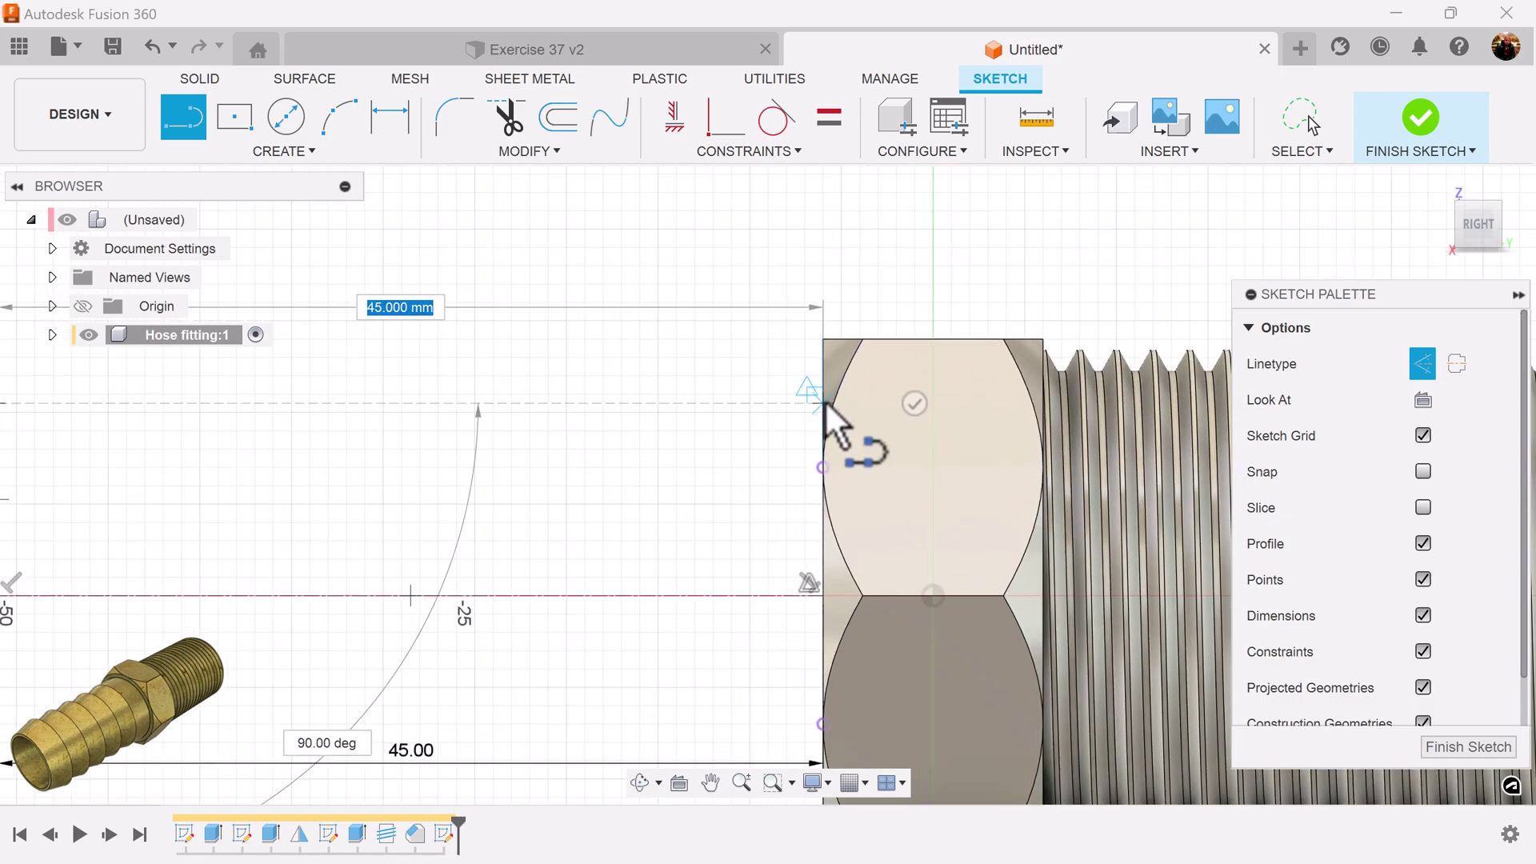
{"action": "left_click", "coordinate": [824, 403]}
{"action": "scroll", "coordinate": [761, 520], "scroll_direction": "down", "scroll_amount": 2}
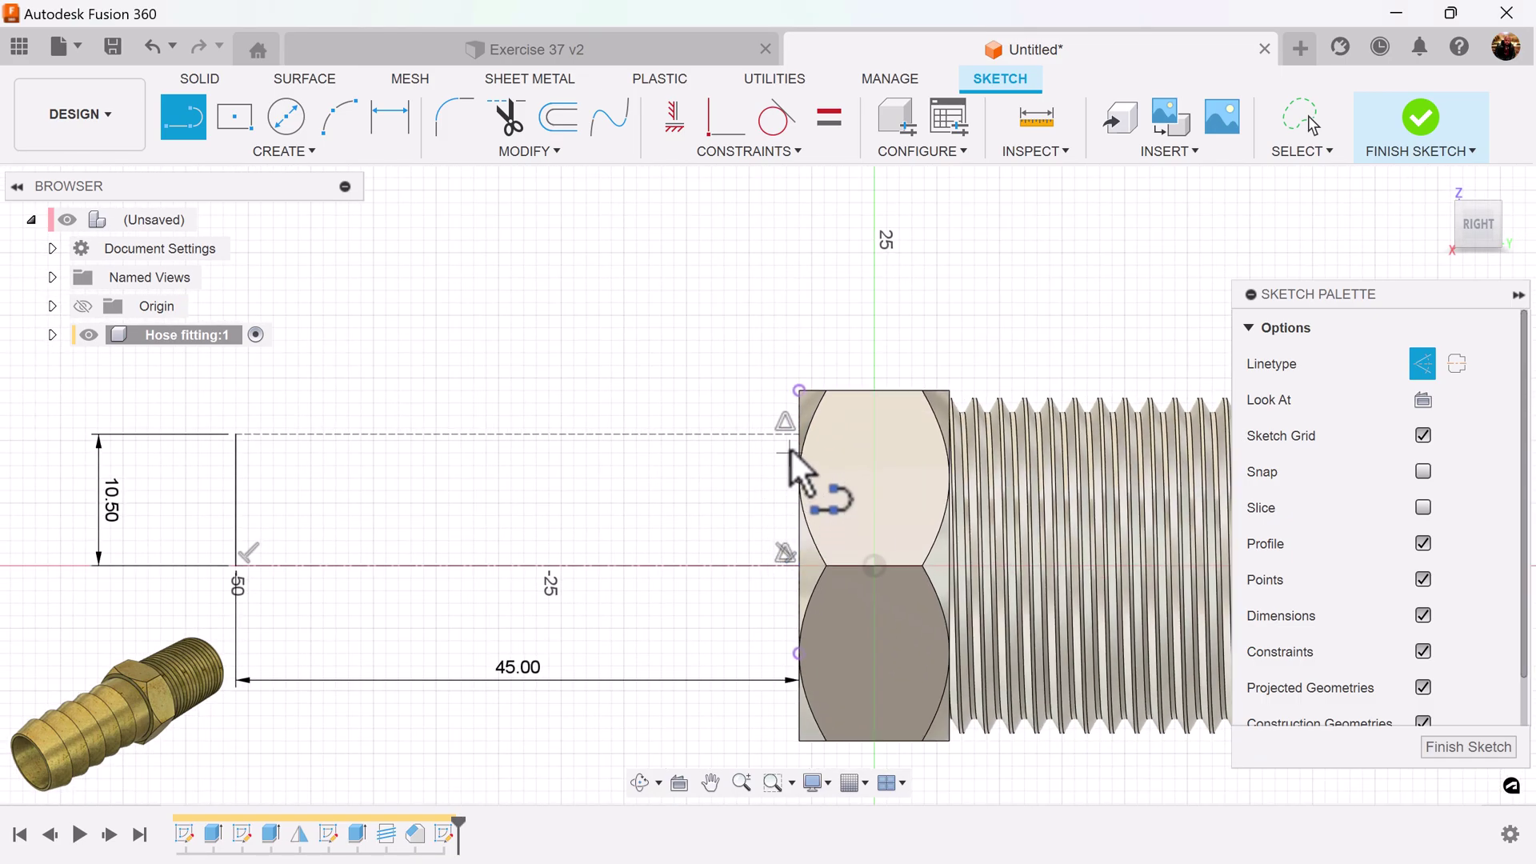
{"action": "middle_click_drag", "start_coordinate": [736, 480], "coordinate": [796, 479]}
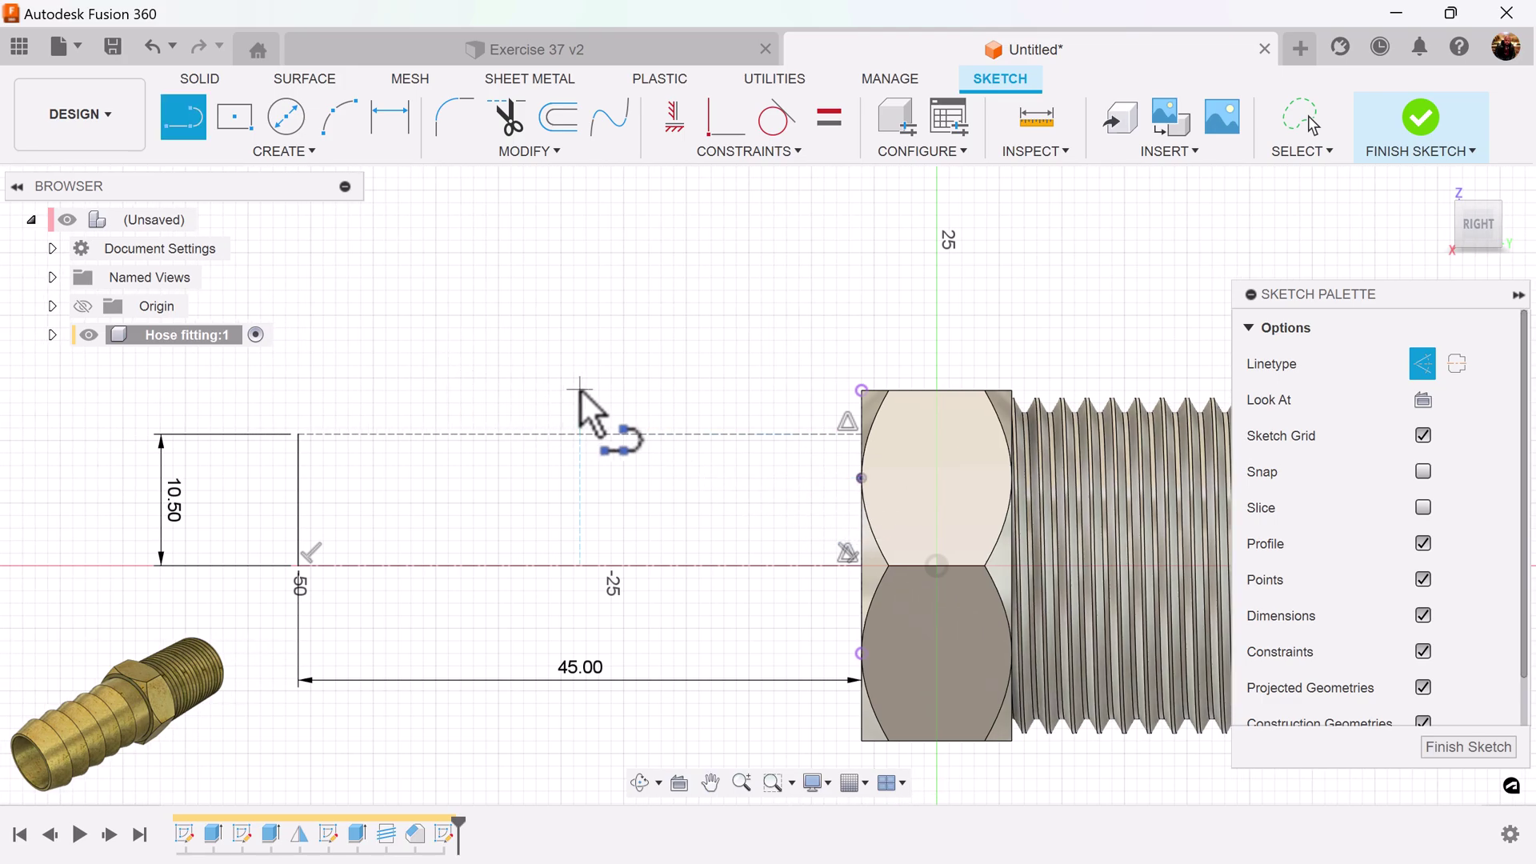
- Draw a 45 mm horizontal line leftward from the hex nut's top-left corner
{"action": "left_click", "coordinate": [861, 399]}
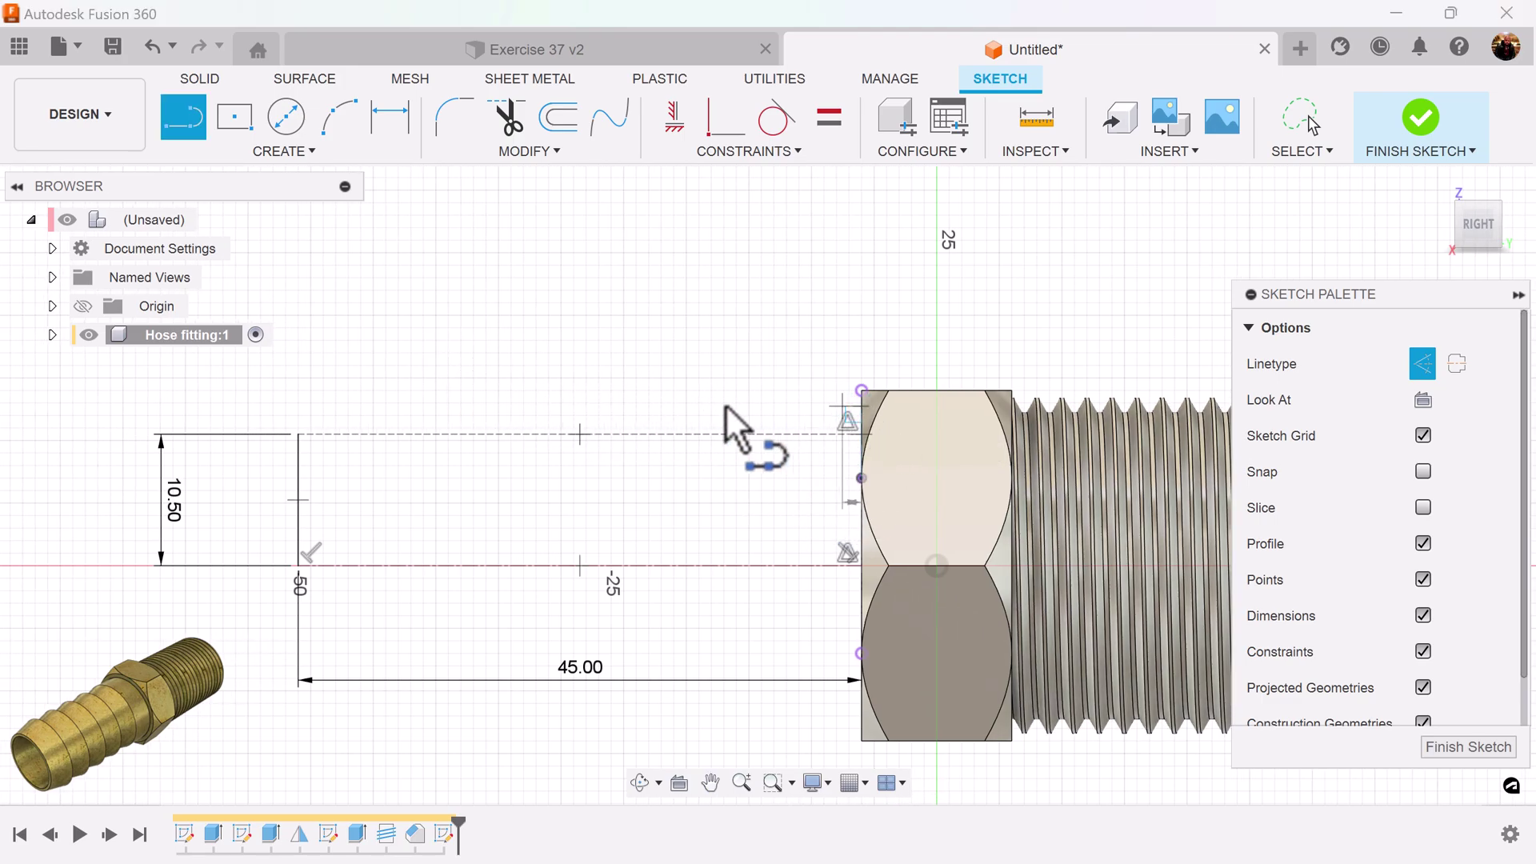
{"action": "left_click", "coordinate": [299, 406]}
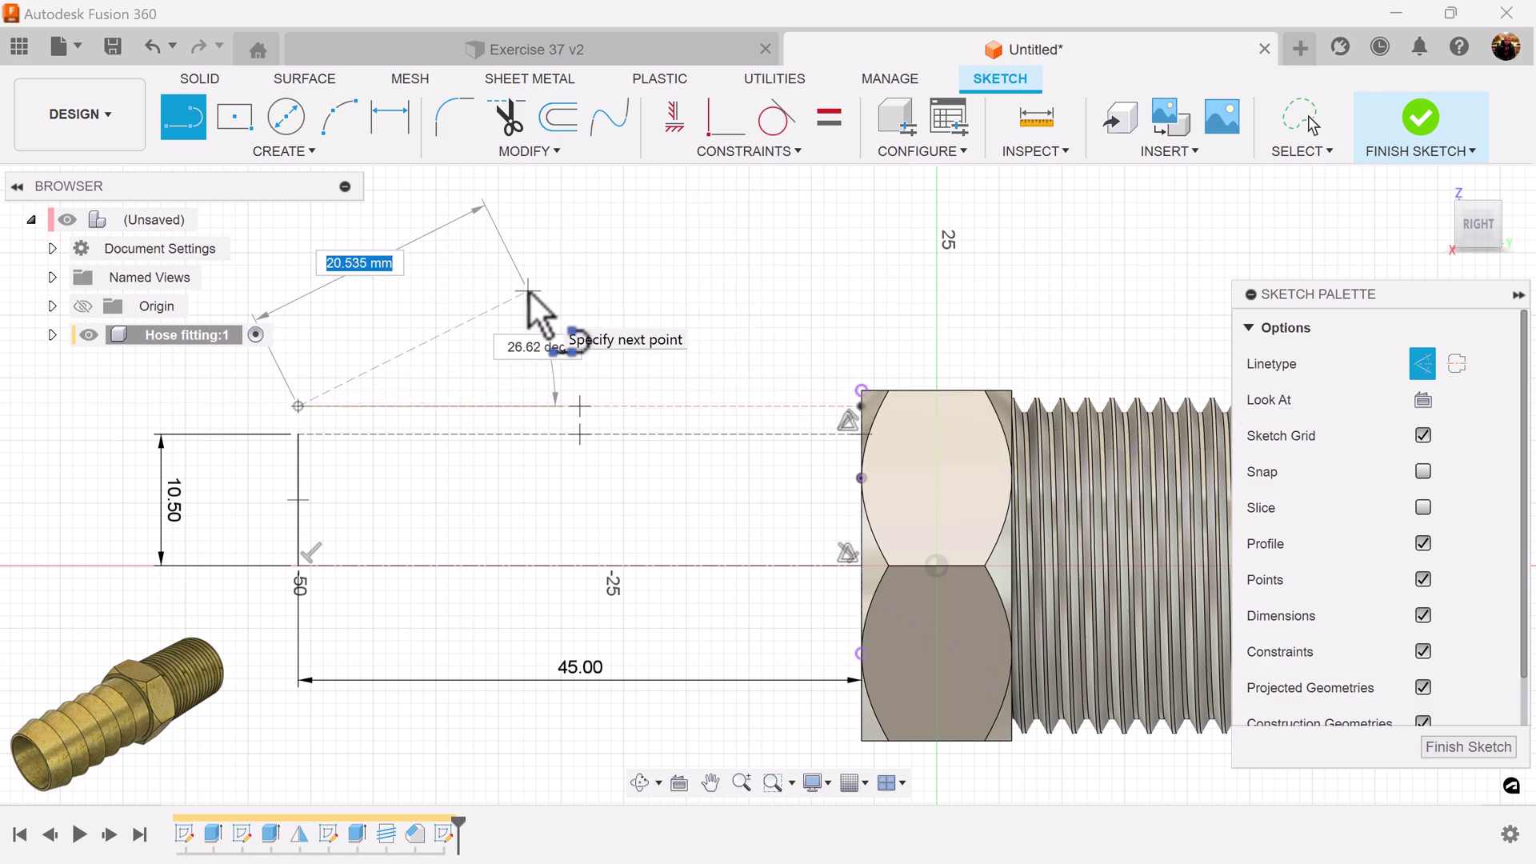
{"action": "key", "text": "Escape"}
- Dimension the gap between the two lines to 2.00 mm and pull the upper line's left end inward
{"action": "left_click", "coordinate": [390, 120]}
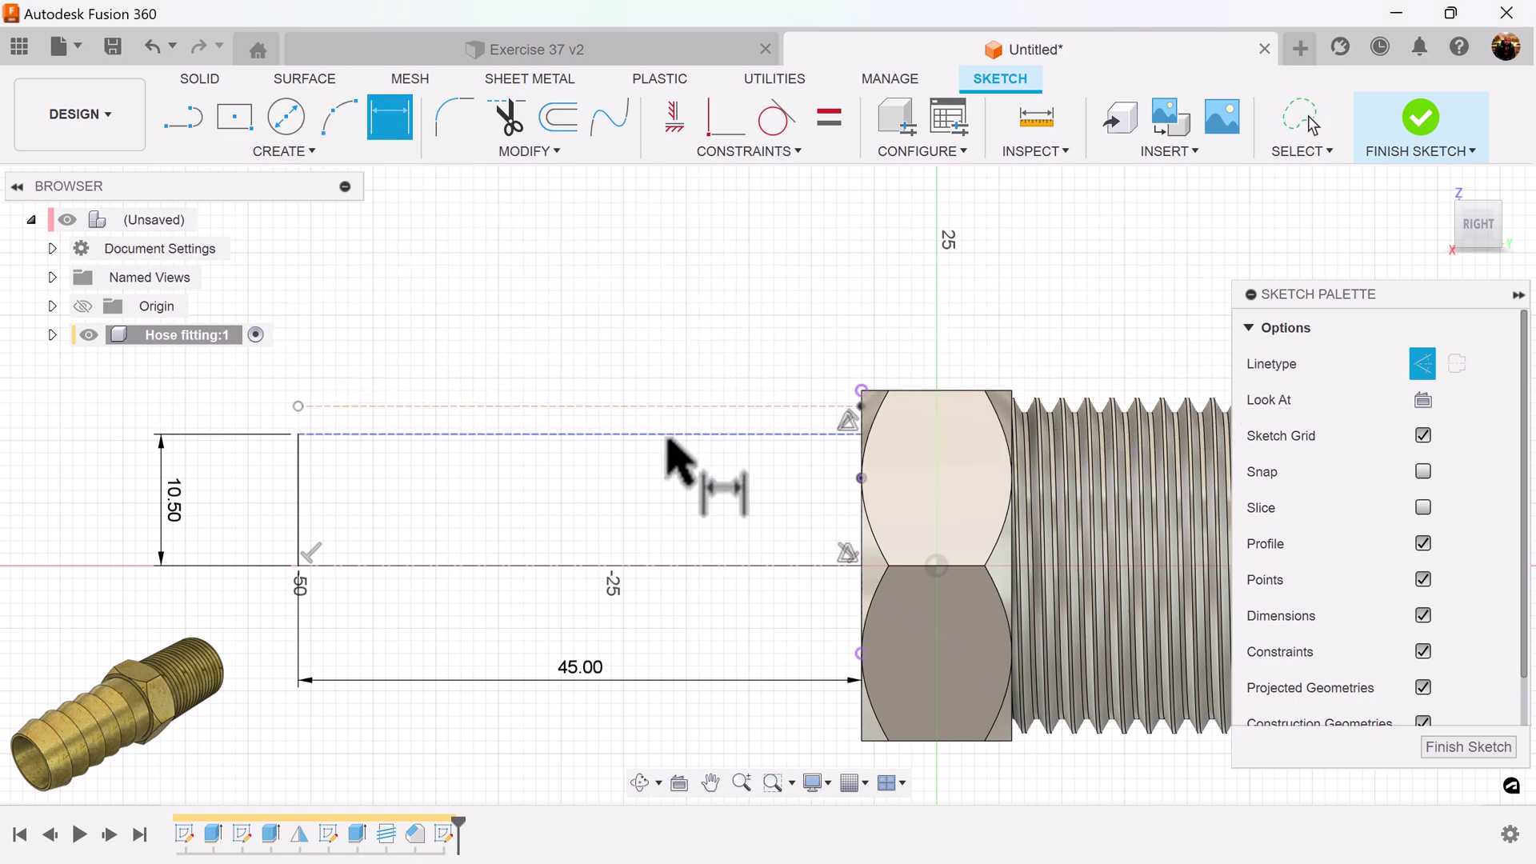
{"action": "left_click", "coordinate": [665, 436]}
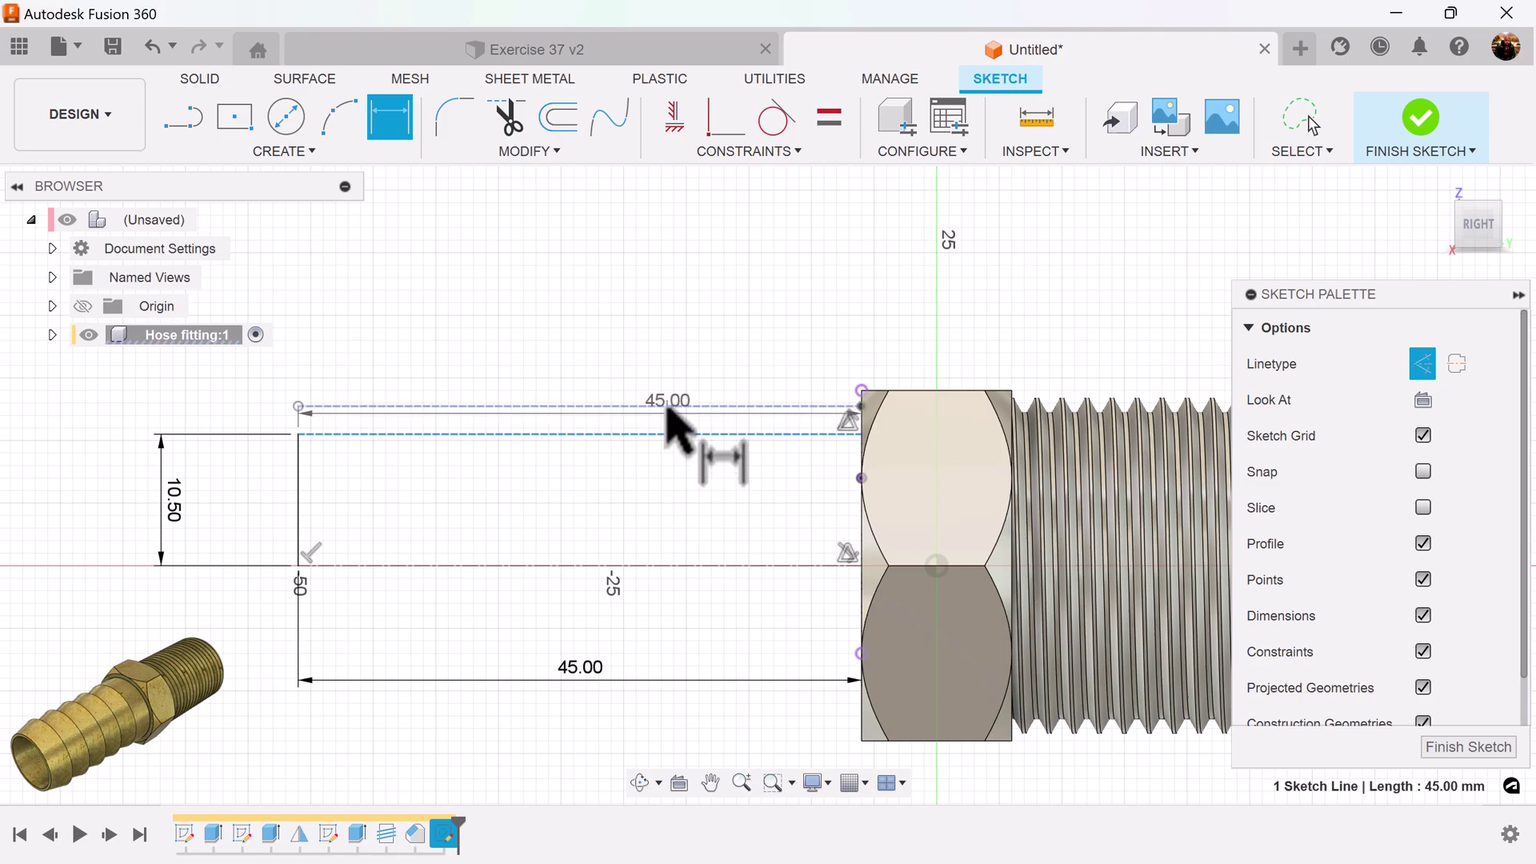
{"action": "left_click", "coordinate": [665, 410]}
{"action": "left_click", "coordinate": [263, 419]}
{"action": "type", "text": "12"}
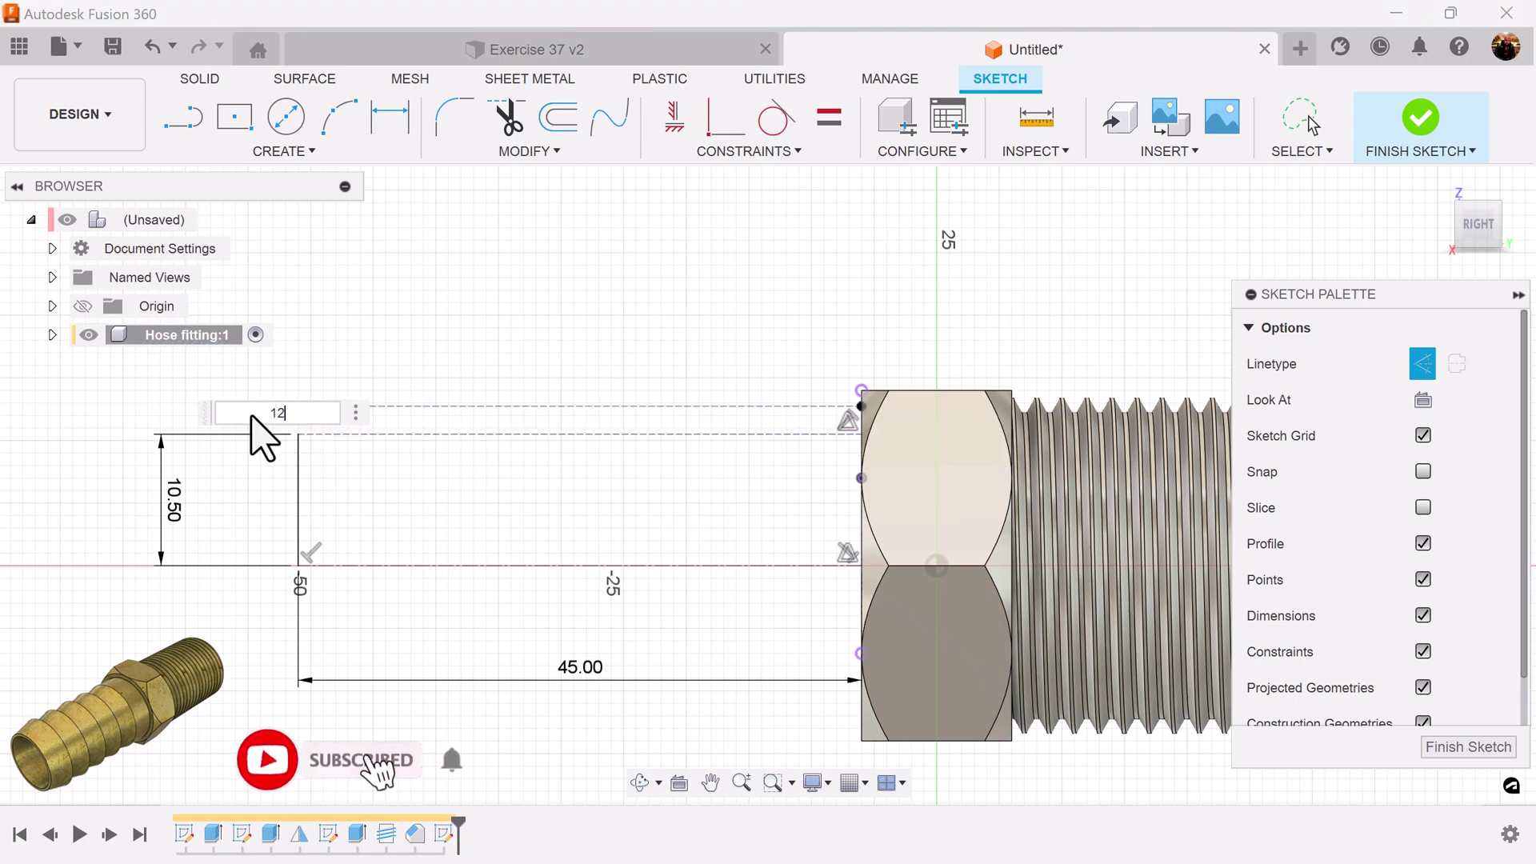
{"action": "key", "text": "Return"}
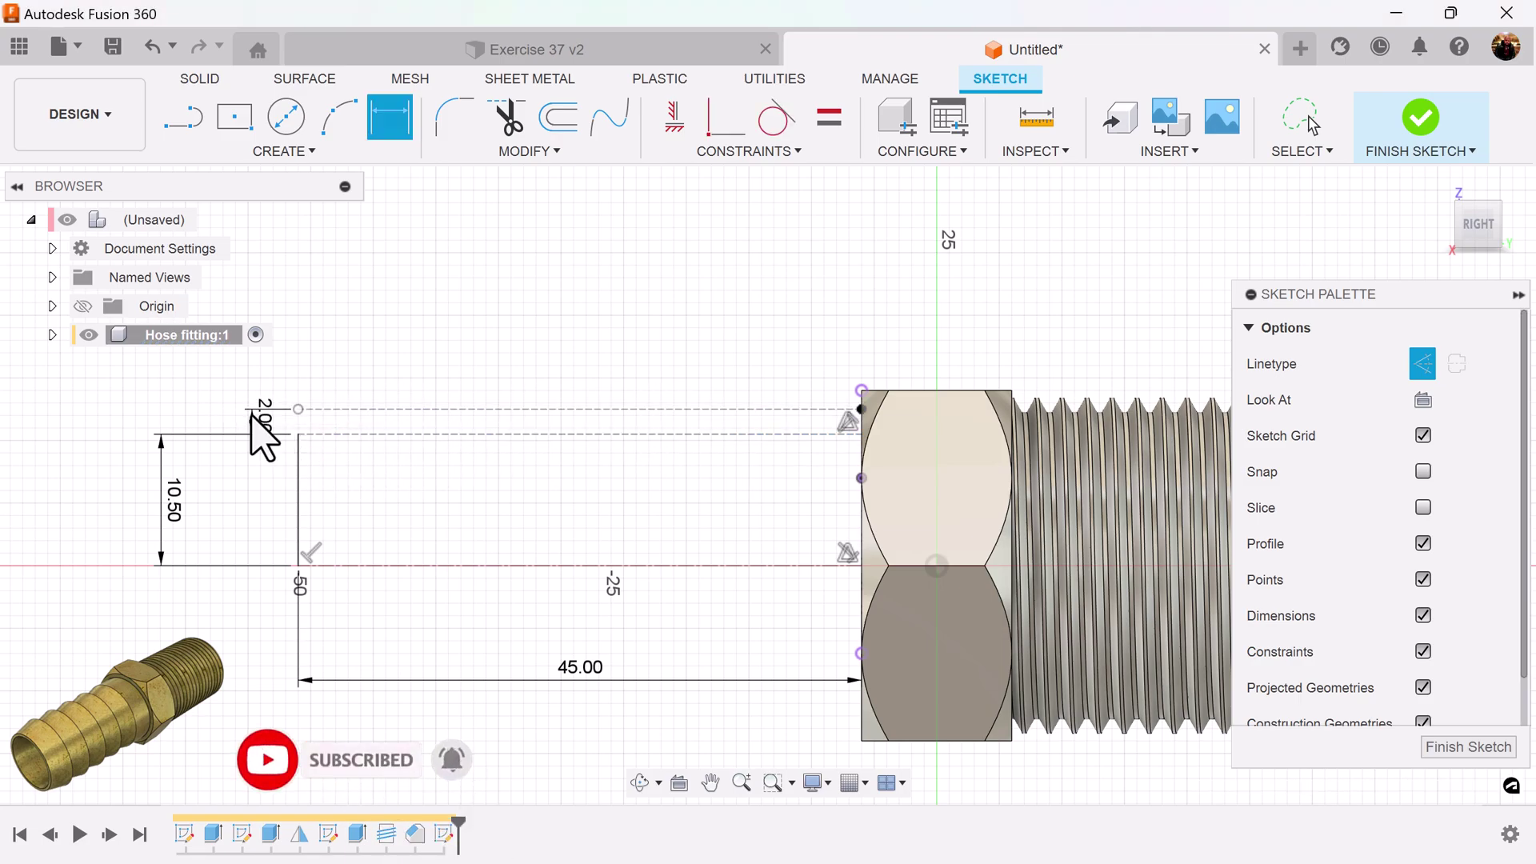
{"action": "scroll", "coordinate": [386, 365], "scroll_direction": "up", "scroll_amount": 2}
{"action": "scroll", "coordinate": [394, 405], "scroll_direction": "down", "scroll_amount": 1}
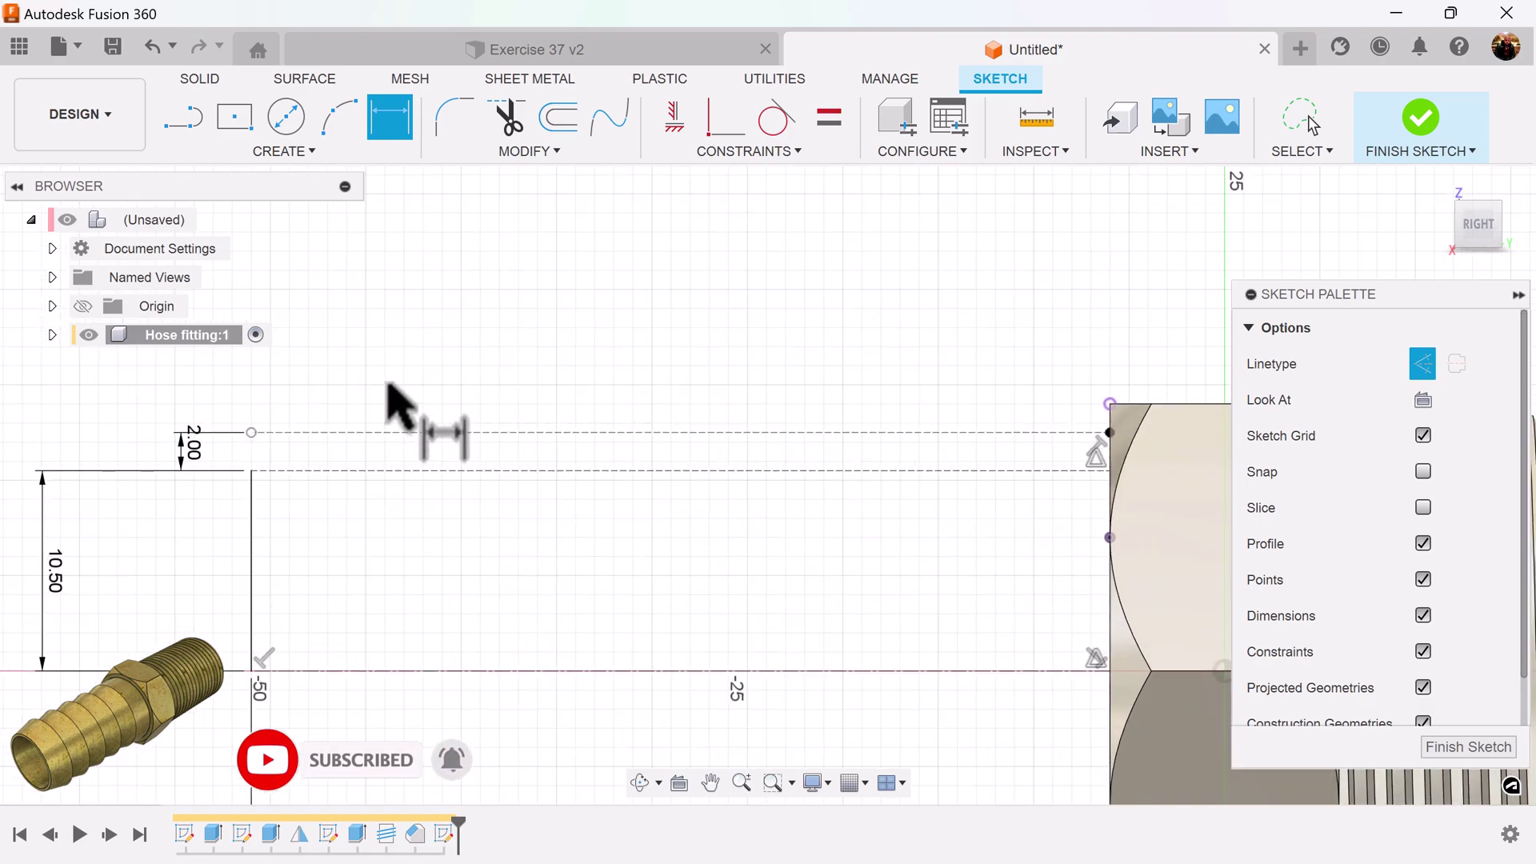
{"action": "key", "text": "Escape"}
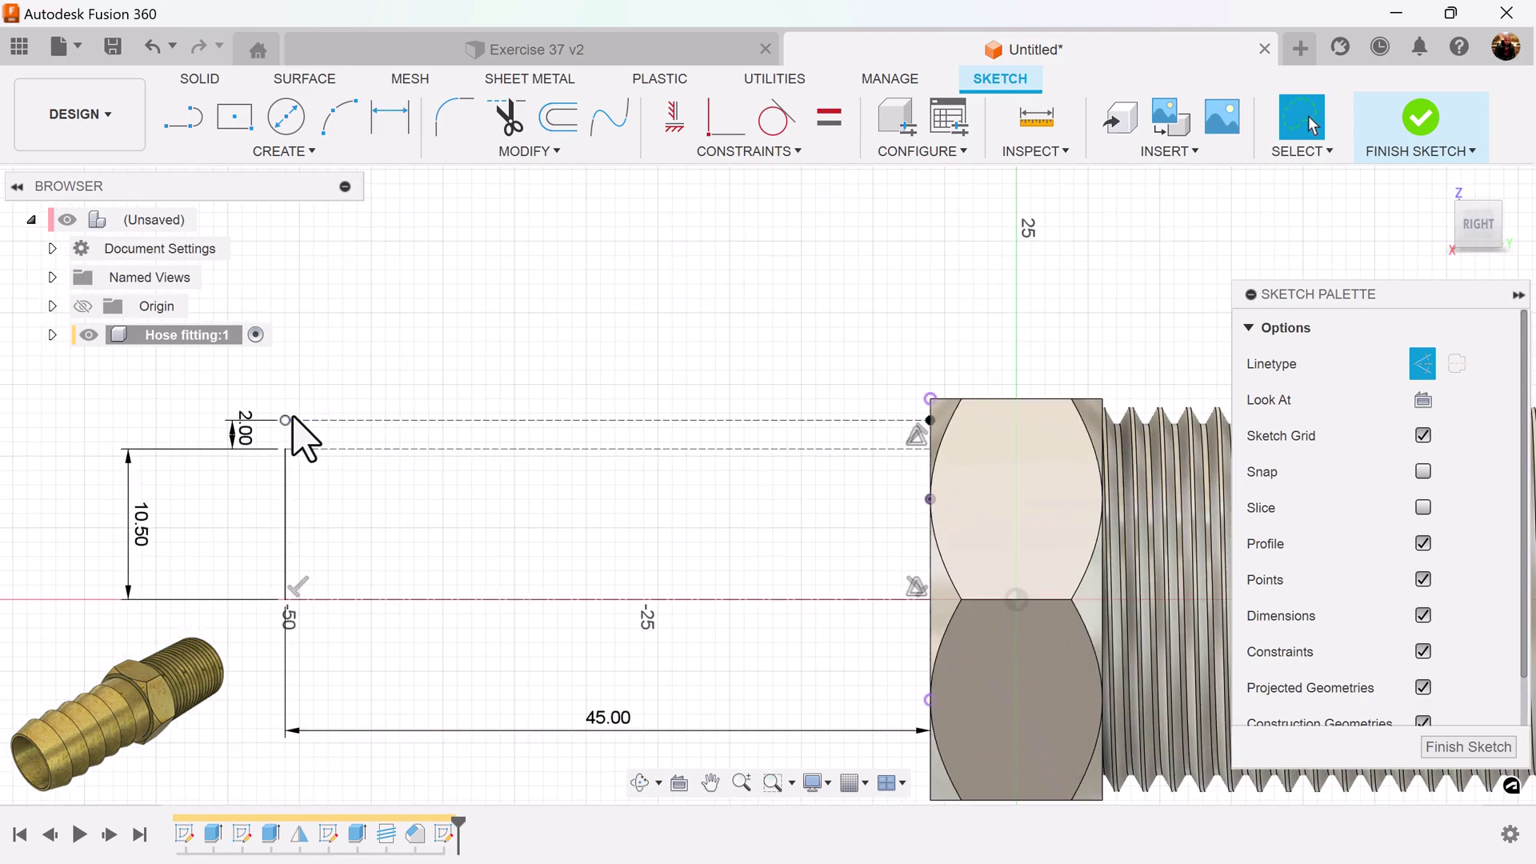
{"action": "left_click_drag", "start_coordinate": [286, 420], "coordinate": [409, 420]}
- Draw the barb triangle: a solid sloped line, a vertical side, and a base on the lower line
{"action": "left_click", "coordinate": [186, 128]}
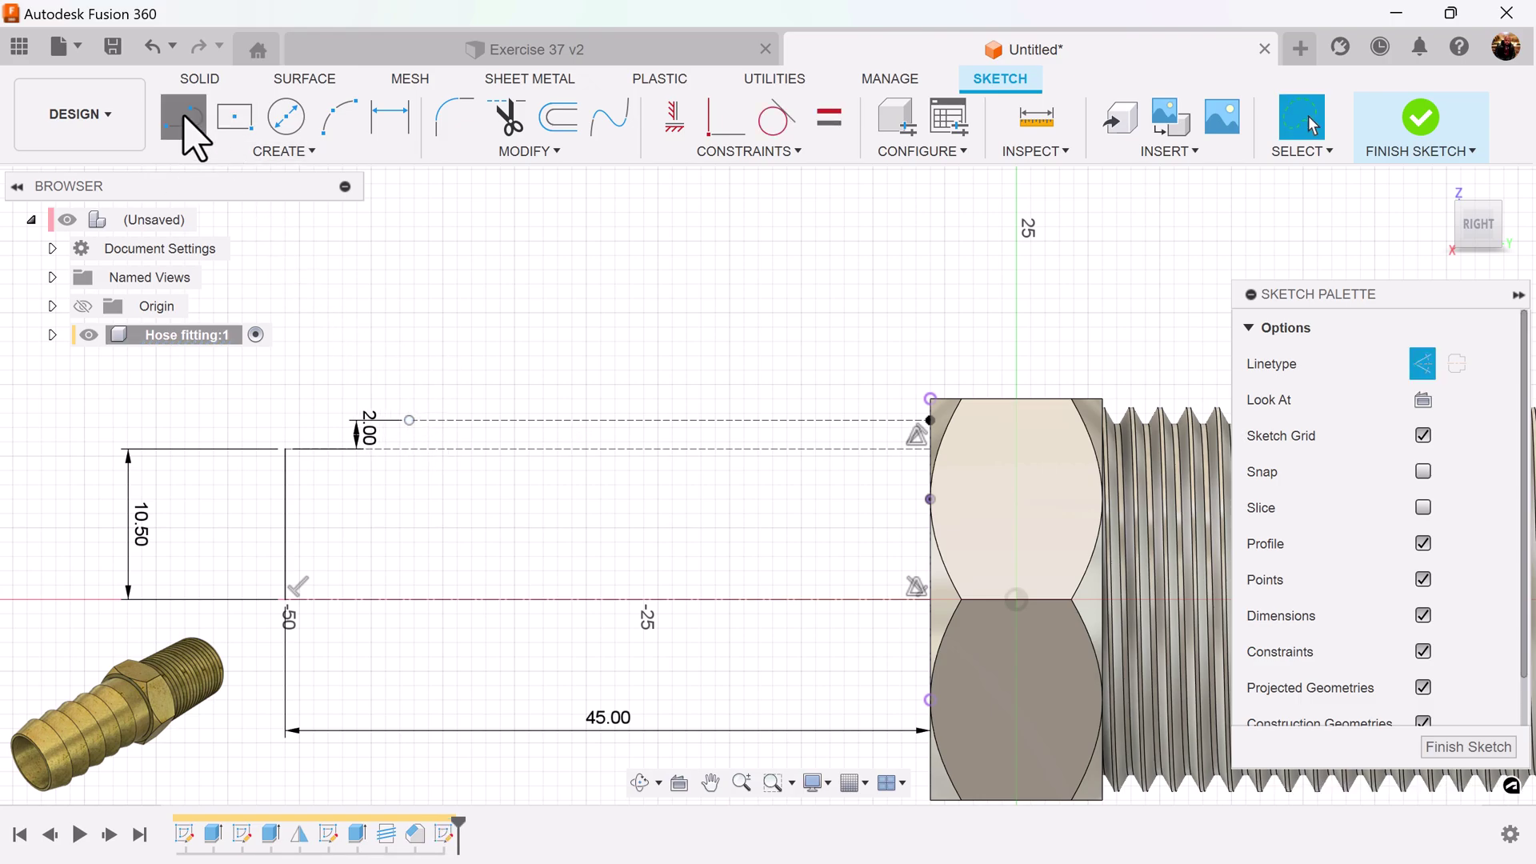
{"action": "scroll", "coordinate": [356, 424], "scroll_direction": "up", "scroll_amount": 3}
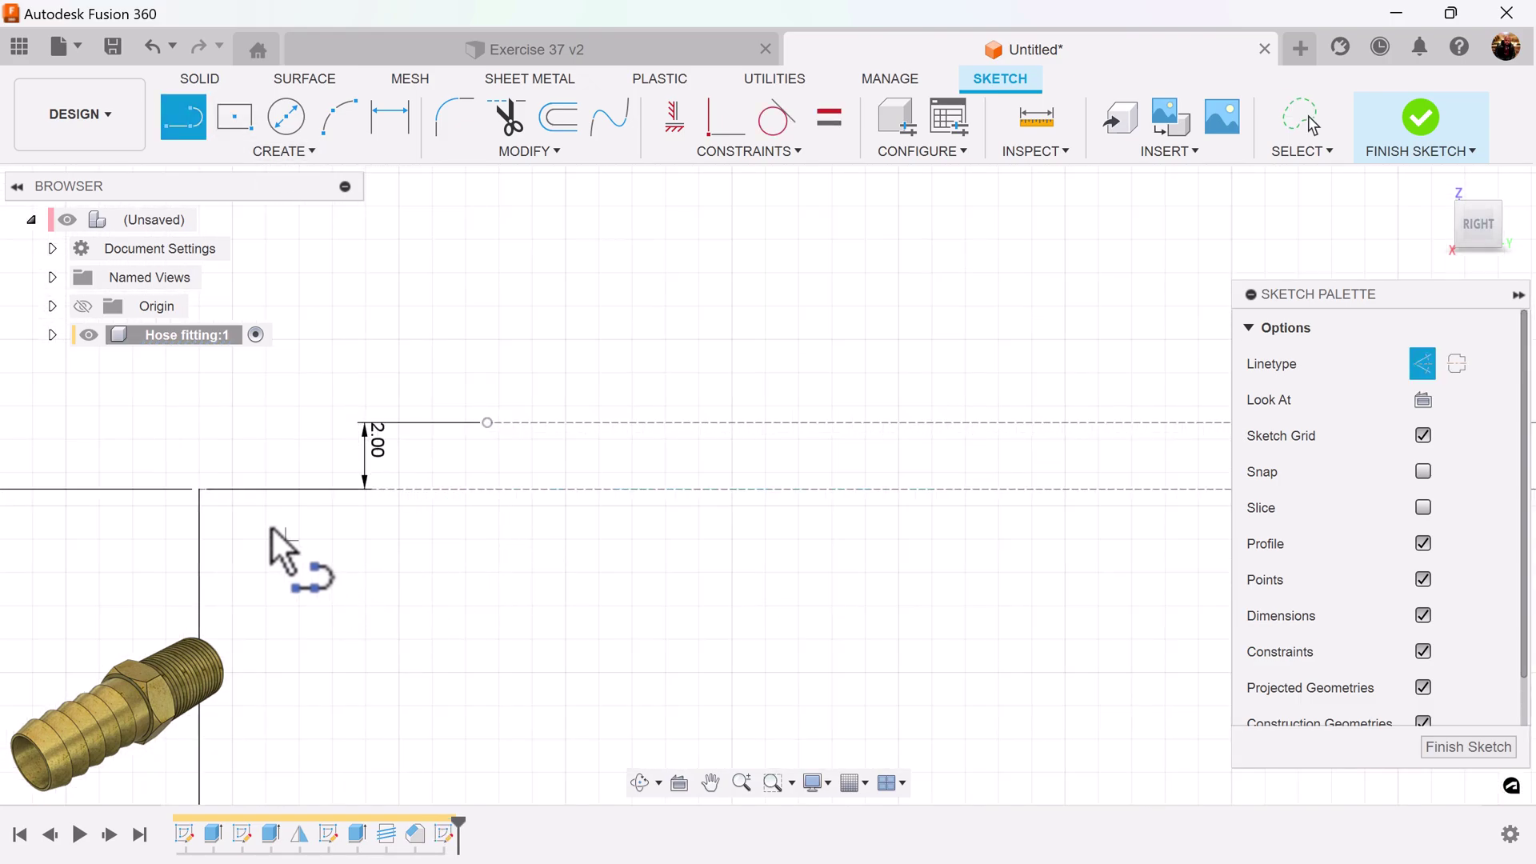
{"action": "left_click", "coordinate": [199, 489]}
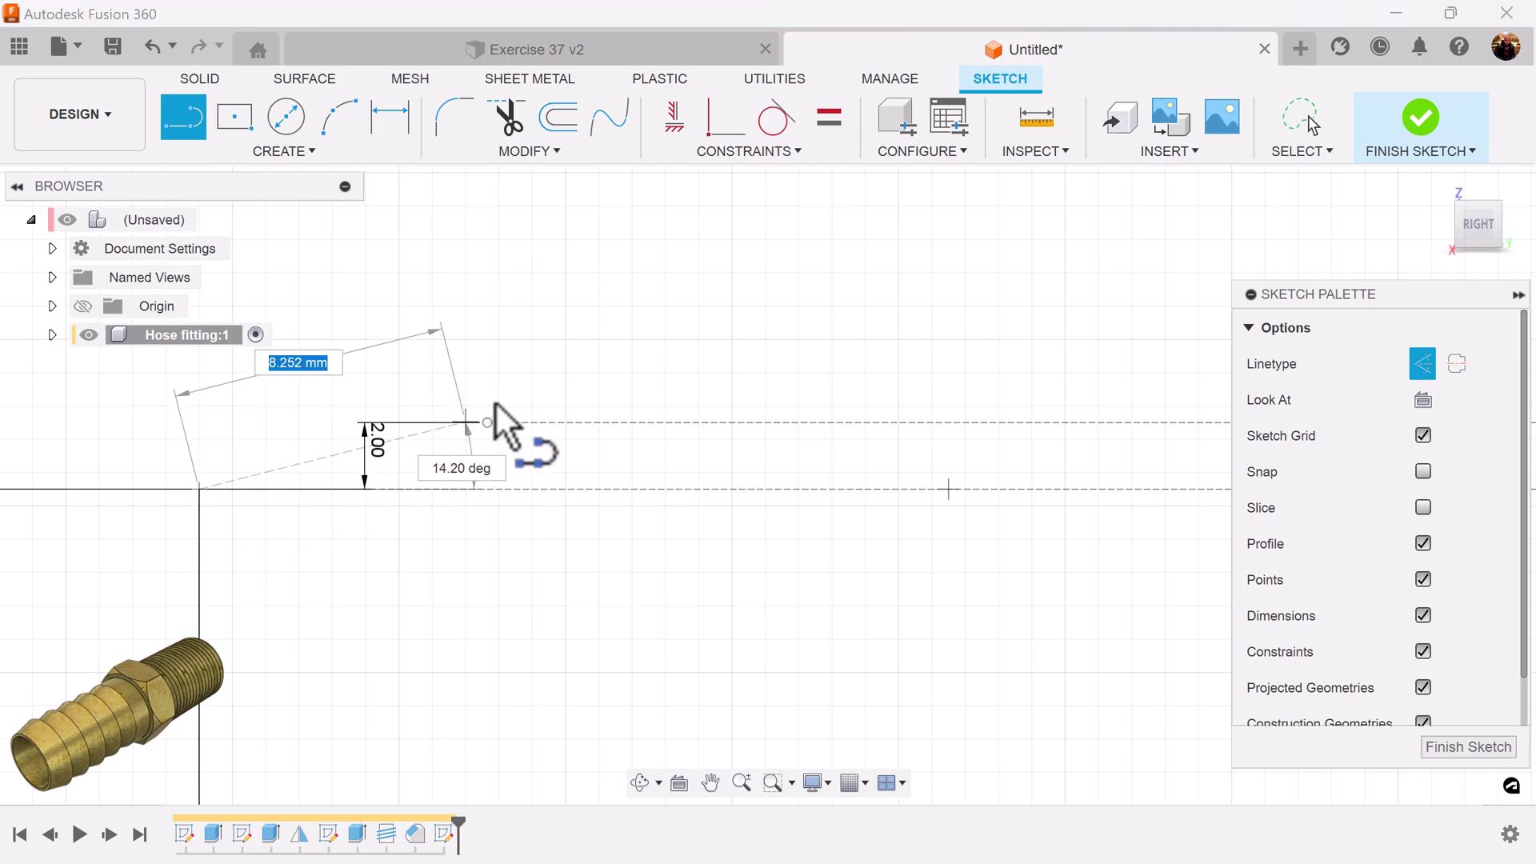
{"action": "left_click", "coordinate": [1422, 367]}
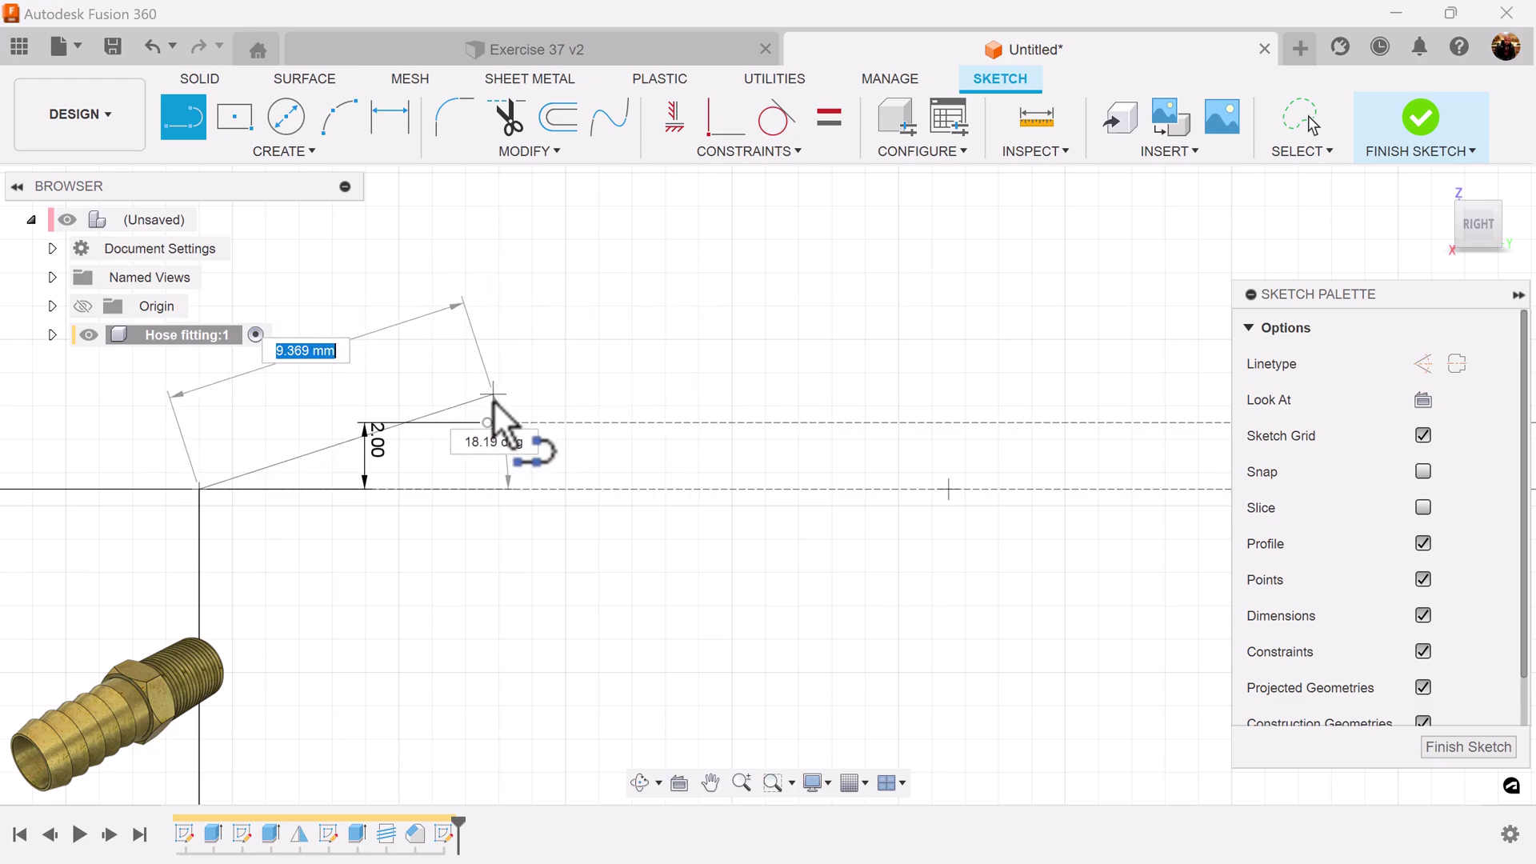
{"action": "left_click", "coordinate": [485, 423]}
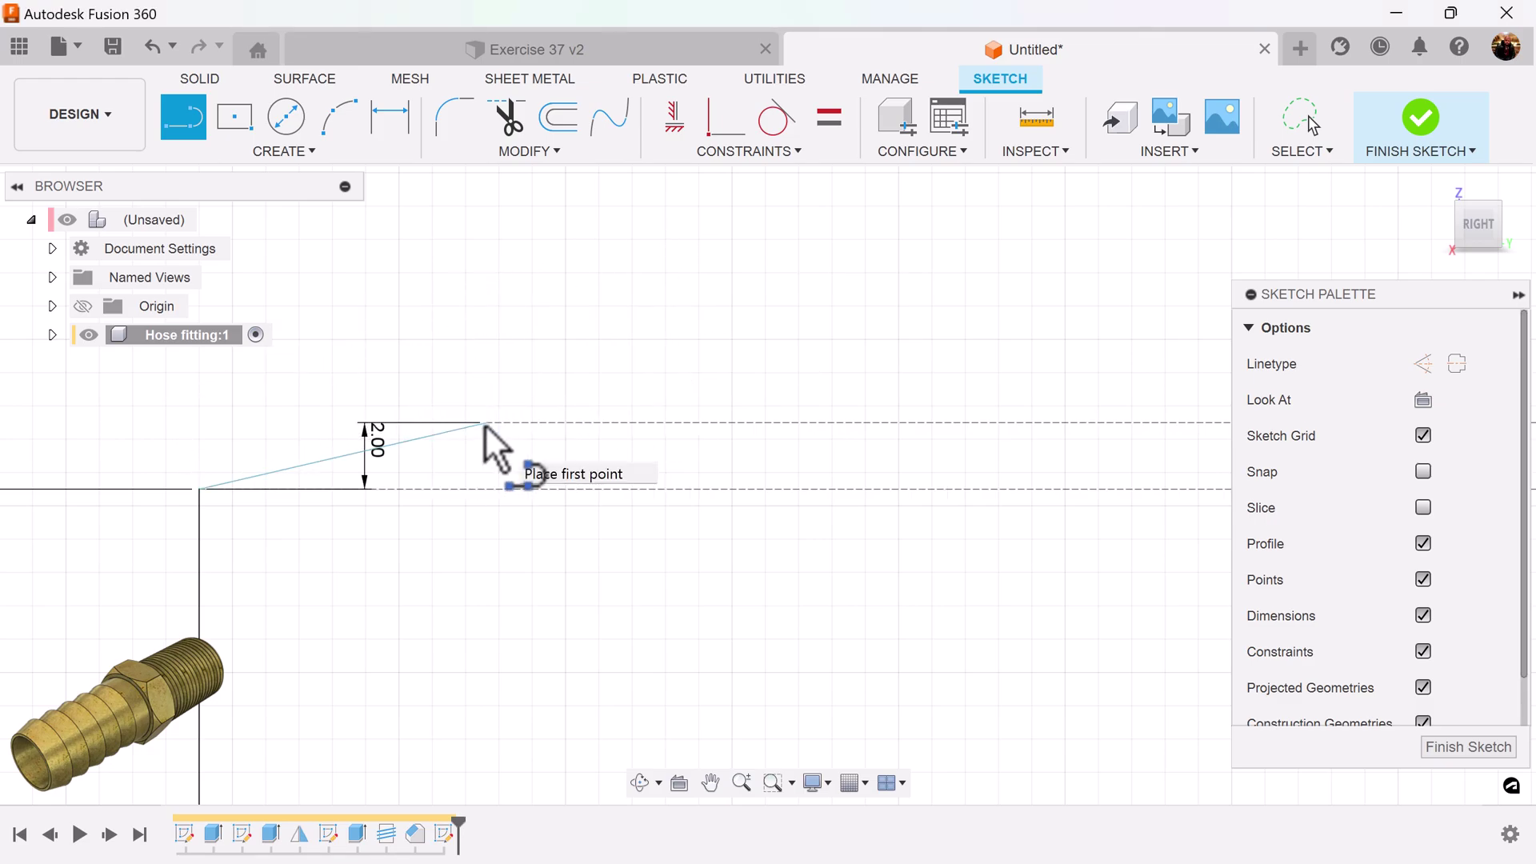
{"action": "left_click", "coordinate": [485, 423]}
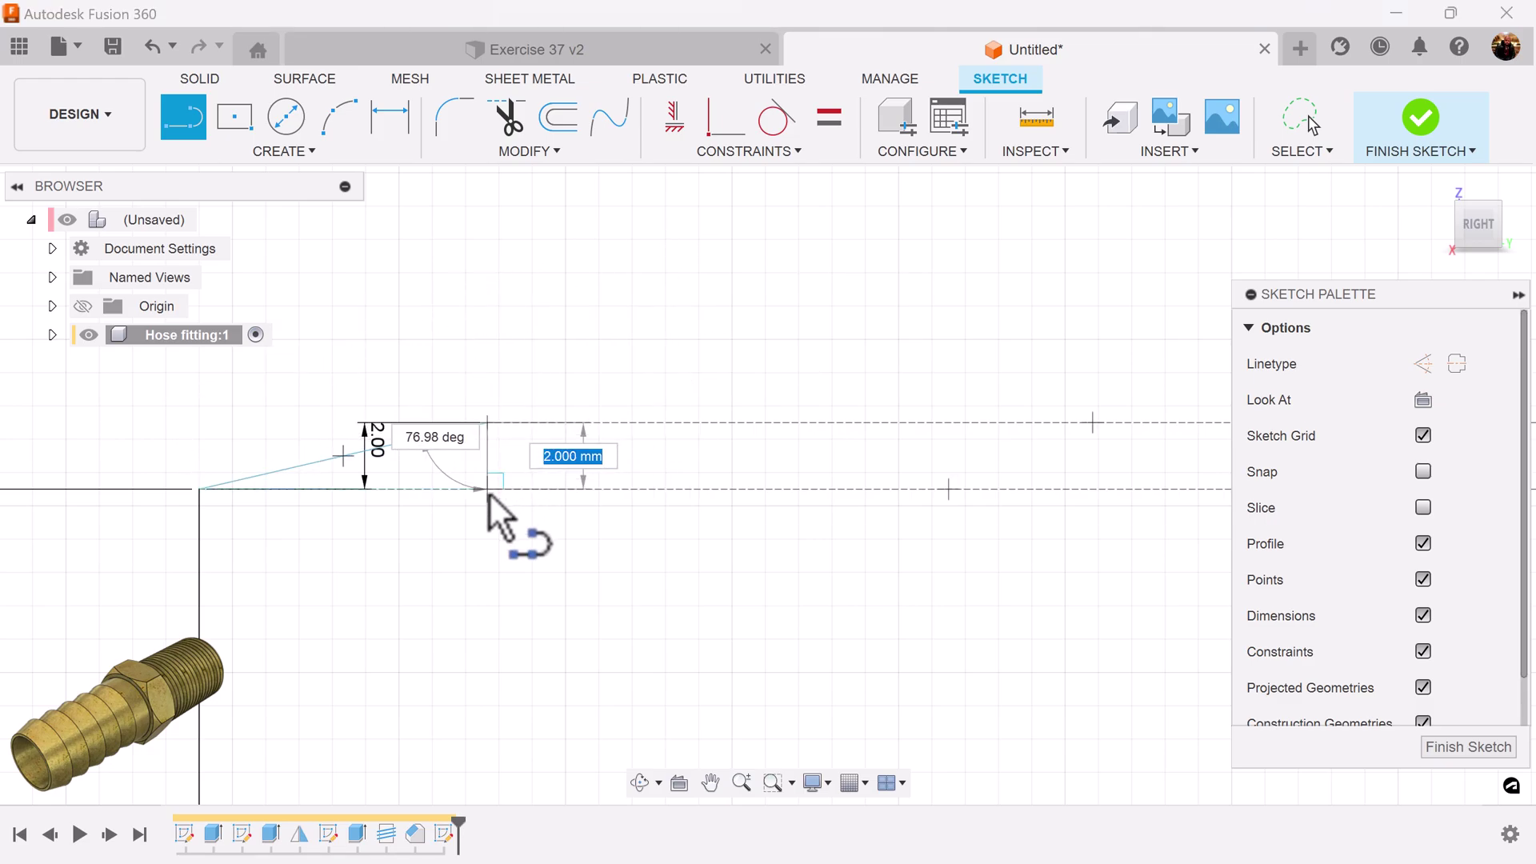
{"action": "left_click", "coordinate": [485, 489]}
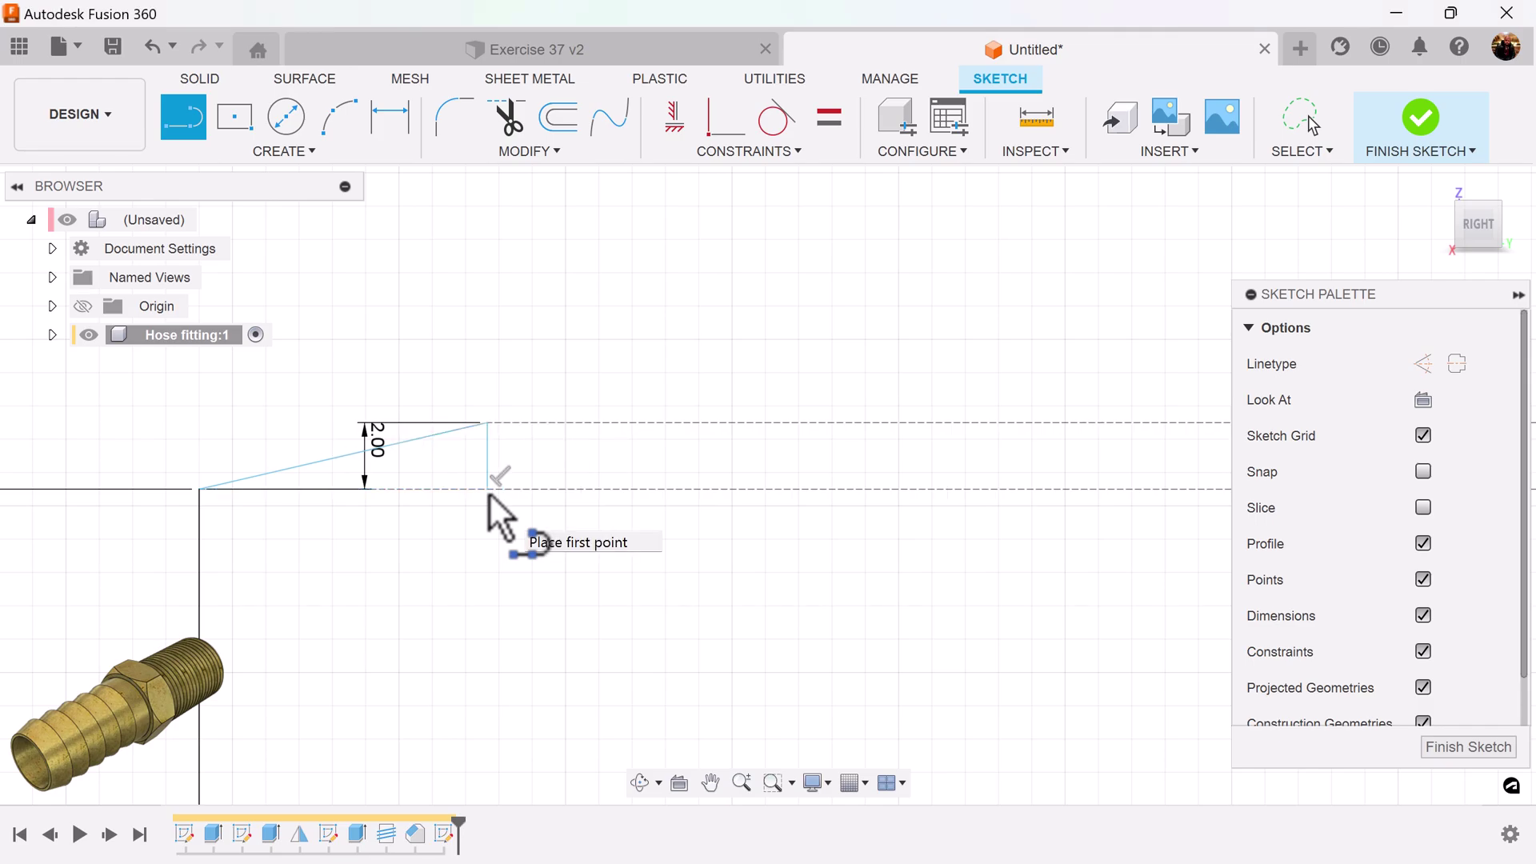
{"action": "left_click", "coordinate": [200, 488]}
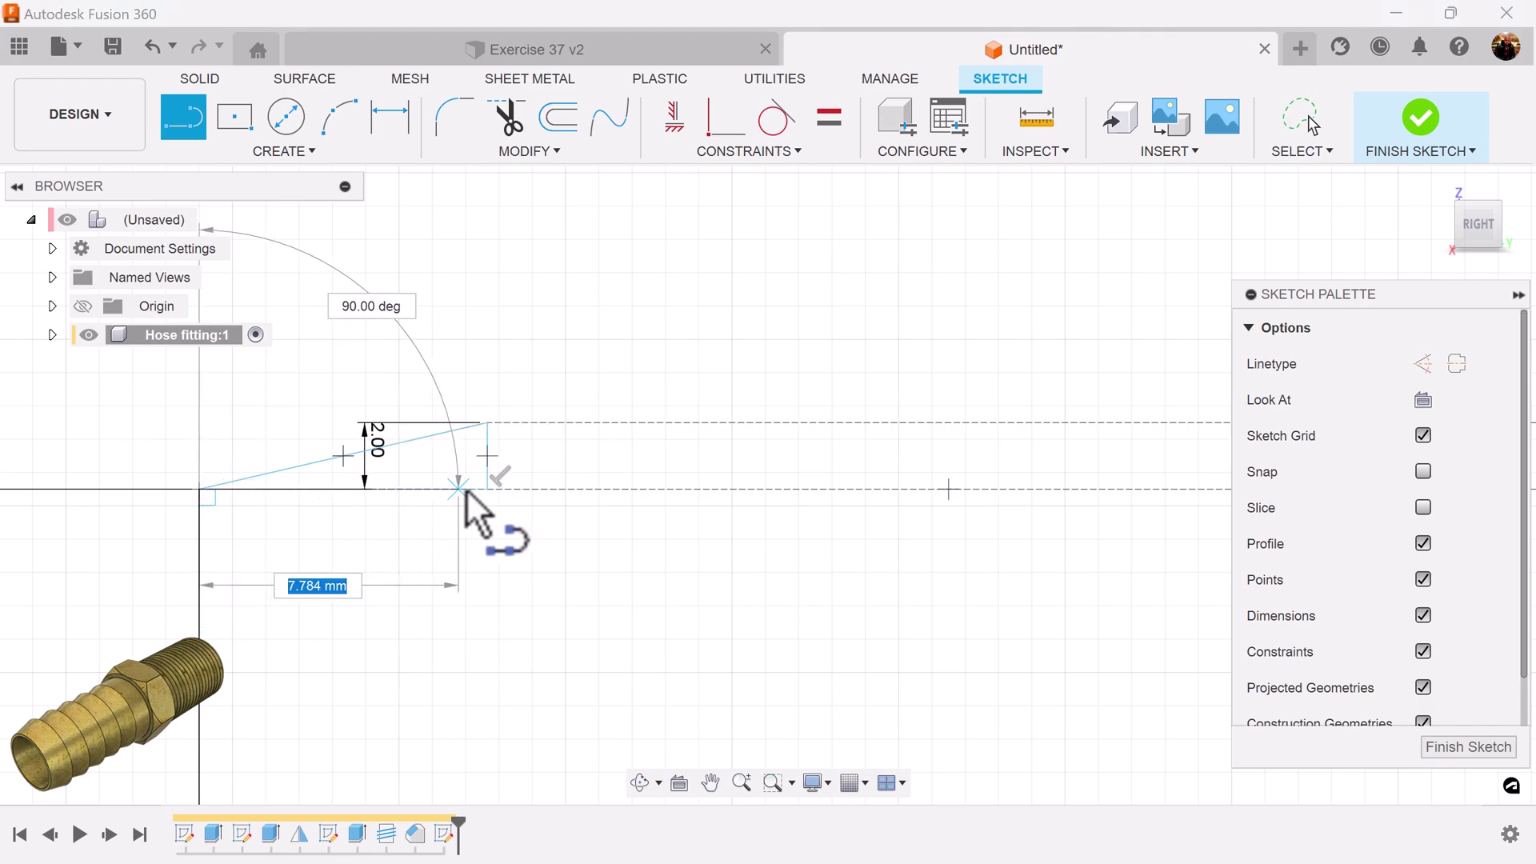
{"action": "left_click", "coordinate": [487, 489]}
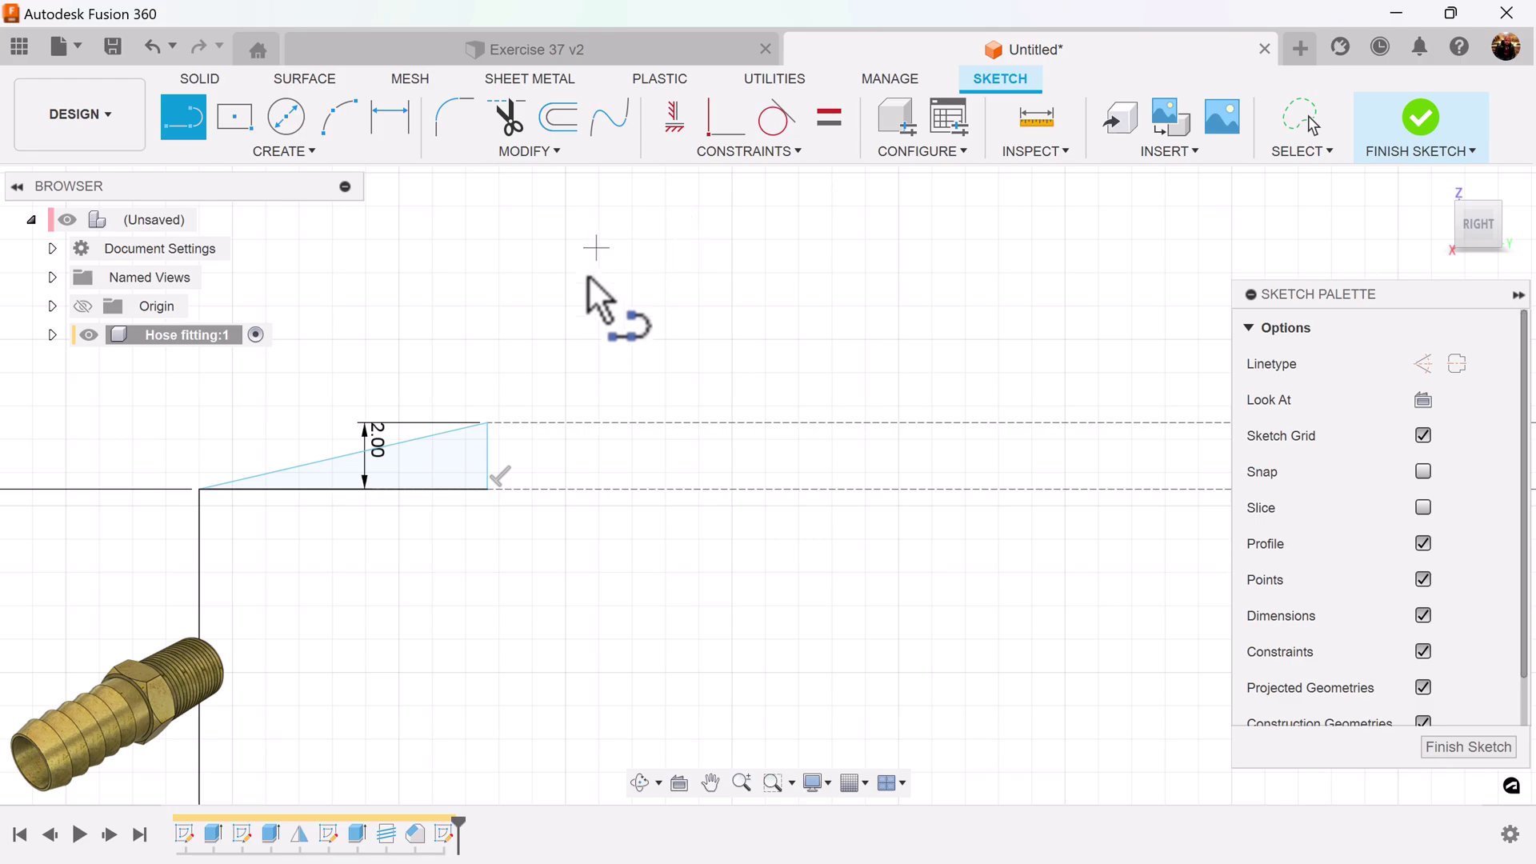
- Dimension the triangle's horizontal width to 7.50 mm
{"action": "left_click", "coordinate": [391, 116]}
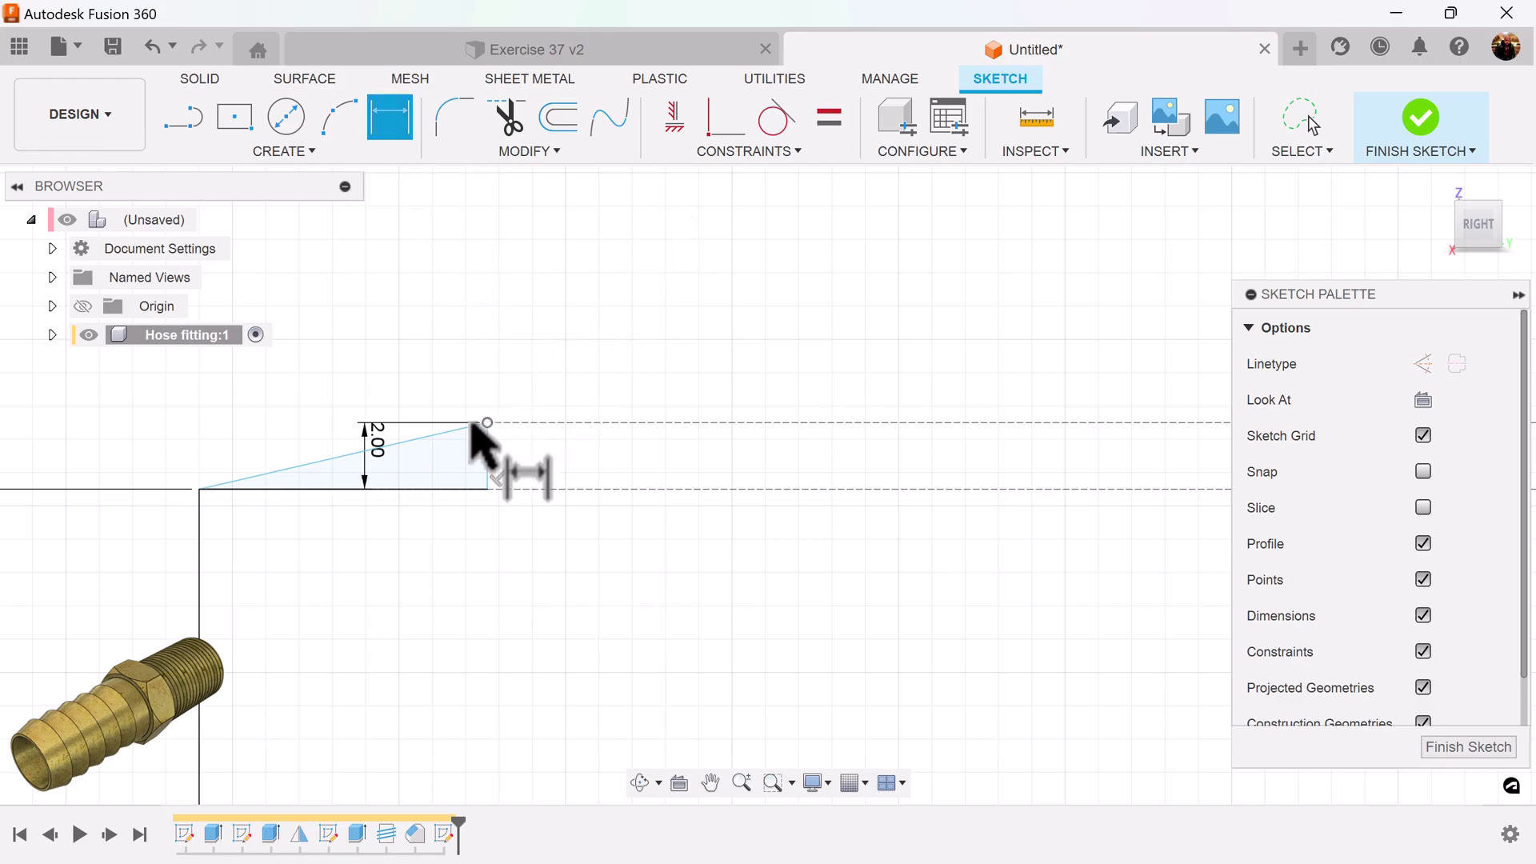
{"action": "left_click", "coordinate": [487, 423]}
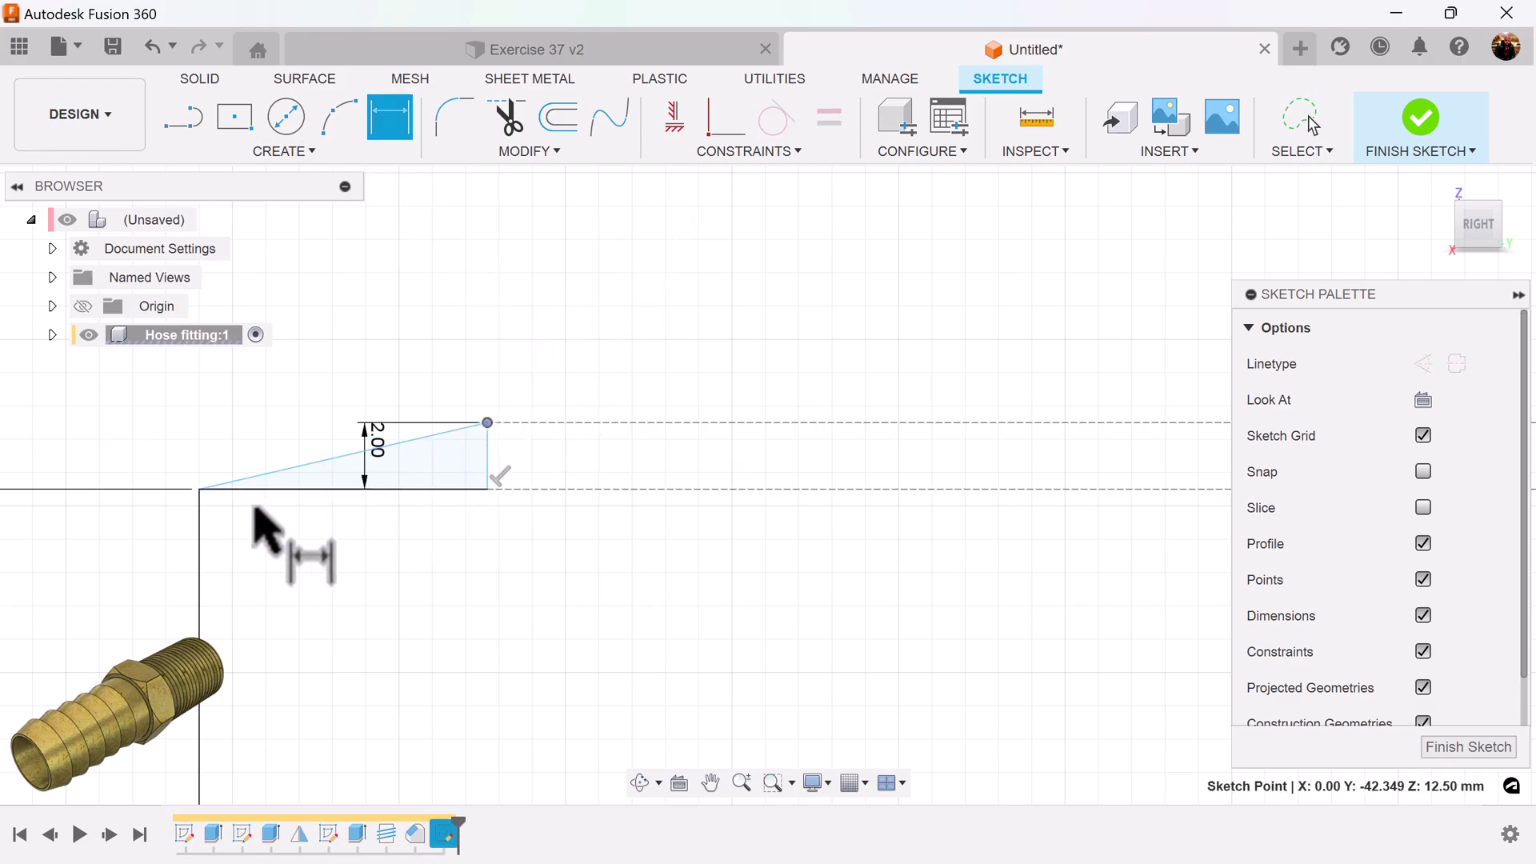
{"action": "left_click", "coordinate": [199, 489]}
{"action": "middle_click_drag", "start_coordinate": [355, 364], "coordinate": [662, 394]}
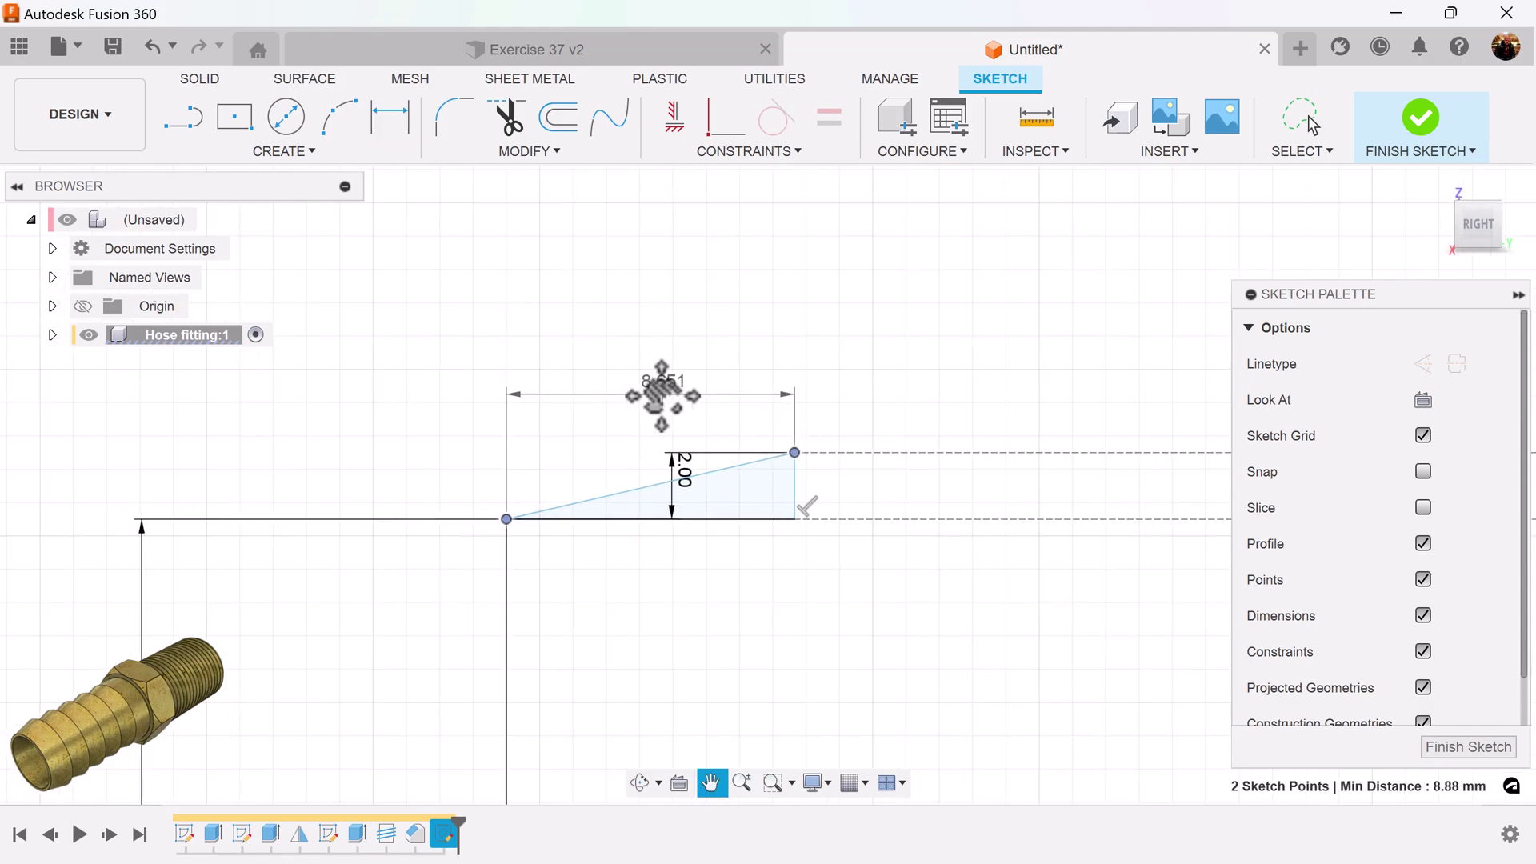
{"action": "left_click", "coordinate": [662, 381]}
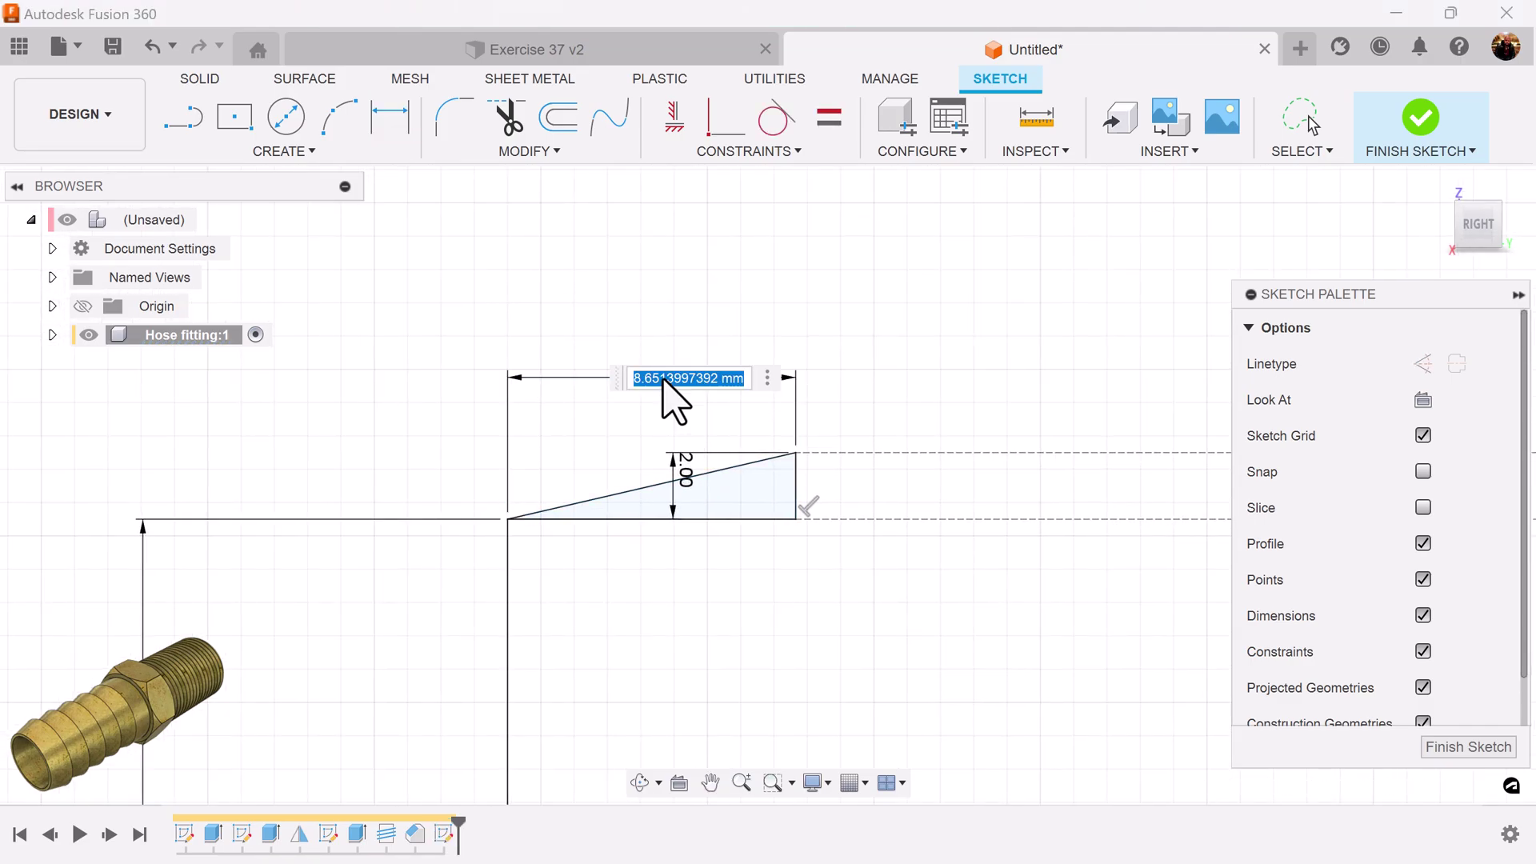
{"action": "key", "text": "Return"}
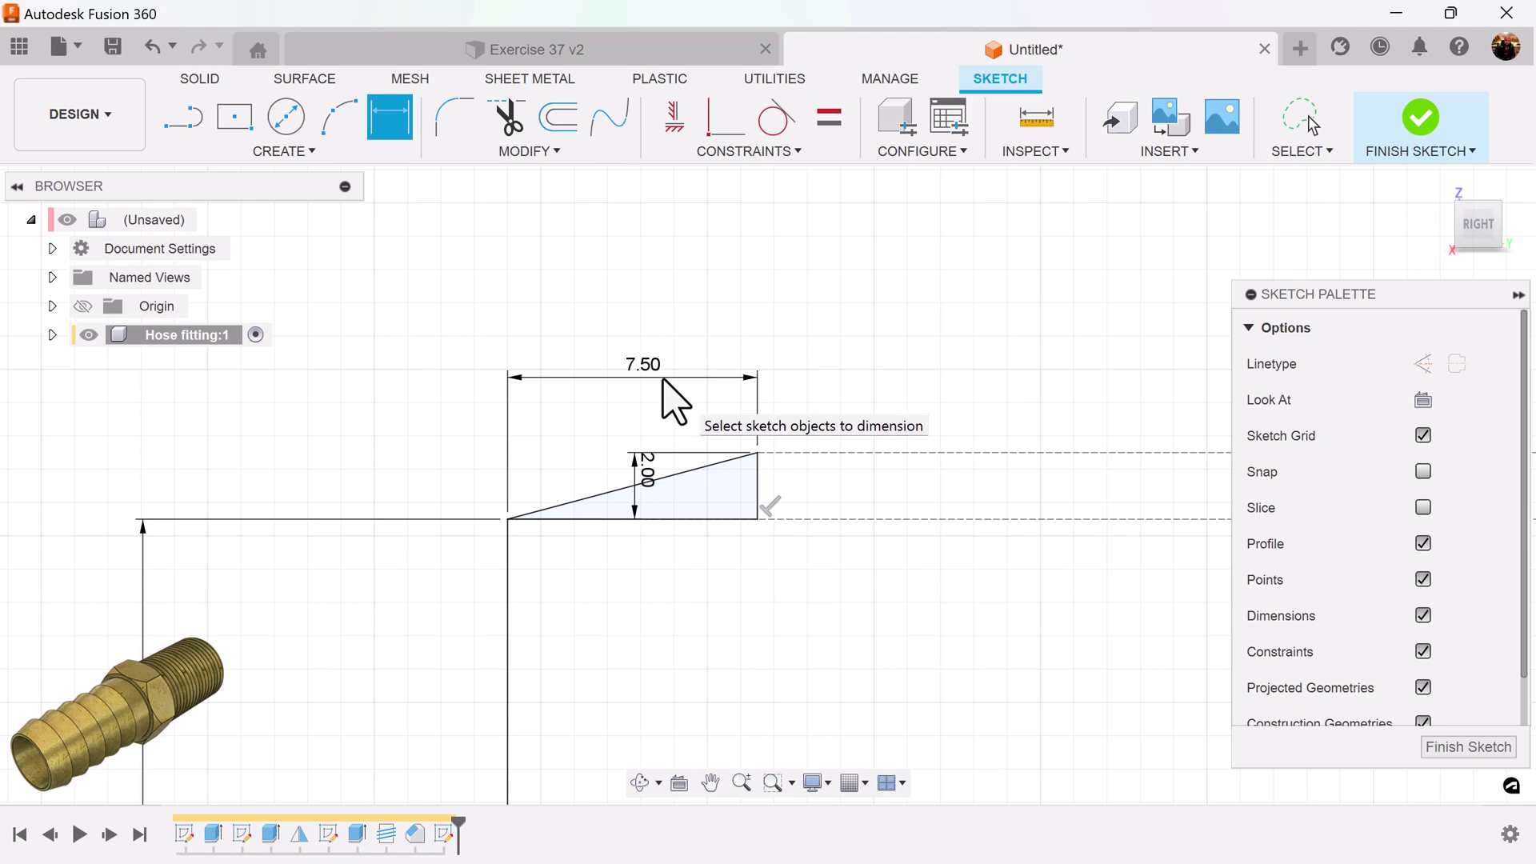
{"action": "scroll", "coordinate": [972, 472], "scroll_direction": "down", "scroll_amount": 2}
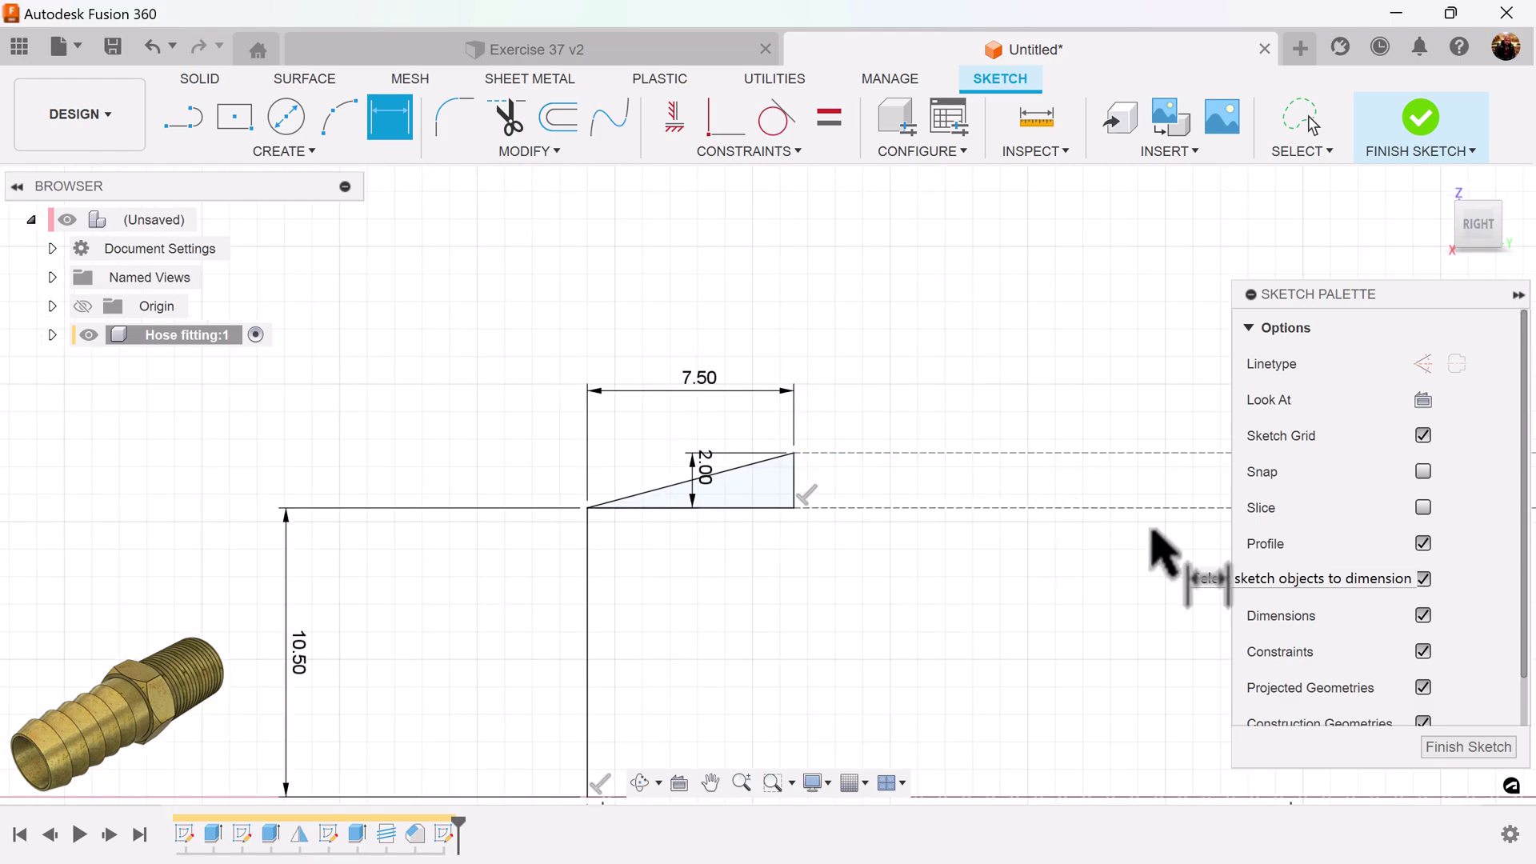
{"action": "mouse_move", "coordinate": [1089, 520]}
{"action": "middle_mouse_down"}
{"action": "mouse_move", "coordinate": [944, 516]}
{"action": "mouse_move", "coordinate": [675, 377]}
{"action": "mouse_move", "coordinate": [752, 541]}
{"action": "middle_mouse_up"}
{"action": "key", "text": "d"}
{"action": "scroll", "coordinate": [703, 401], "scroll_direction": "down", "scroll_amount": 2}
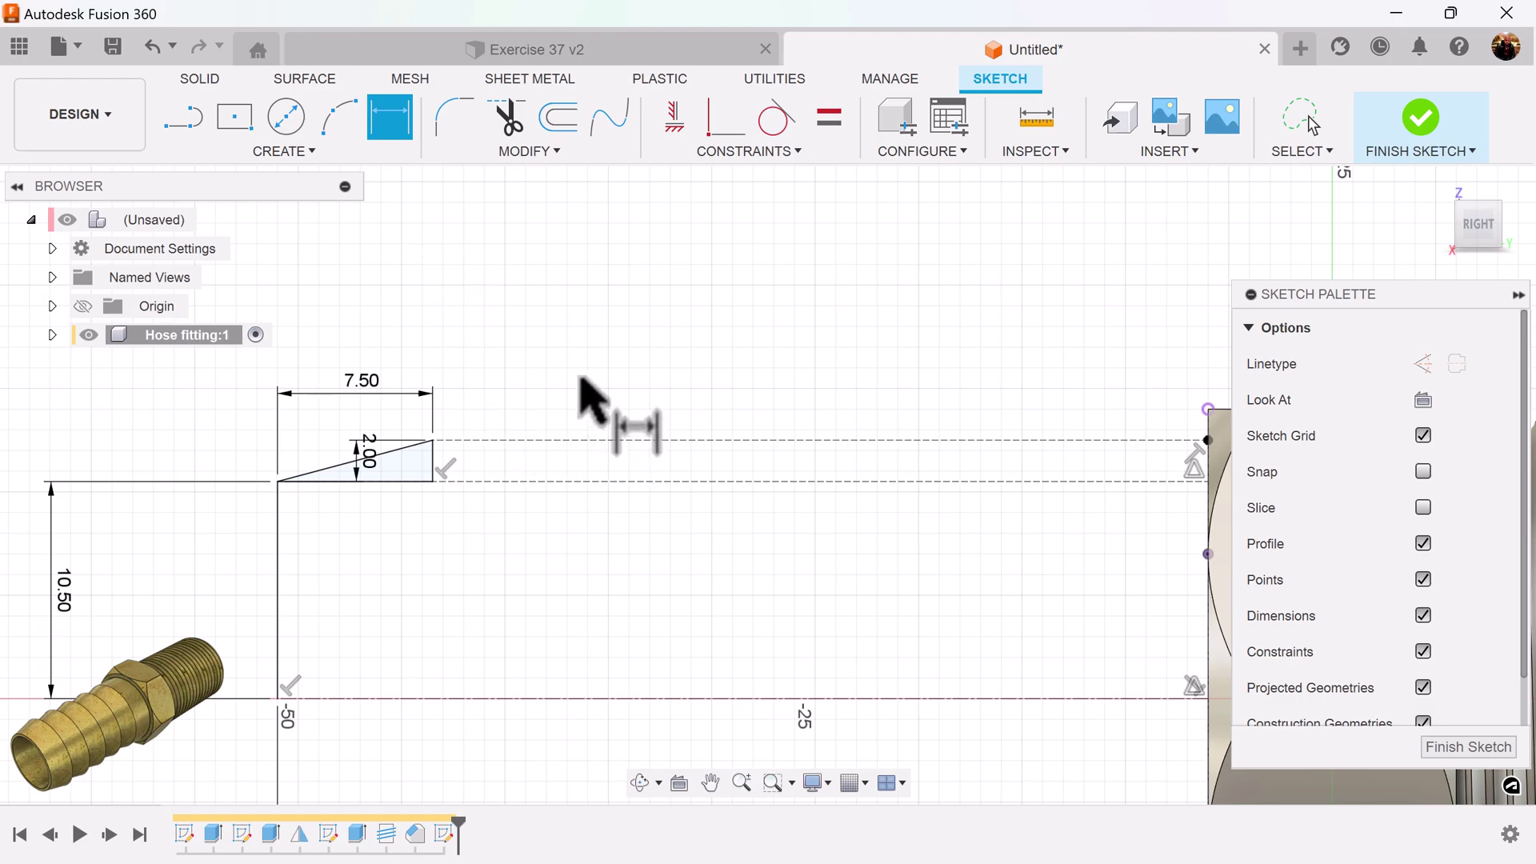
- Draw lines from the triangle's lower corner to the nut face and down to the axis, then finish the sketch
{"action": "key", "text": "Escape"}
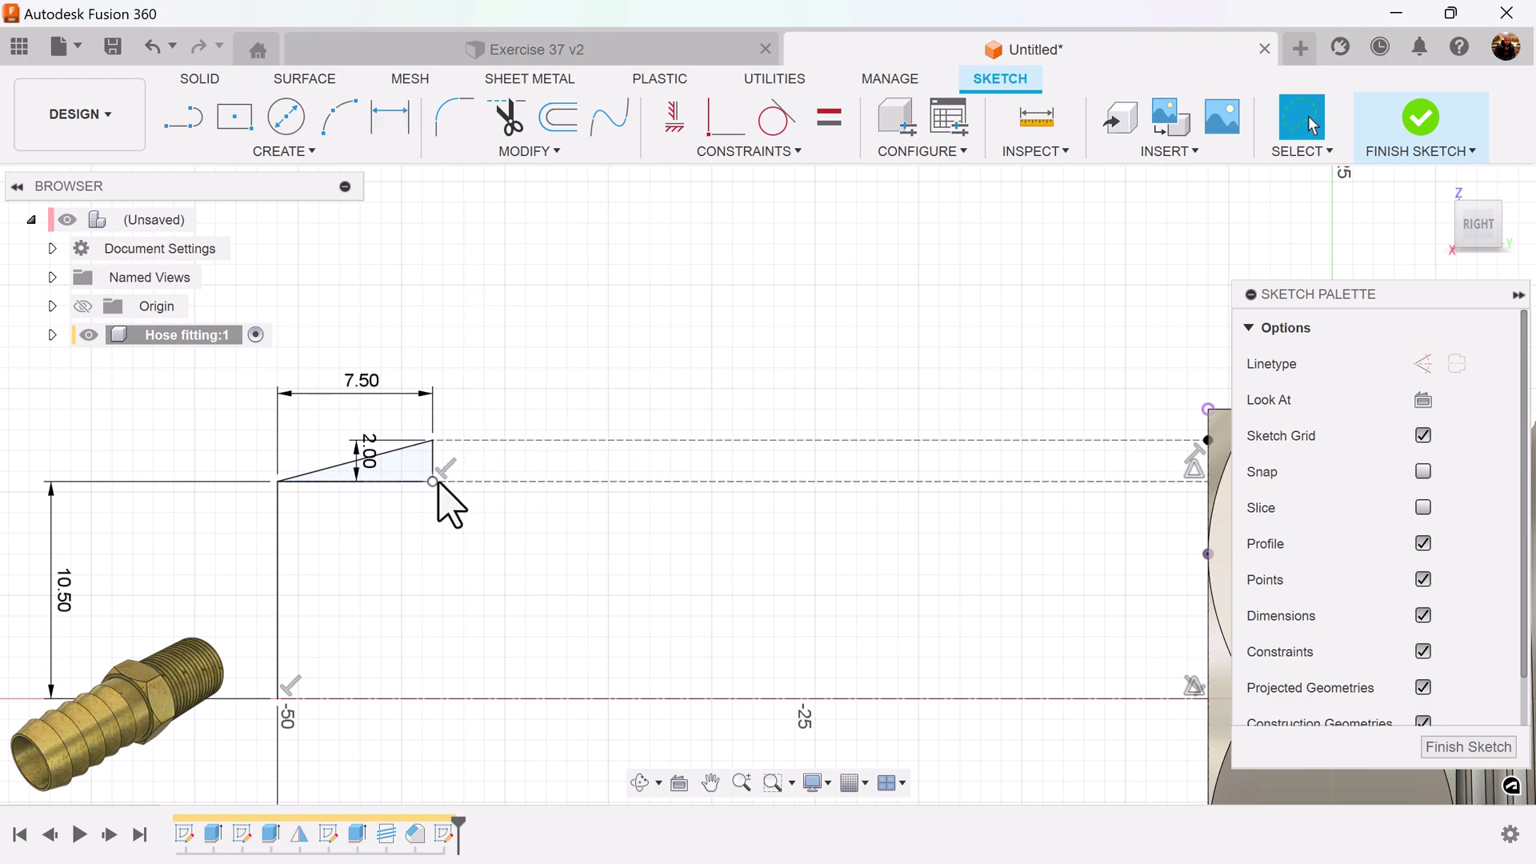
{"action": "left_click", "coordinate": [189, 126]}
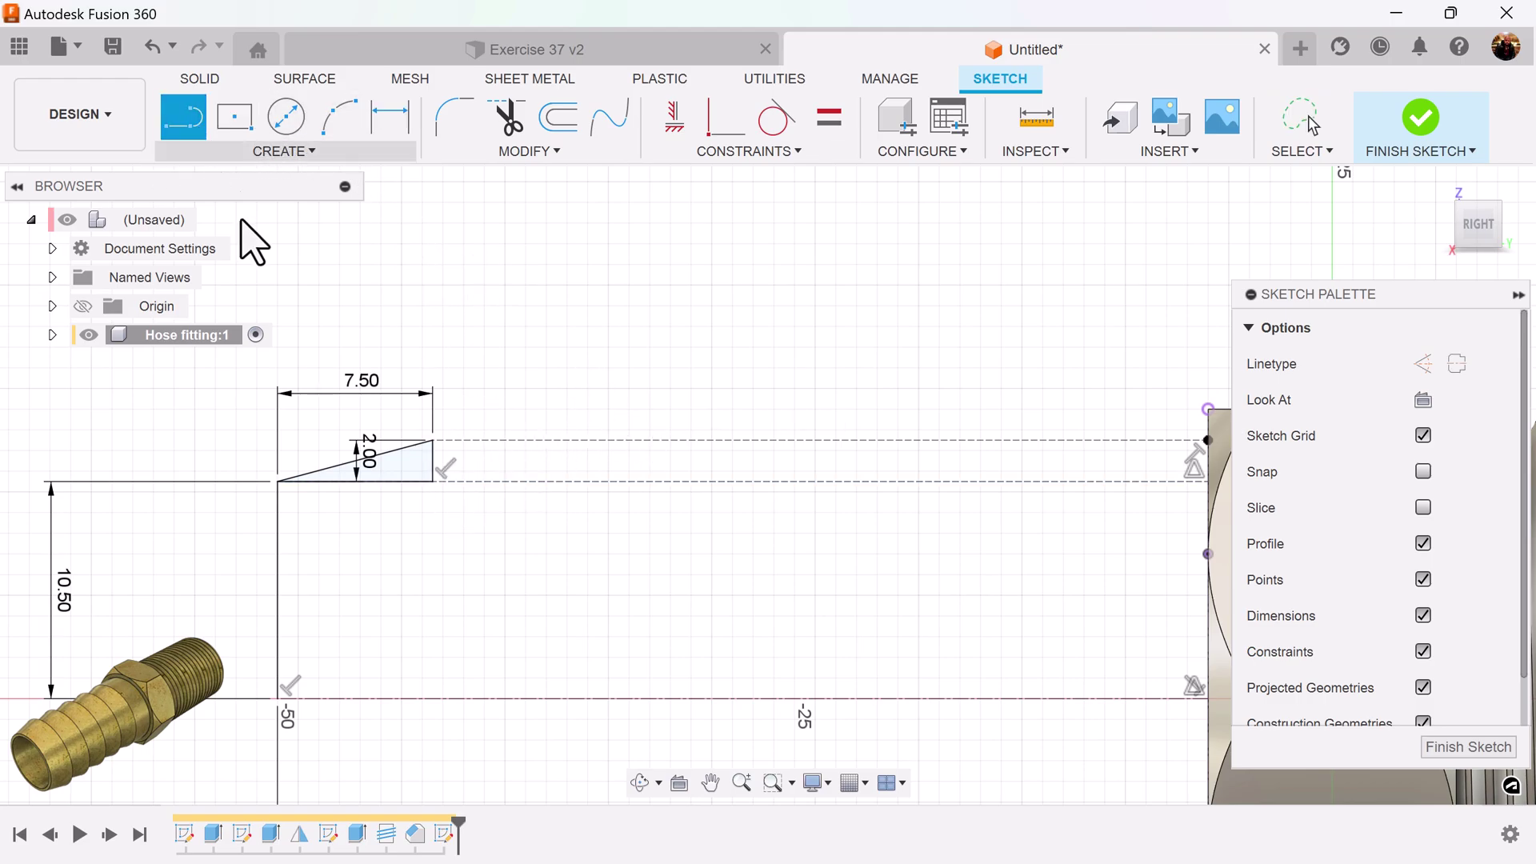
{"action": "left_click", "coordinate": [433, 481]}
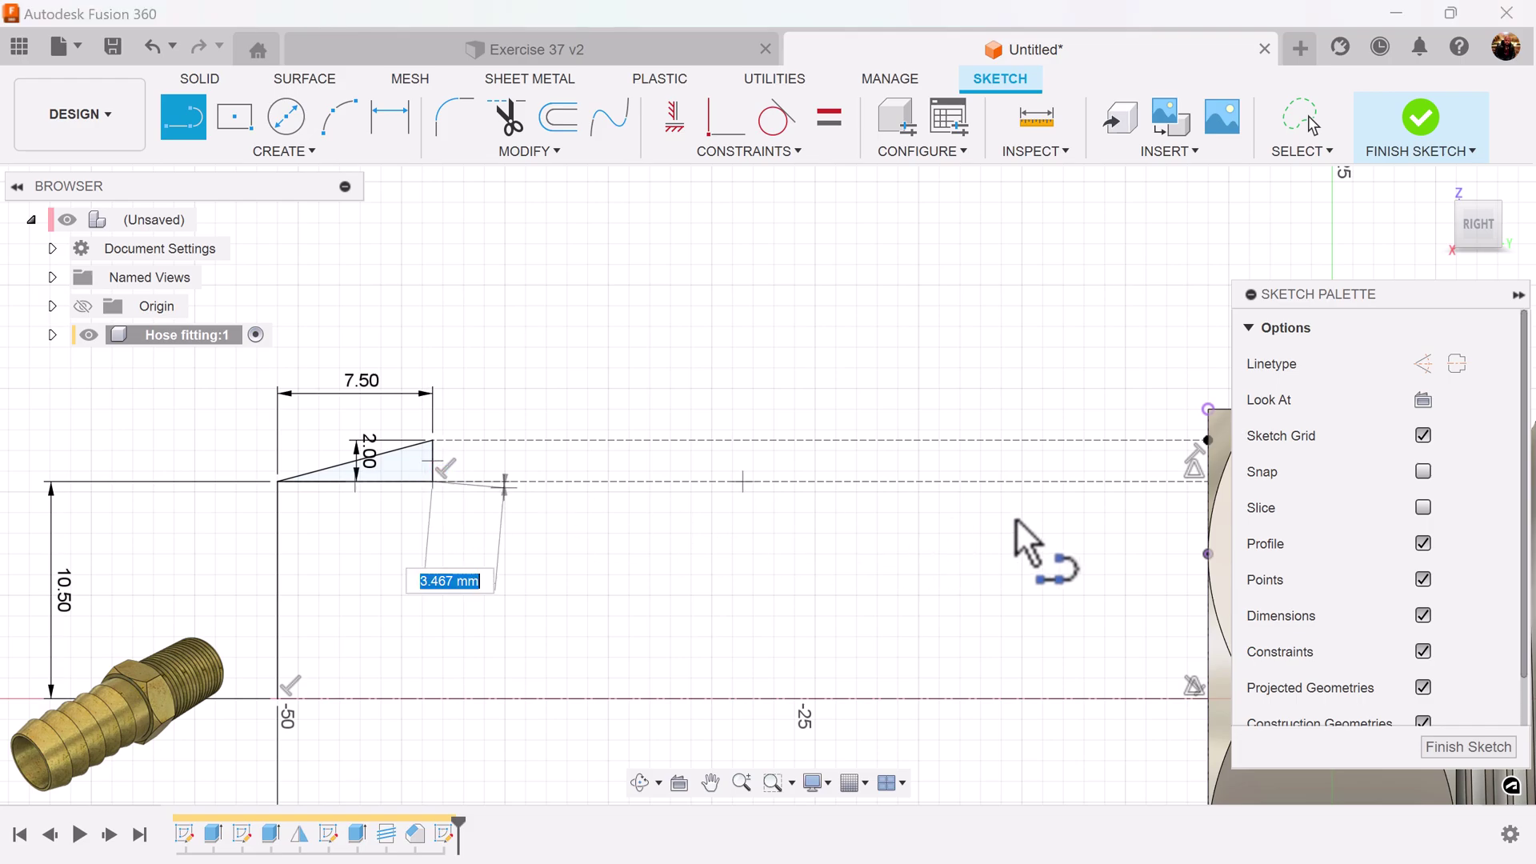
{"action": "left_click", "coordinate": [1208, 481]}
{"action": "mouse_move", "coordinate": [1183, 549]}
{"action": "middle_mouse_down"}
{"action": "mouse_move", "coordinate": [1039, 590]}
{"action": "mouse_move", "coordinate": [1009, 497]}
{"action": "middle_mouse_up"}
{"action": "scroll", "coordinate": [1009, 498], "scroll_direction": "down", "scroll_amount": 1}
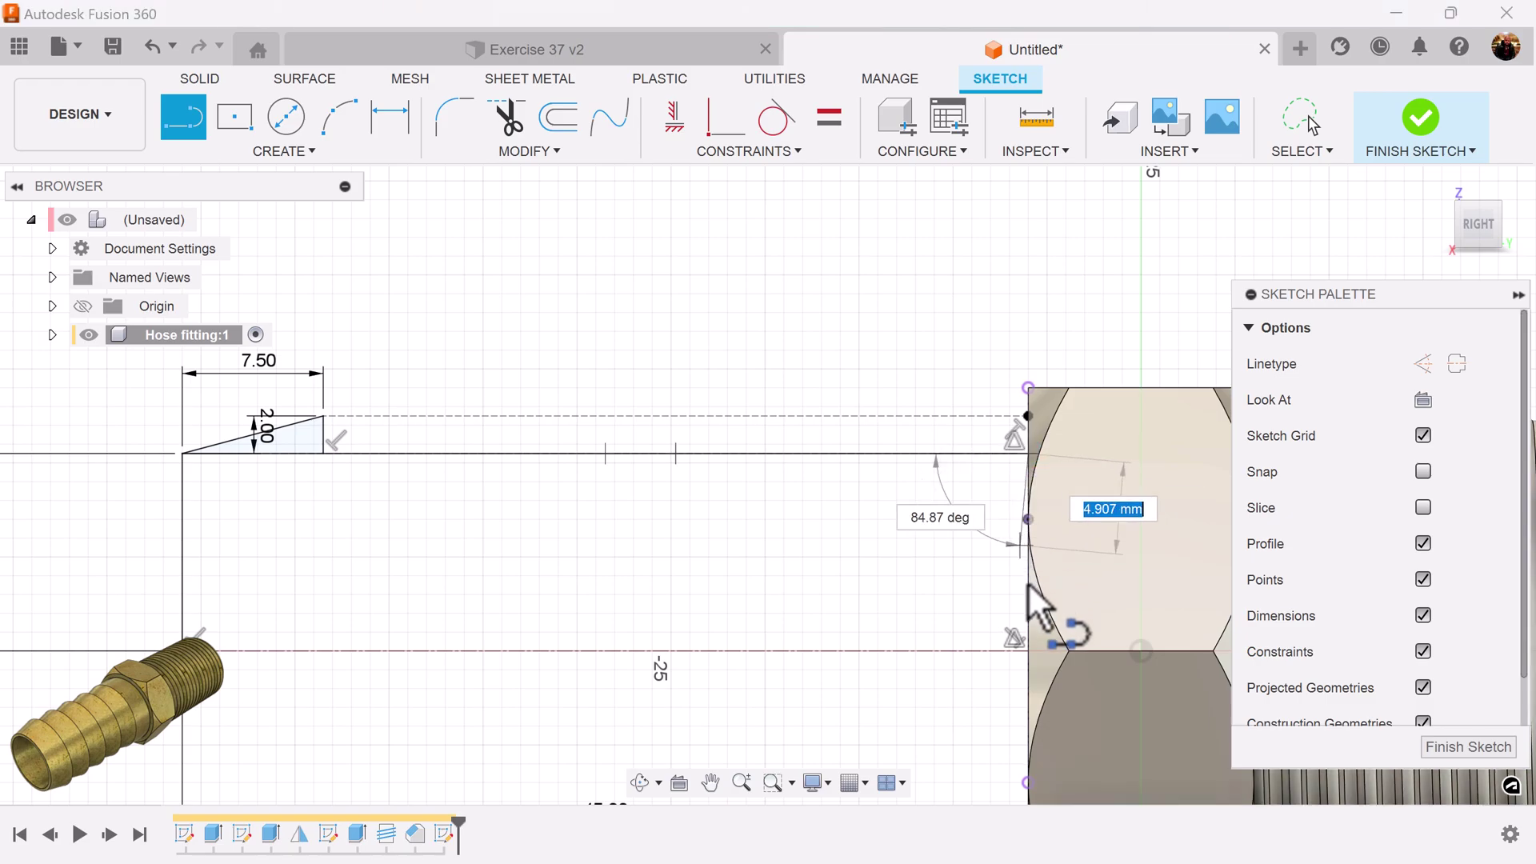
{"action": "left_click", "coordinate": [1030, 651]}
{"action": "scroll", "coordinate": [772, 608], "scroll_direction": "down", "scroll_amount": 2}
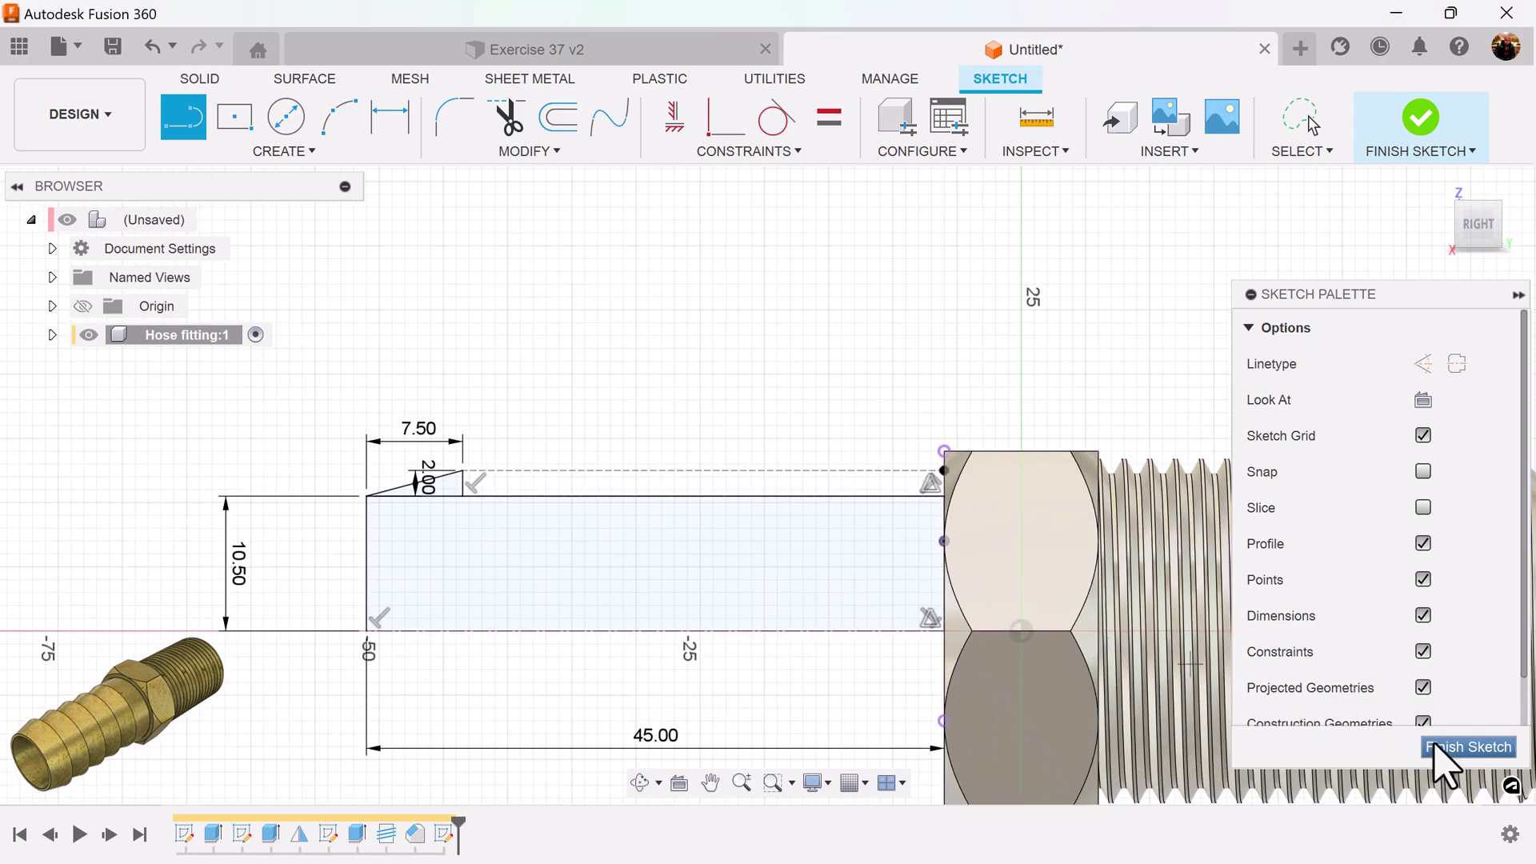
{"action": "left_click", "coordinate": [1459, 748]}
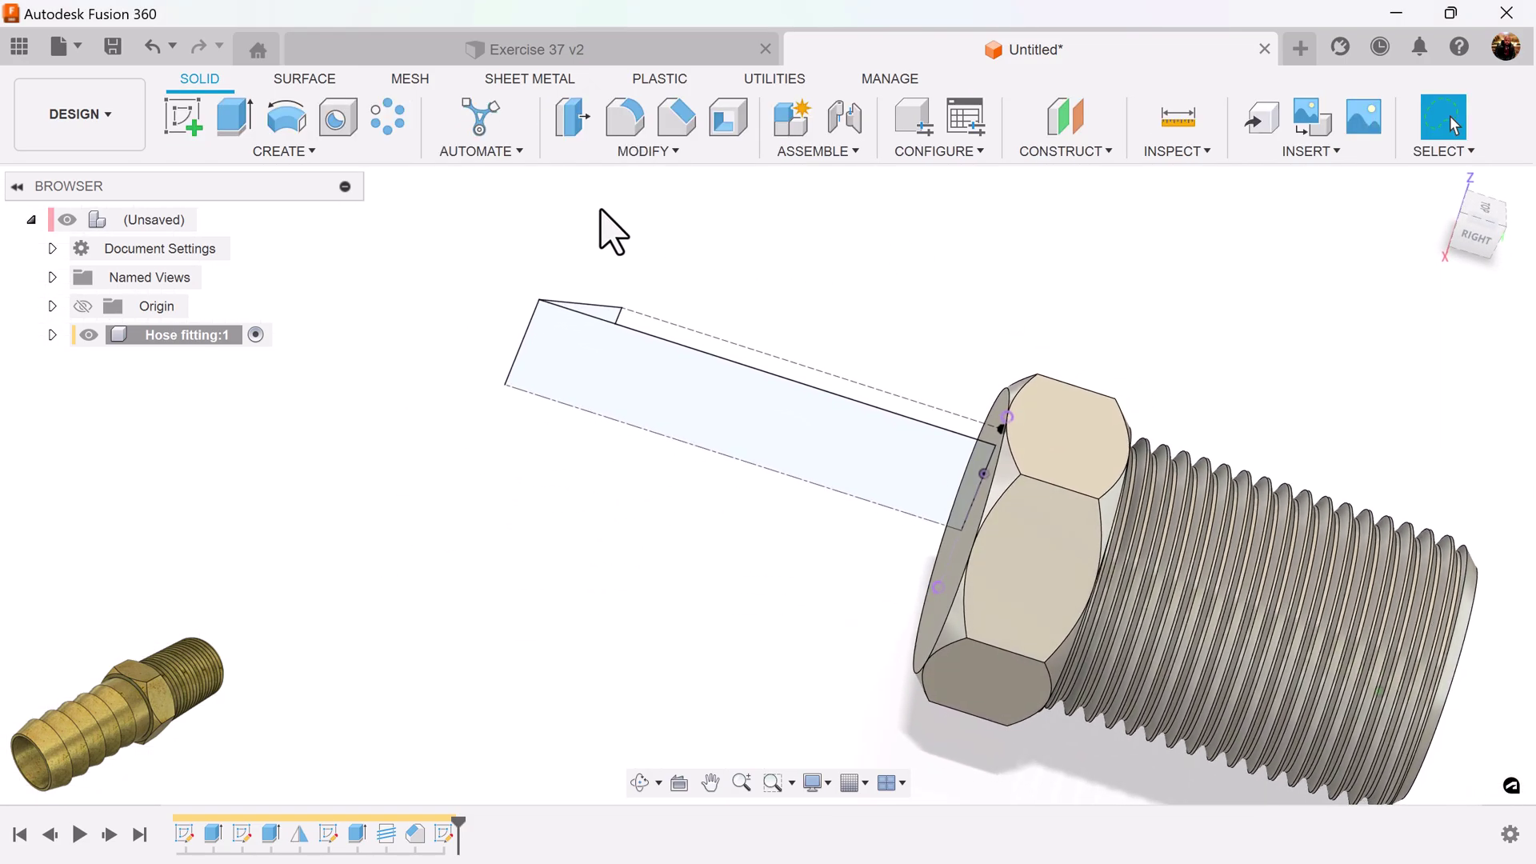
- Revolve the triangle and rectangle profiles 360° about their bottom edge, joined to the body
{"action": "left_click", "coordinate": [292, 131]}
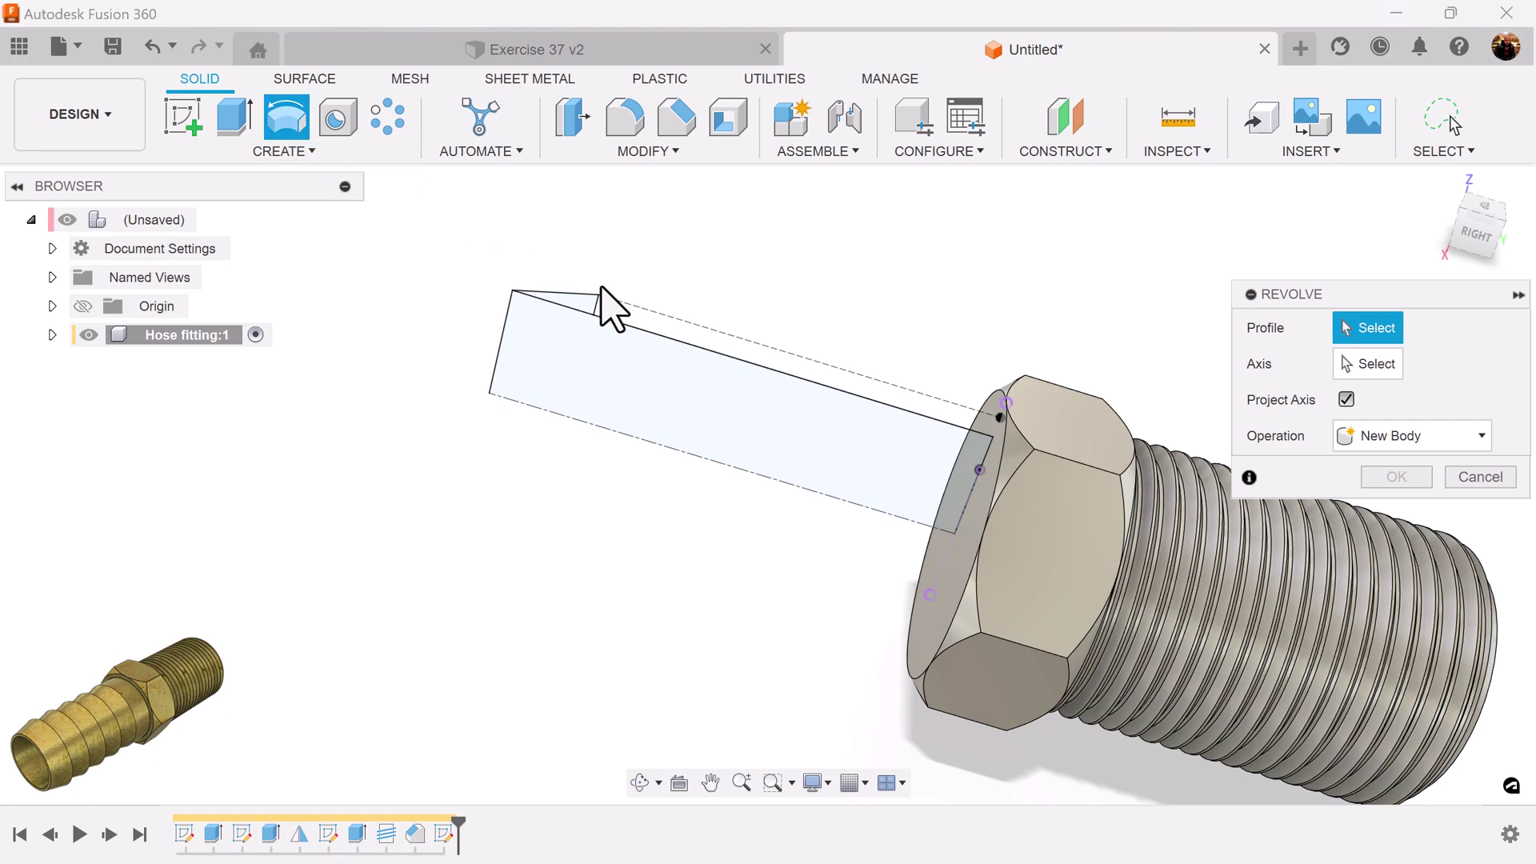
{"action": "left_click", "coordinate": [589, 304]}
{"action": "left_click", "coordinate": [599, 359]}
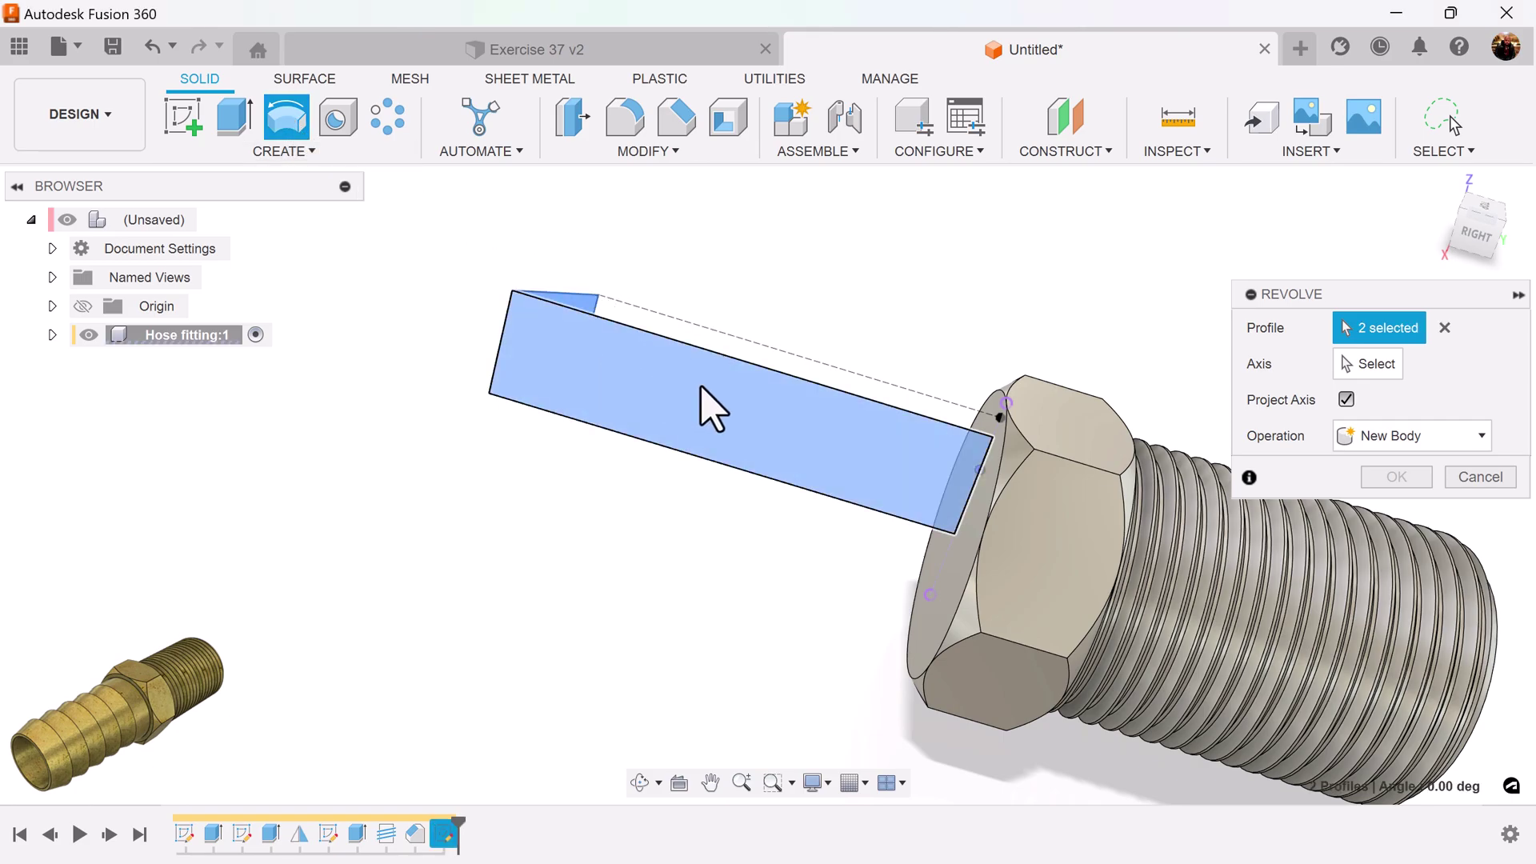
{"action": "left_click", "coordinate": [1378, 364]}
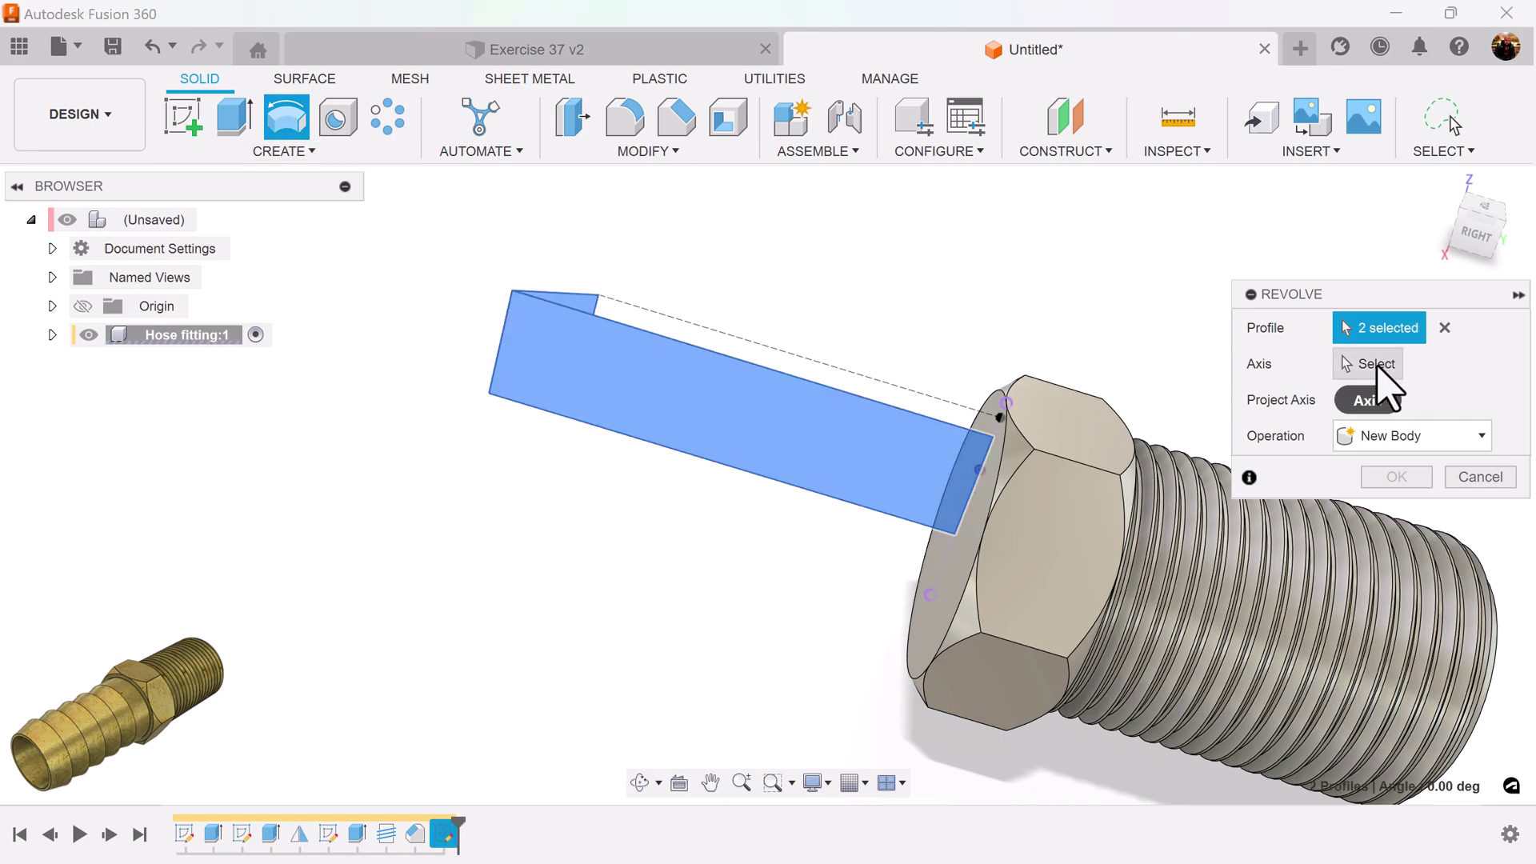
{"action": "left_click", "coordinate": [819, 499]}
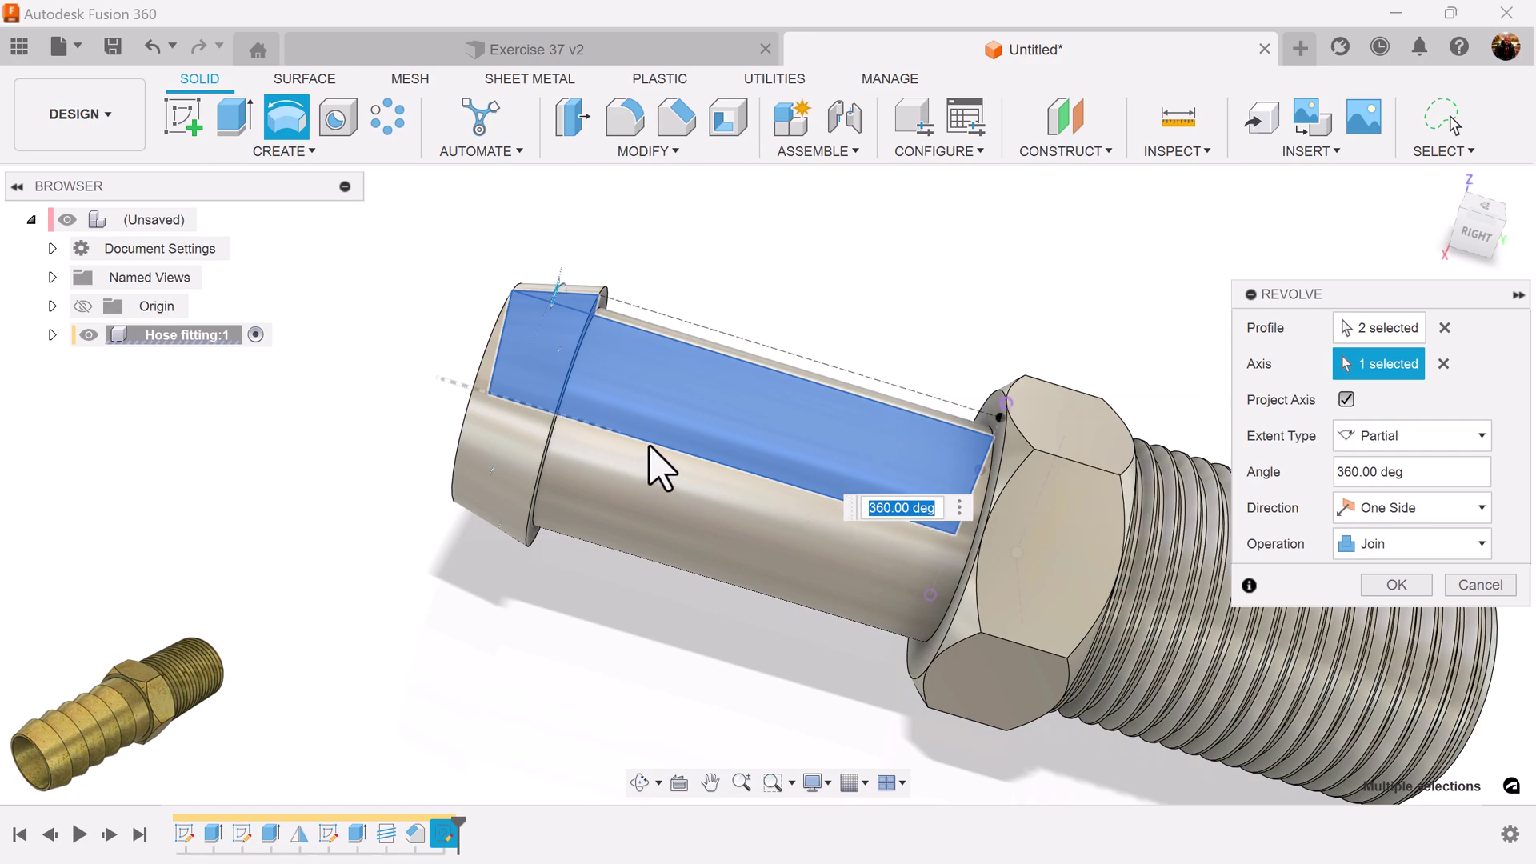
{"action": "left_click", "coordinate": [1396, 584]}
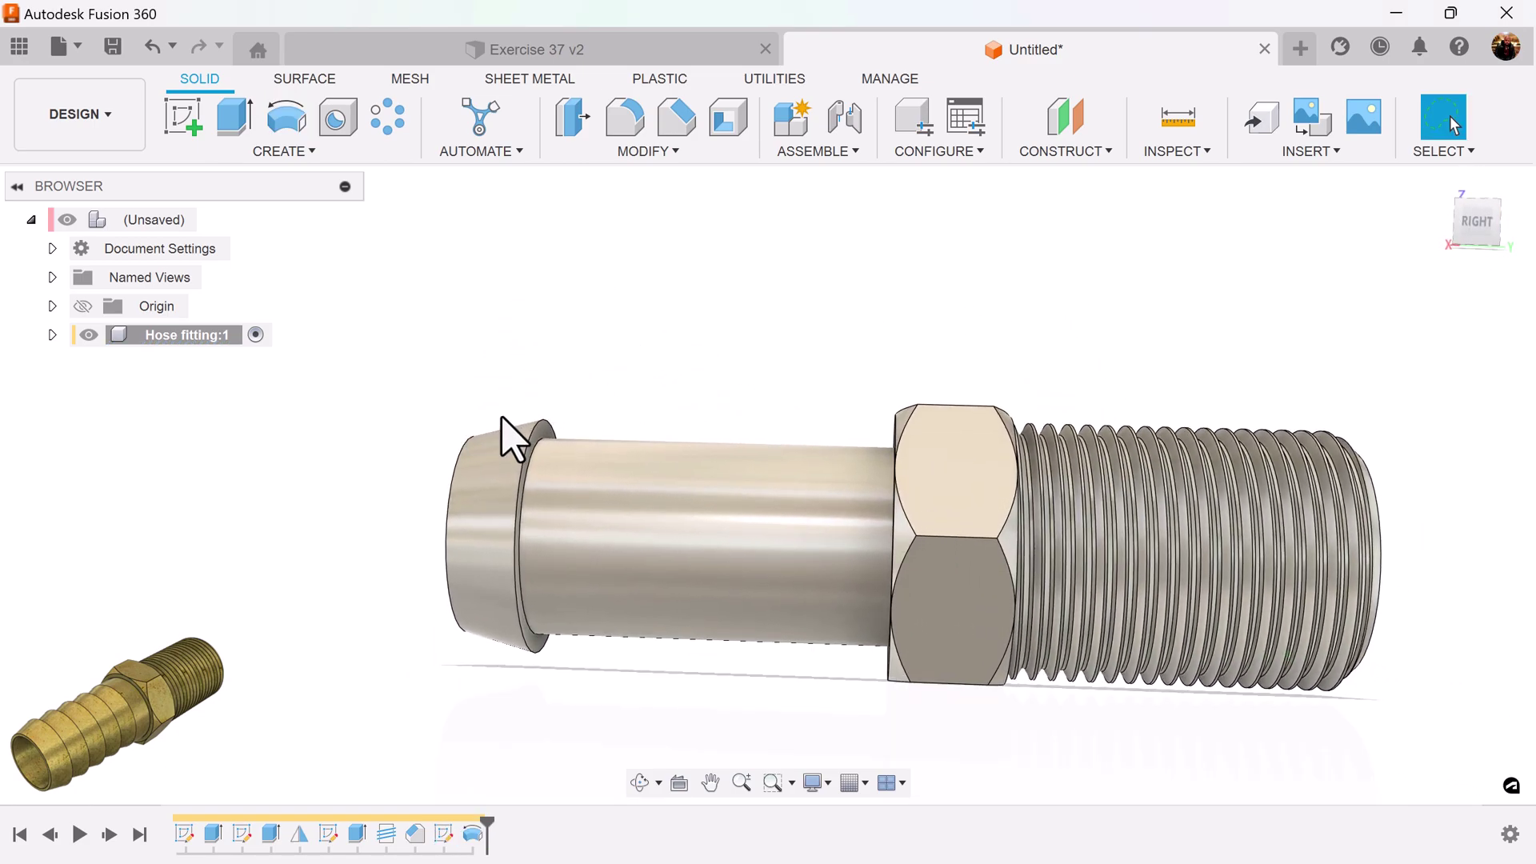
- Set up a Rectangular Pattern of the Revolve1 feature along the fitting's axis
{"action": "left_click", "coordinate": [391, 120]}
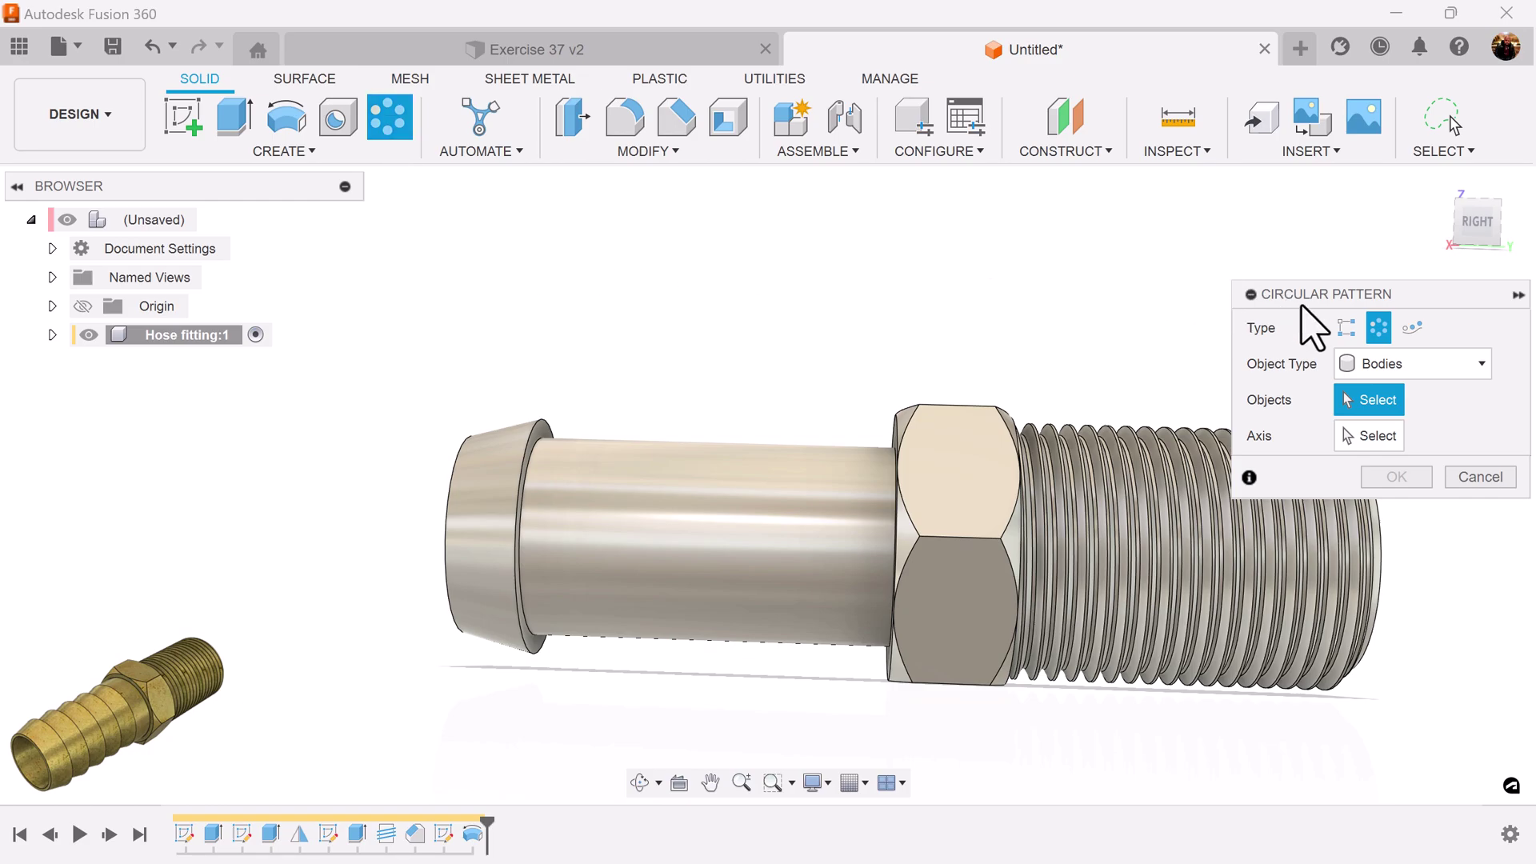
{"action": "left_click", "coordinate": [1346, 329]}
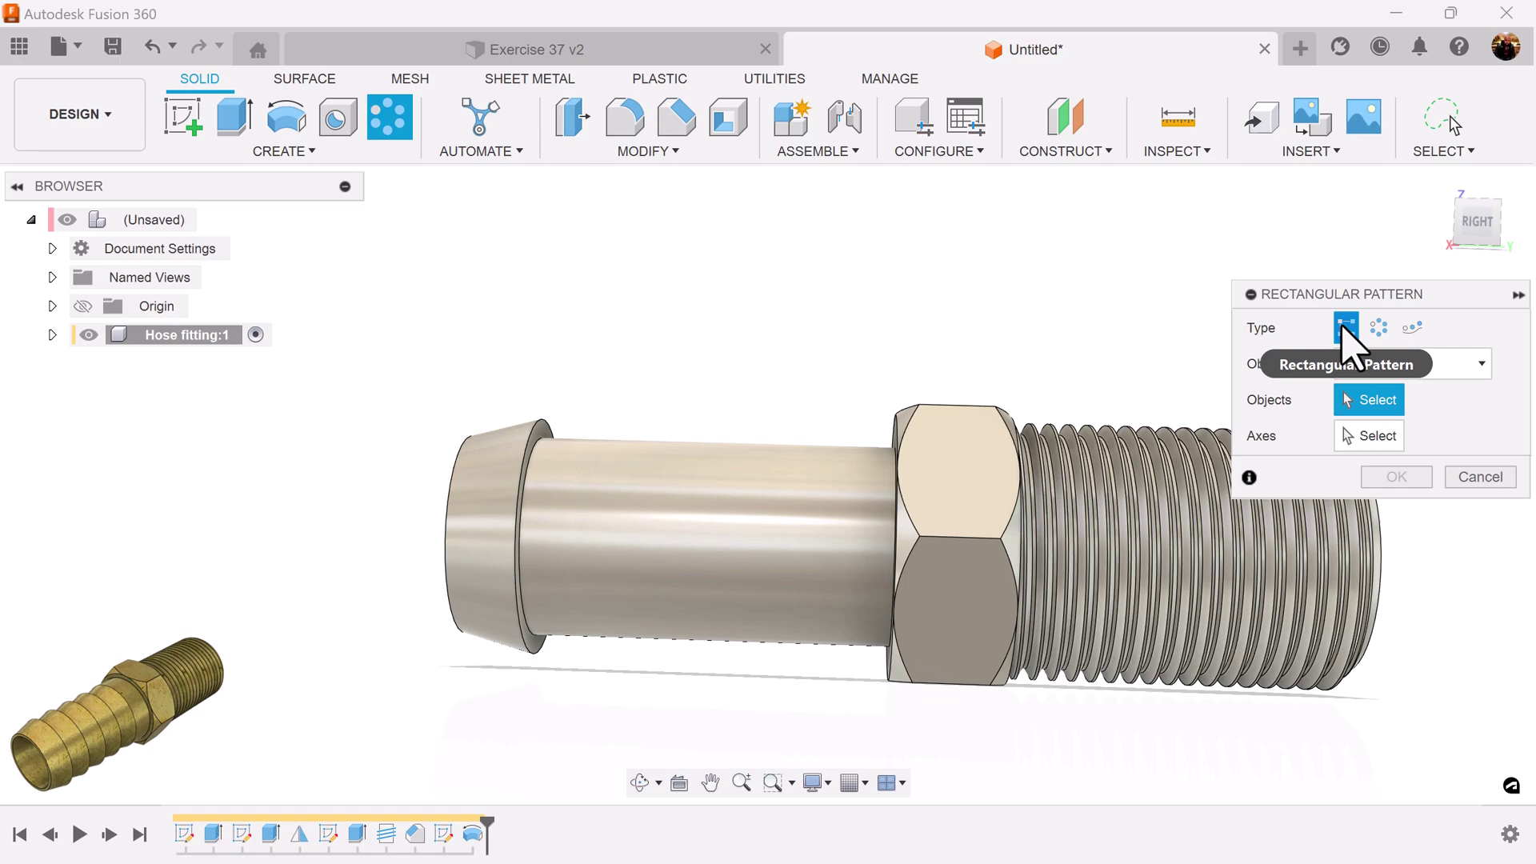
{"action": "left_click", "coordinate": [1388, 367]}
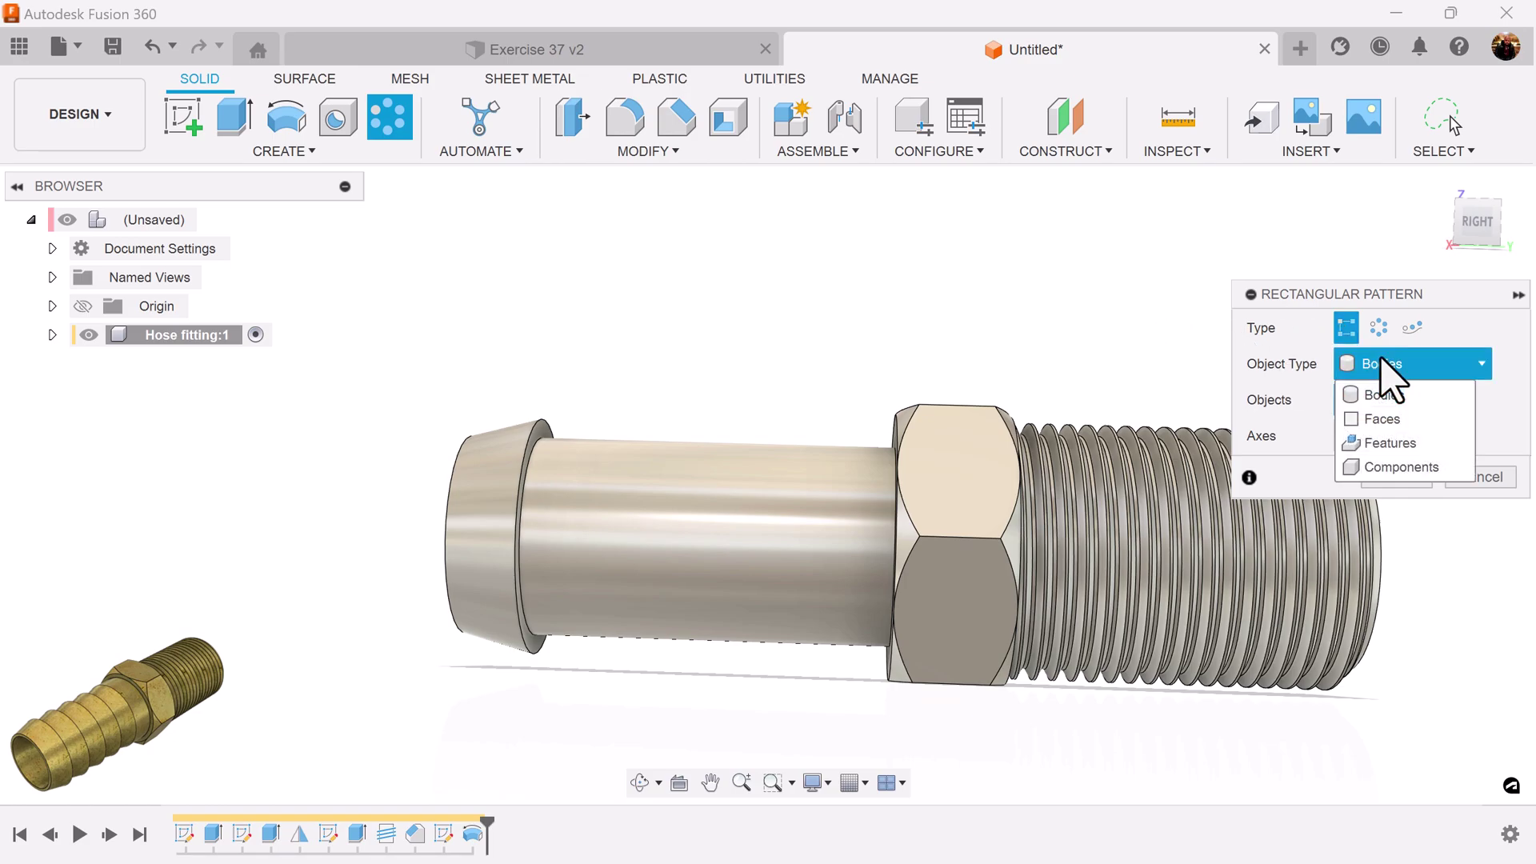
{"action": "left_click", "coordinate": [1390, 445]}
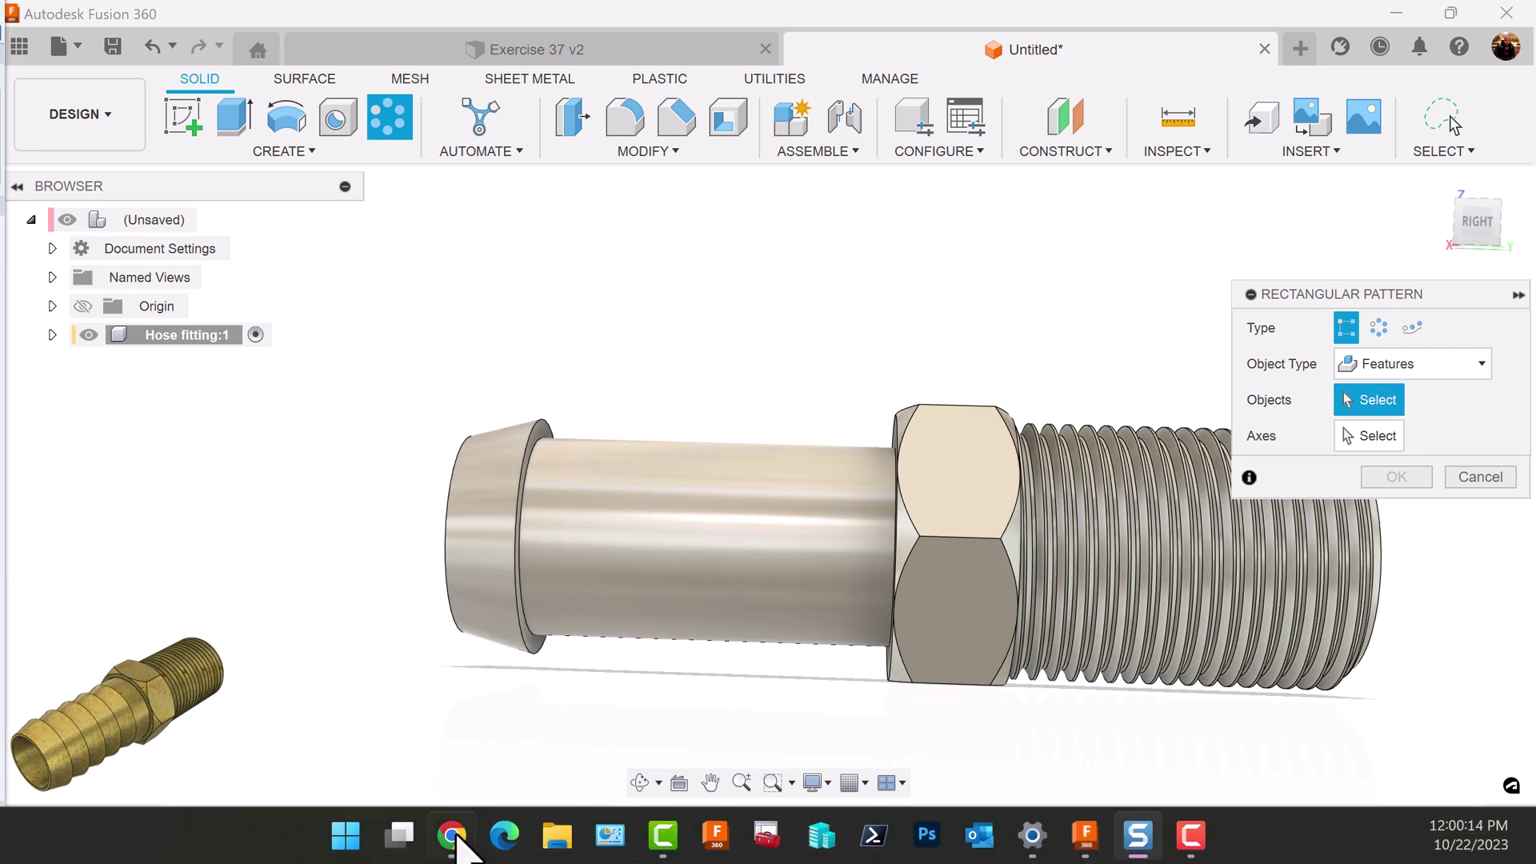
{"action": "left_click", "coordinate": [474, 834]}
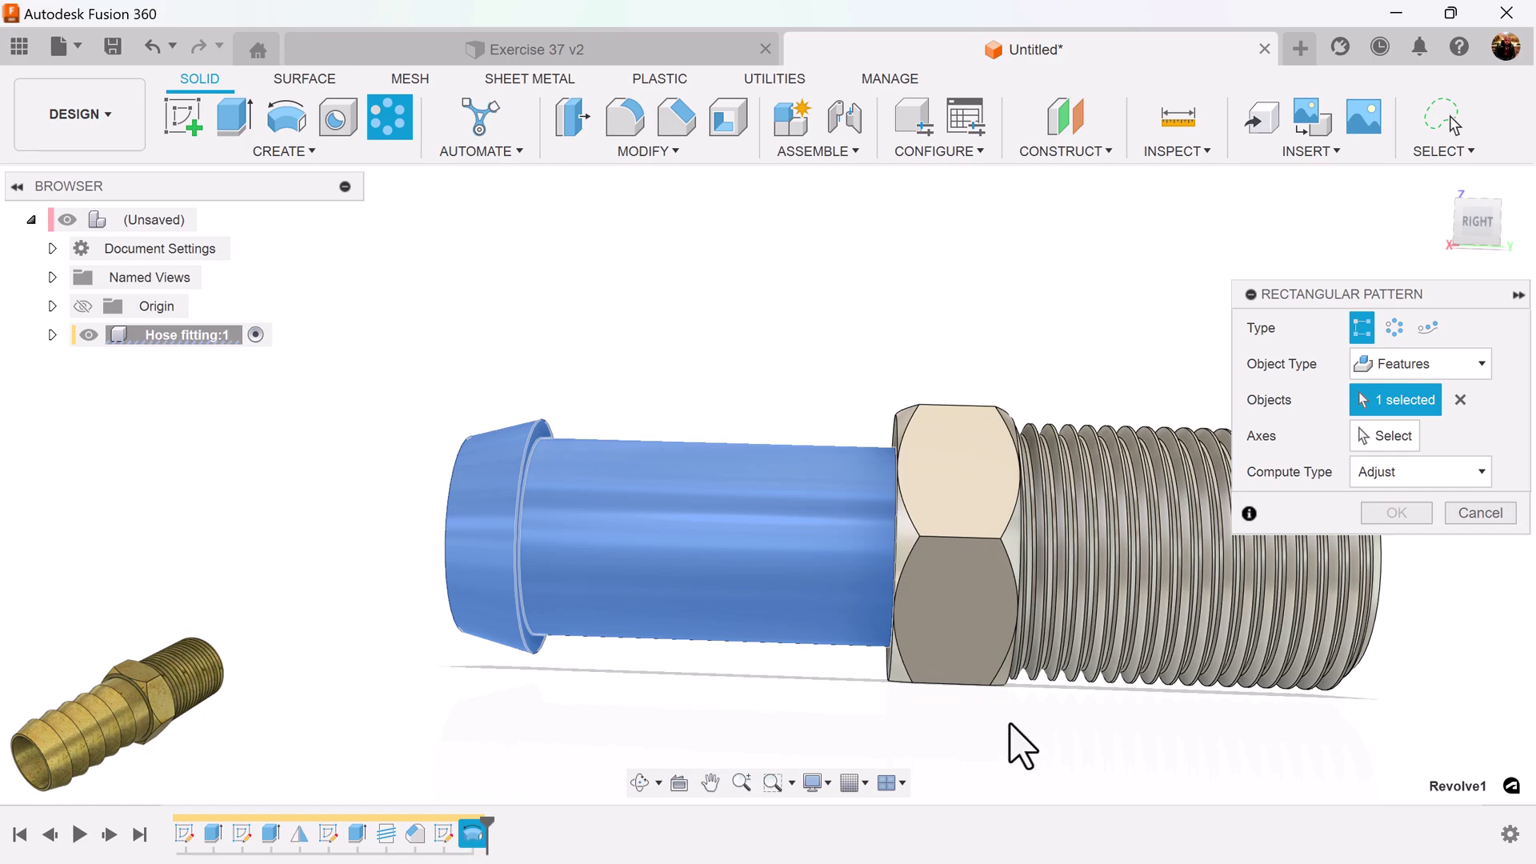
{"action": "left_click", "coordinate": [1385, 438]}
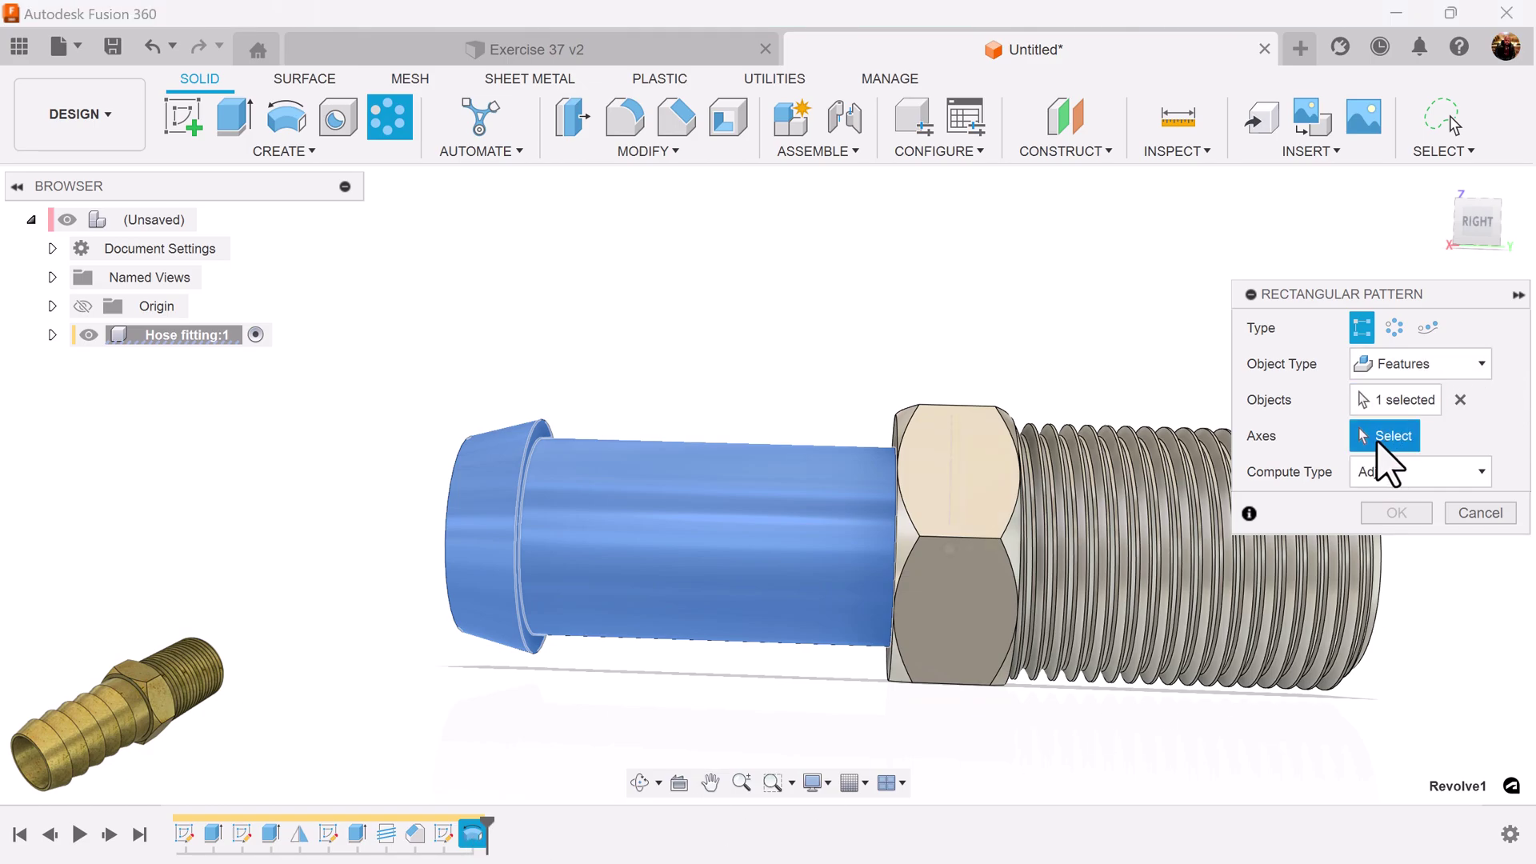
{"action": "scroll", "coordinate": [977, 504], "scroll_direction": "up", "scroll_amount": 5}
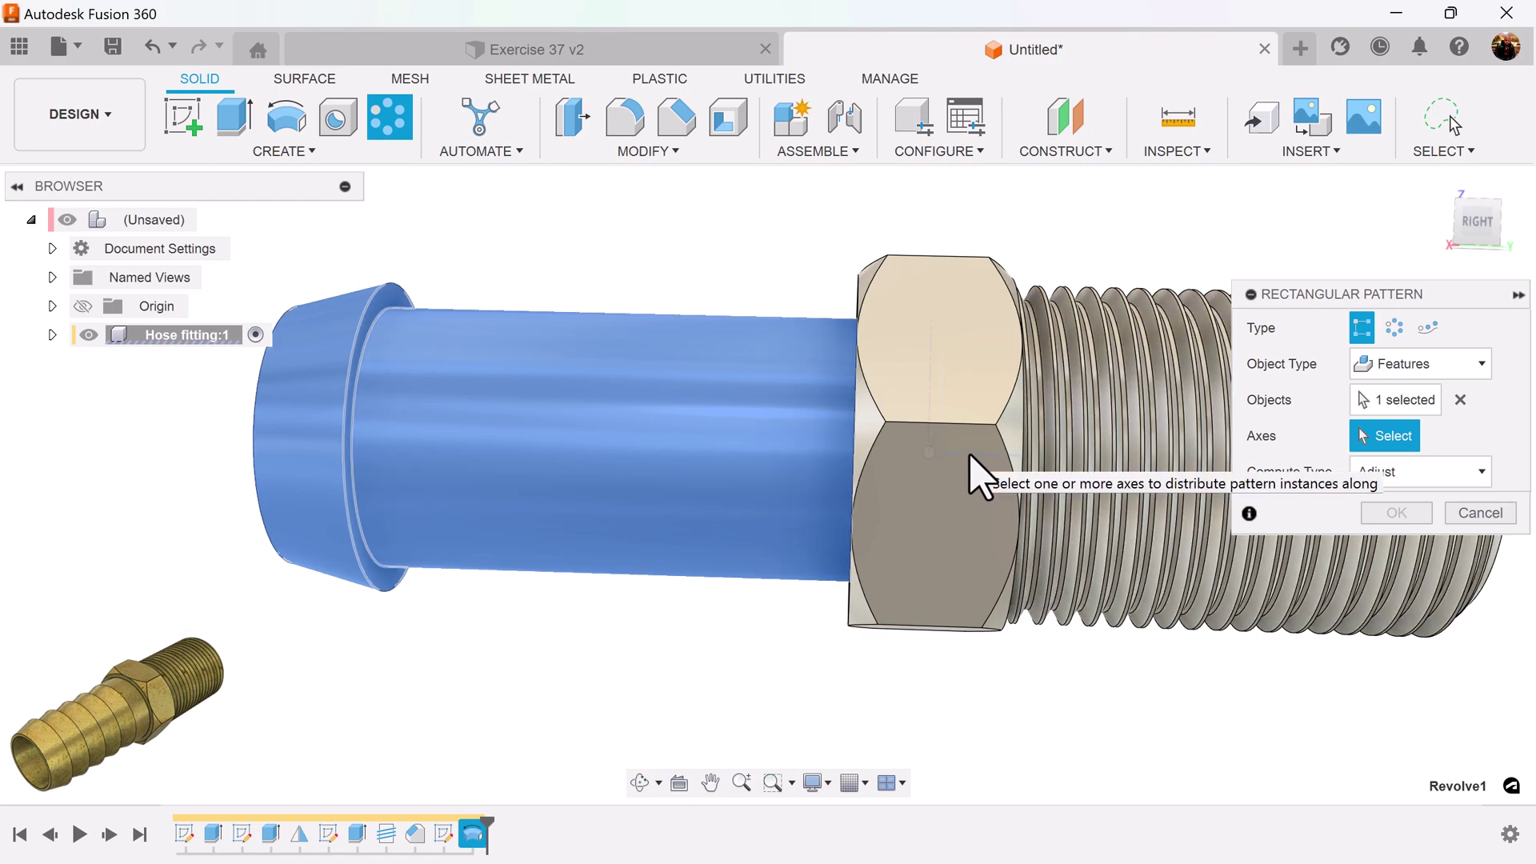
{"action": "left_click", "coordinate": [970, 457]}
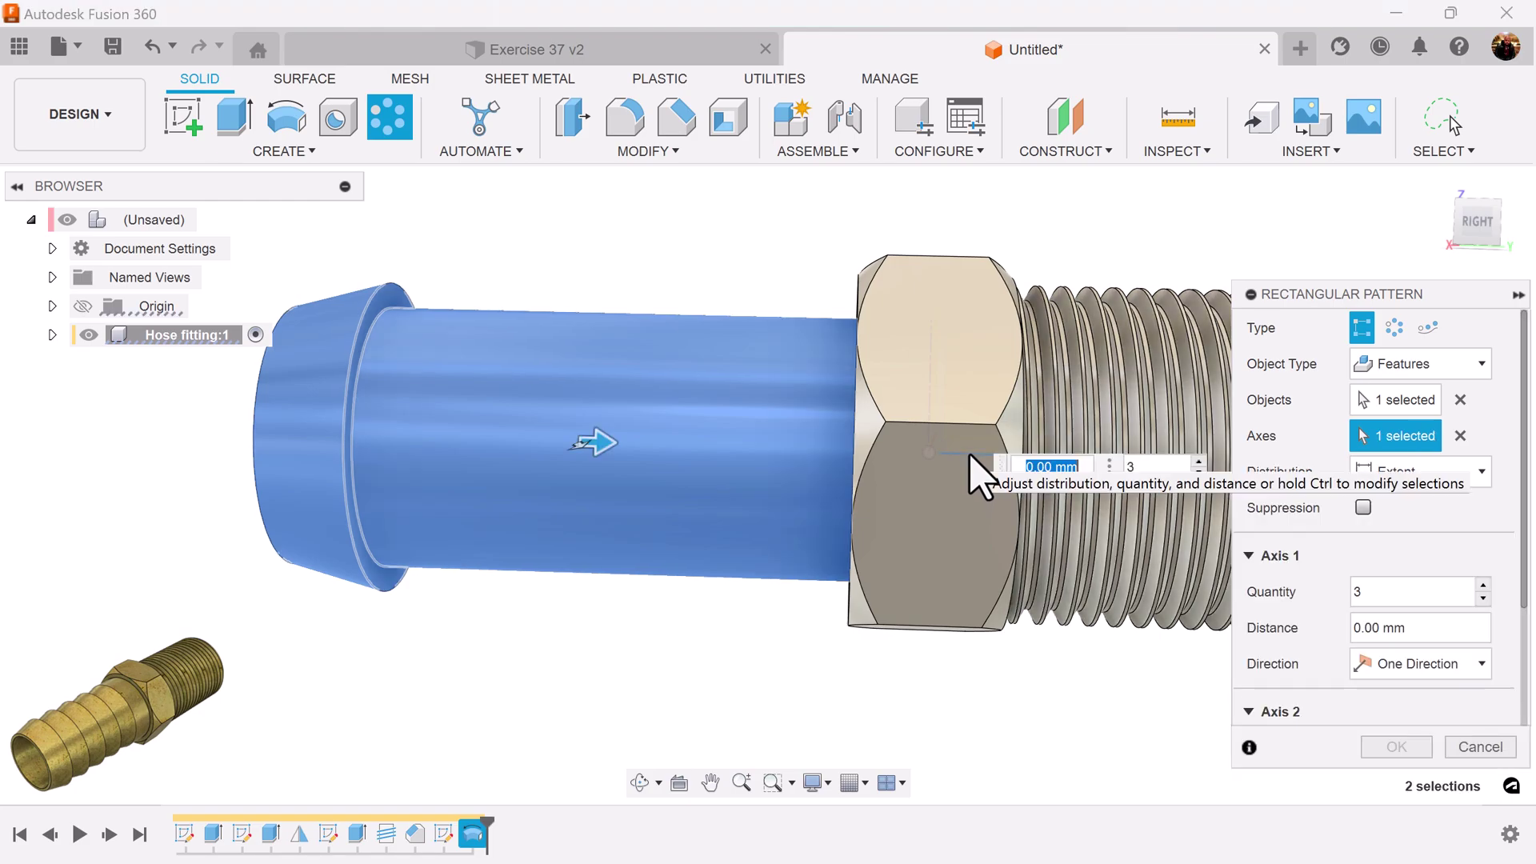
{"action": "middle_click_drag", "start_coordinate": [1135, 648], "coordinate": [1028, 645]}
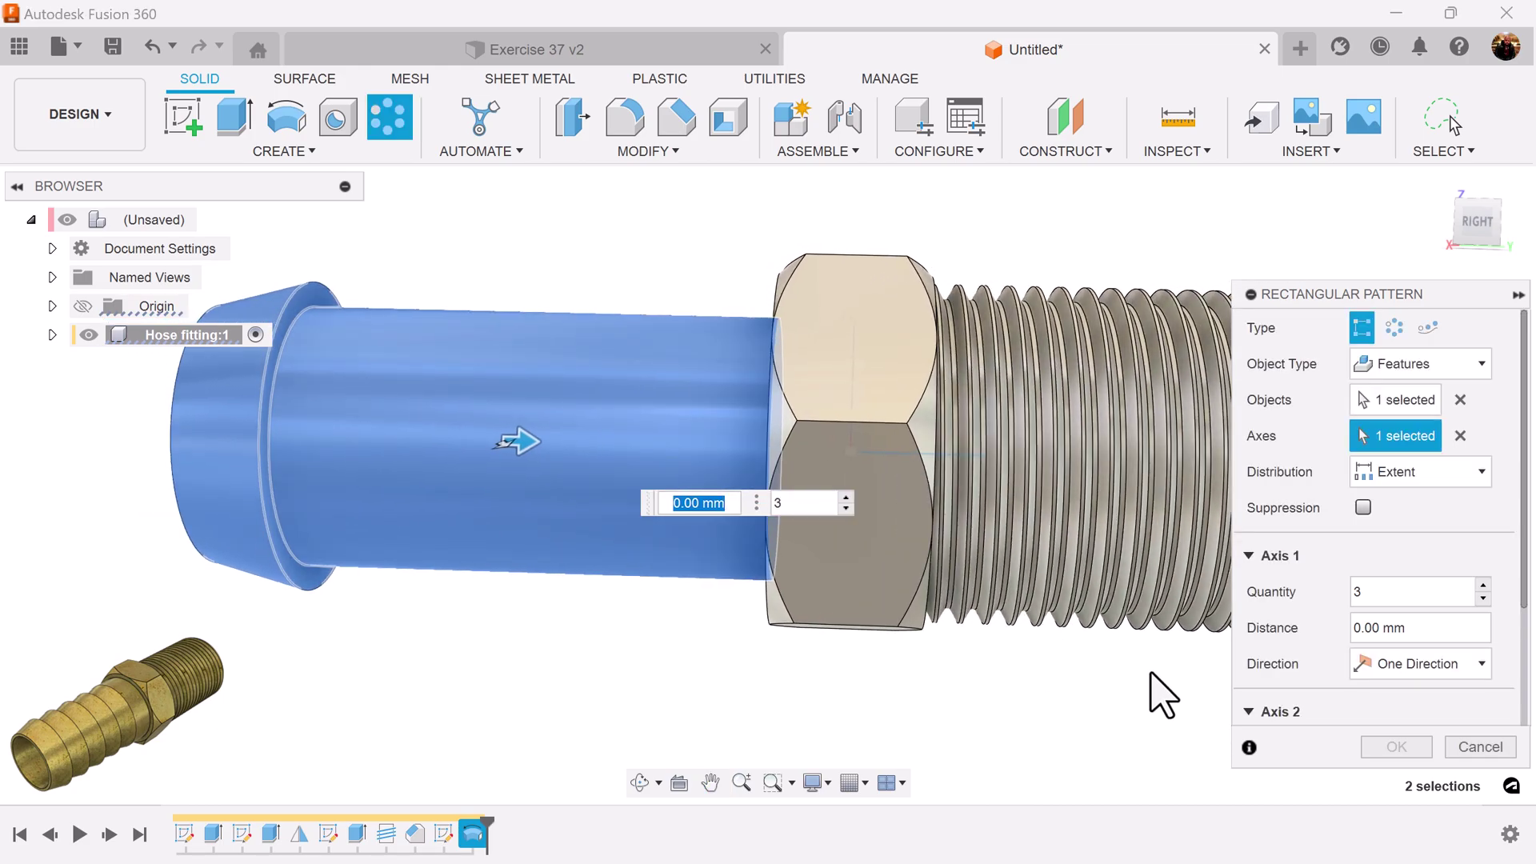
- Set the pattern to 5 barbs with 7.5 mm Spacing and confirm it
{"action": "left_click", "coordinate": [1481, 585]}
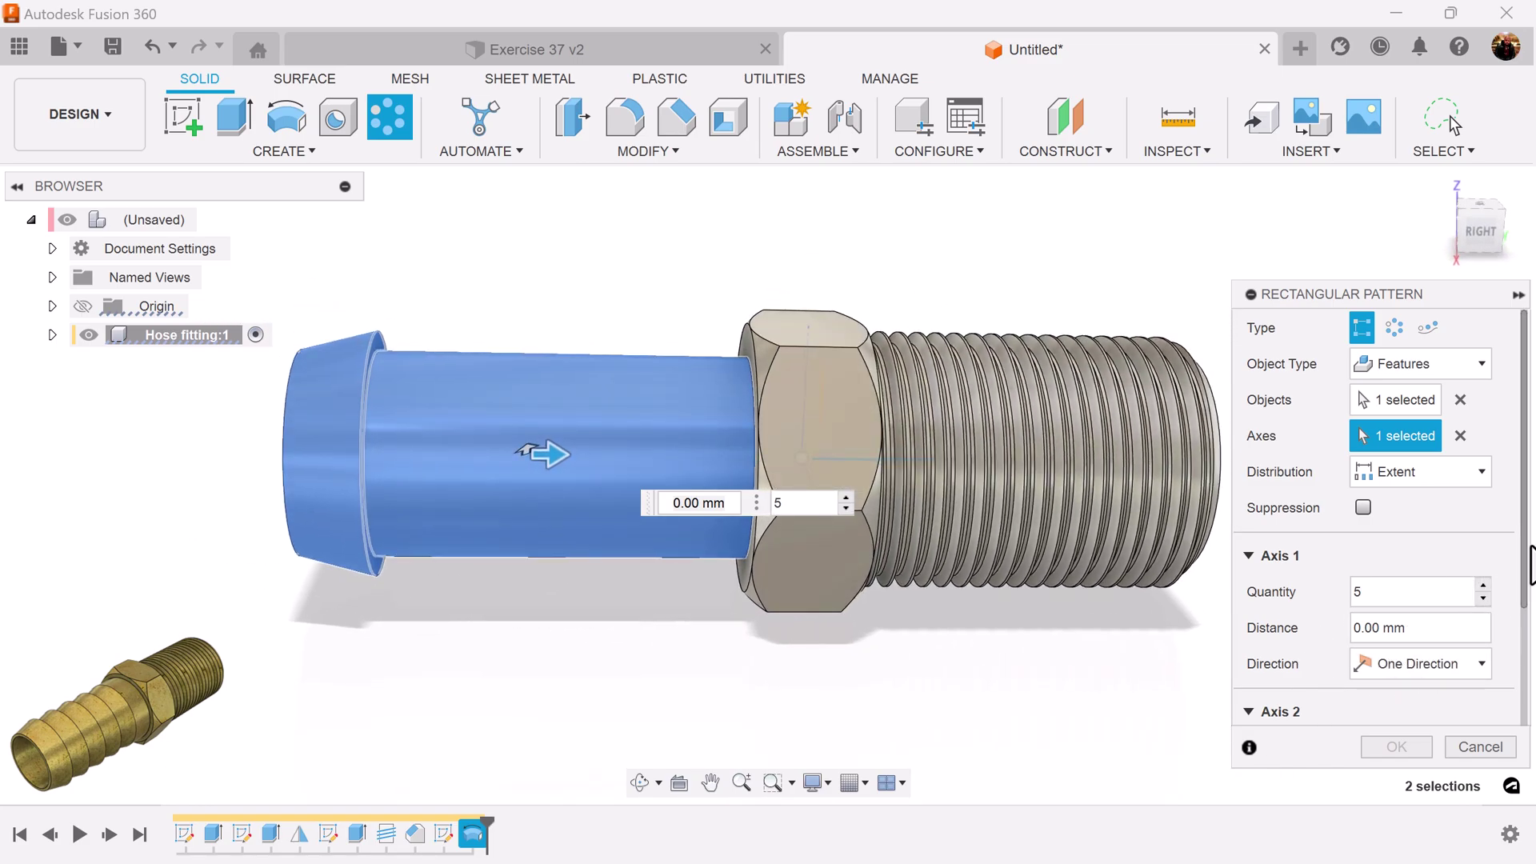
{"action": "left_click", "coordinate": [1480, 473]}
{"action": "left_click", "coordinate": [1438, 526]}
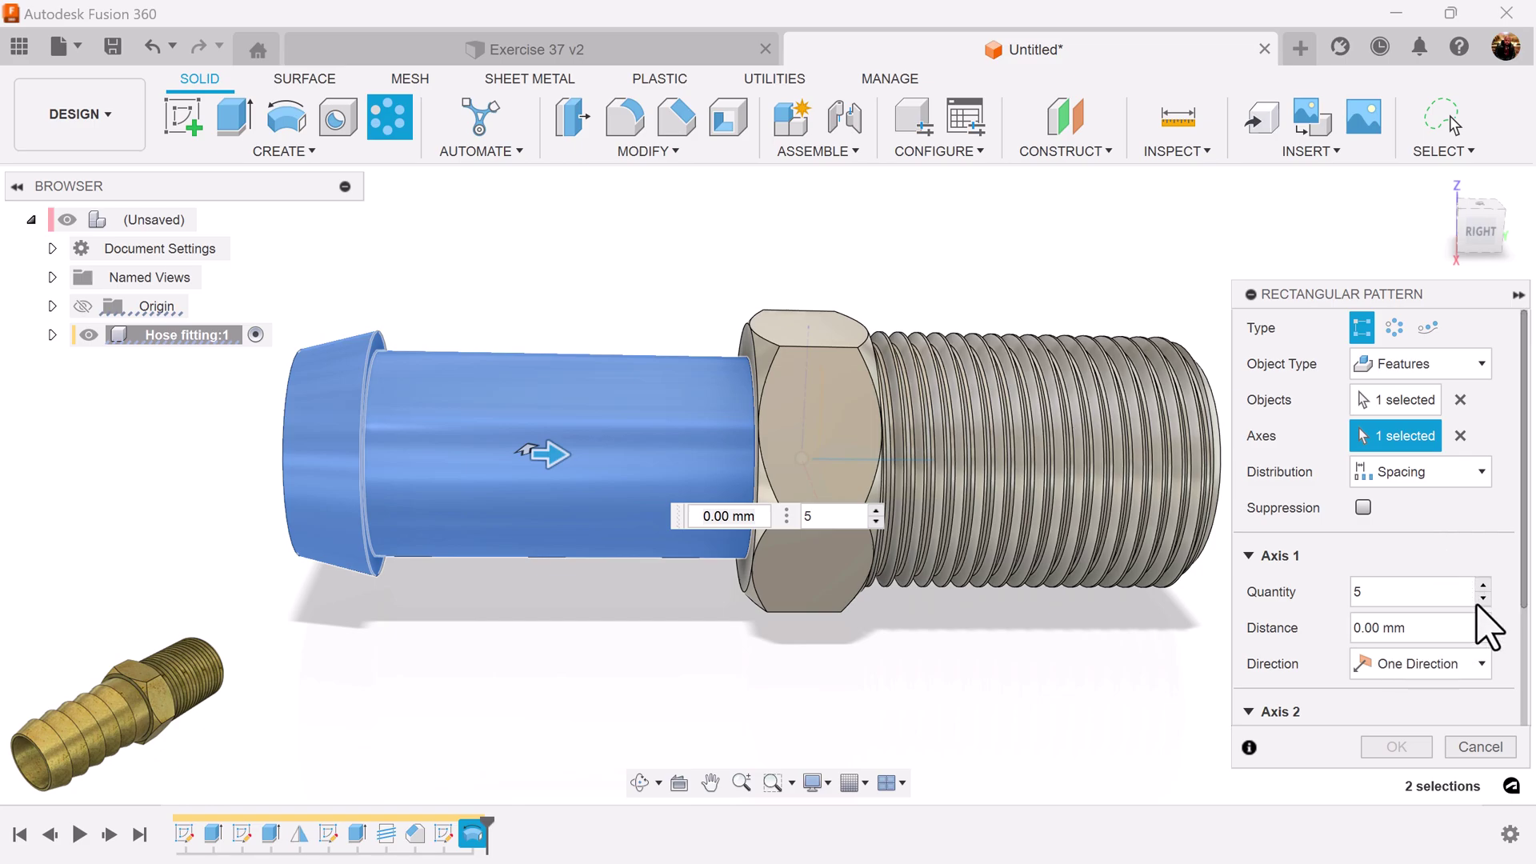
{"action": "scroll", "coordinate": [1420, 576], "scroll_direction": "down", "scroll_amount": 3}
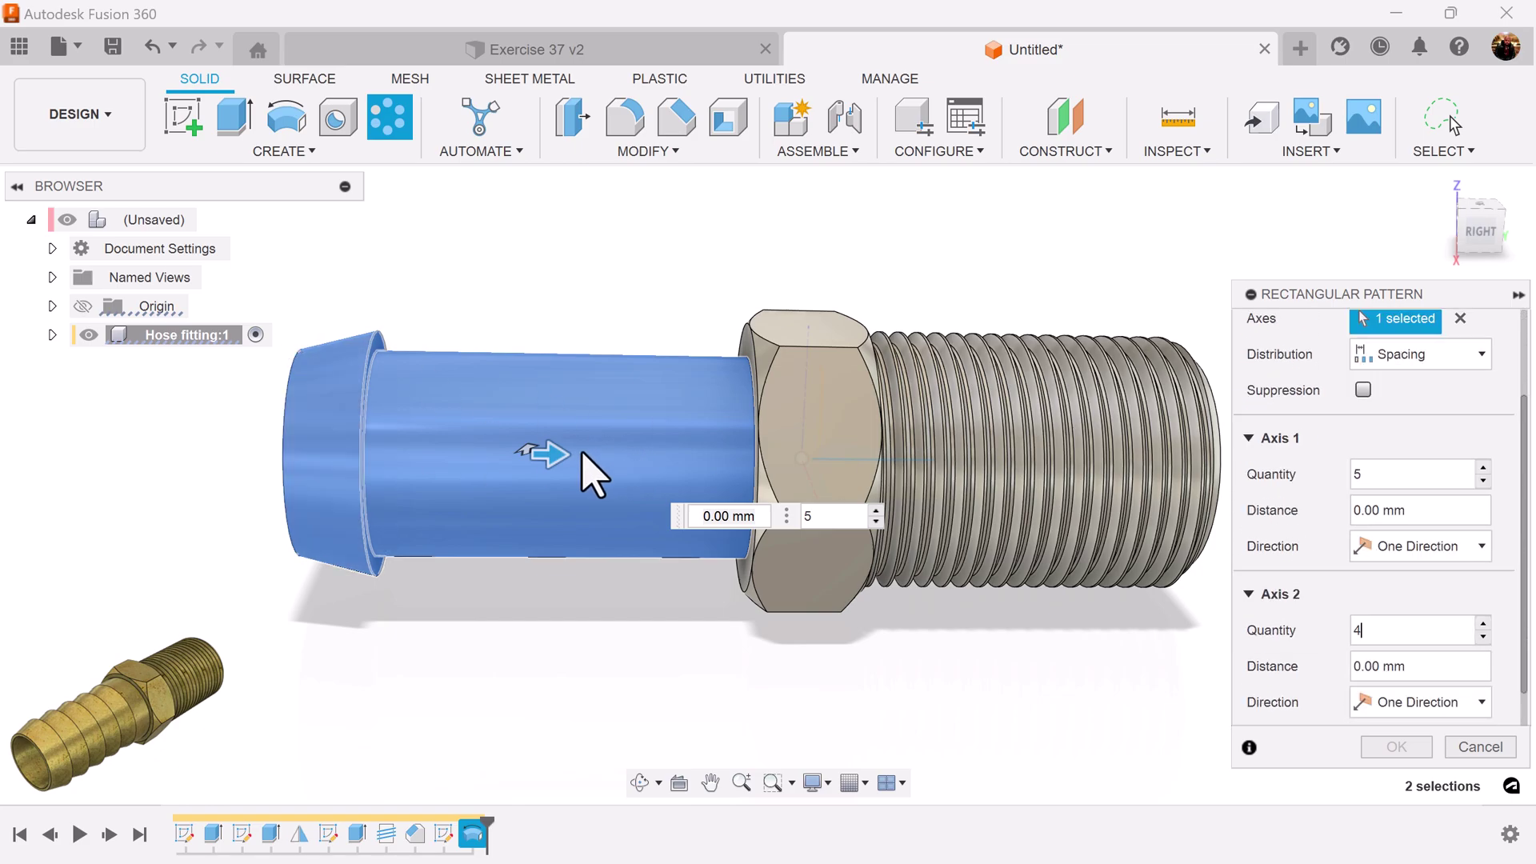
{"action": "left_click_drag", "start_coordinate": [560, 455], "coordinate": [638, 456]}
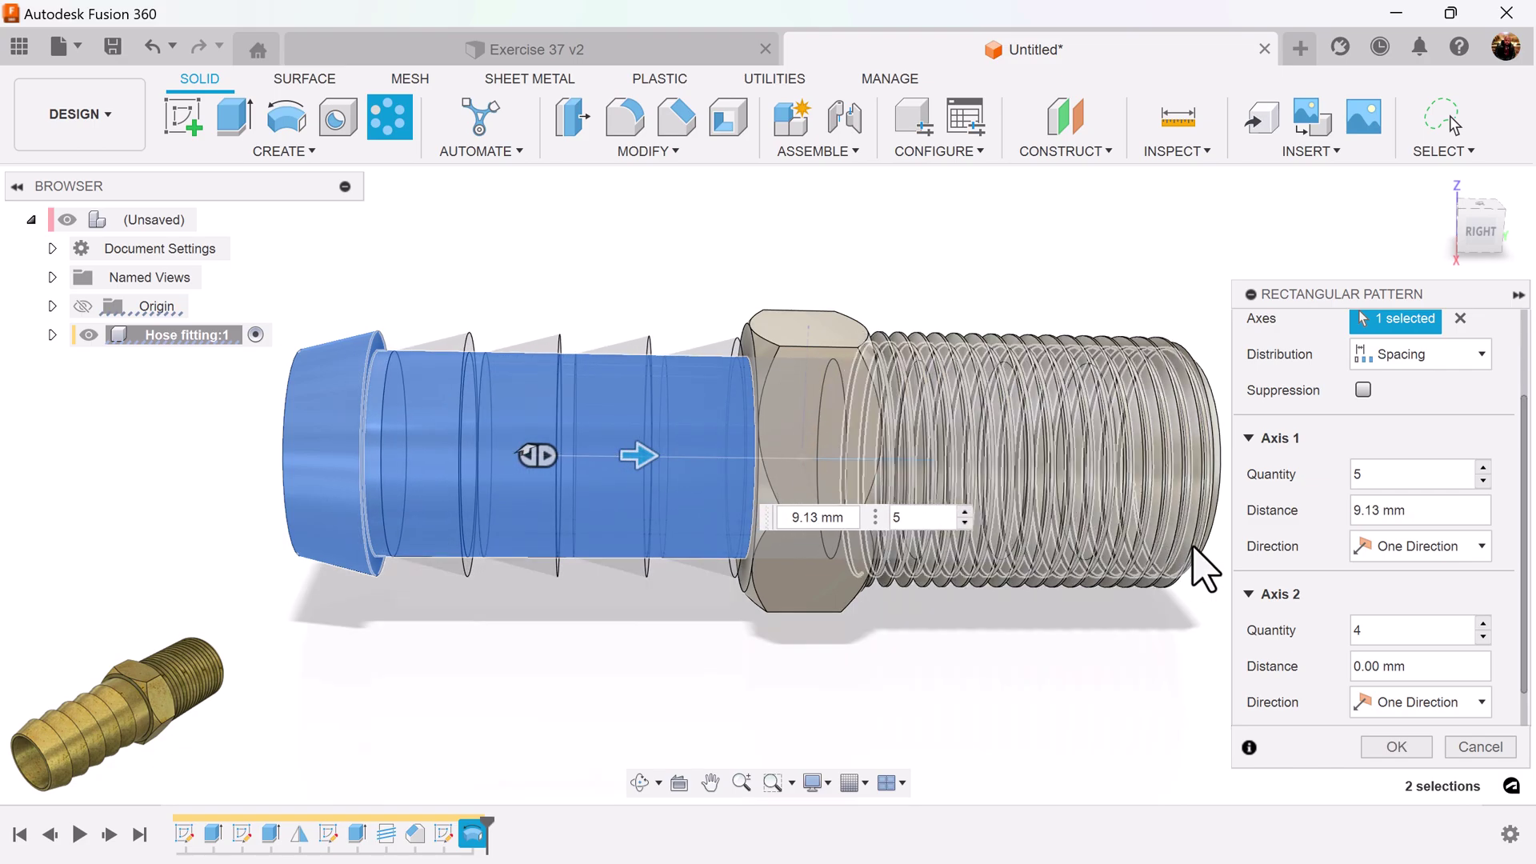
{"action": "left_click", "coordinate": [1483, 639]}
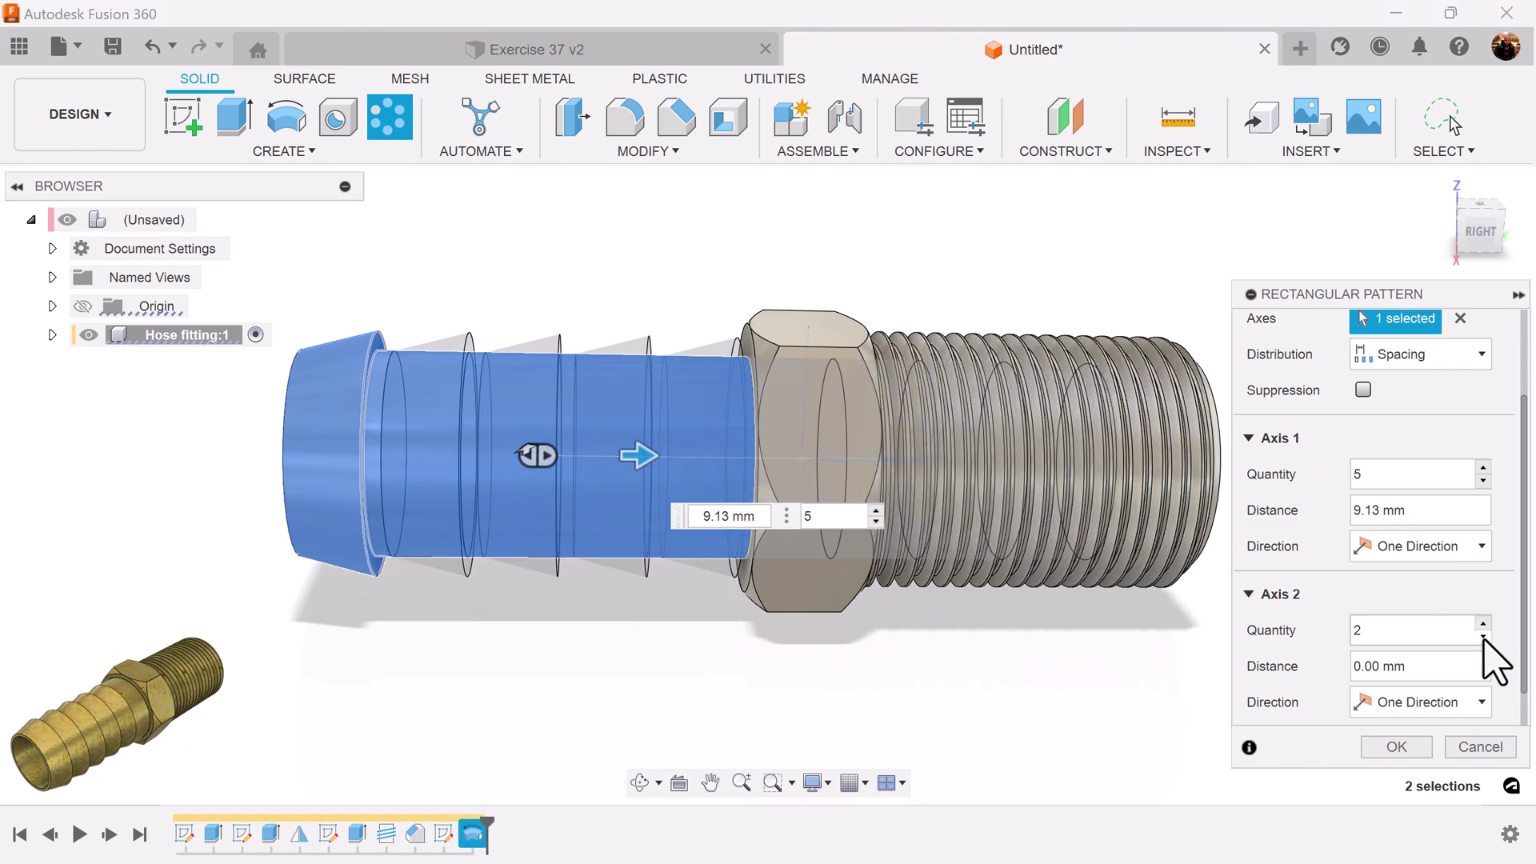
{"action": "left_click", "coordinate": [1408, 509]}
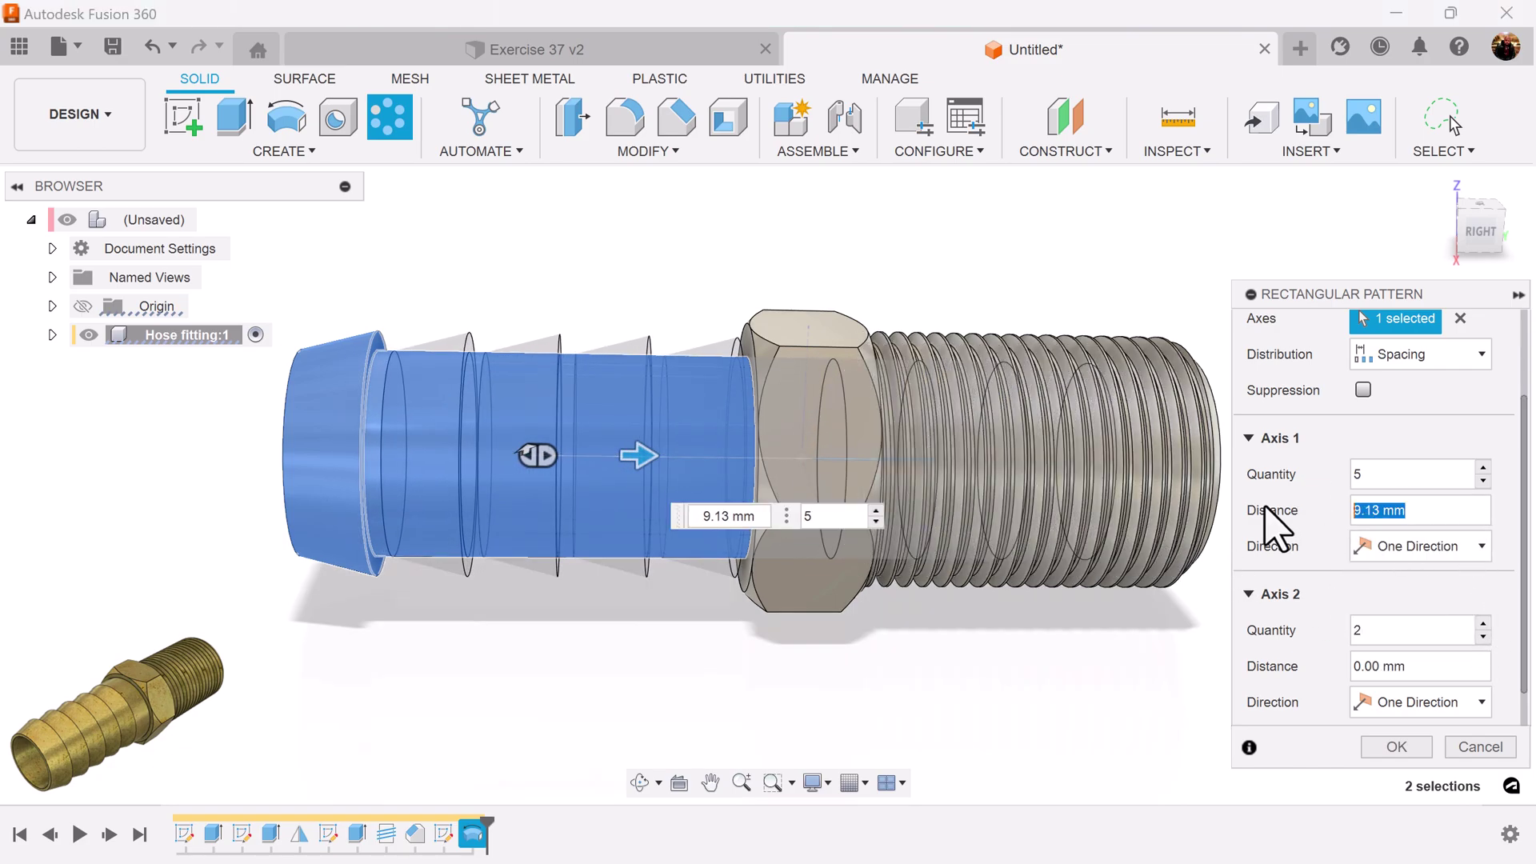
{"action": "type", "text": "7.5"}
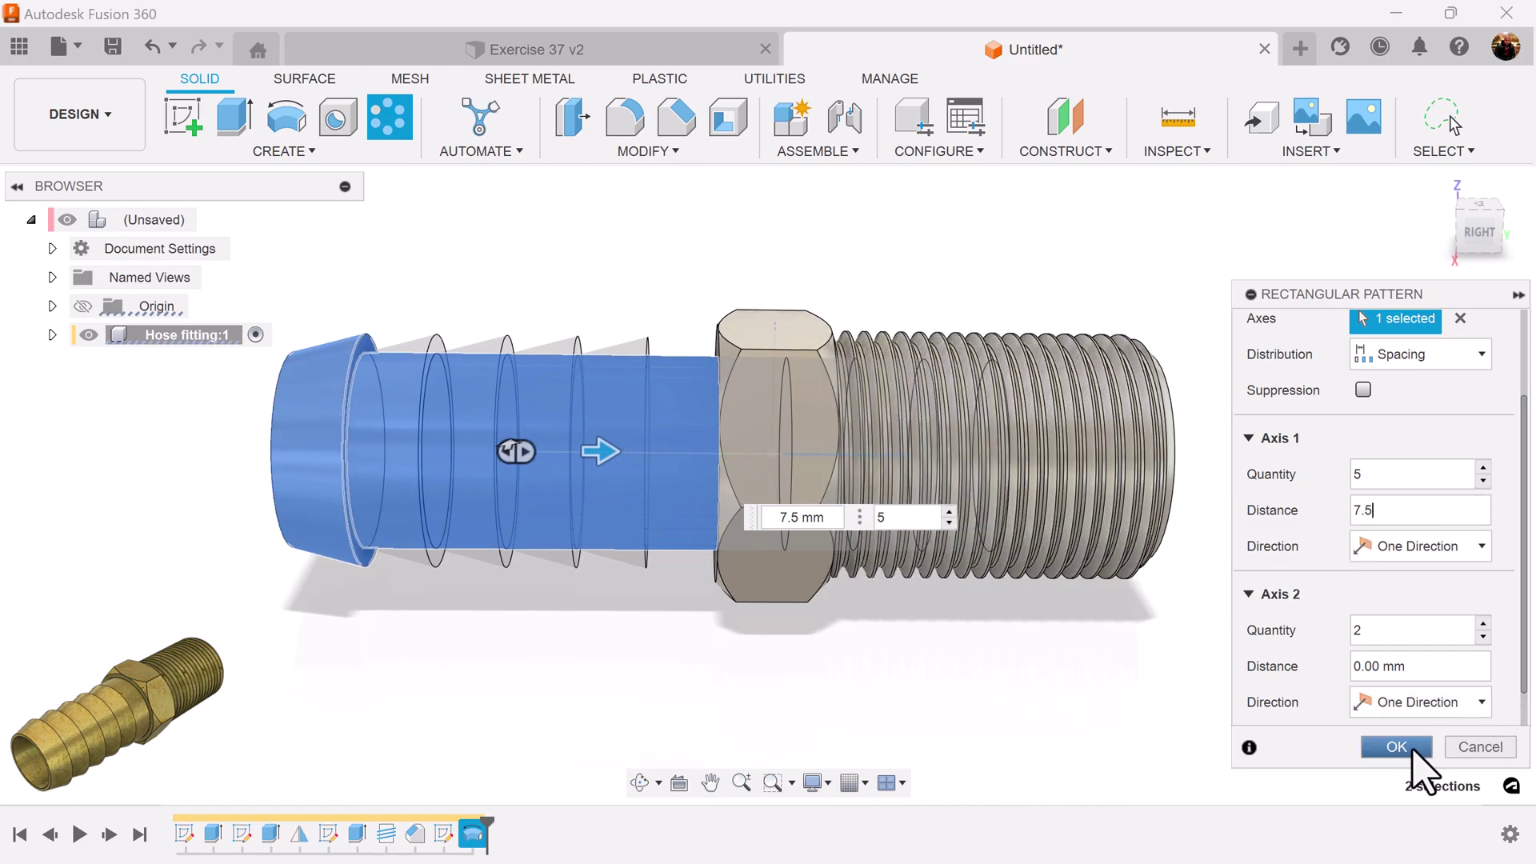
{"action": "scroll", "coordinate": [1523, 724], "scroll_direction": "down", "scroll_amount": 1}
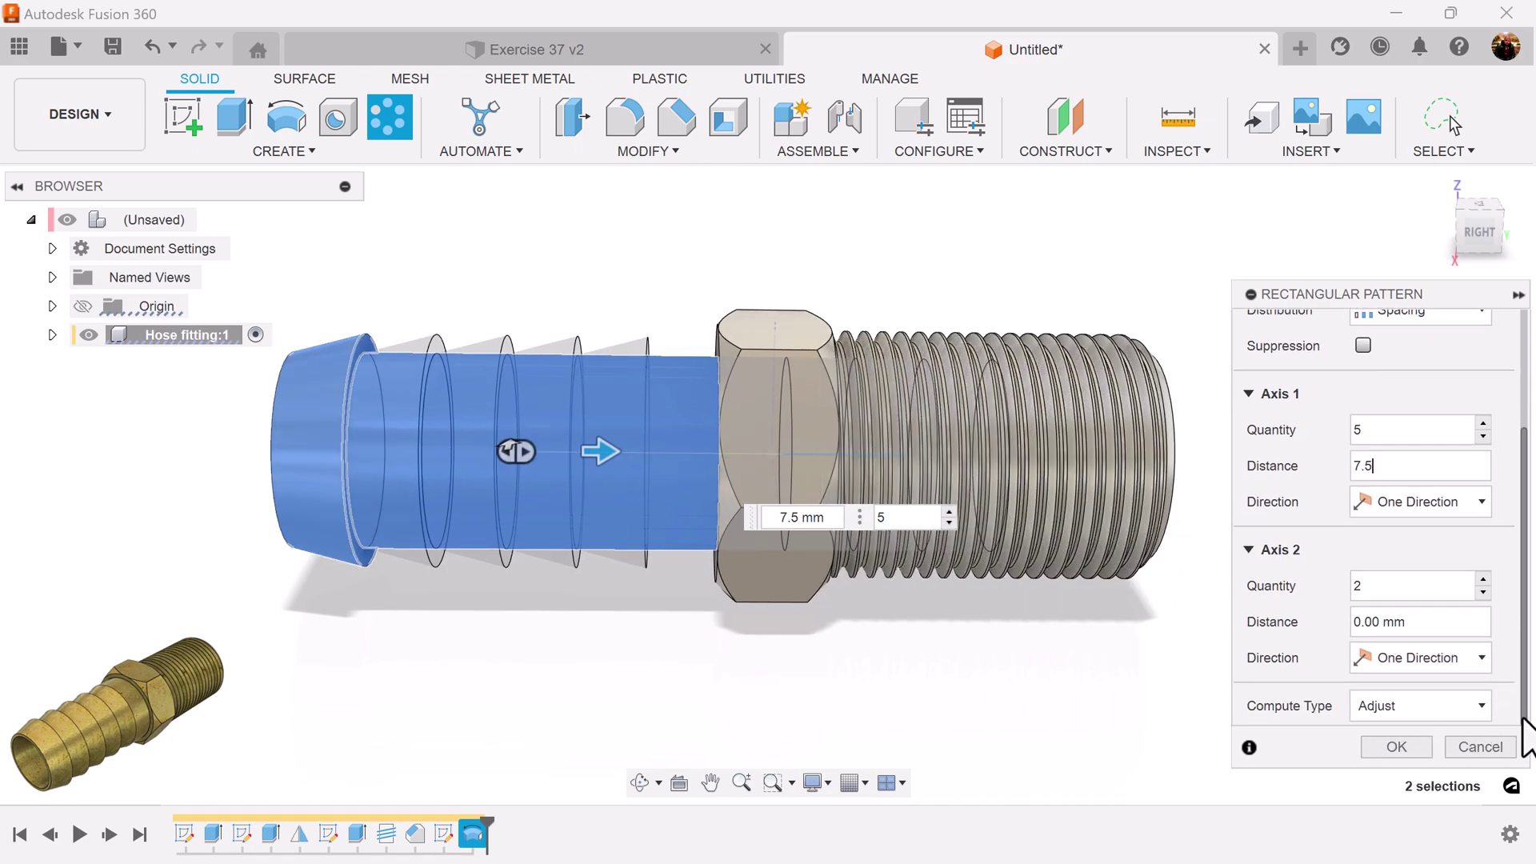
{"action": "left_click", "coordinate": [1390, 745]}
{"action": "middle_click_drag", "start_coordinate": [1388, 761], "coordinate": [704, 340], "text": "shift"}
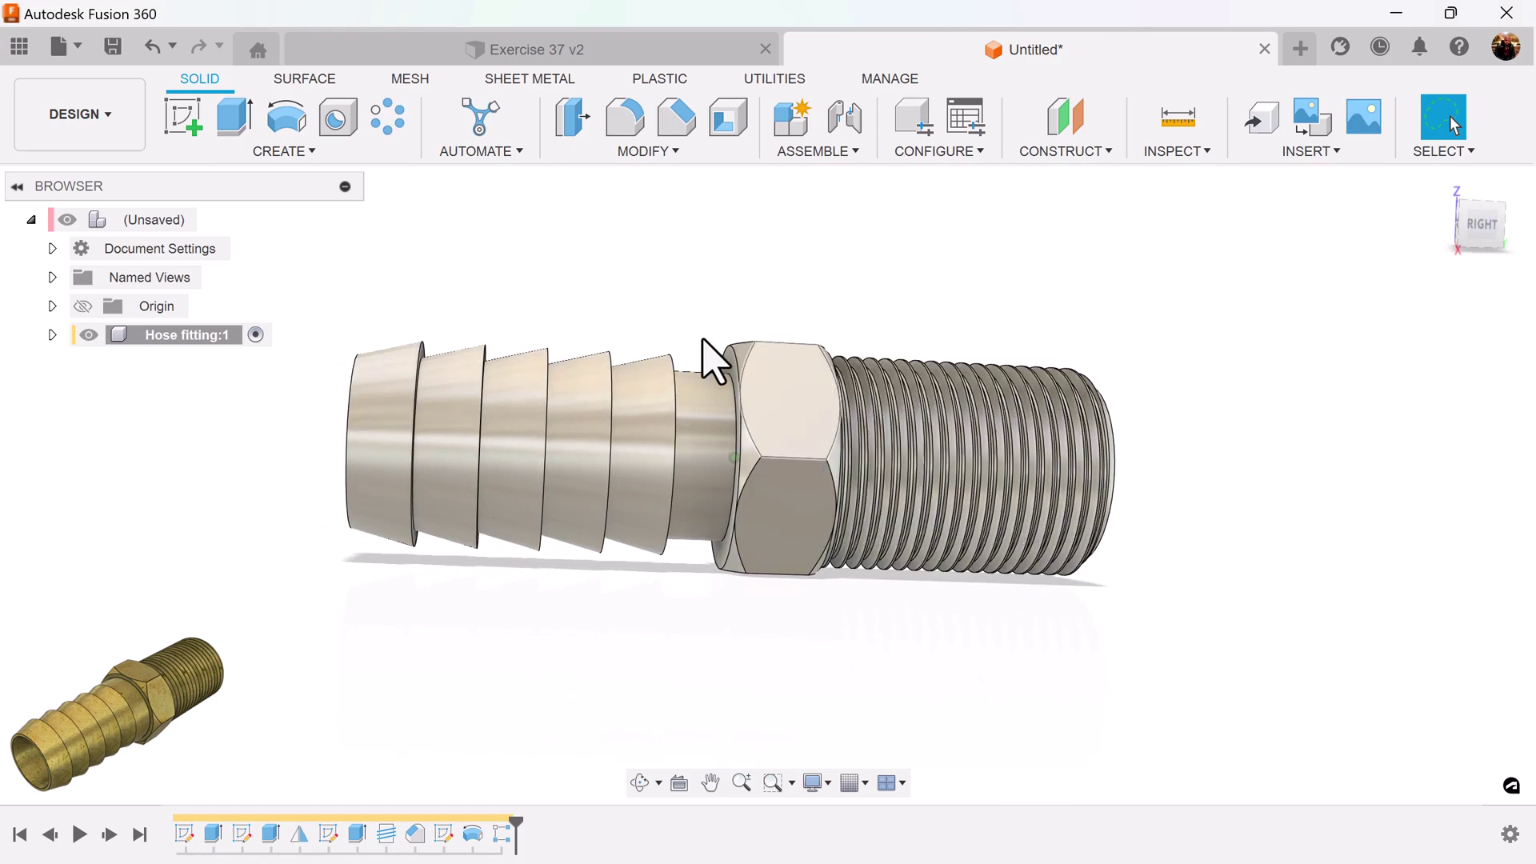
- Extrude the ring profile beside the hex nut 7.50 mm as a Join
{"action": "scroll", "coordinate": [946, 576], "scroll_direction": "up", "scroll_amount": 3}
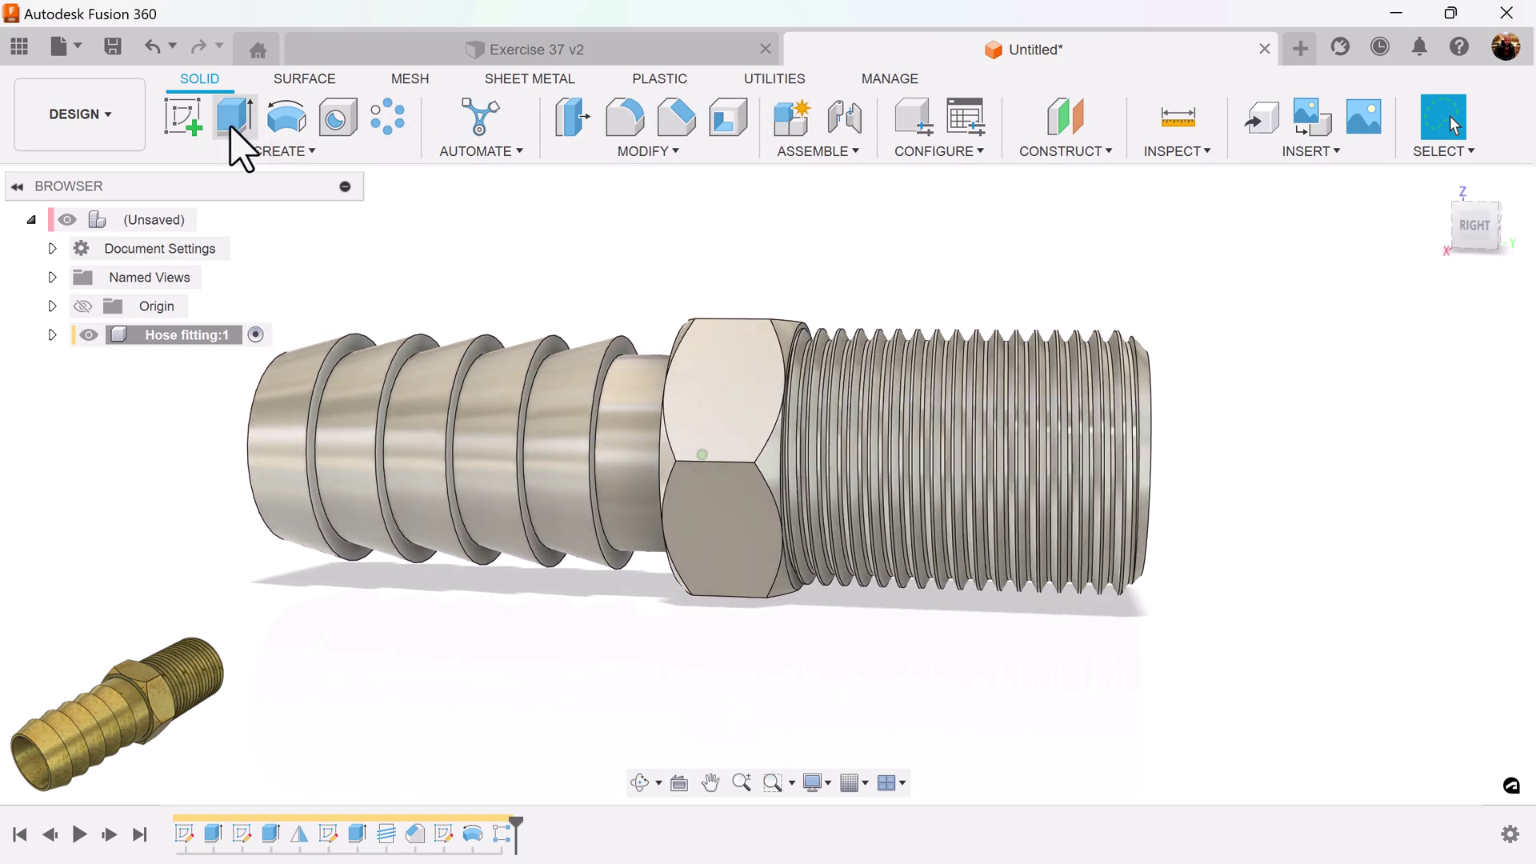
{"action": "left_click", "coordinate": [233, 128]}
{"action": "scroll", "coordinate": [823, 480], "scroll_direction": "up", "scroll_amount": 2}
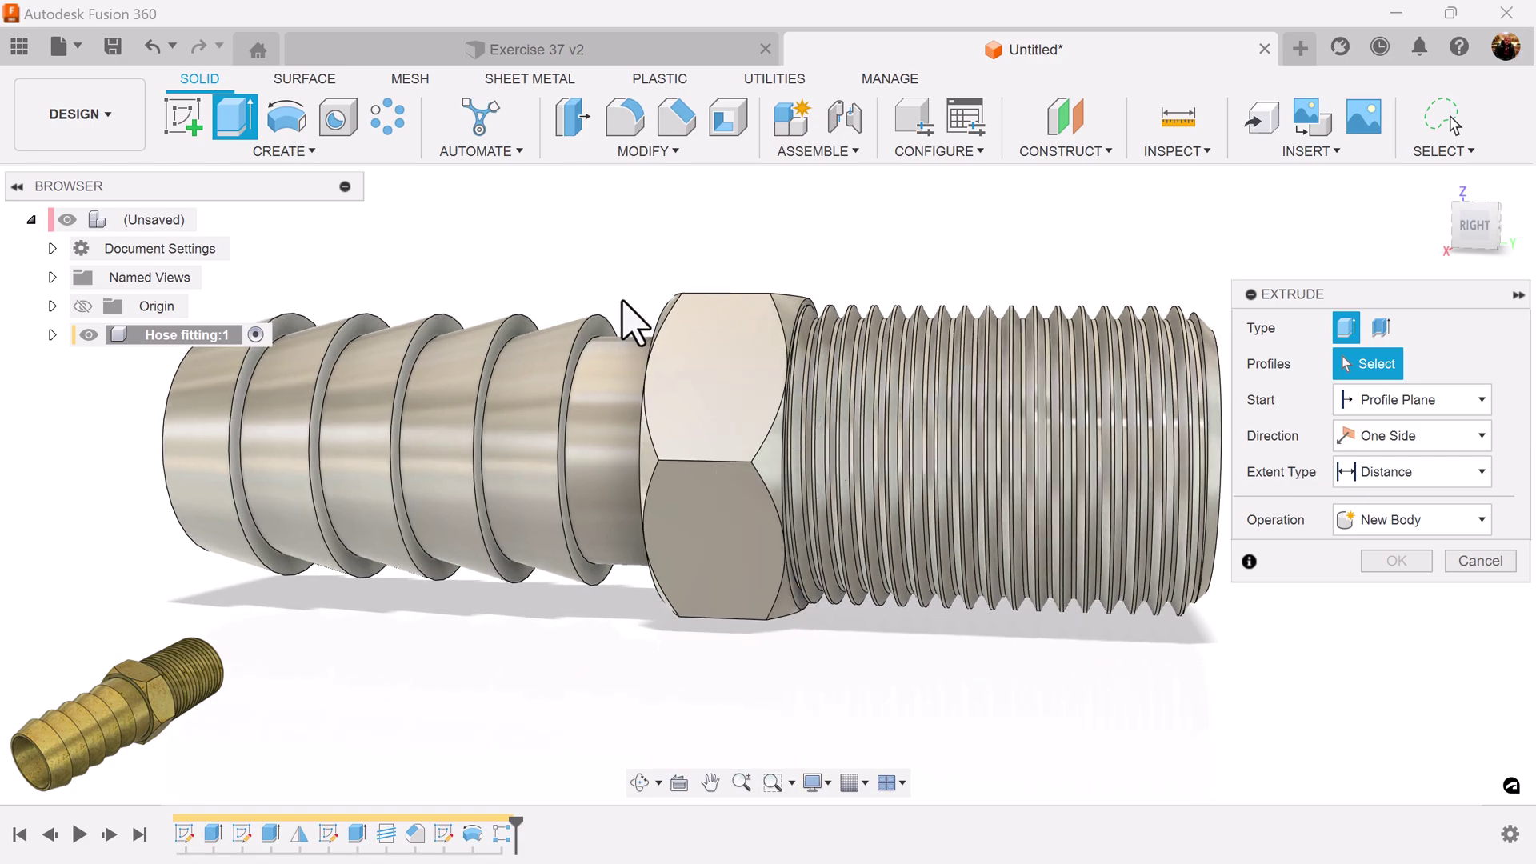
{"action": "left_click", "coordinate": [626, 382]}
{"action": "middle_click_drag", "start_coordinate": [626, 382], "coordinate": [679, 373], "text": "shift"}
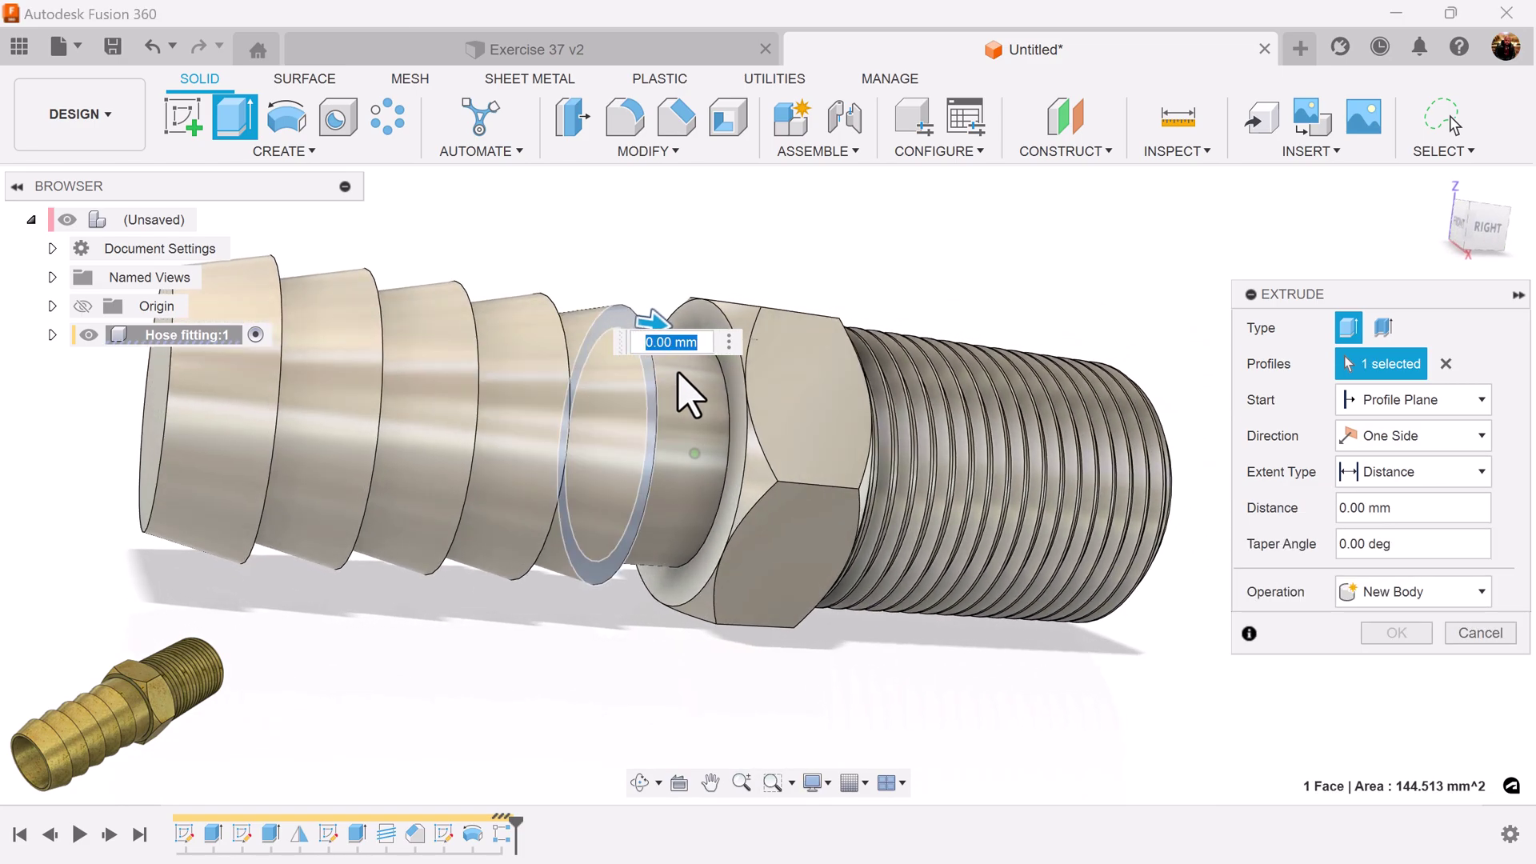
{"action": "type", "text": "7"}
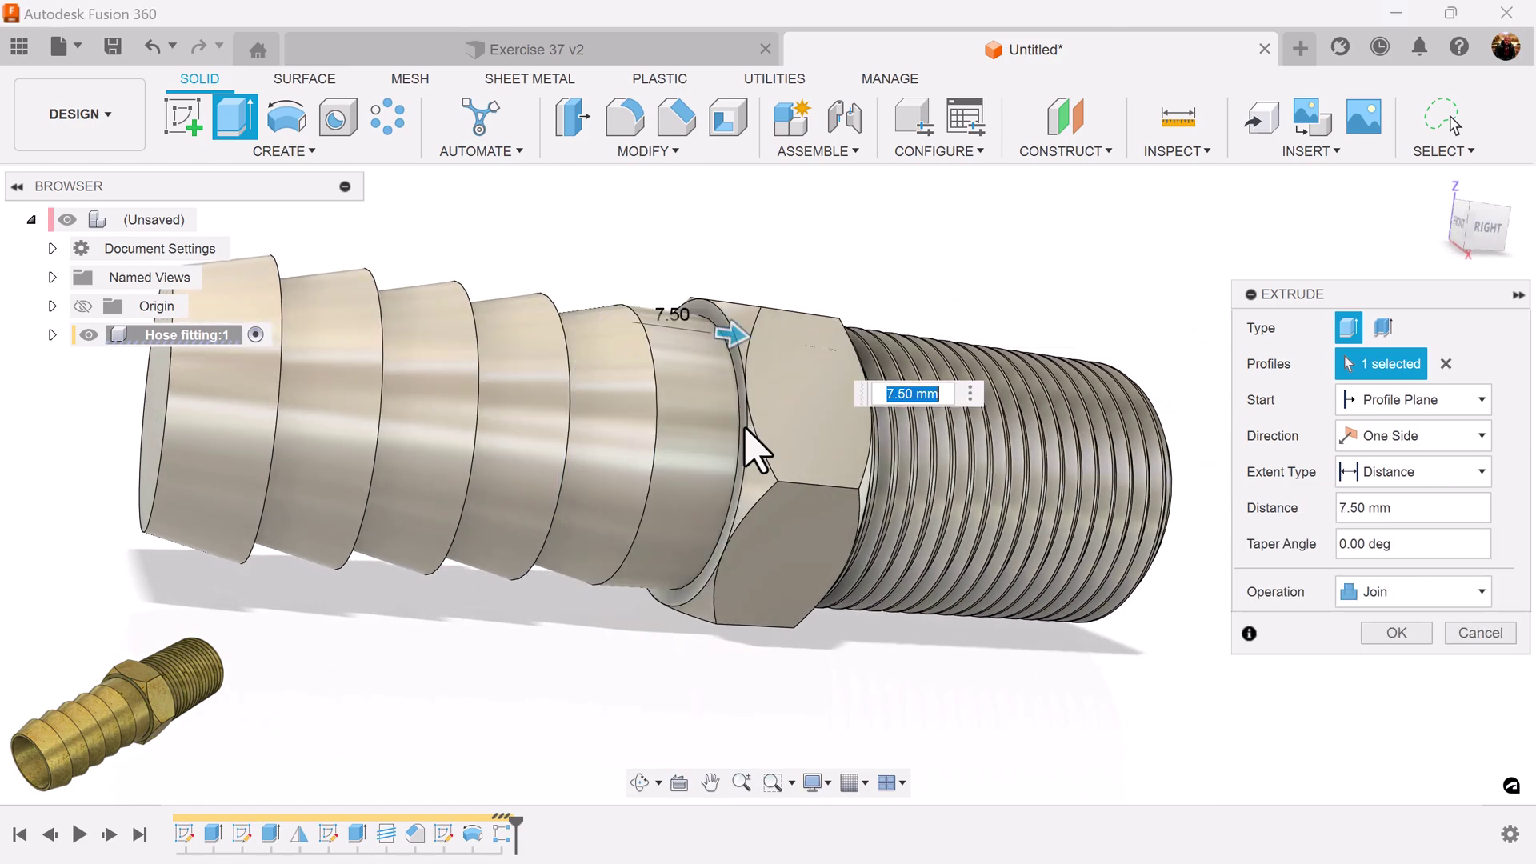
{"action": "left_click", "coordinate": [1406, 633]}
{"action": "scroll", "coordinate": [1147, 686], "scroll_direction": "down", "scroll_amount": 2}
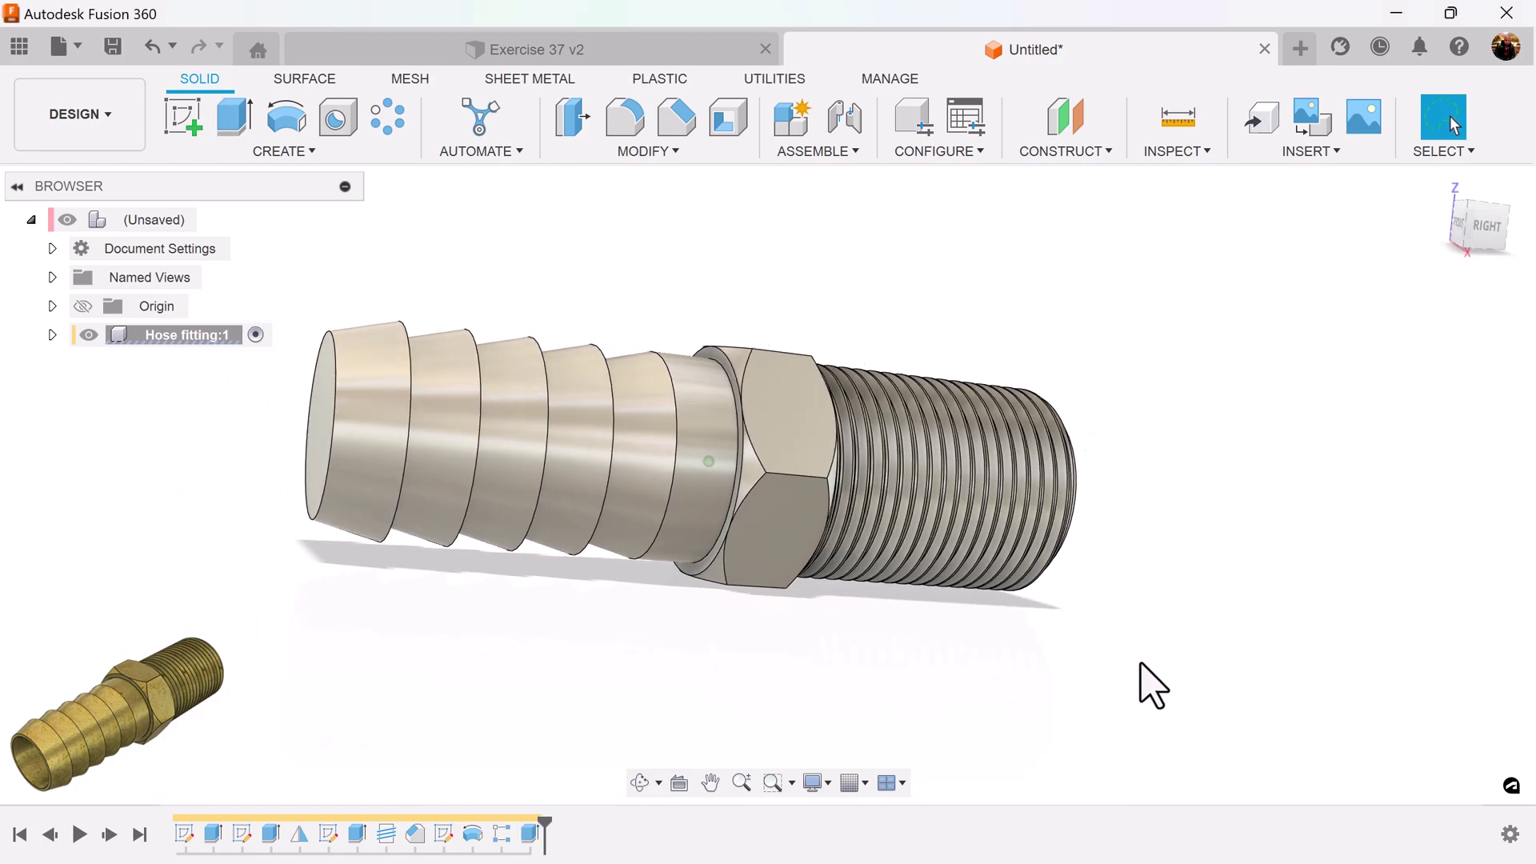
{"action": "middle_click_drag", "start_coordinate": [394, 685], "coordinate": [444, 425], "text": "shift"}
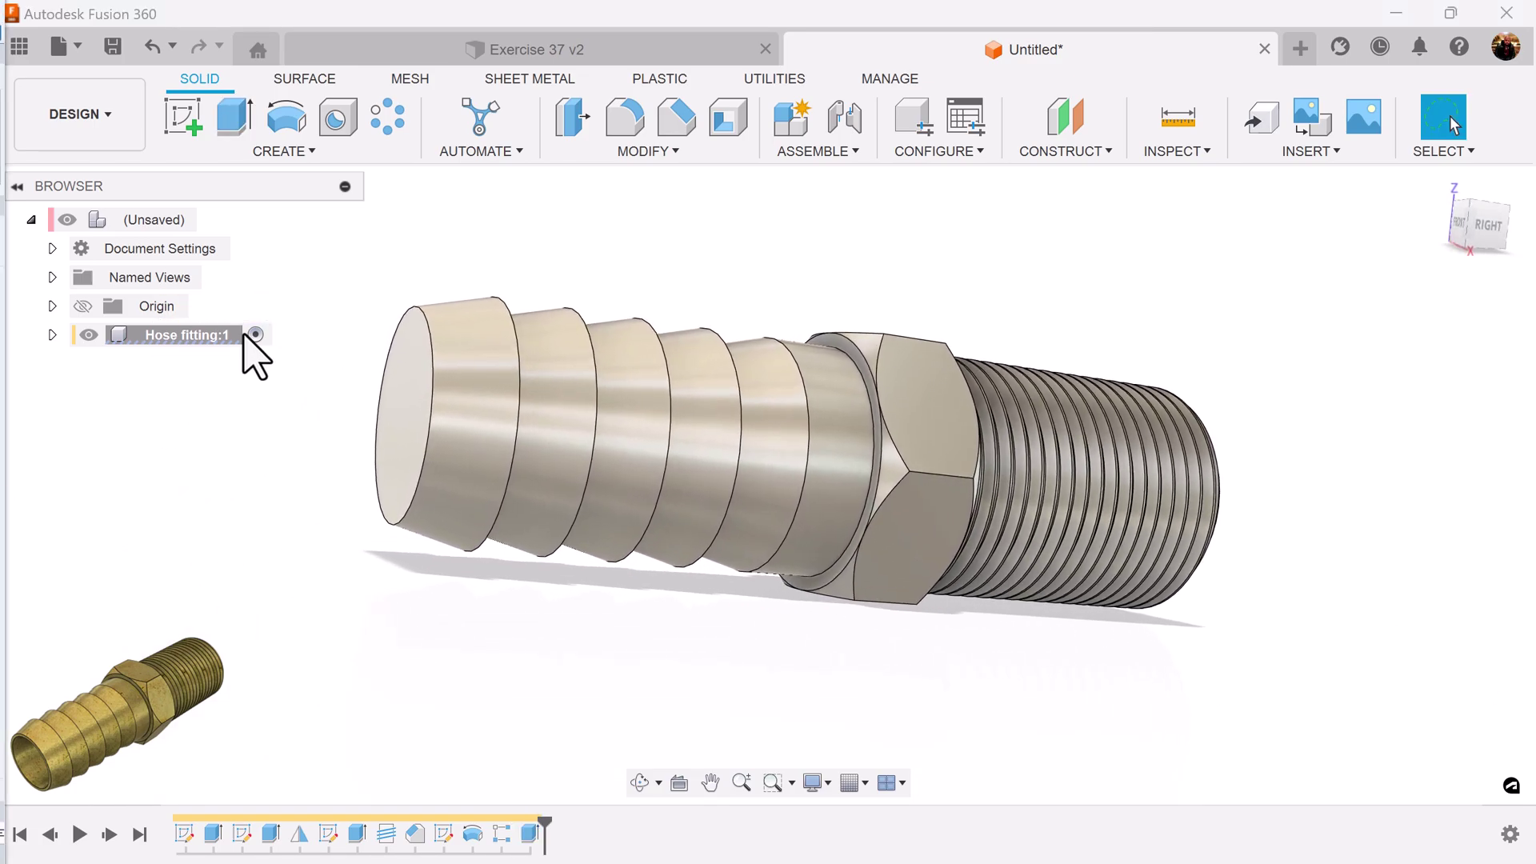
- Add a 19 mm simple hole, extent All, centred on the barbed end face
{"action": "left_click", "coordinate": [337, 132]}
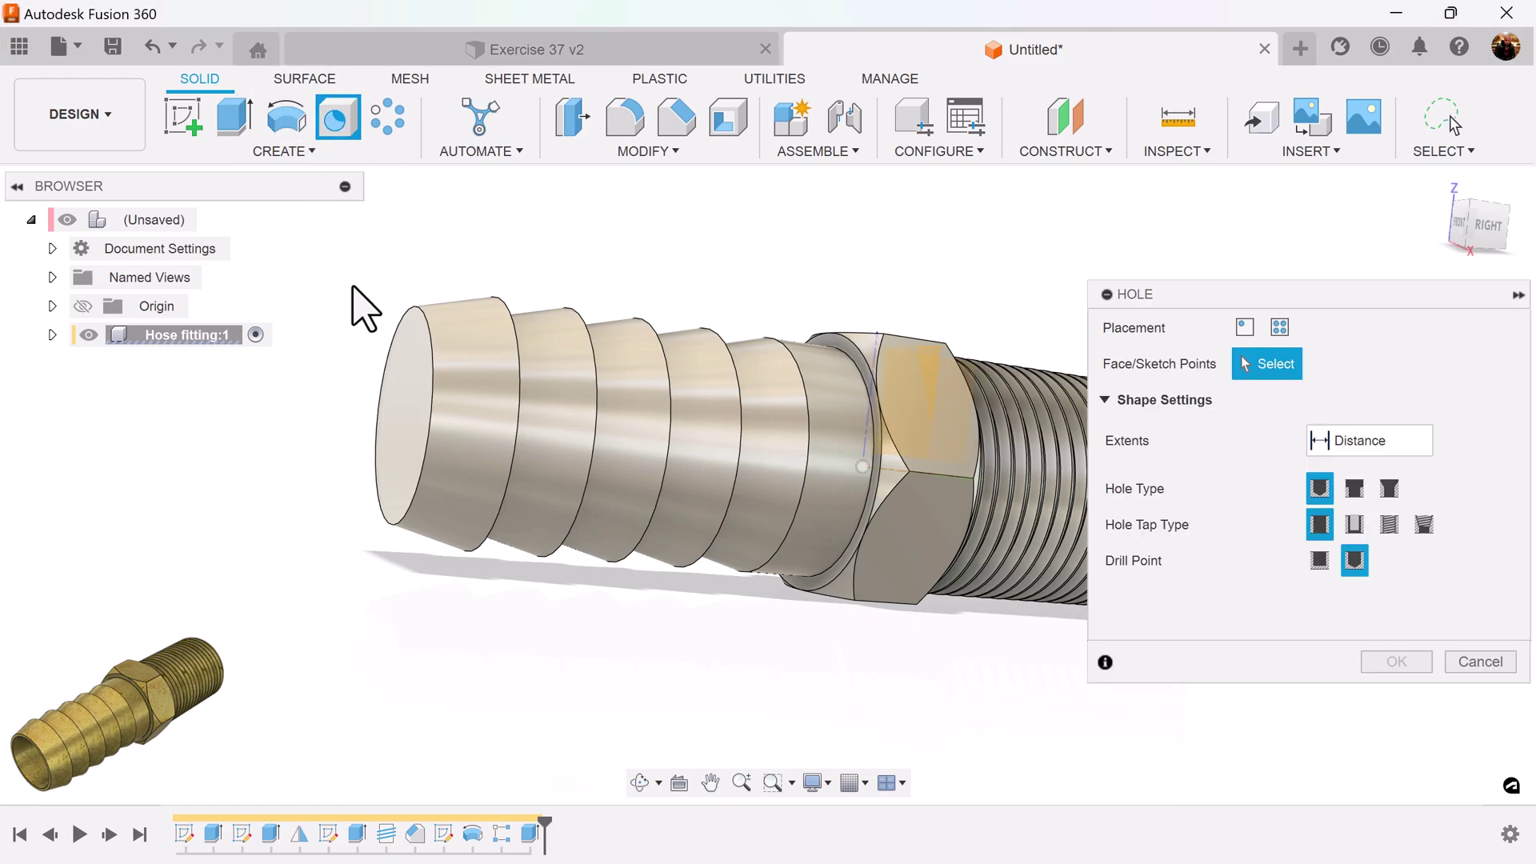
{"action": "left_click", "coordinate": [422, 418]}
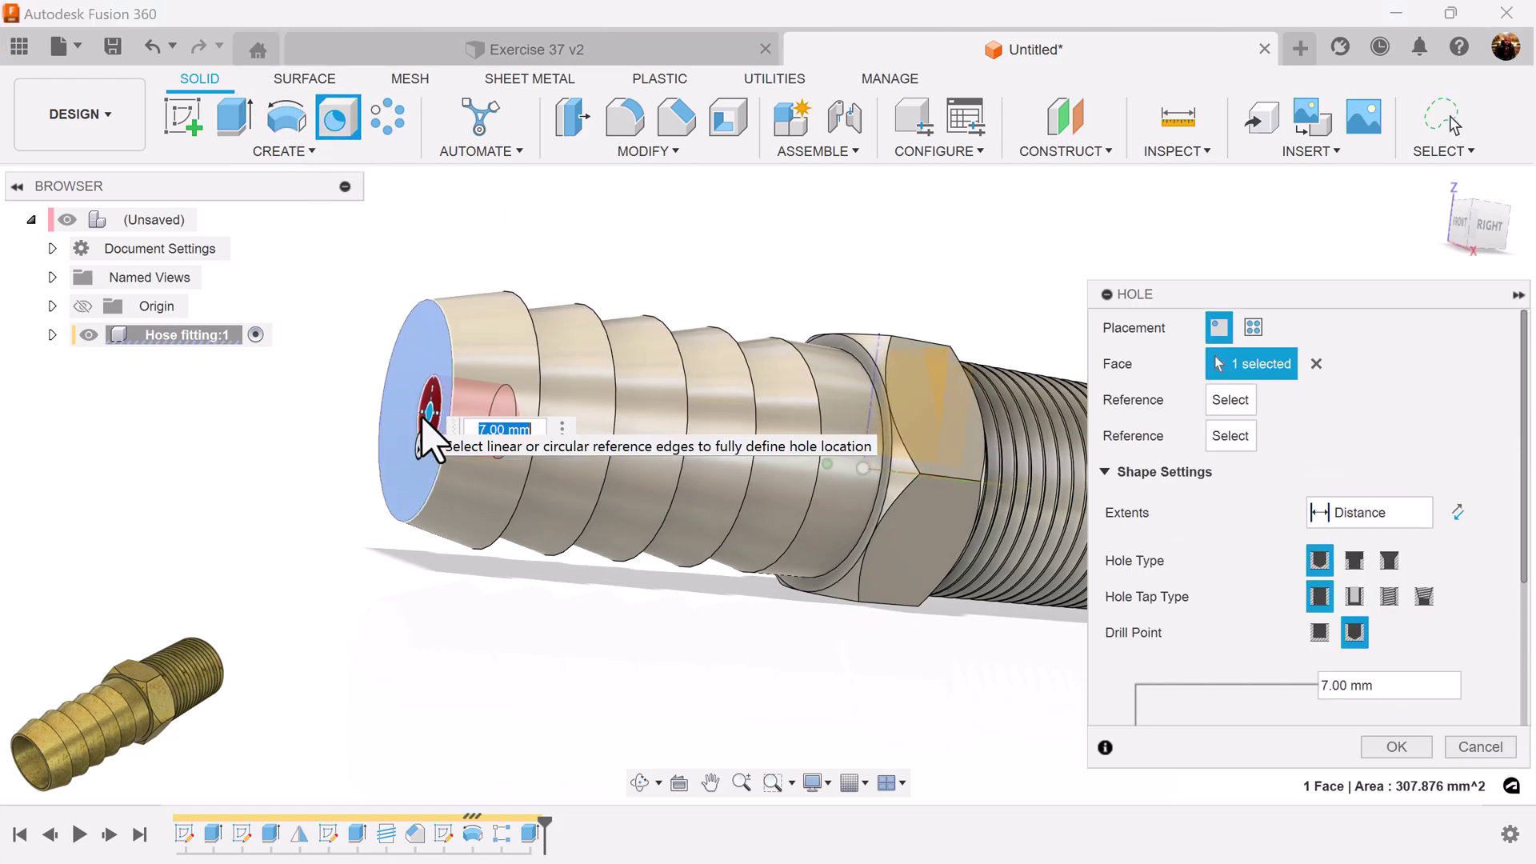
{"action": "scroll", "coordinate": [446, 438], "scroll_direction": "up", "scroll_amount": 5}
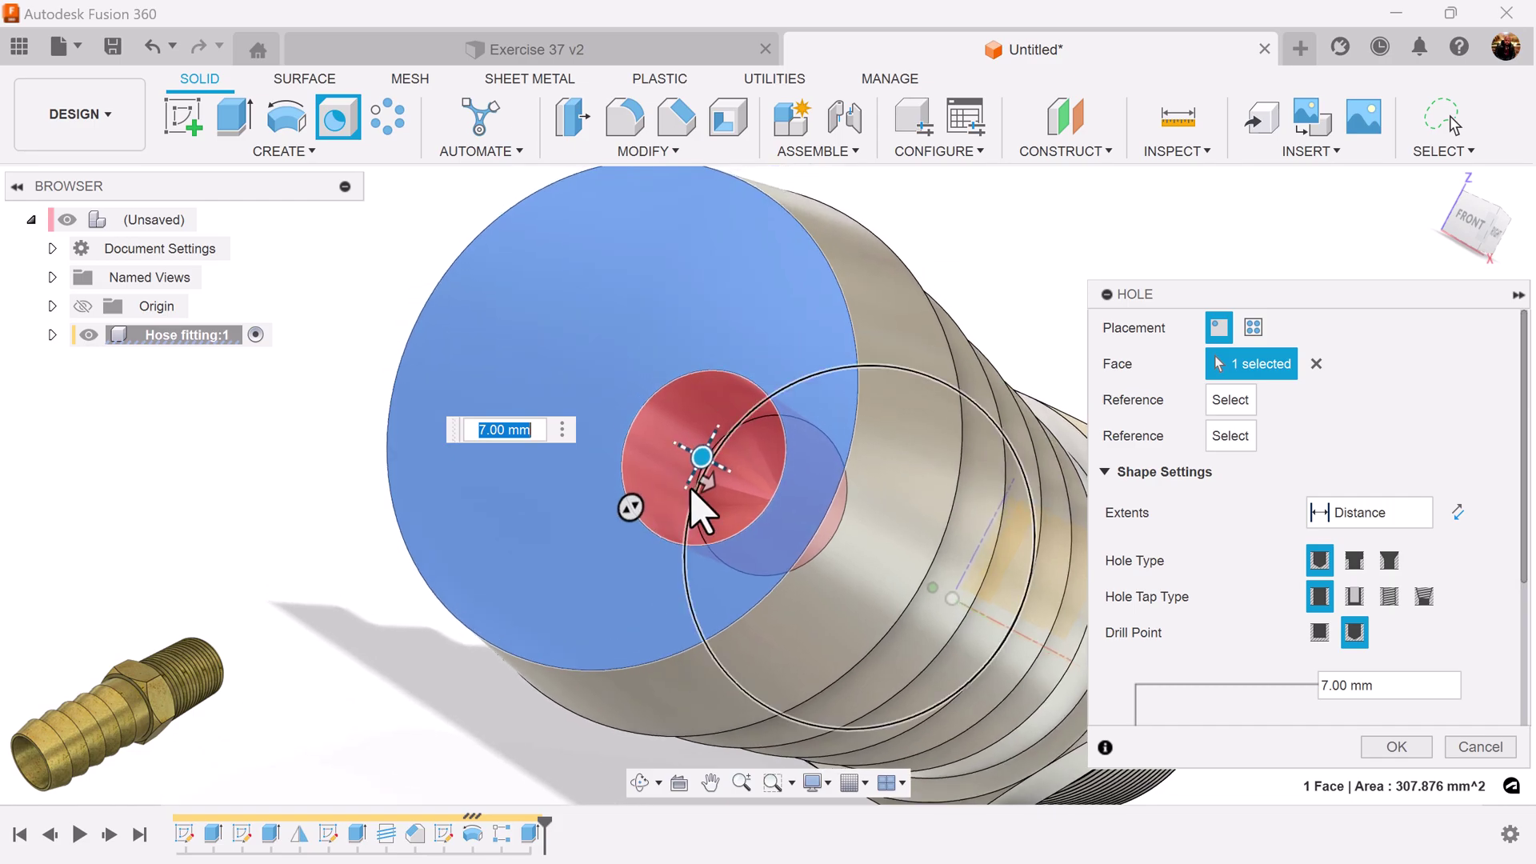
{"action": "left_click_drag", "start_coordinate": [699, 453], "coordinate": [611, 416]}
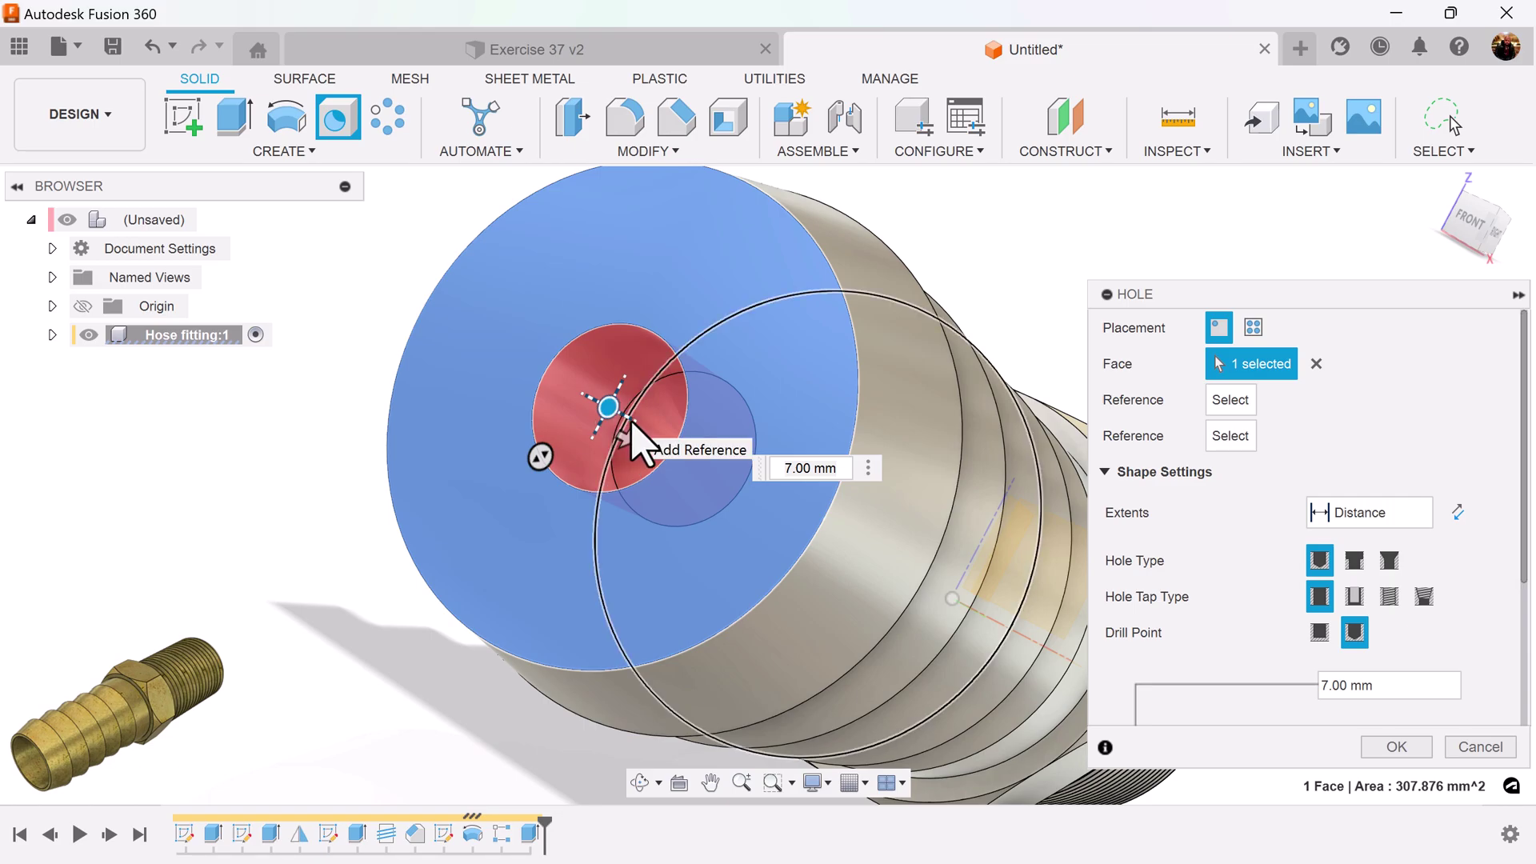
{"action": "left_click", "coordinate": [1431, 516]}
{"action": "left_click", "coordinate": [1352, 590]}
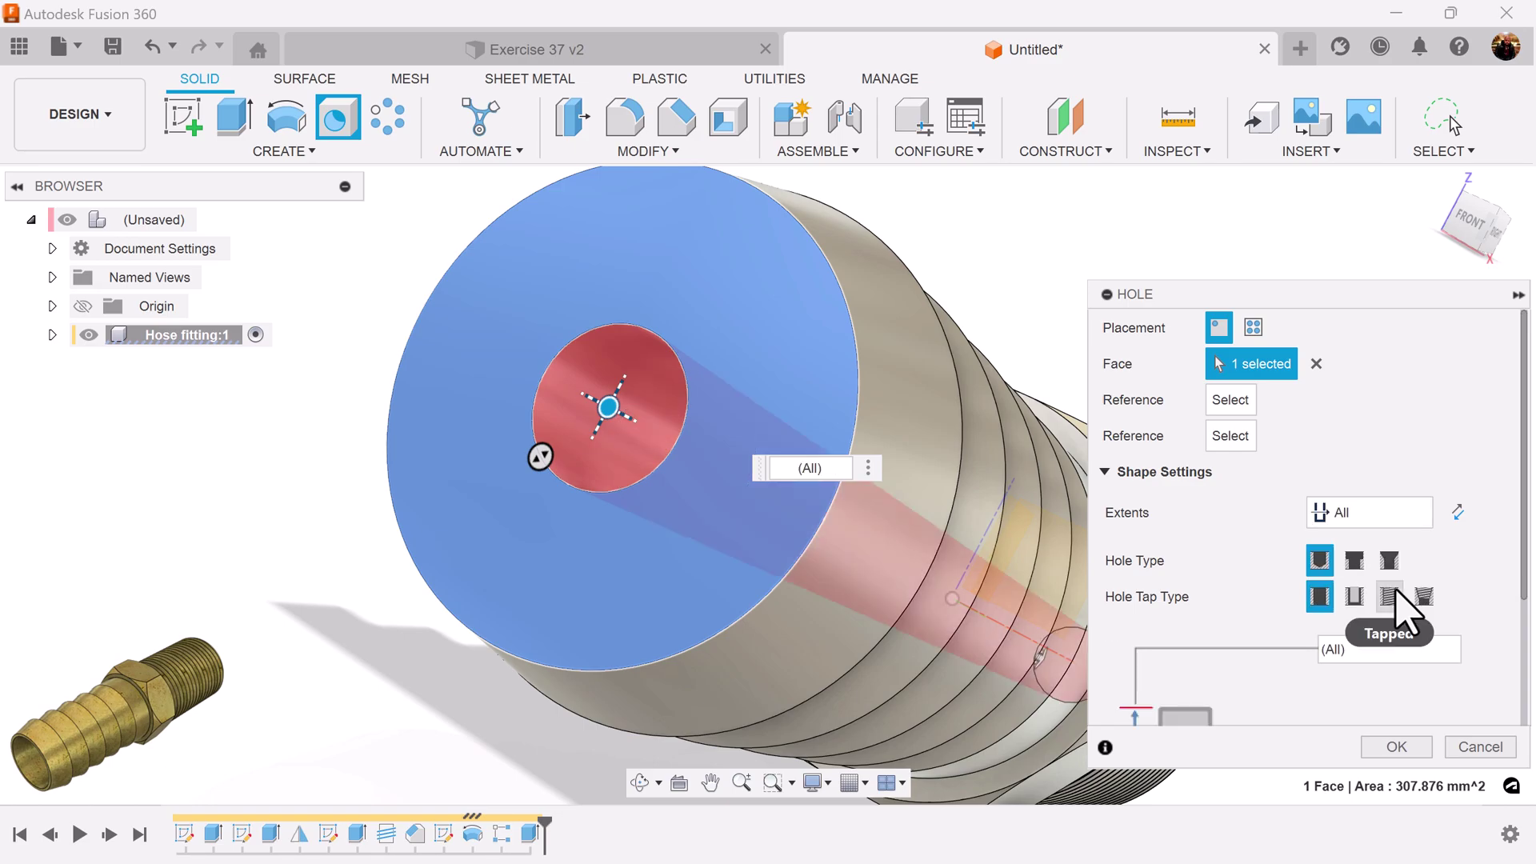
{"action": "scroll", "coordinate": [1494, 680], "scroll_direction": "down", "scroll_amount": 3}
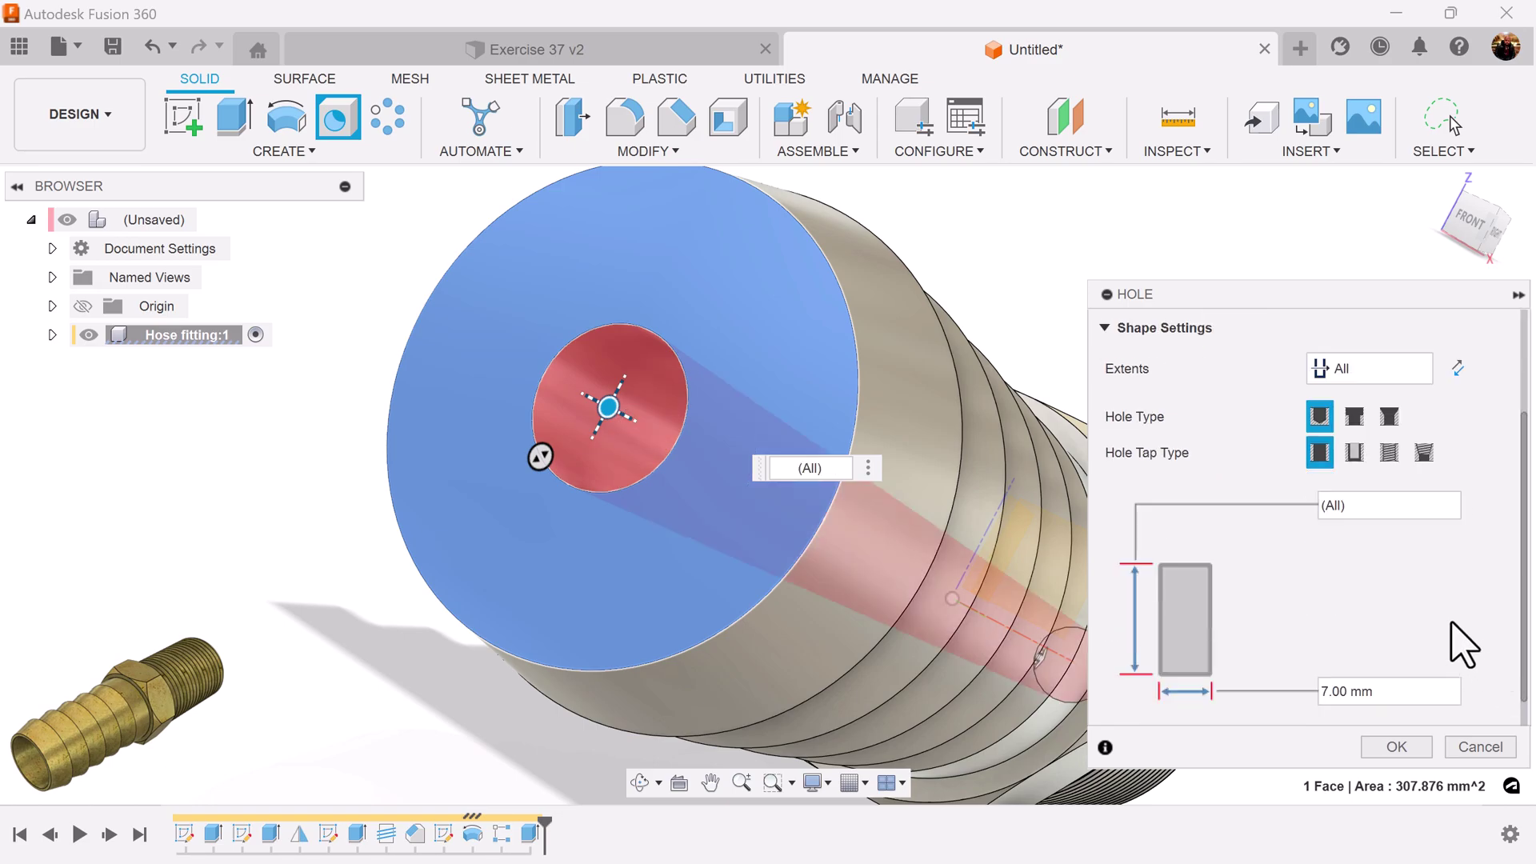
{"action": "left_click_drag", "start_coordinate": [1380, 693], "coordinate": [1257, 680]}
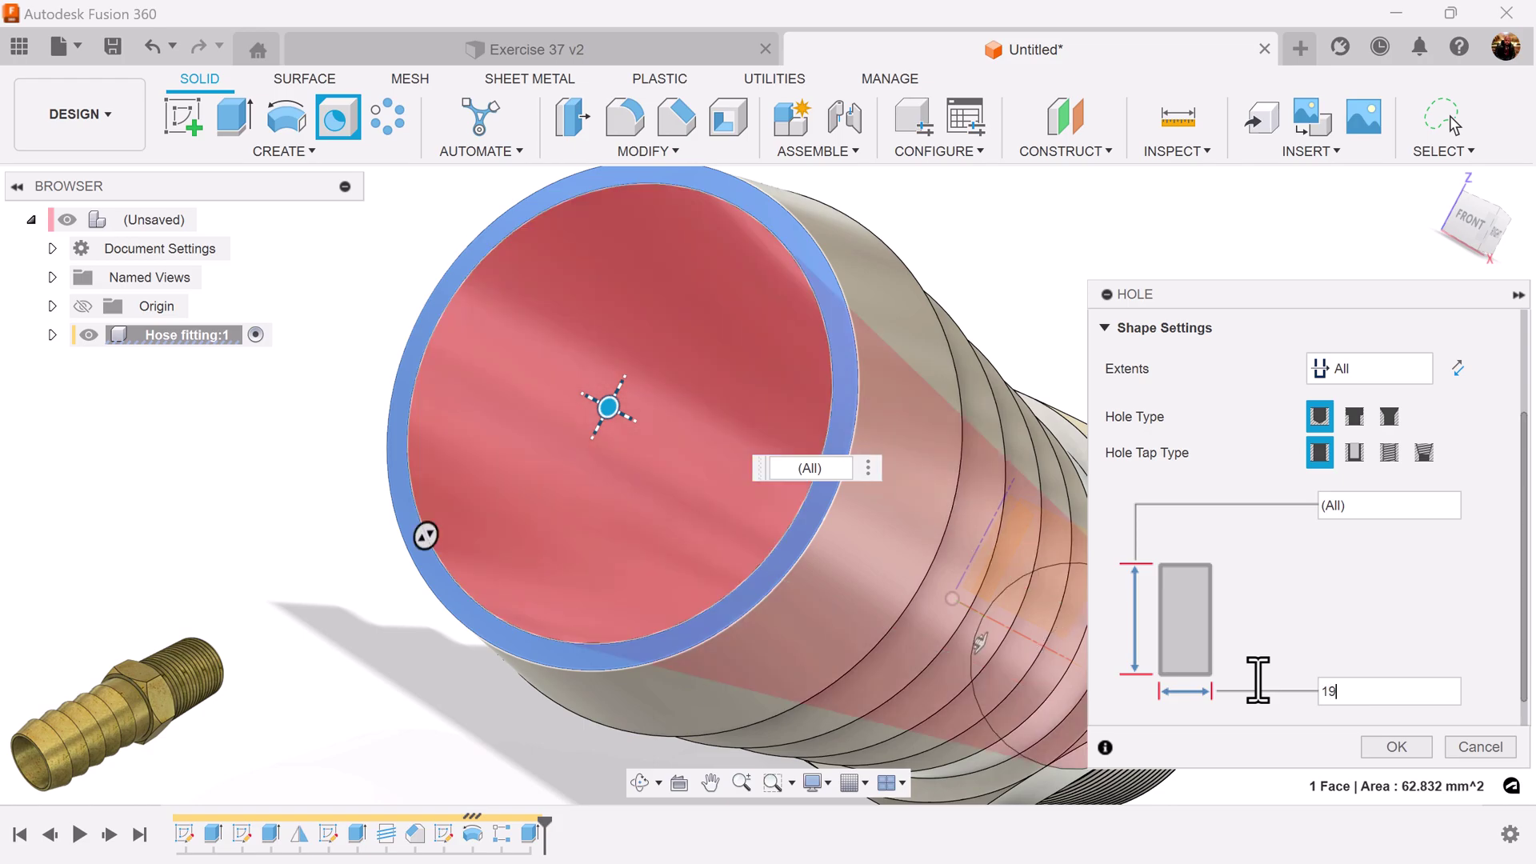
{"action": "left_click", "coordinate": [1398, 746]}
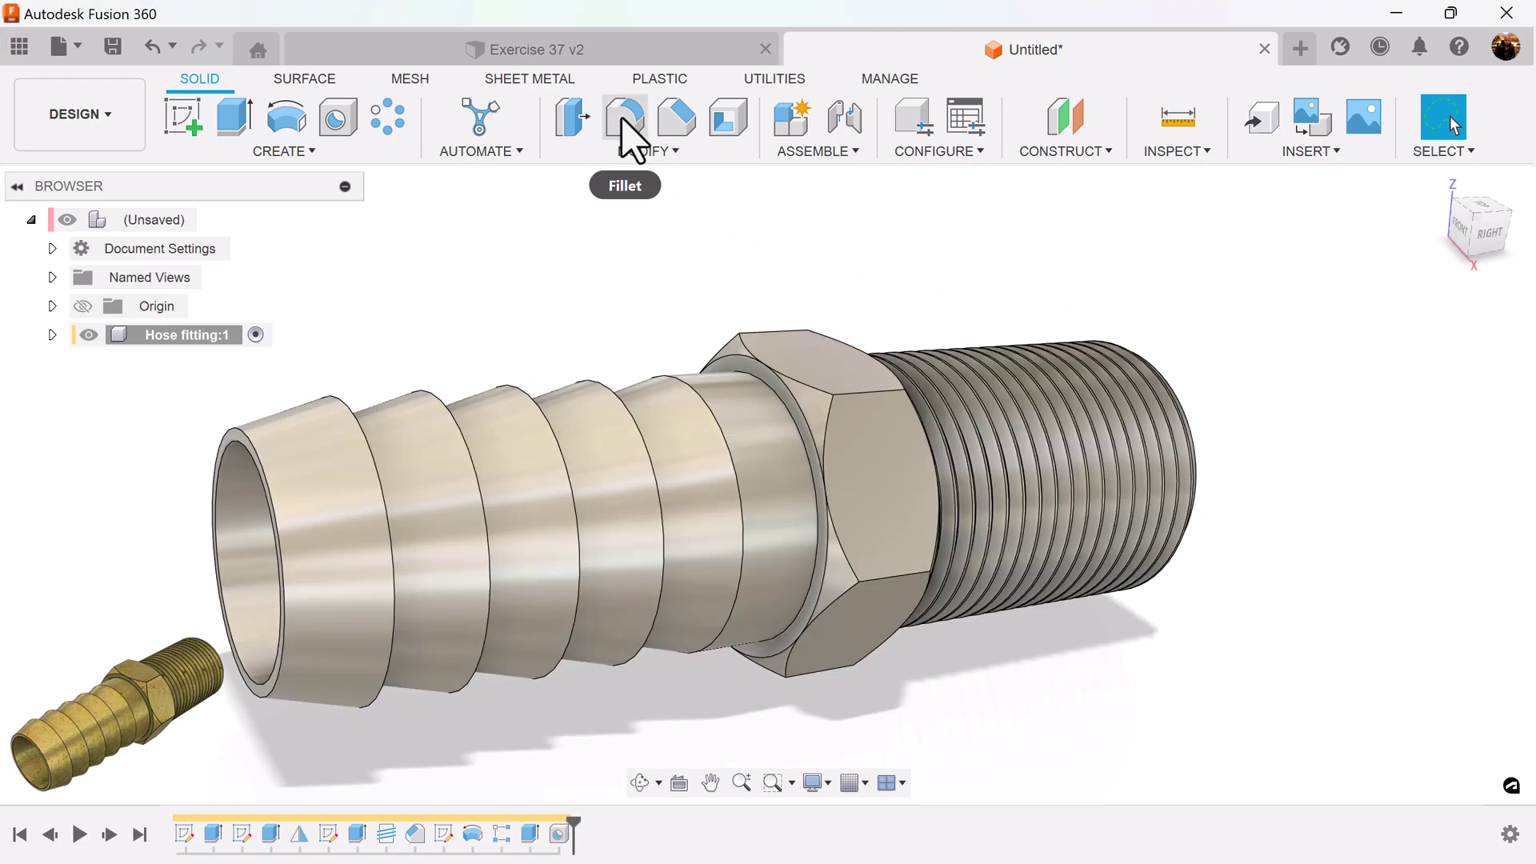
- Start a fillet on the timeline features Extrude2, Mirror1, Revolve1, R-Pattern1 and Extrude4
{"action": "left_click", "coordinate": [626, 120]}
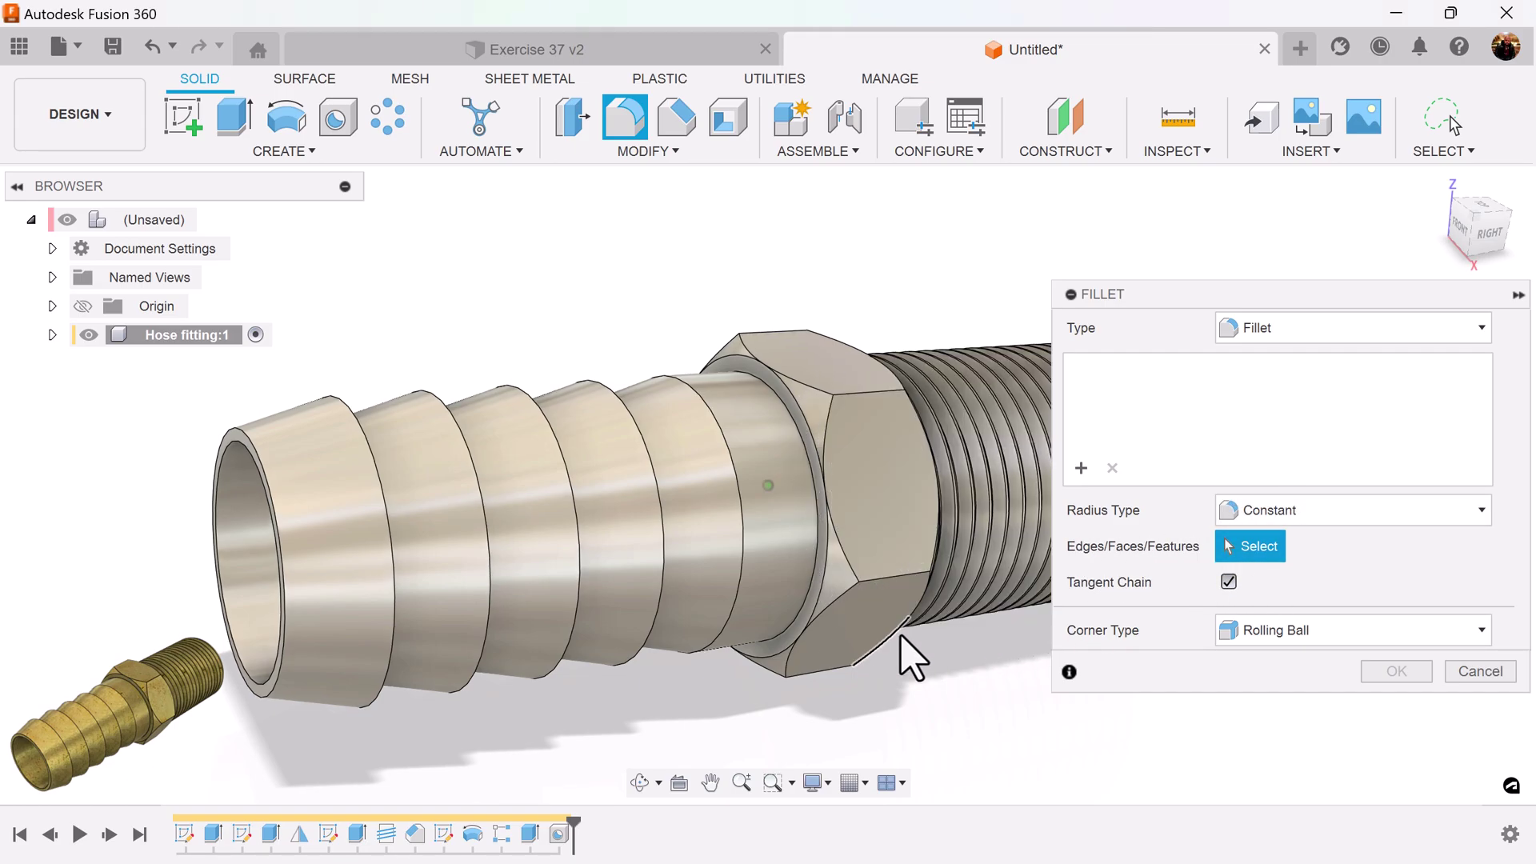
{"action": "middle_click_drag", "start_coordinate": [909, 651], "coordinate": [446, 736], "text": "shift"}
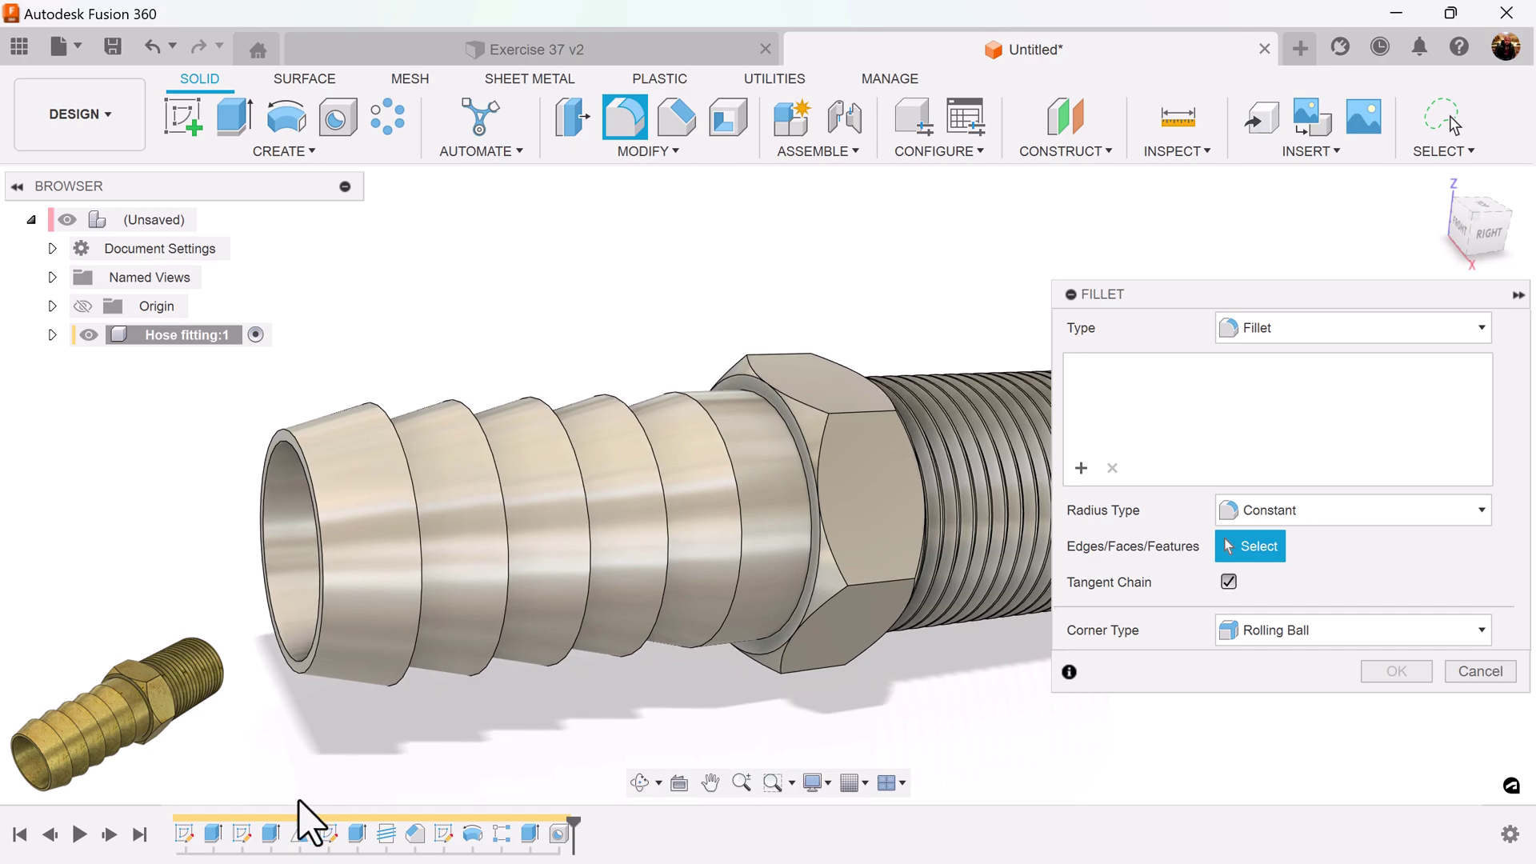
{"action": "left_click", "coordinate": [270, 834]}
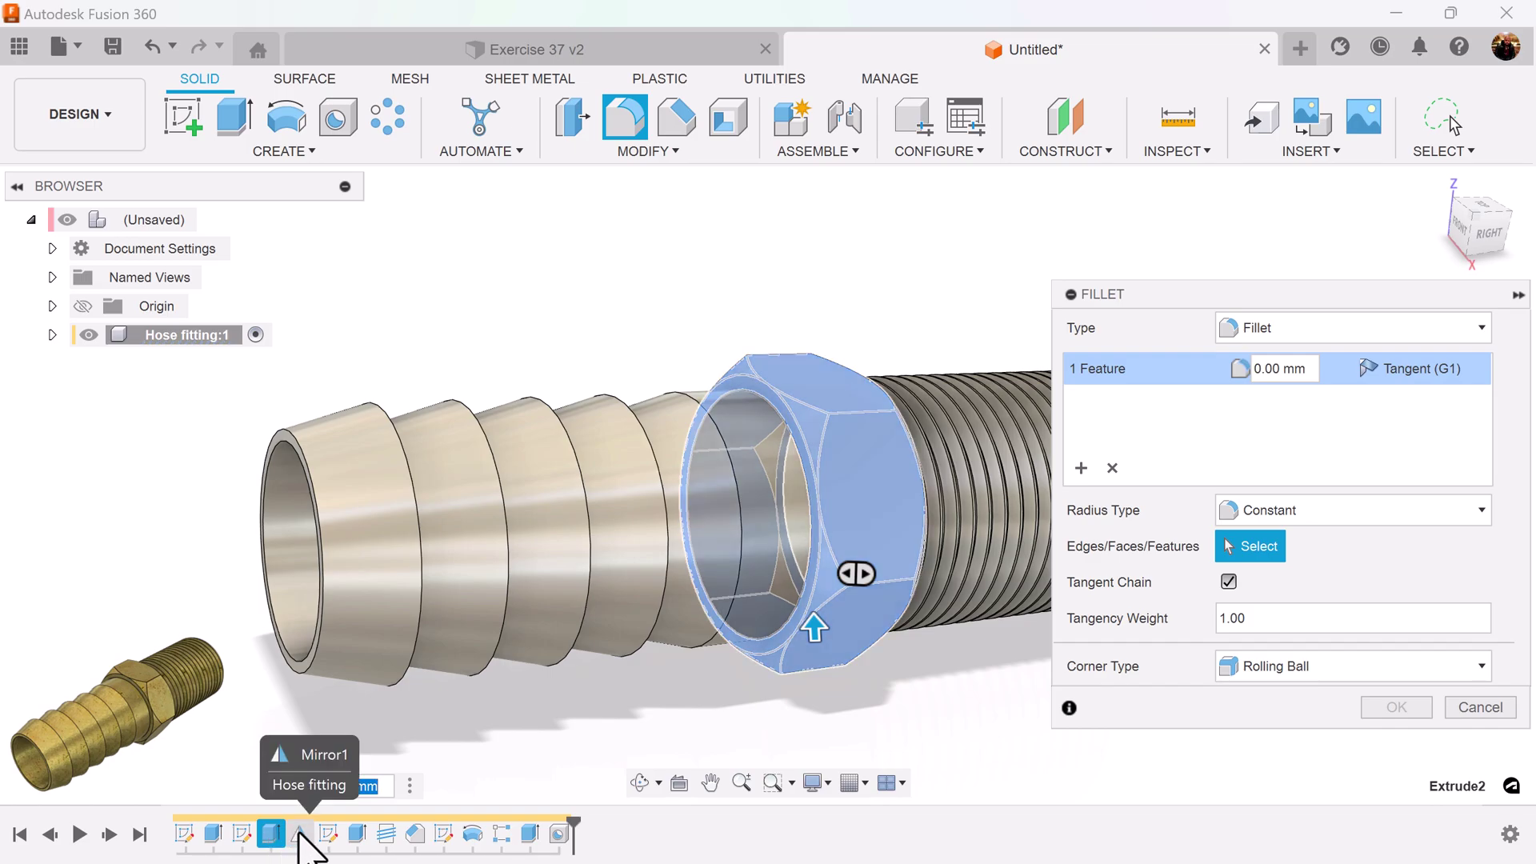
{"action": "left_click", "coordinate": [300, 834]}
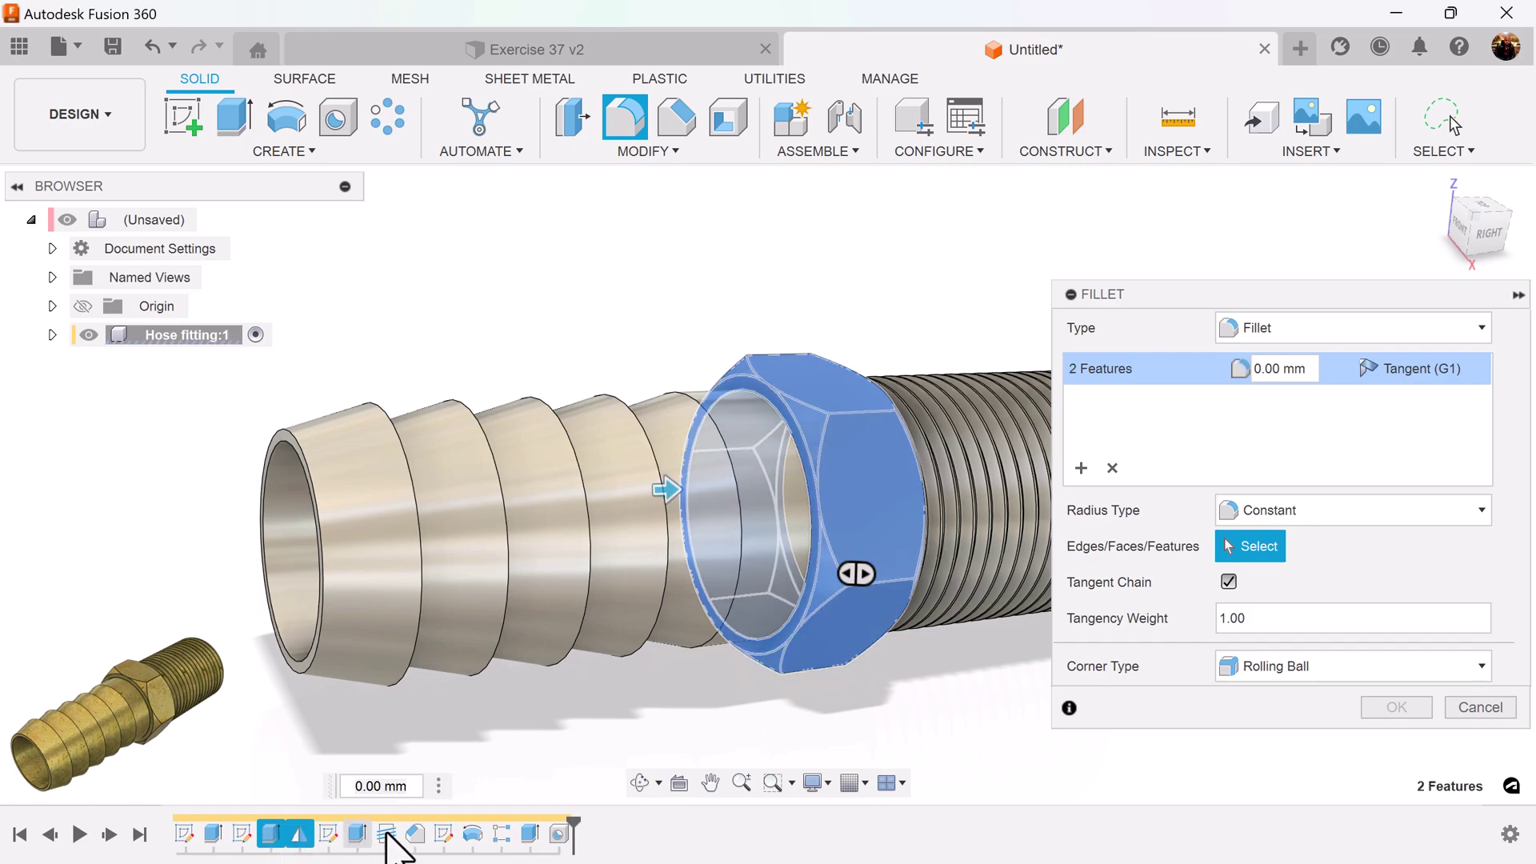
{"action": "left_click", "coordinate": [473, 834]}
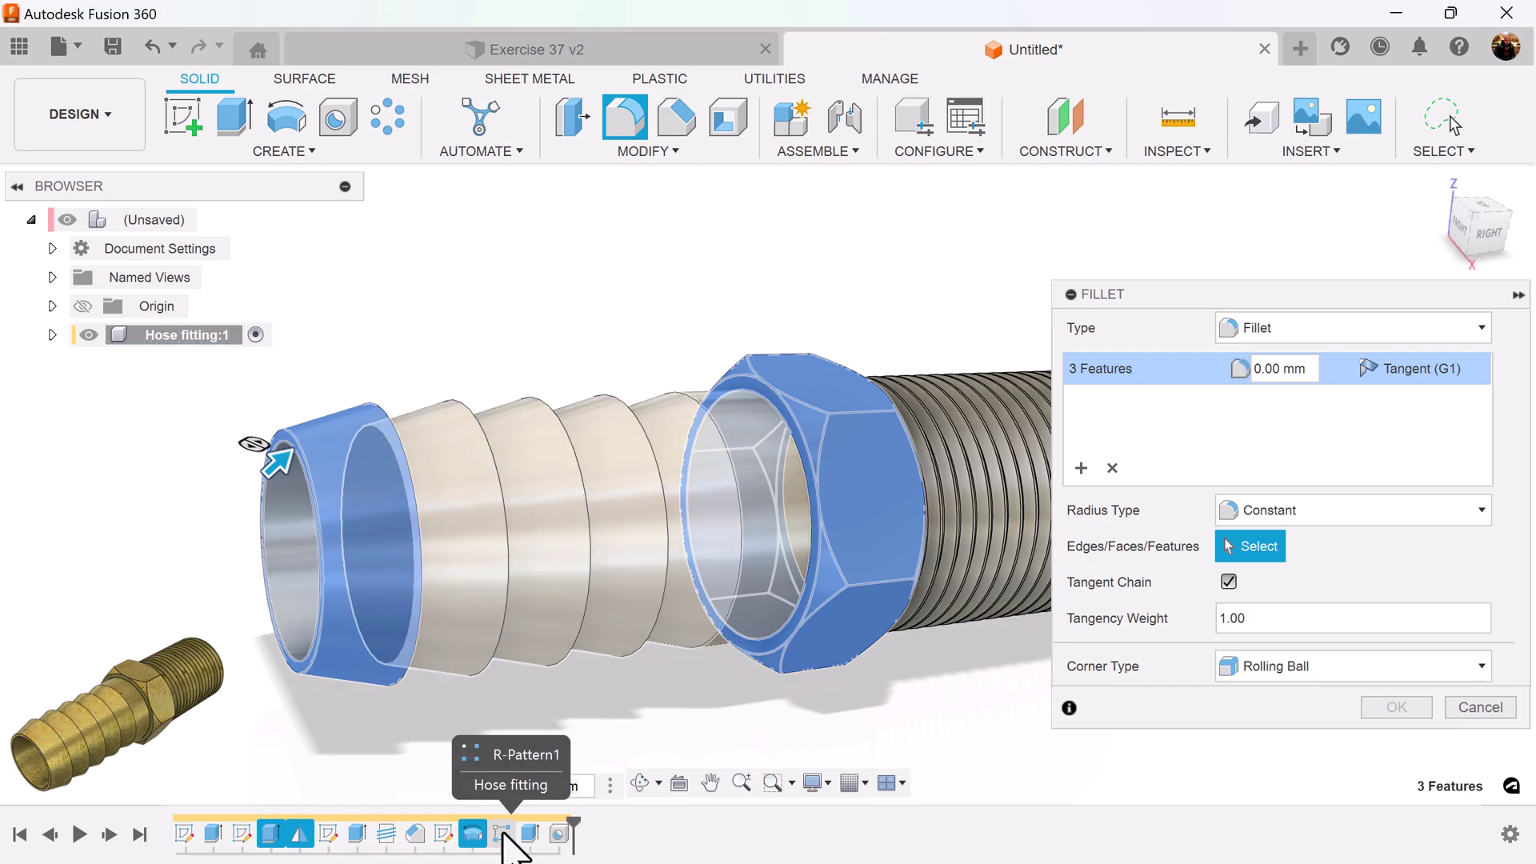
{"action": "left_click", "coordinate": [503, 834]}
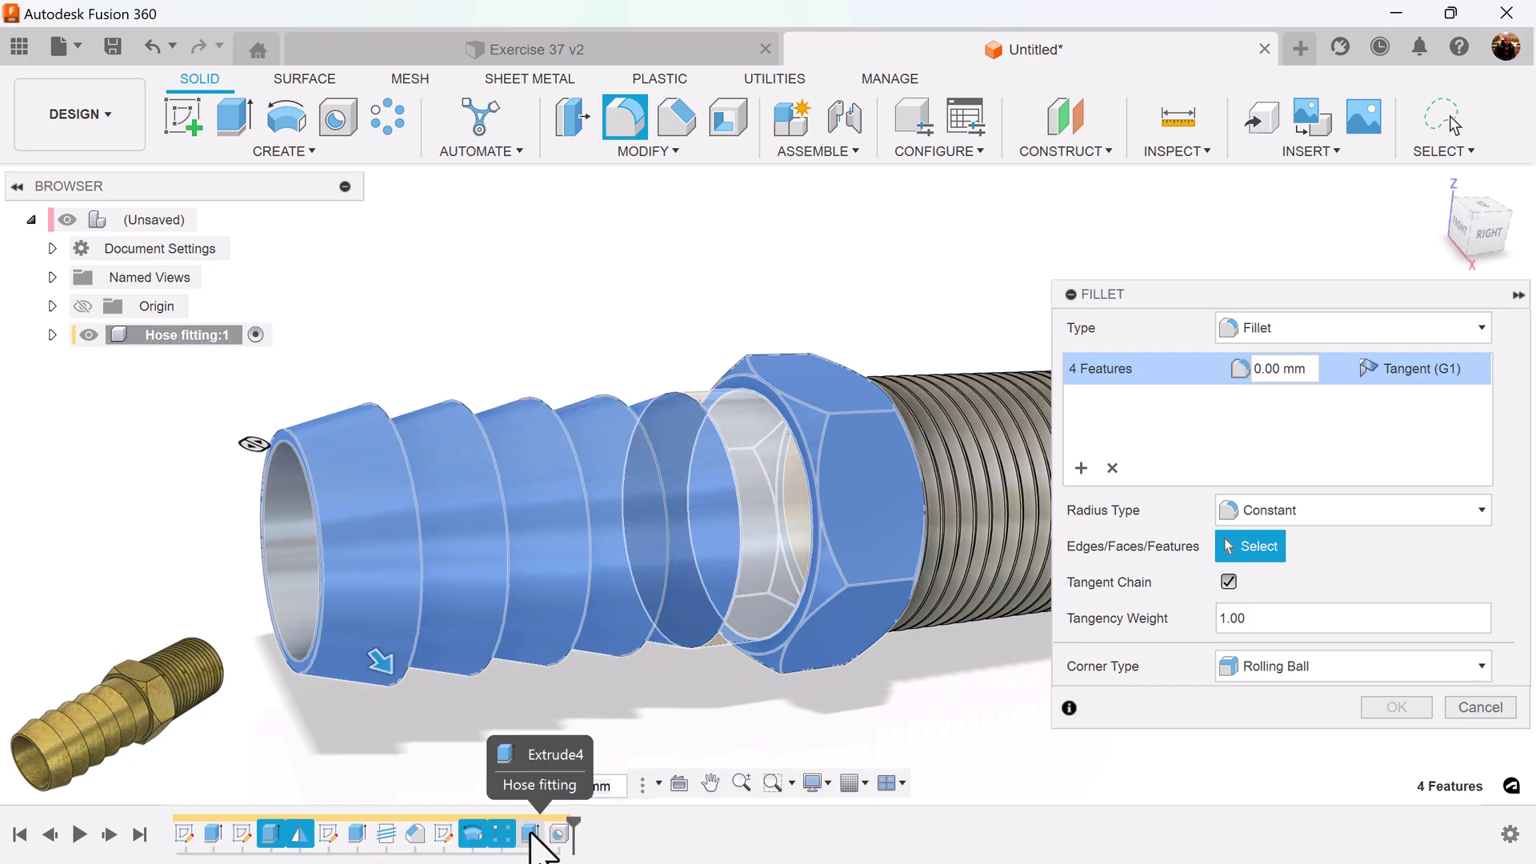
{"action": "left_click", "coordinate": [530, 834]}
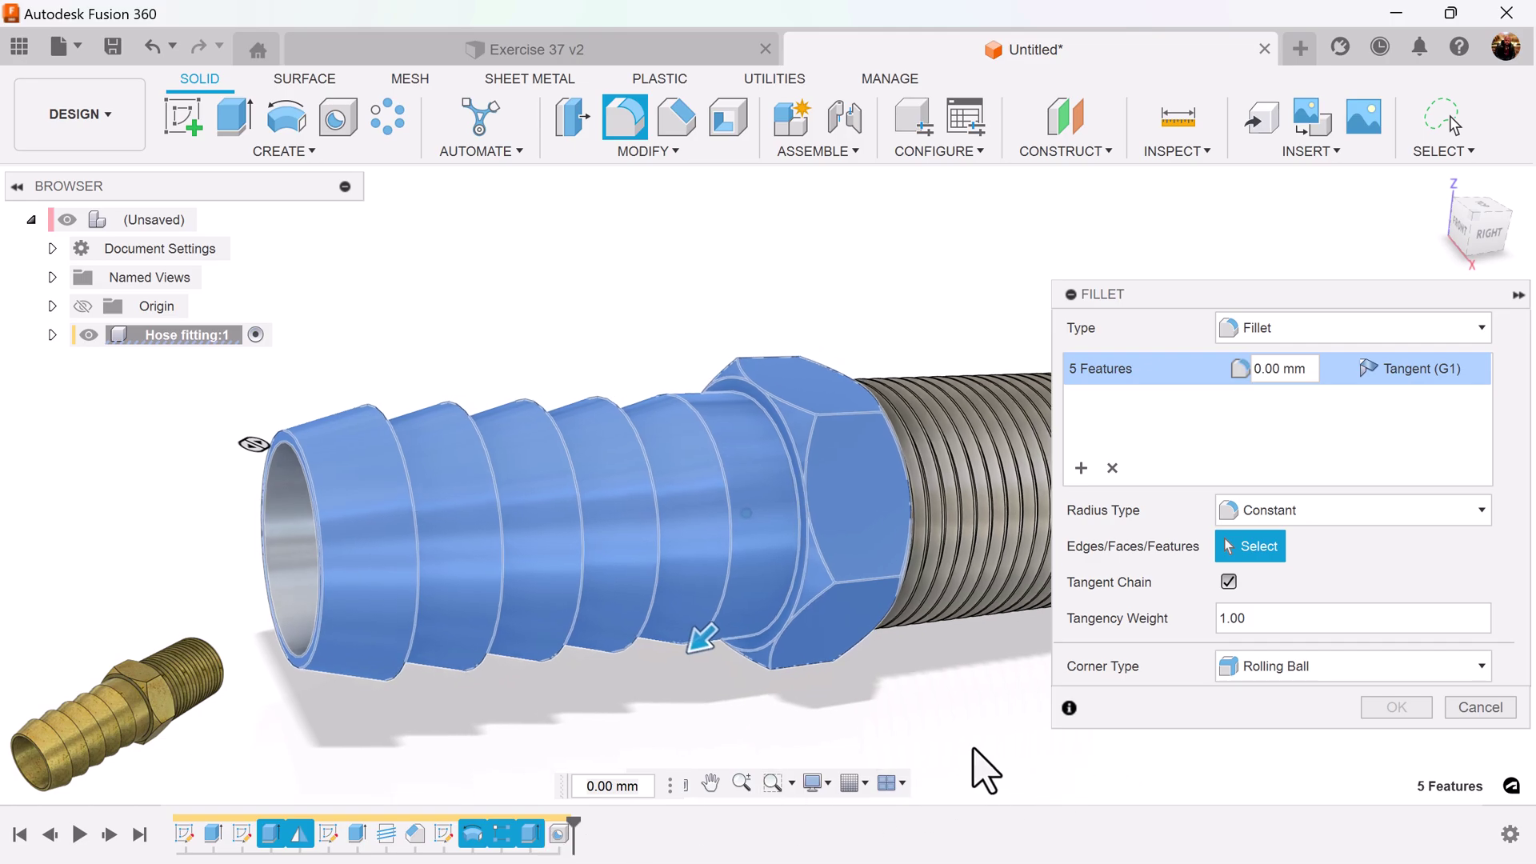
- Add the threaded end face and apply the fillet at 0.1 mm radius
{"action": "middle_click_drag", "start_coordinate": [253, 444], "coordinate": [37, 415], "text": "shift"}
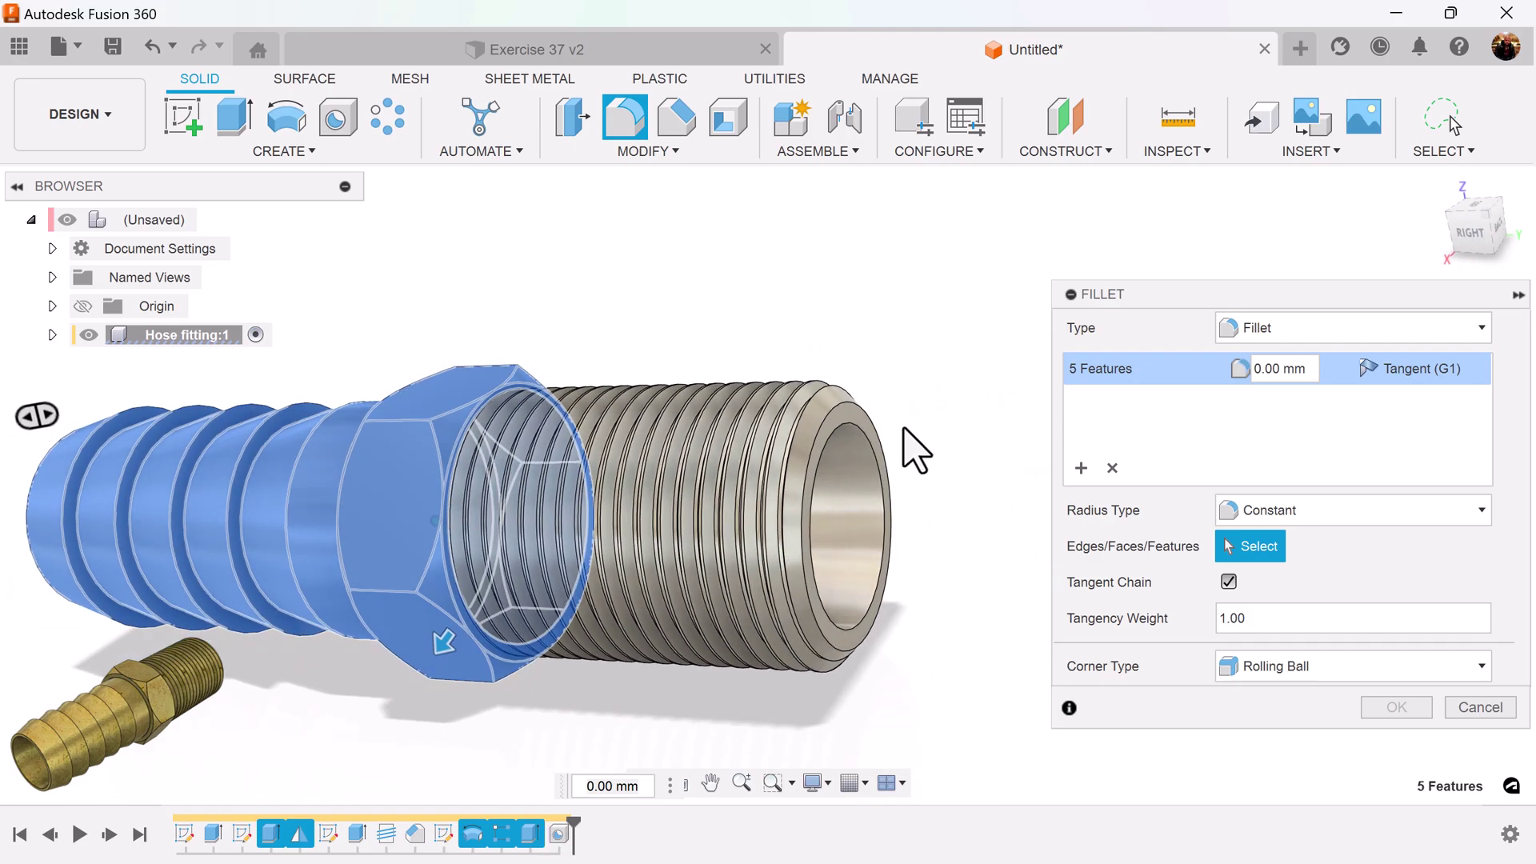
{"action": "left_click", "coordinate": [863, 430]}
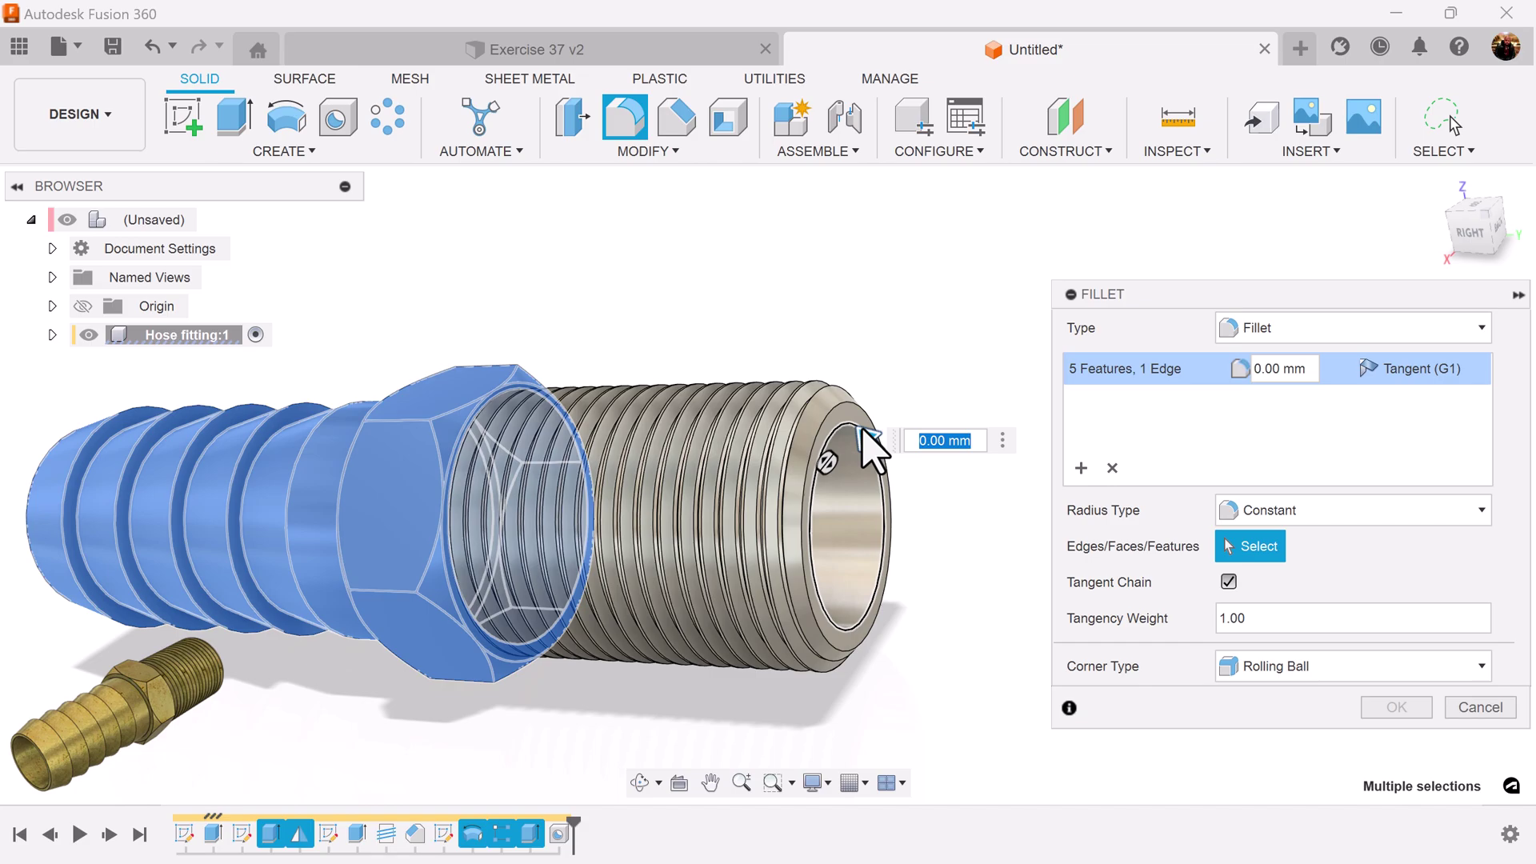
{"action": "left_click", "coordinate": [871, 443]}
{"action": "scroll", "coordinate": [880, 480], "scroll_direction": "up", "scroll_amount": 3}
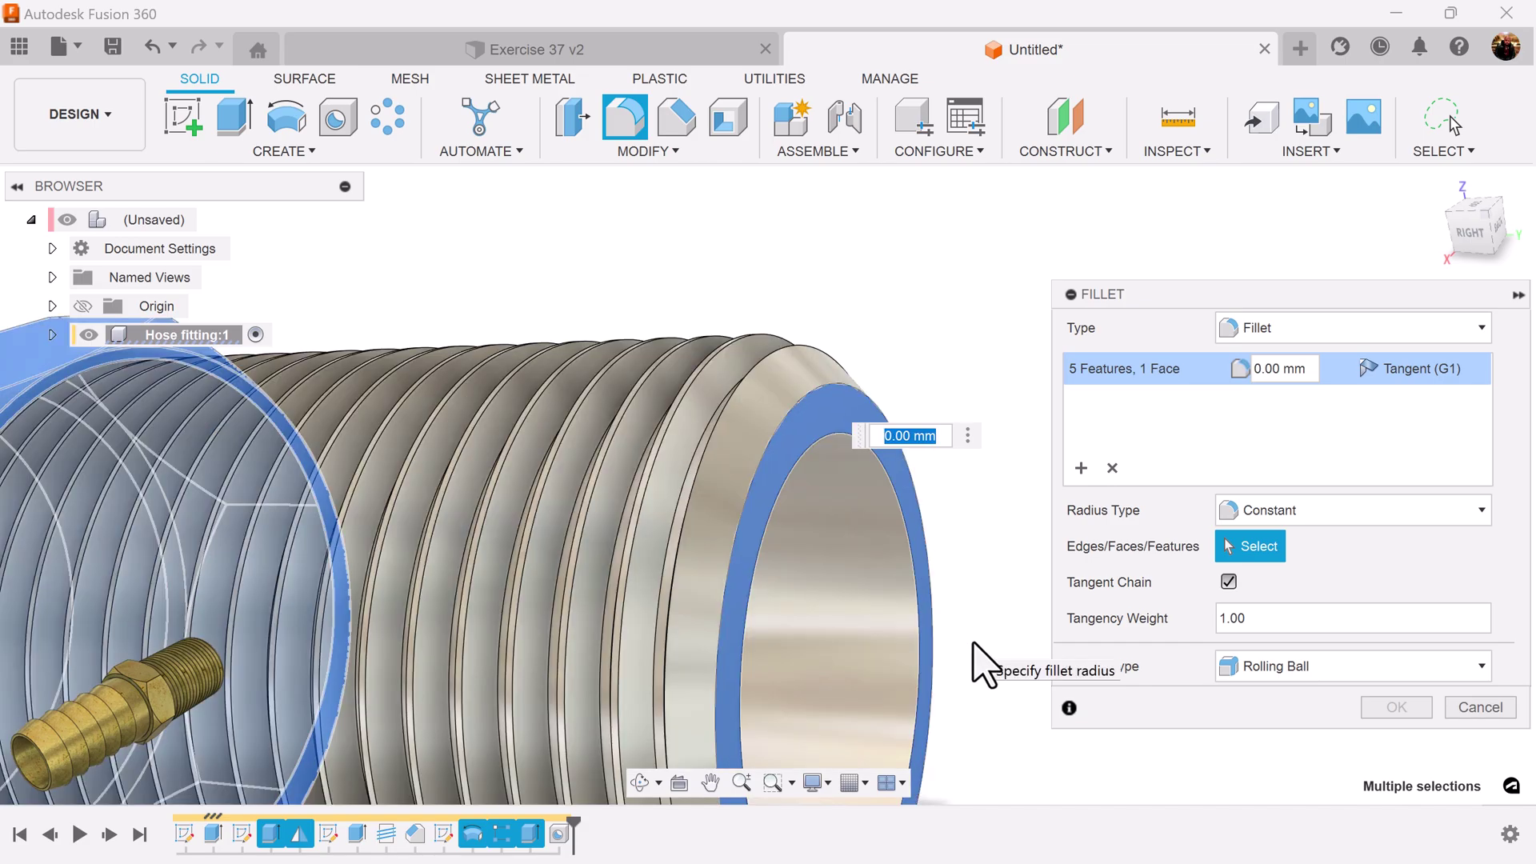
{"action": "key", "text": "Return"}
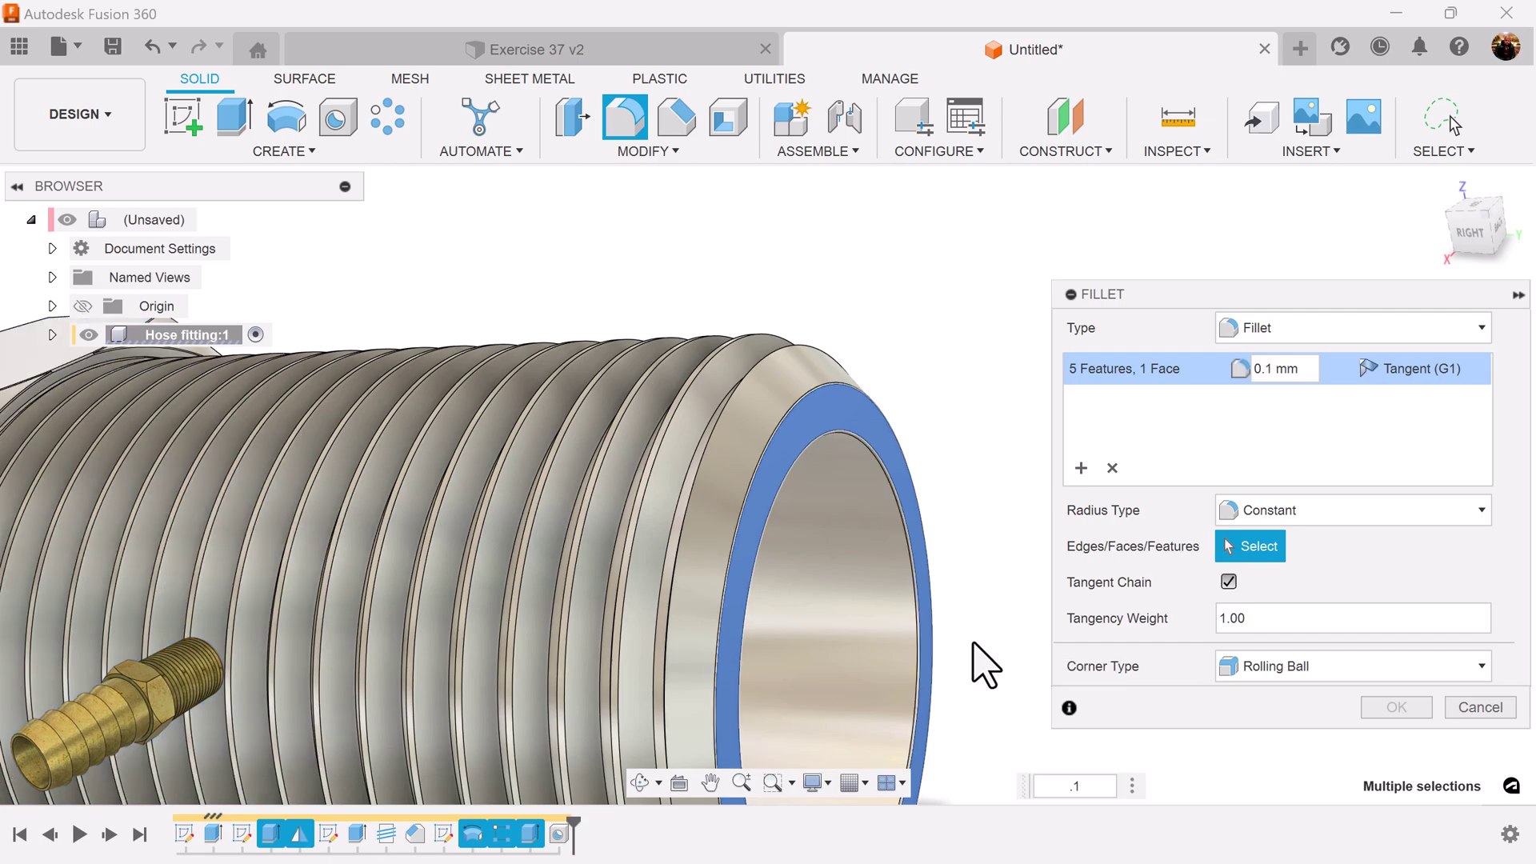
{"action": "left_click", "coordinate": [1395, 708]}
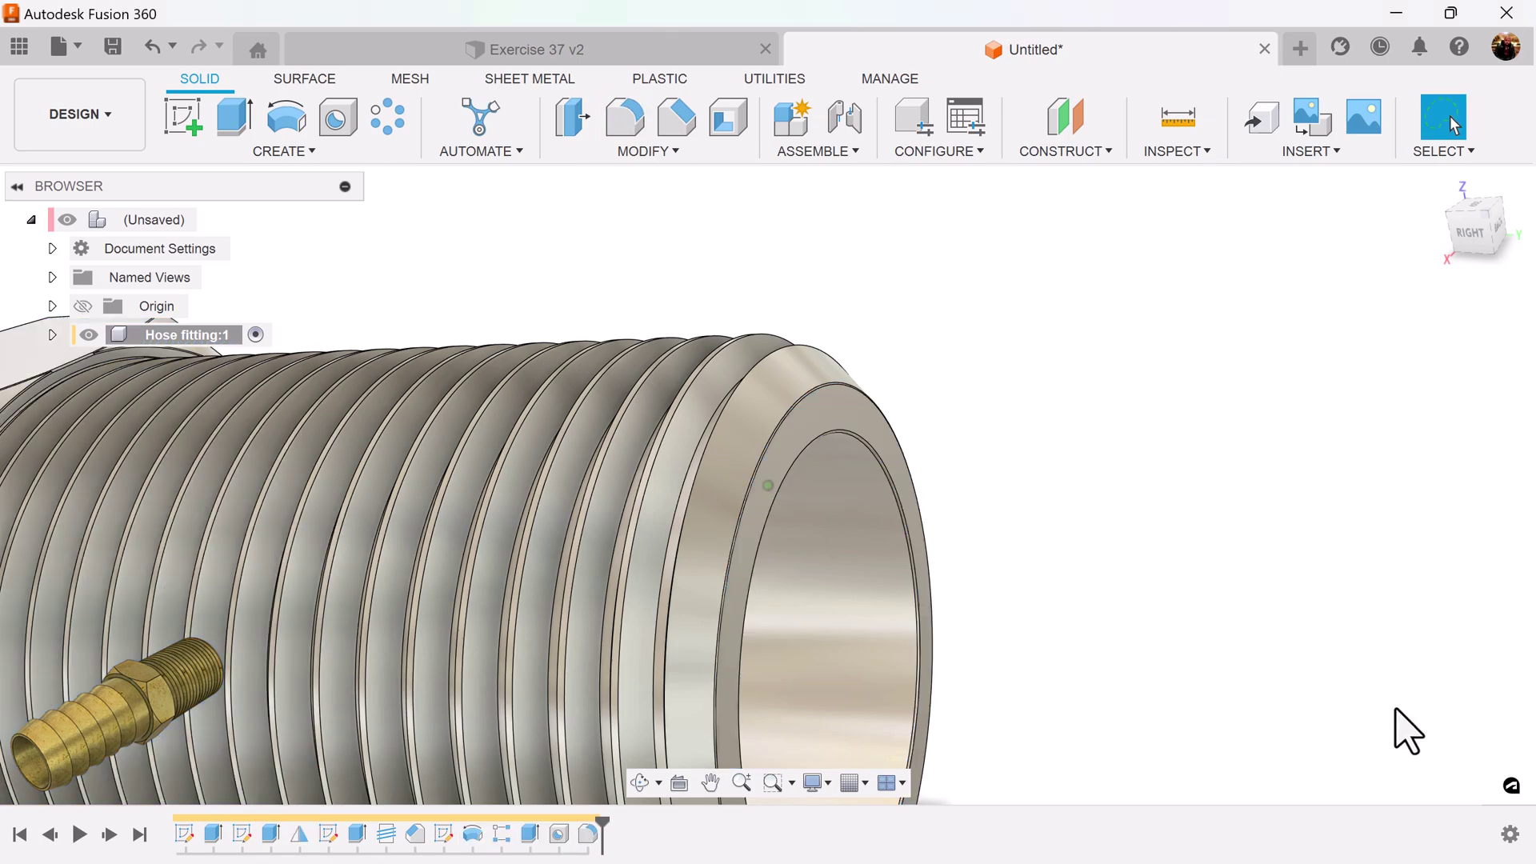
- Reset to the Home view to show the finished filleted hose fitting
{"action": "scroll", "coordinate": [1314, 672], "scroll_direction": "down", "scroll_amount": 6}
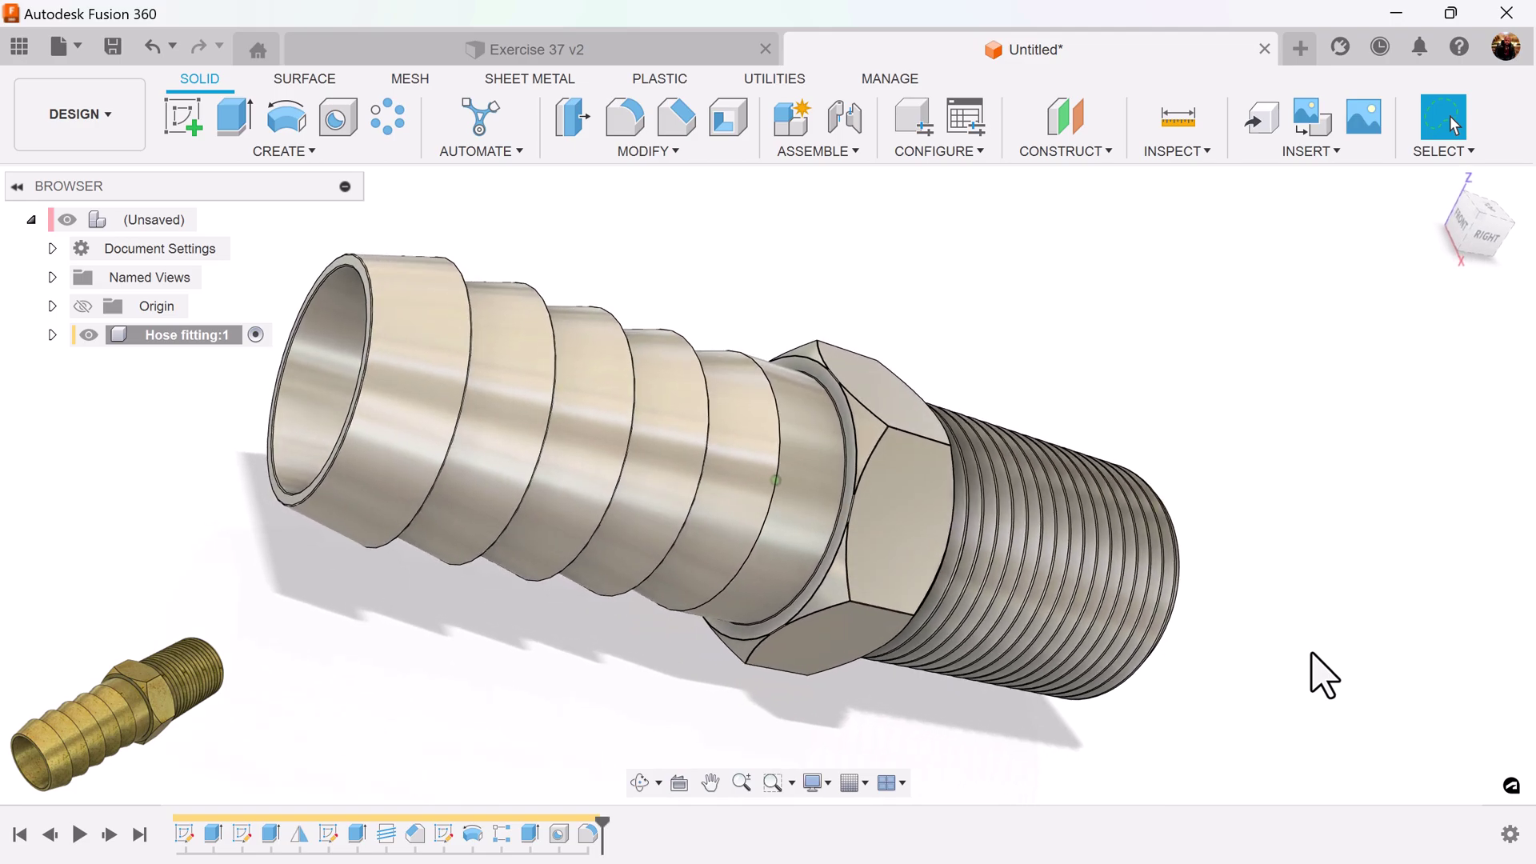
{"action": "left_click", "coordinate": [1439, 184]}
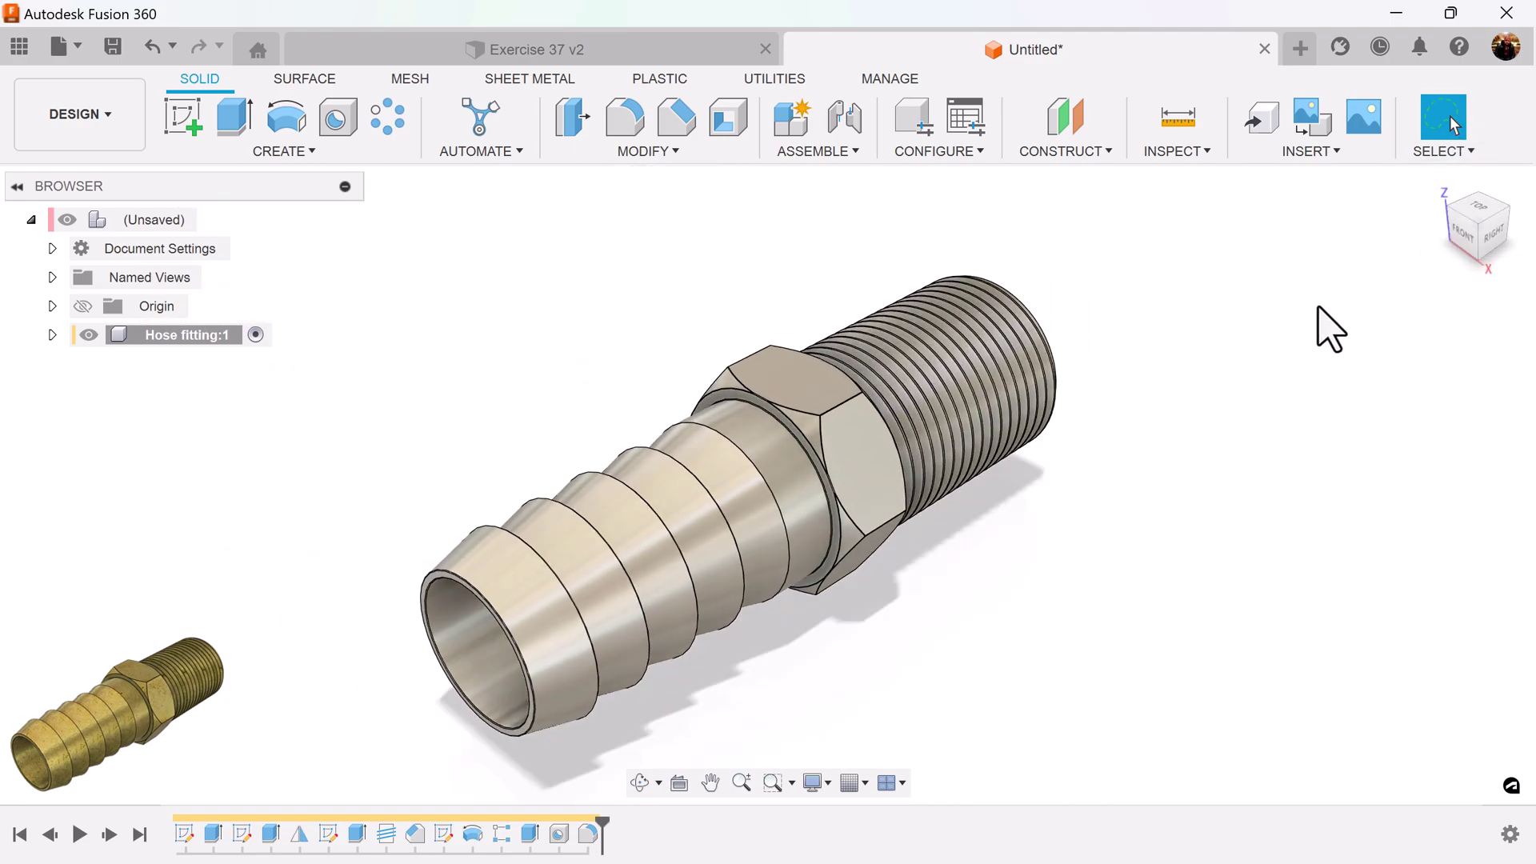